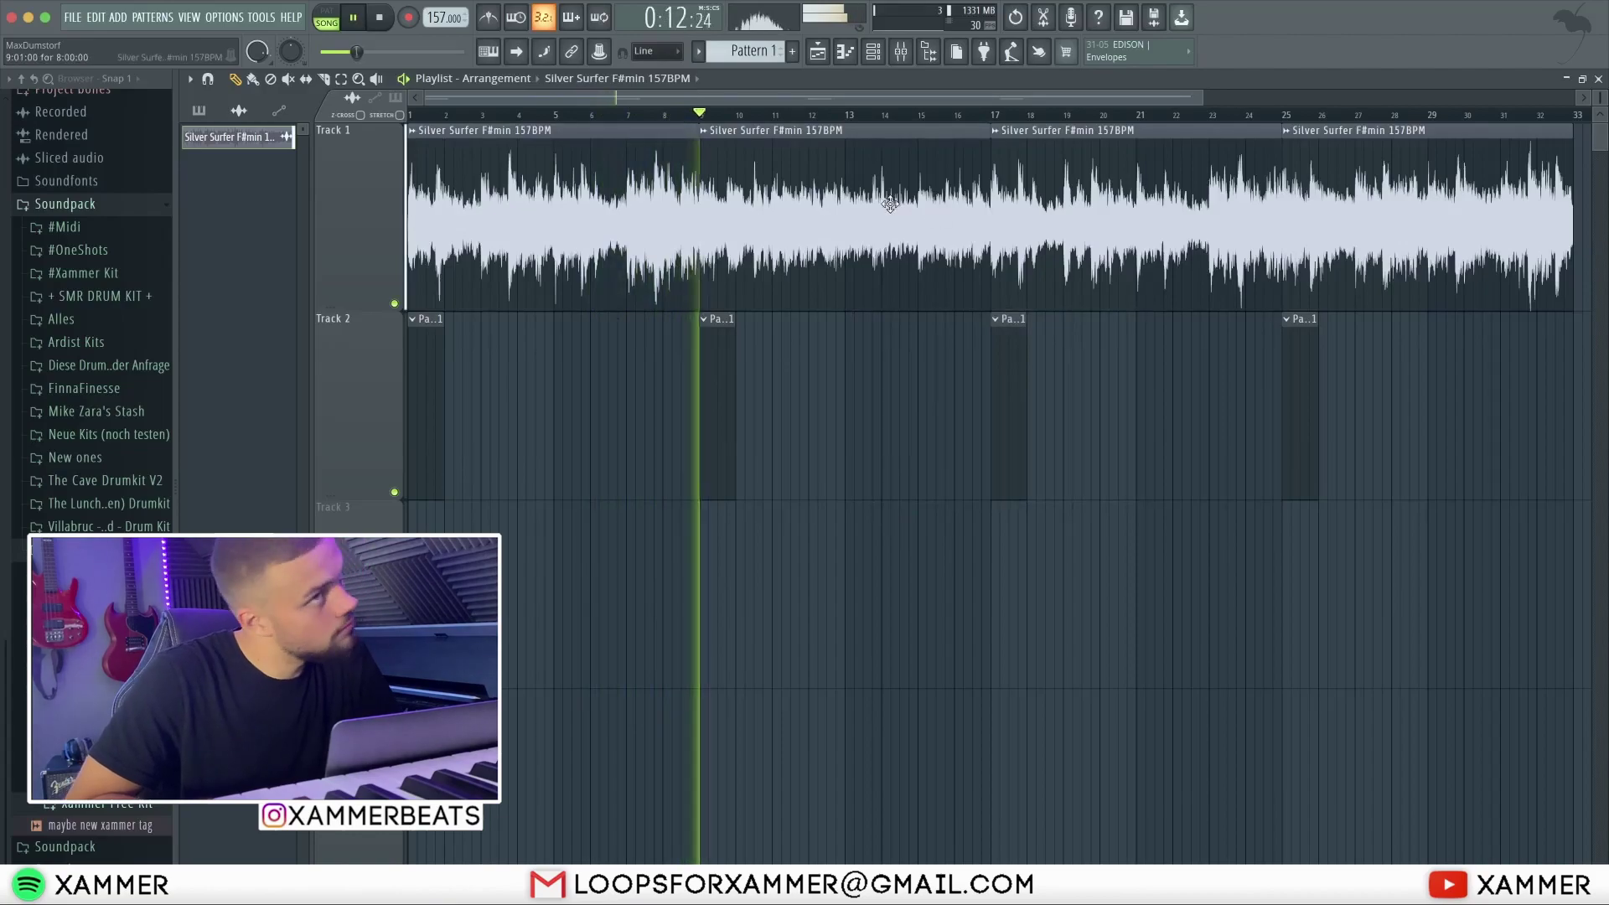
- Stop playback and lower the Silver Surfer loop's mixer volume to about -6.4 dB
left_click(899, 52)
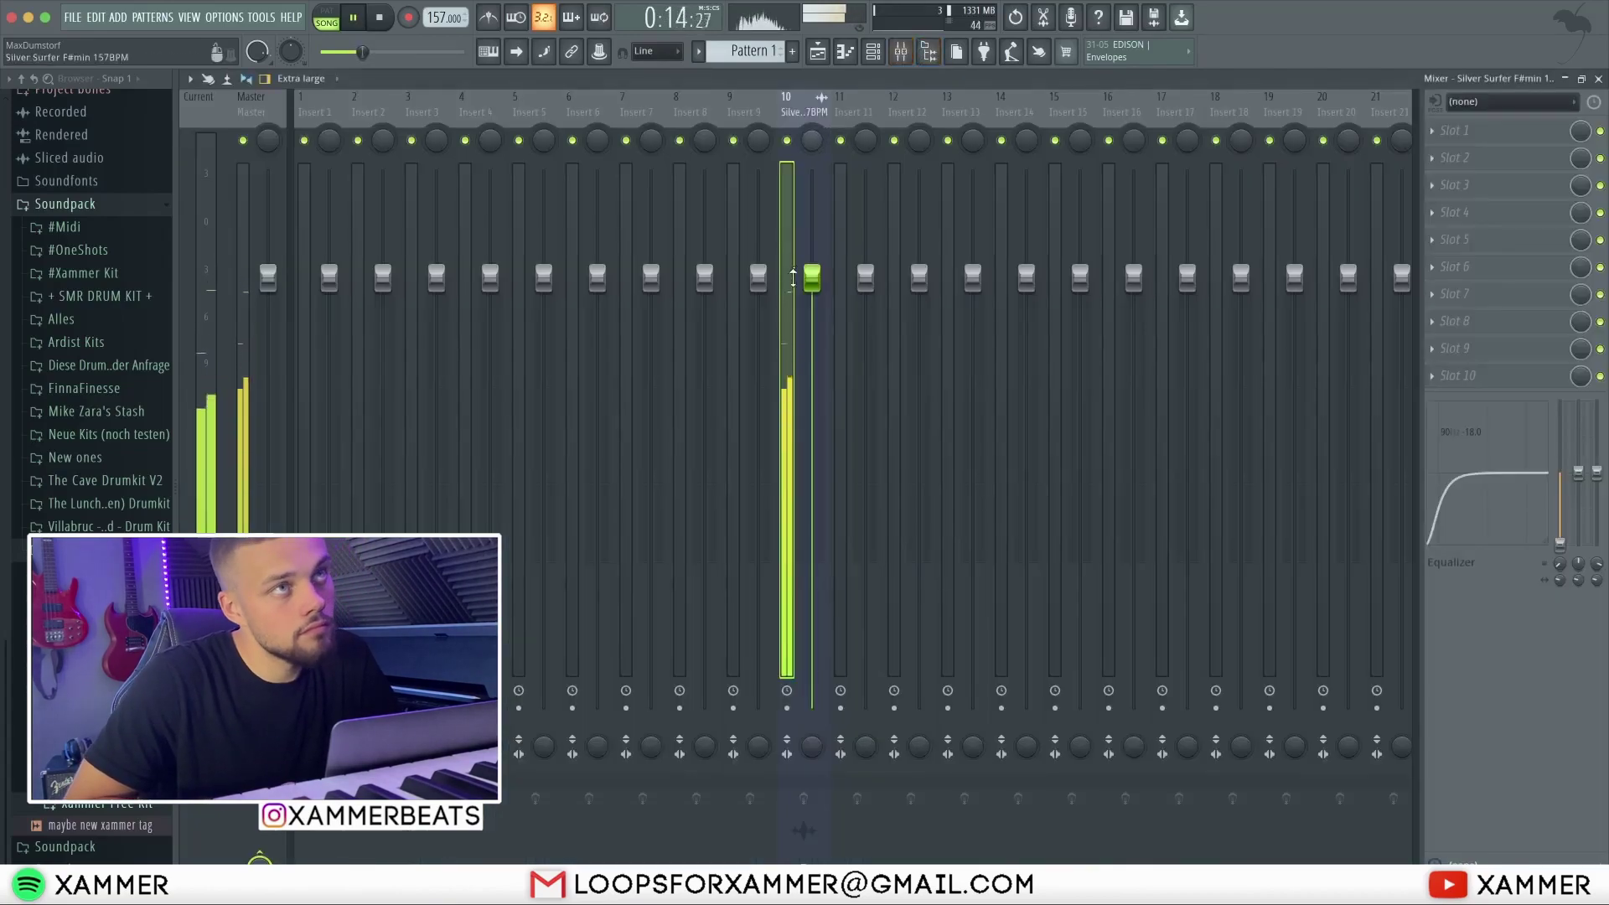
key("space")
left_click_drag(811, 277, 811, 393)
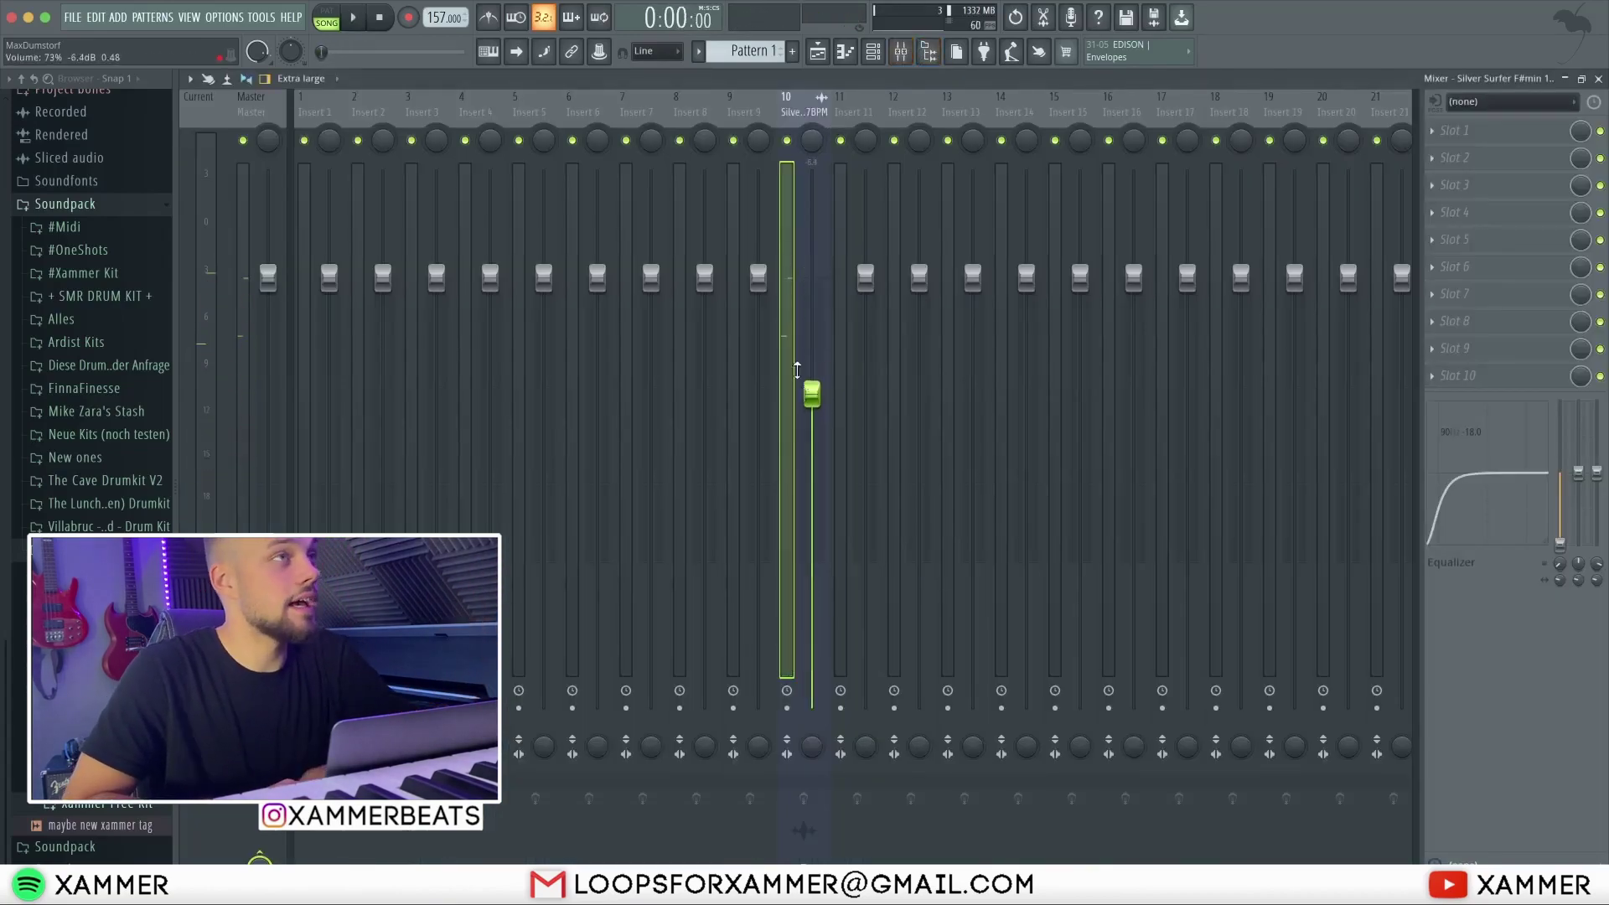
- Load Fruity Soft Clipper into the first effect slot of the Master track
left_click(251, 101)
left_click(1446, 134)
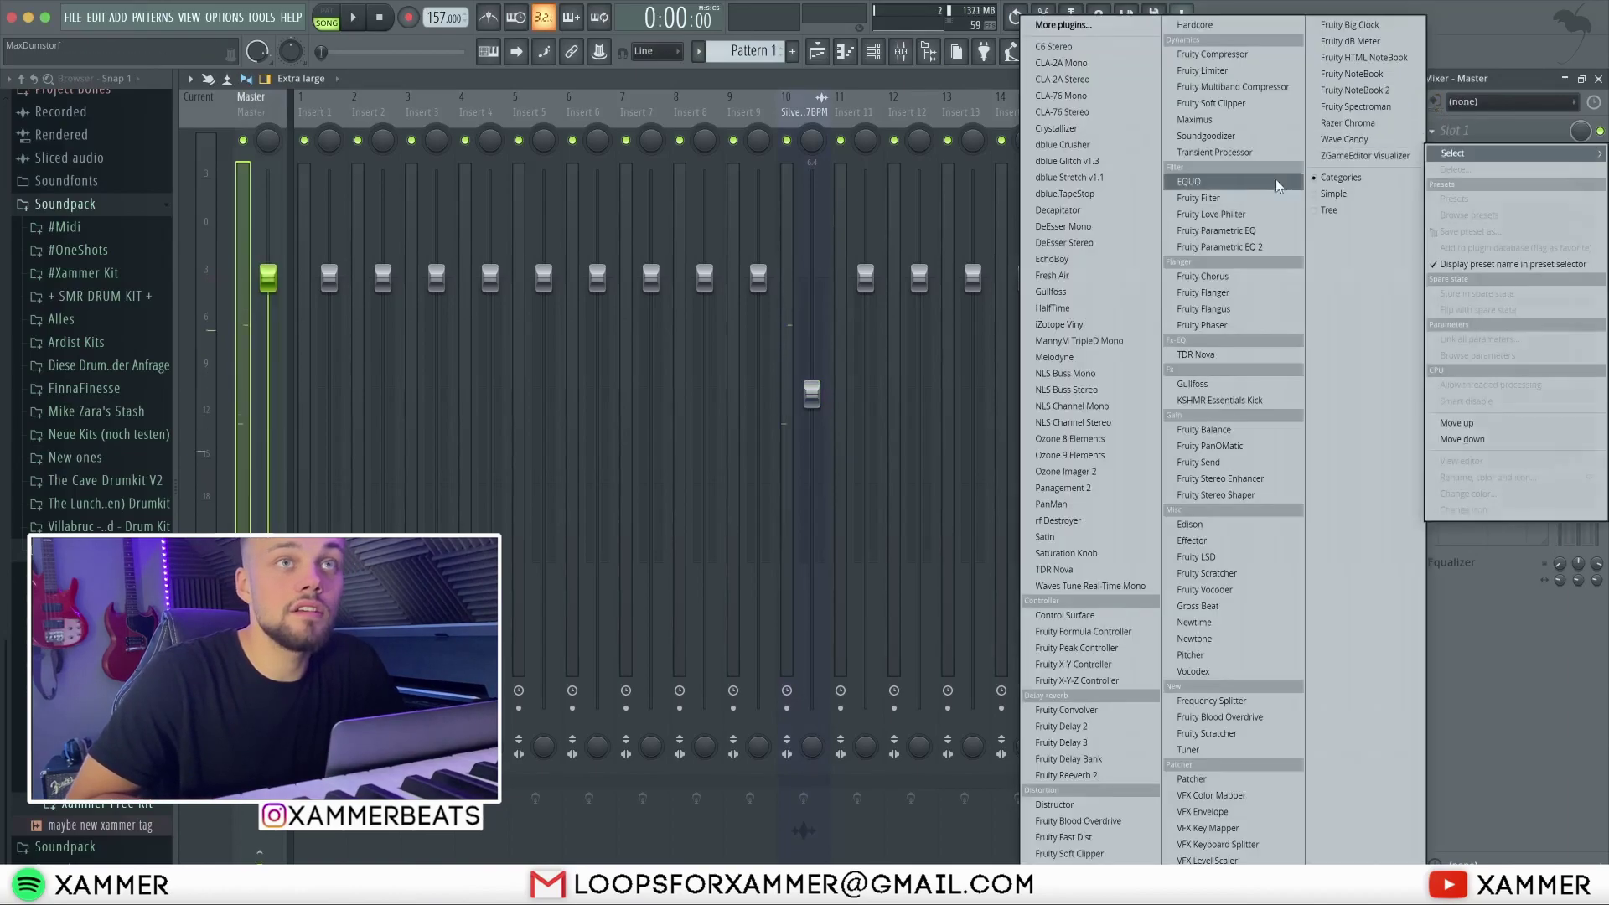
left_click(1219, 102)
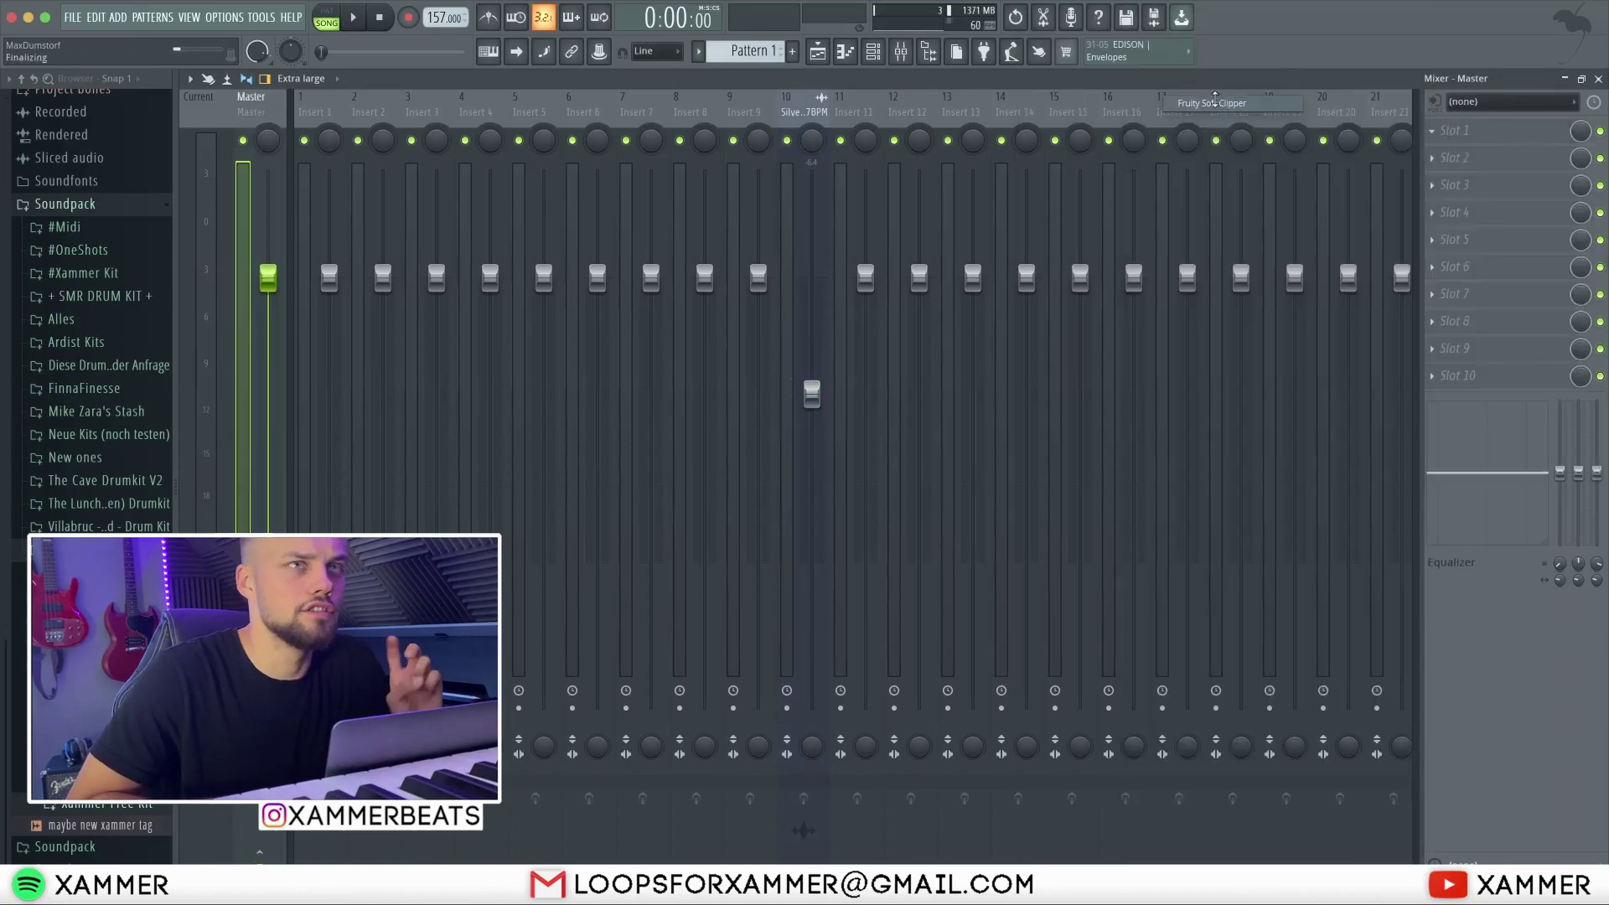
left_click(449, 160)
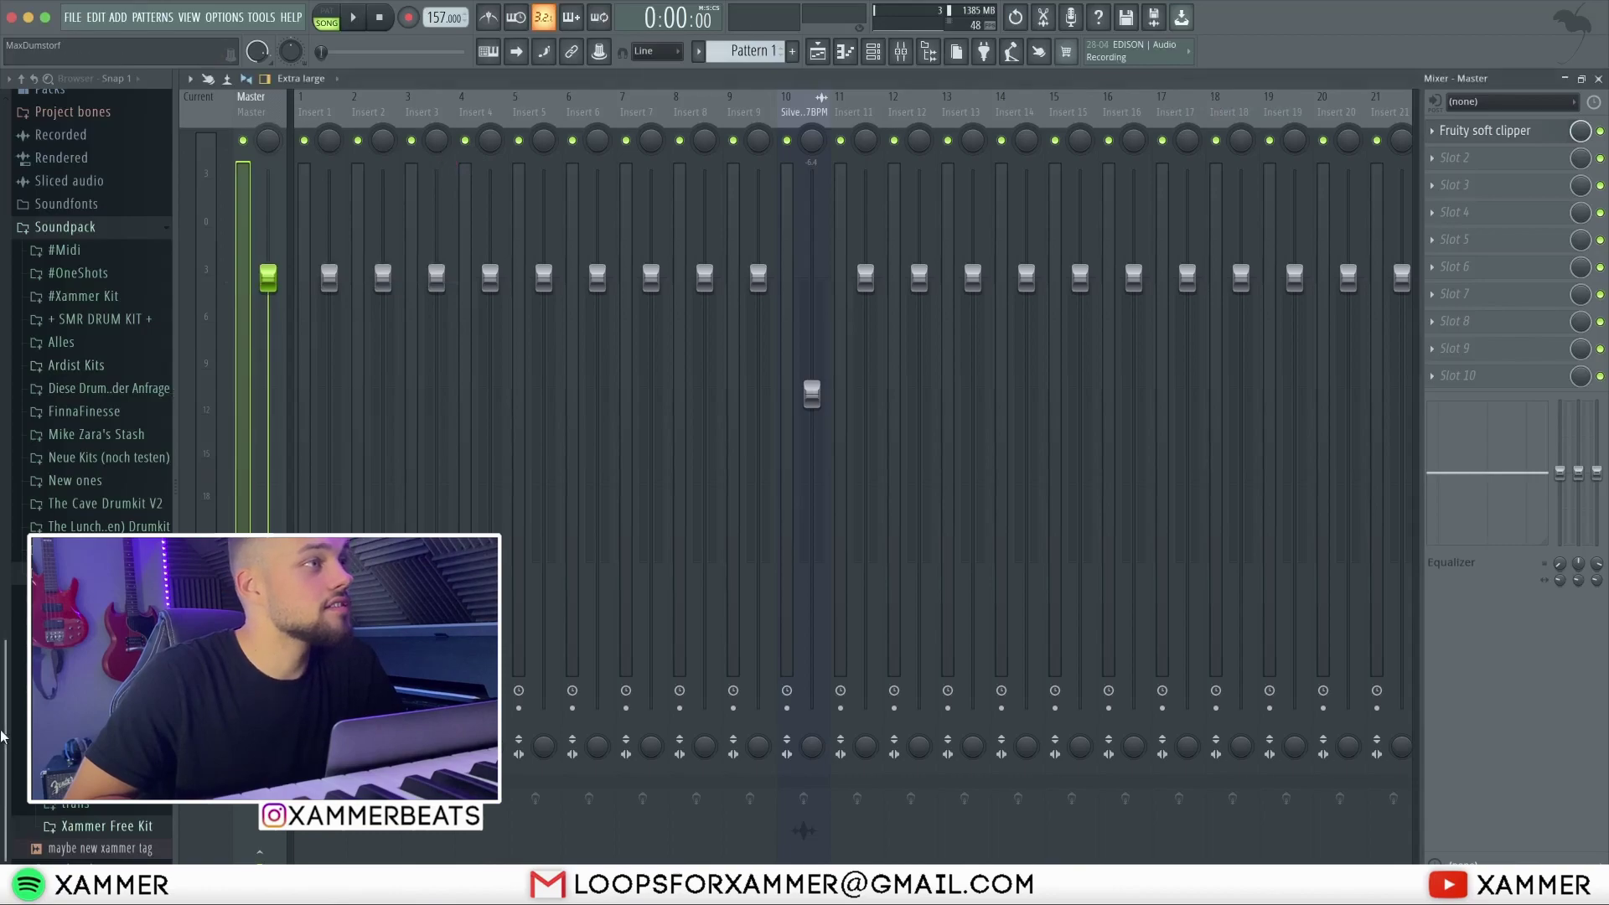
- Look through the XAMMER GO TO sample folders, including 808, Clap, Hat and Xammer Free Kit
scroll(139, 811, "down", 6)
scroll(154, 497, "down", 3)
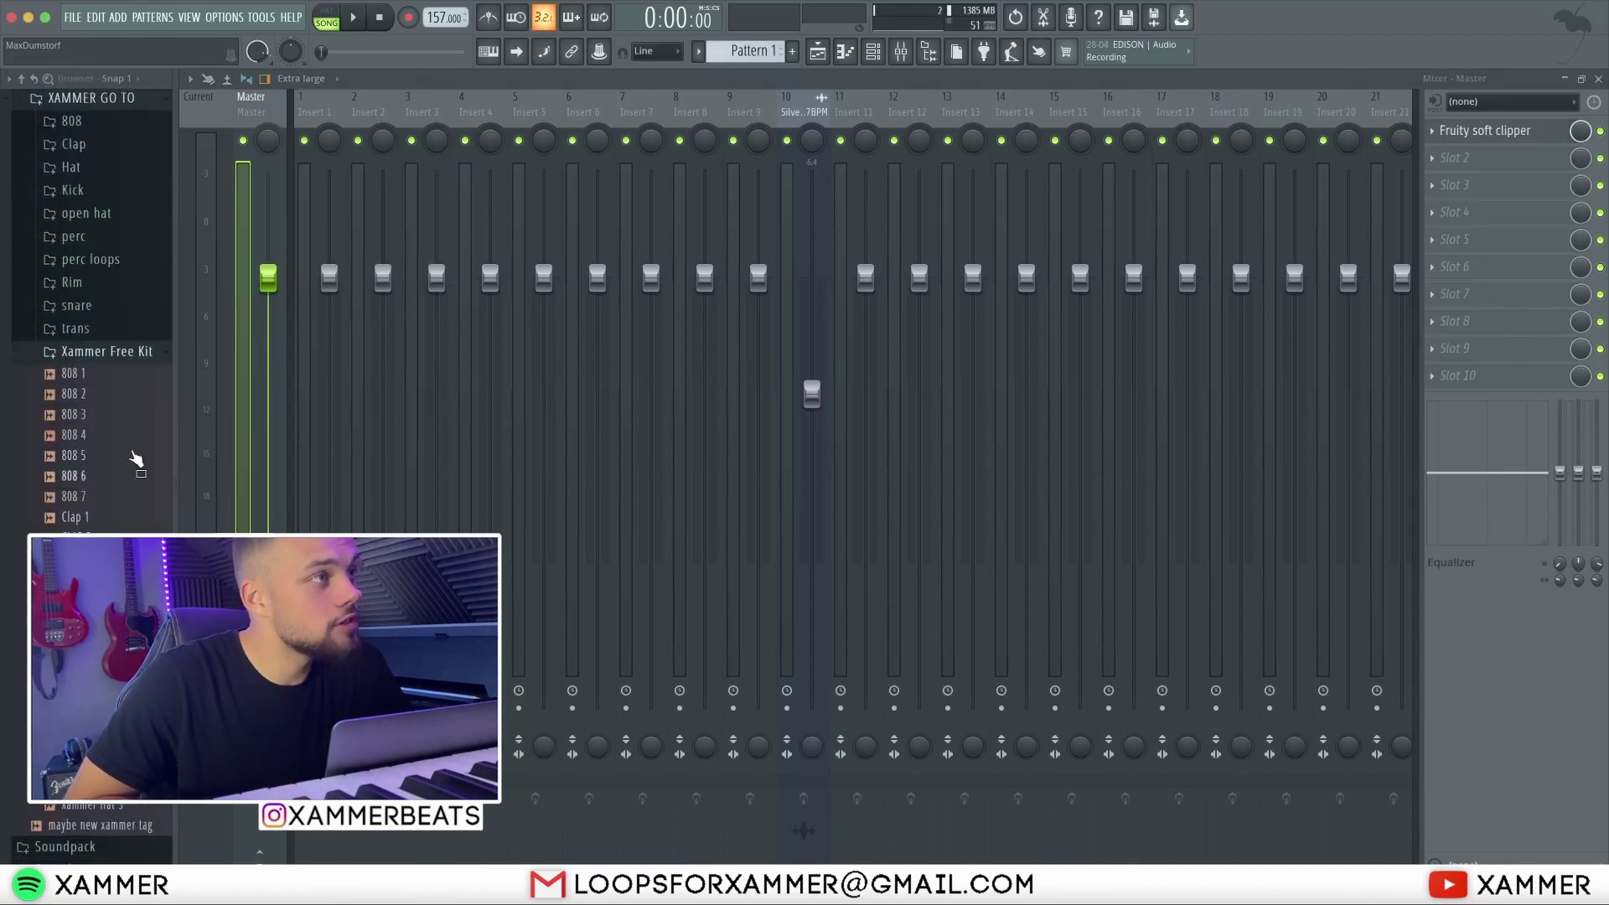
scroll(117, 419, "up", 12)
left_click(115, 416)
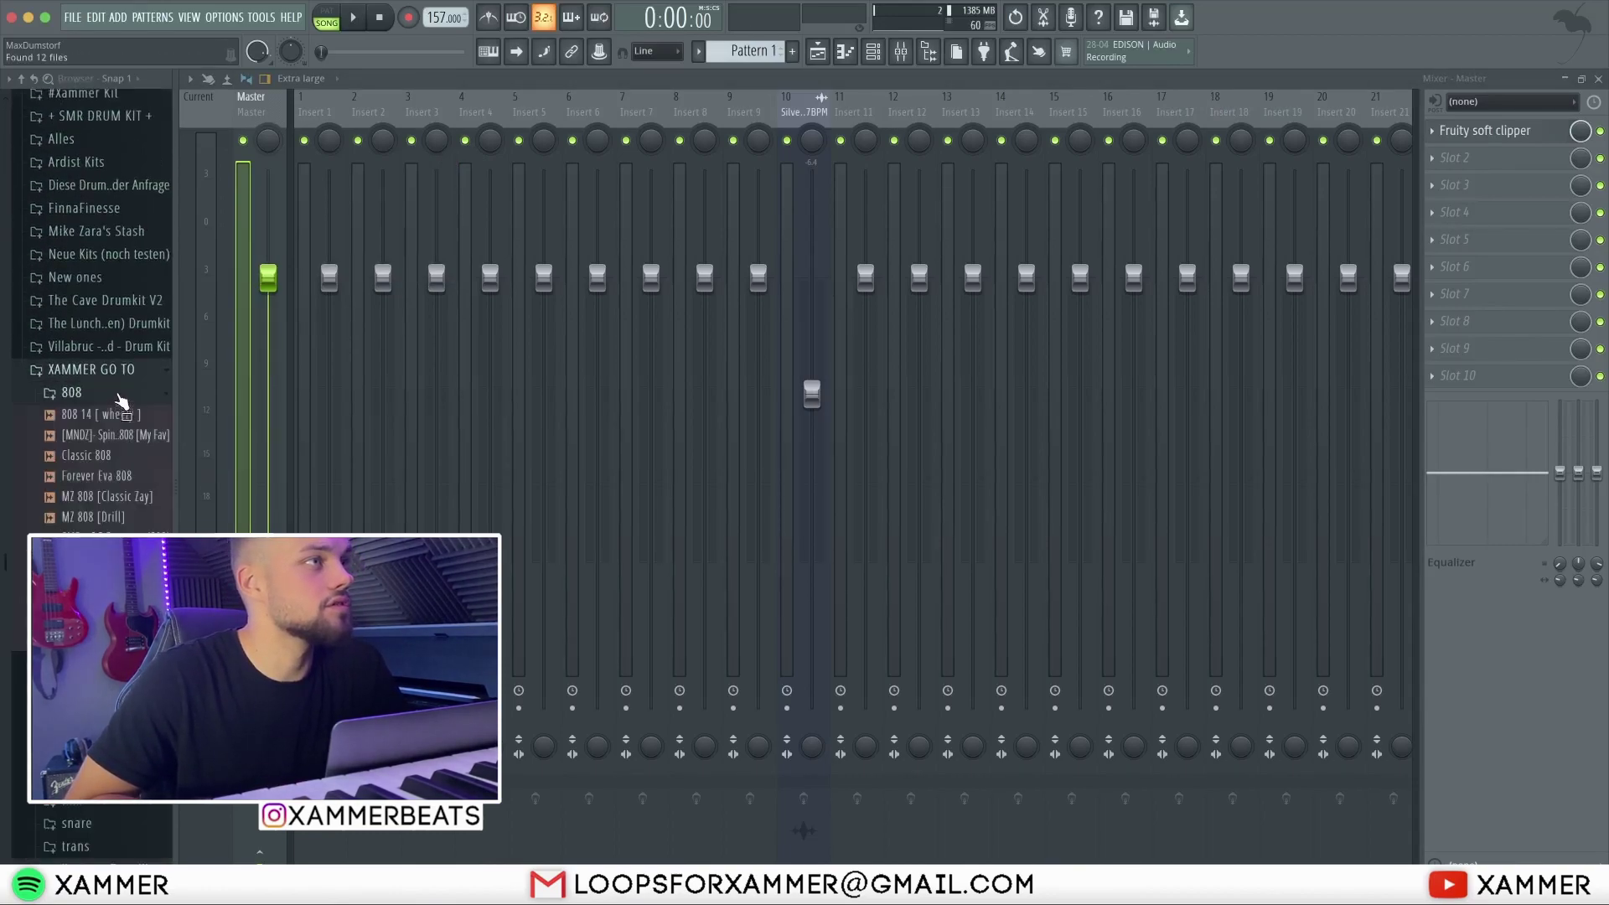
scroll(110, 493, "down", 3)
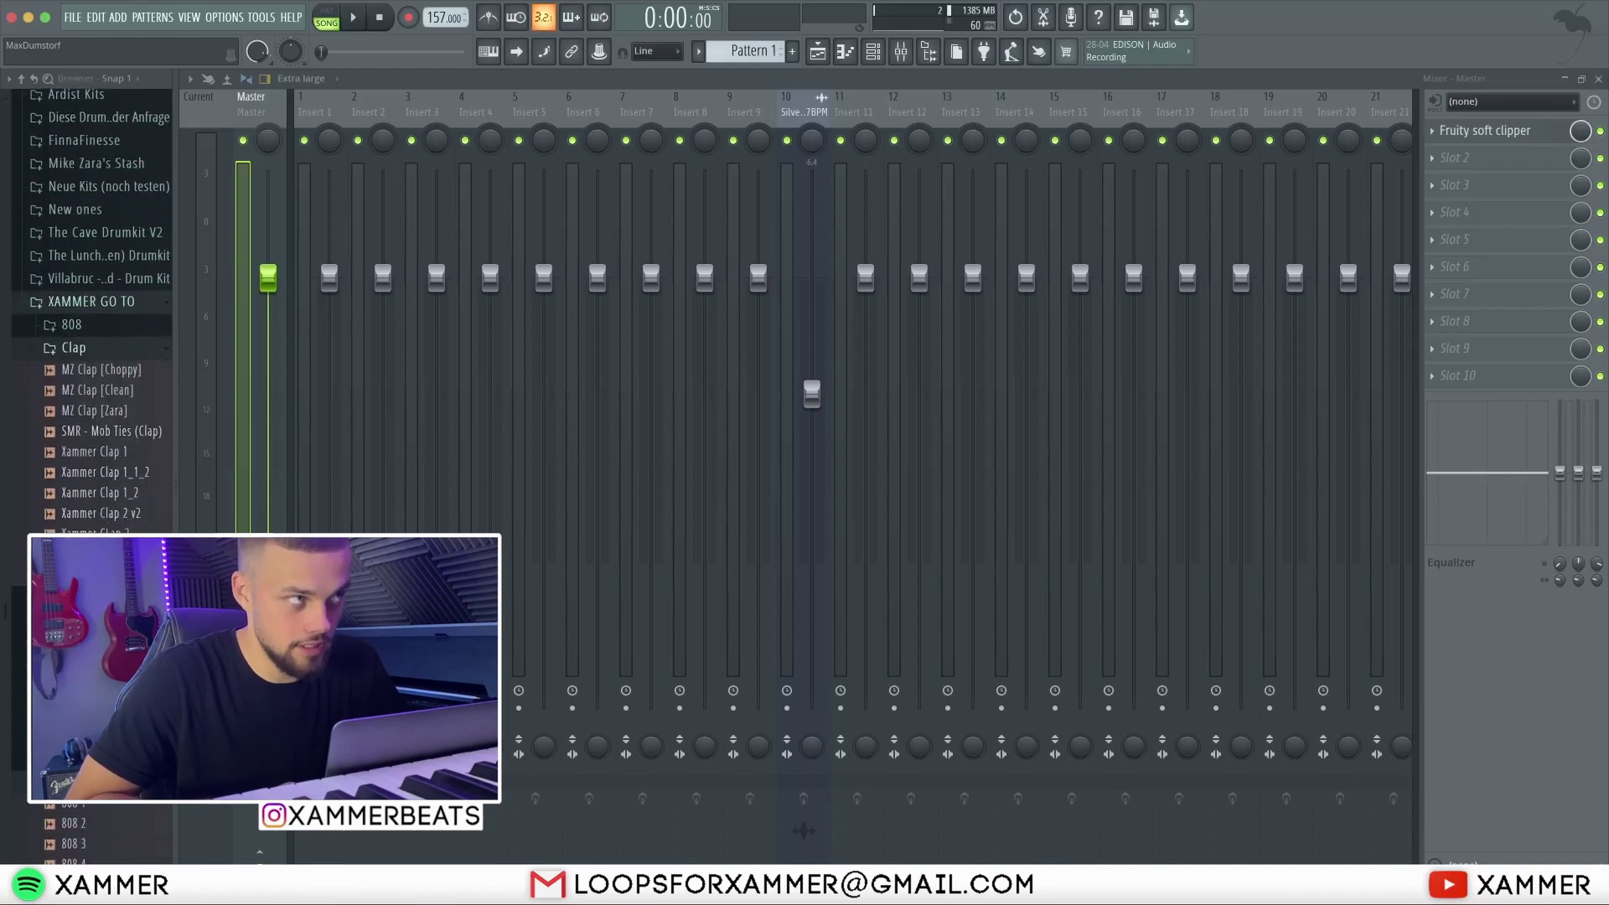
left_click(101, 352)
left_click(97, 374)
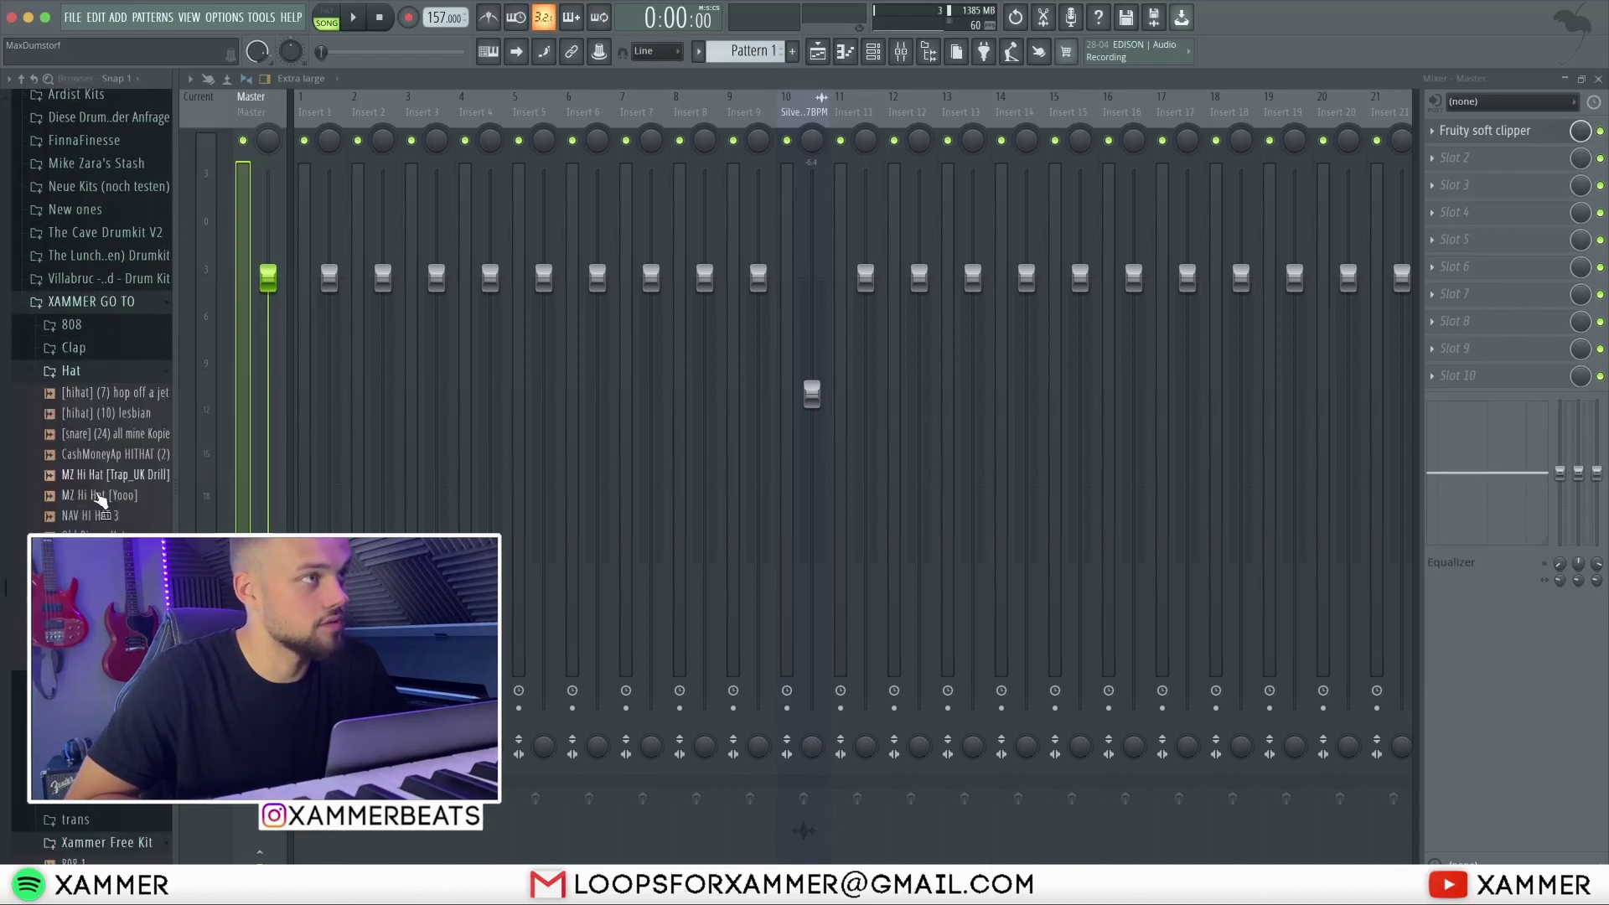
left_click(83, 375)
scroll(84, 393, "down", 3)
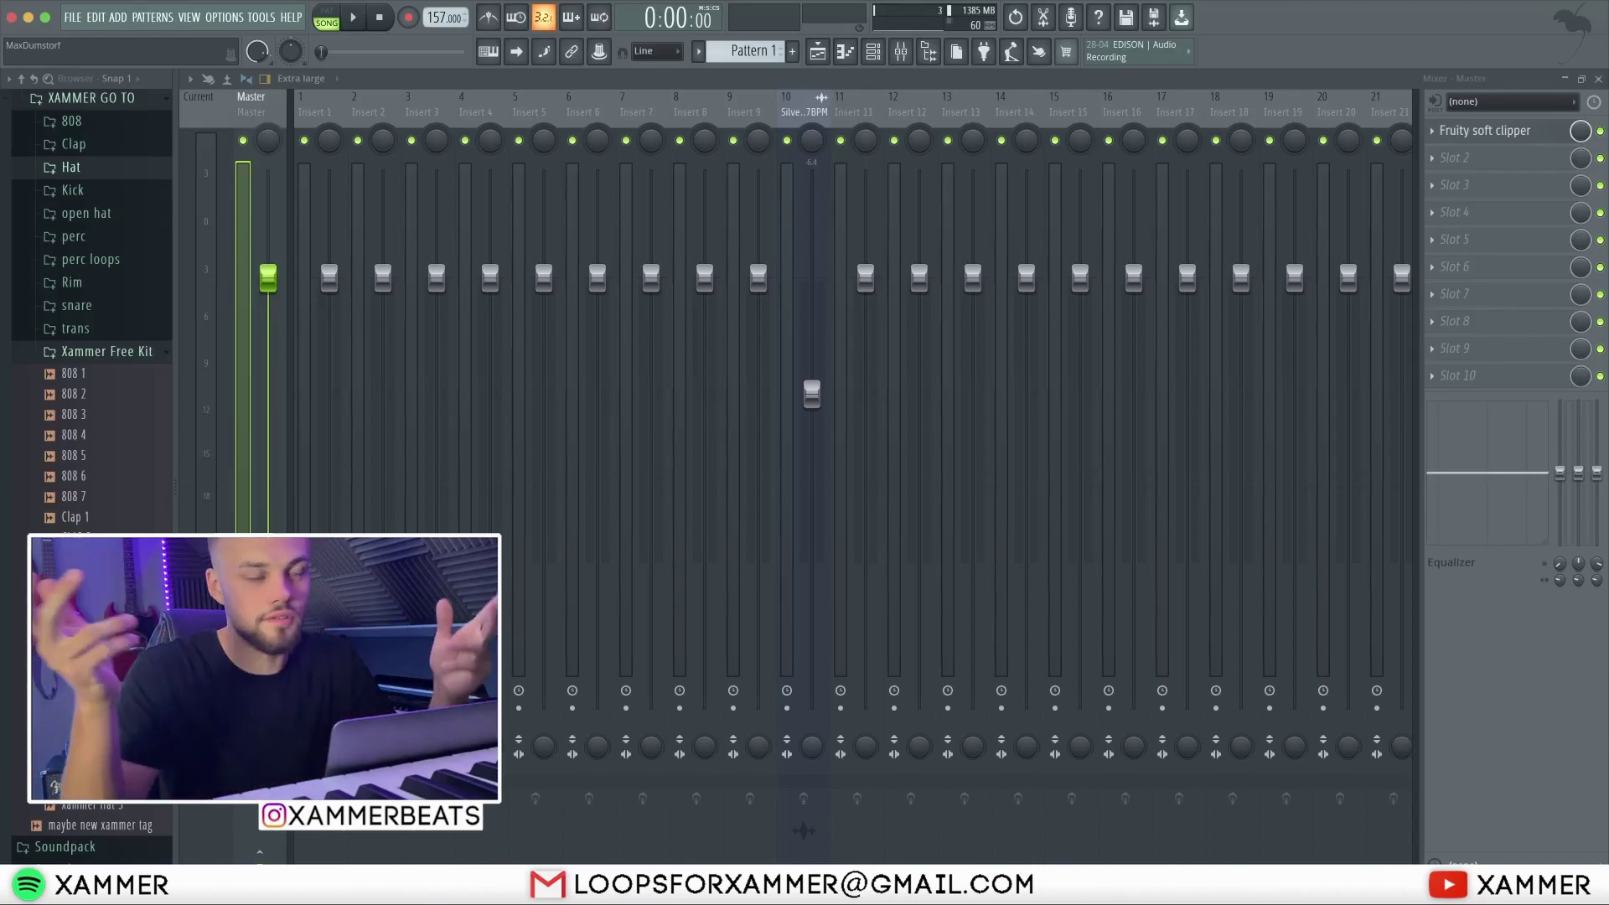
scroll(92, 310, "up", 4)
scroll(149, 529, "up", 6)
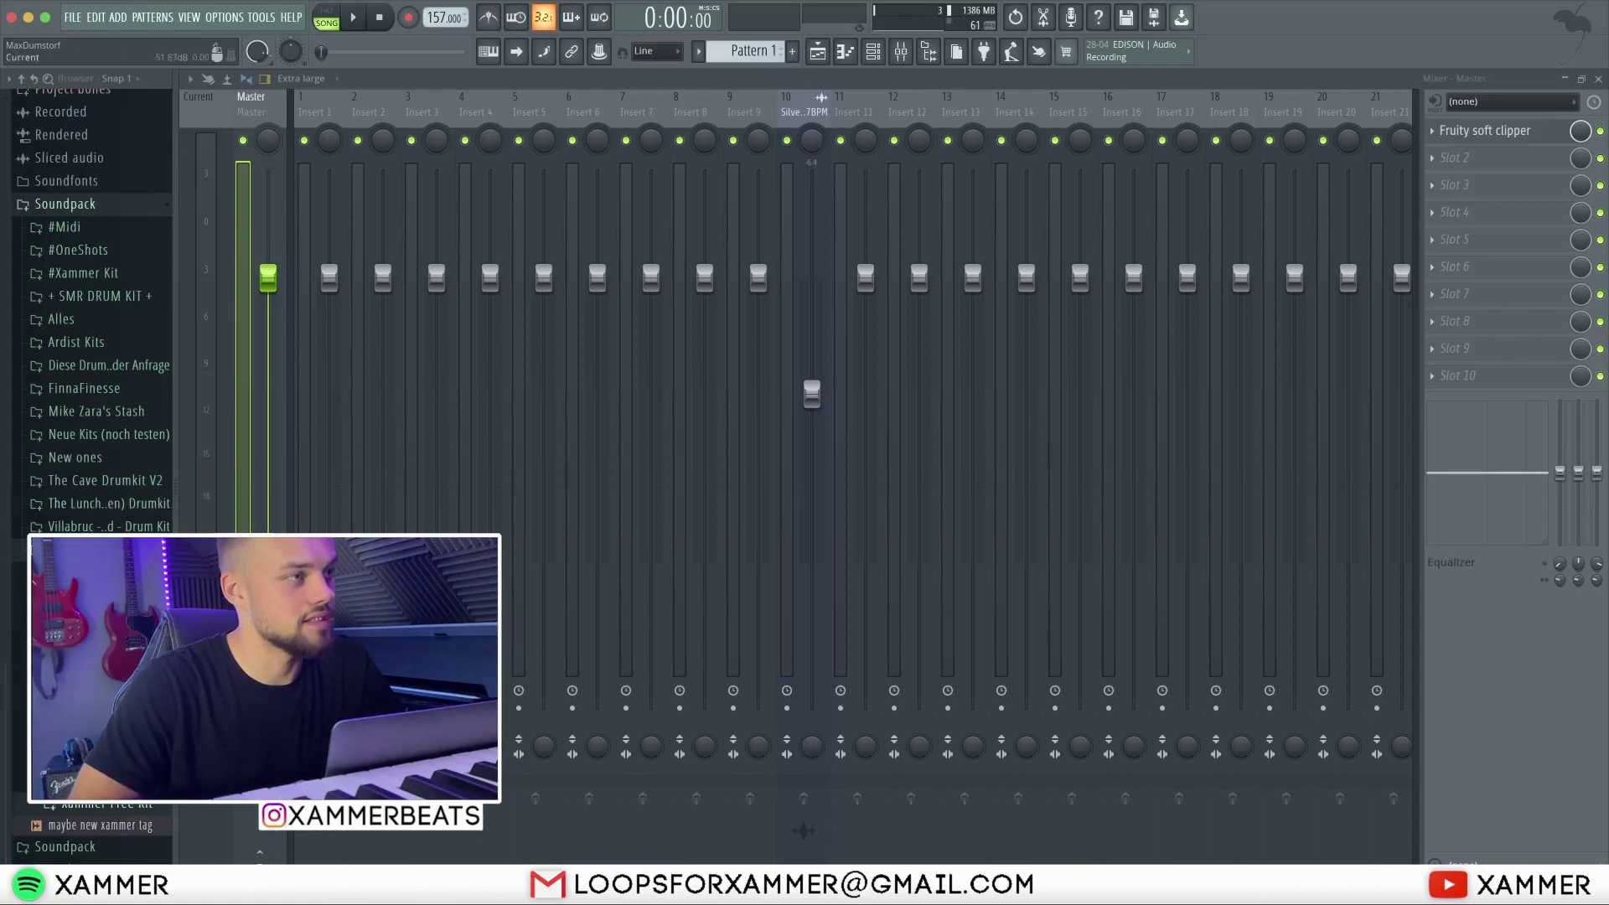
left_click(162, 806)
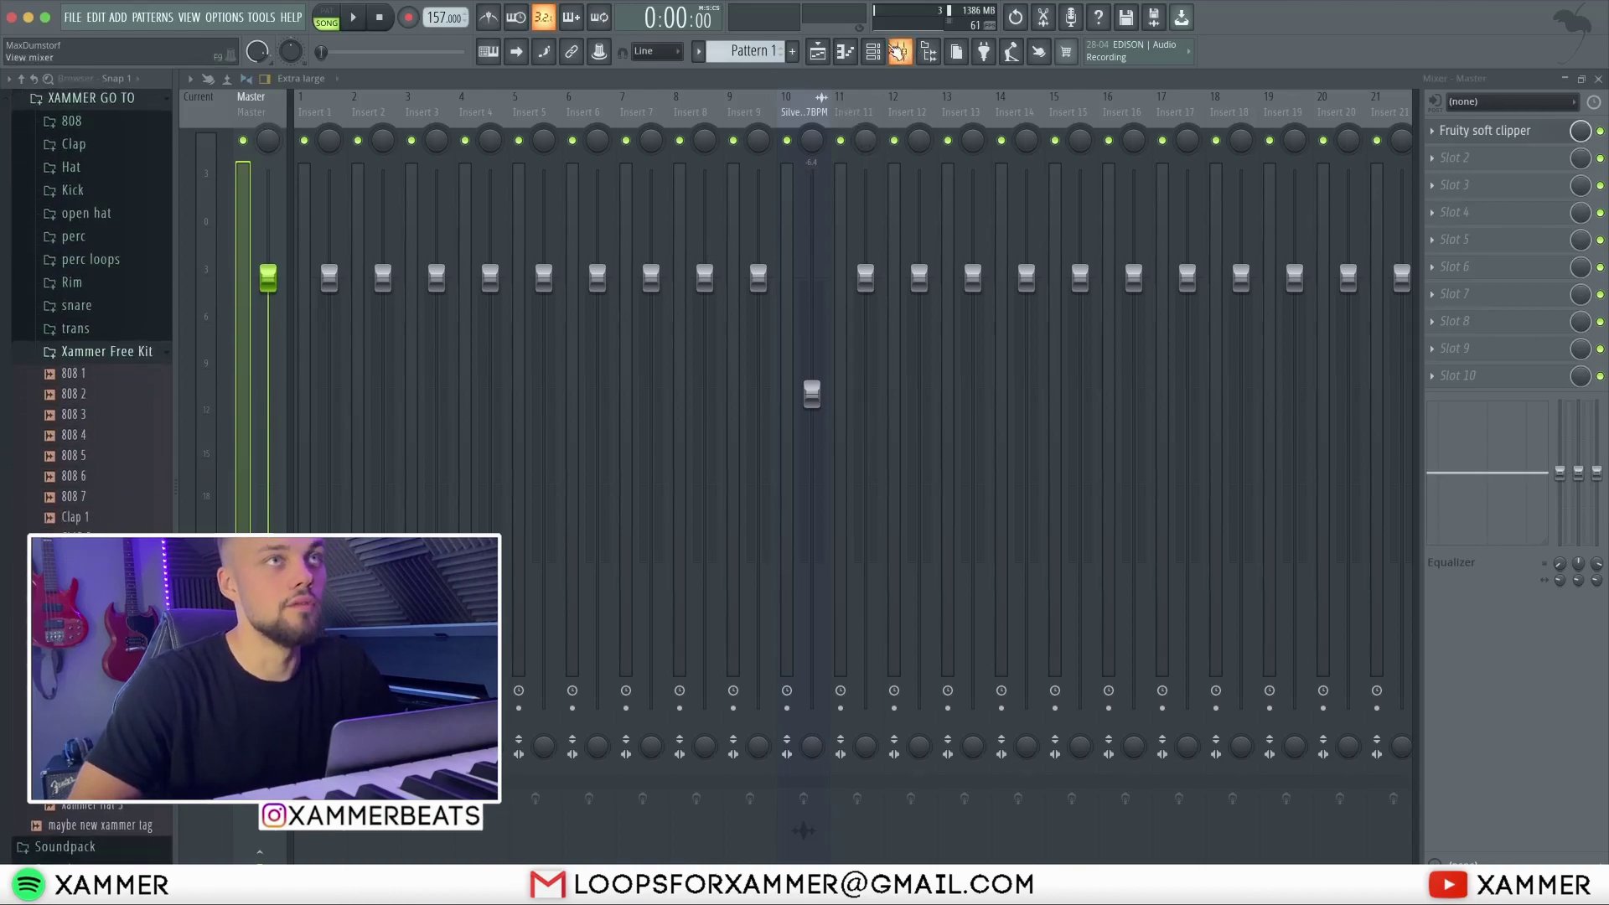
- Play the Silver Surfer loop and lower its mixer volume to about -7.2 dB
left_click(872, 51)
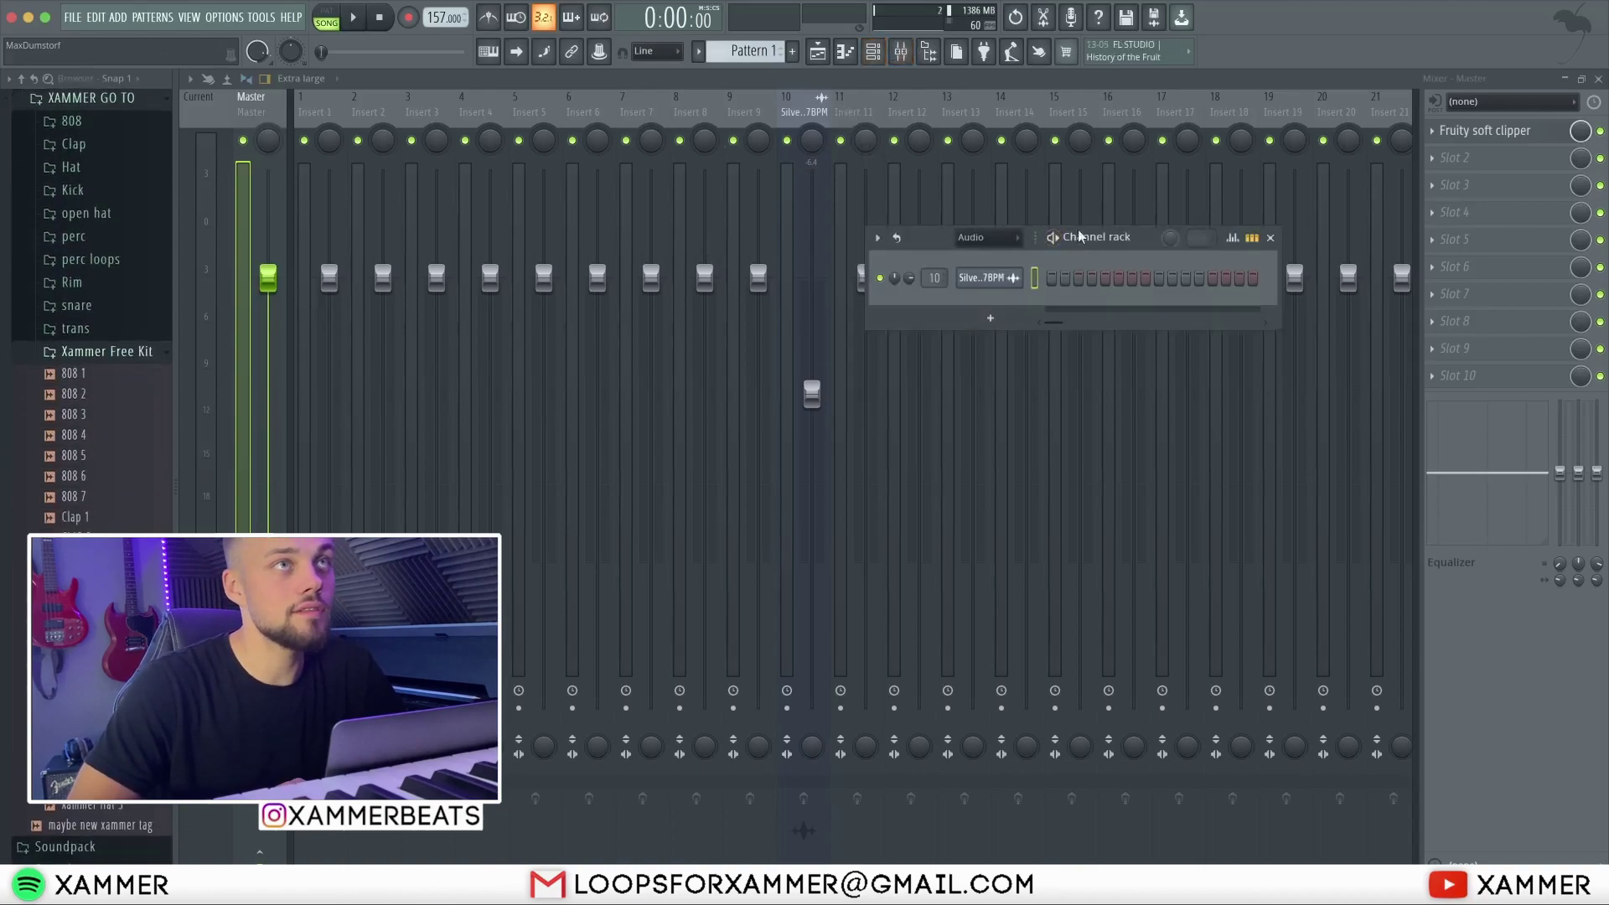
left_click(827, 52)
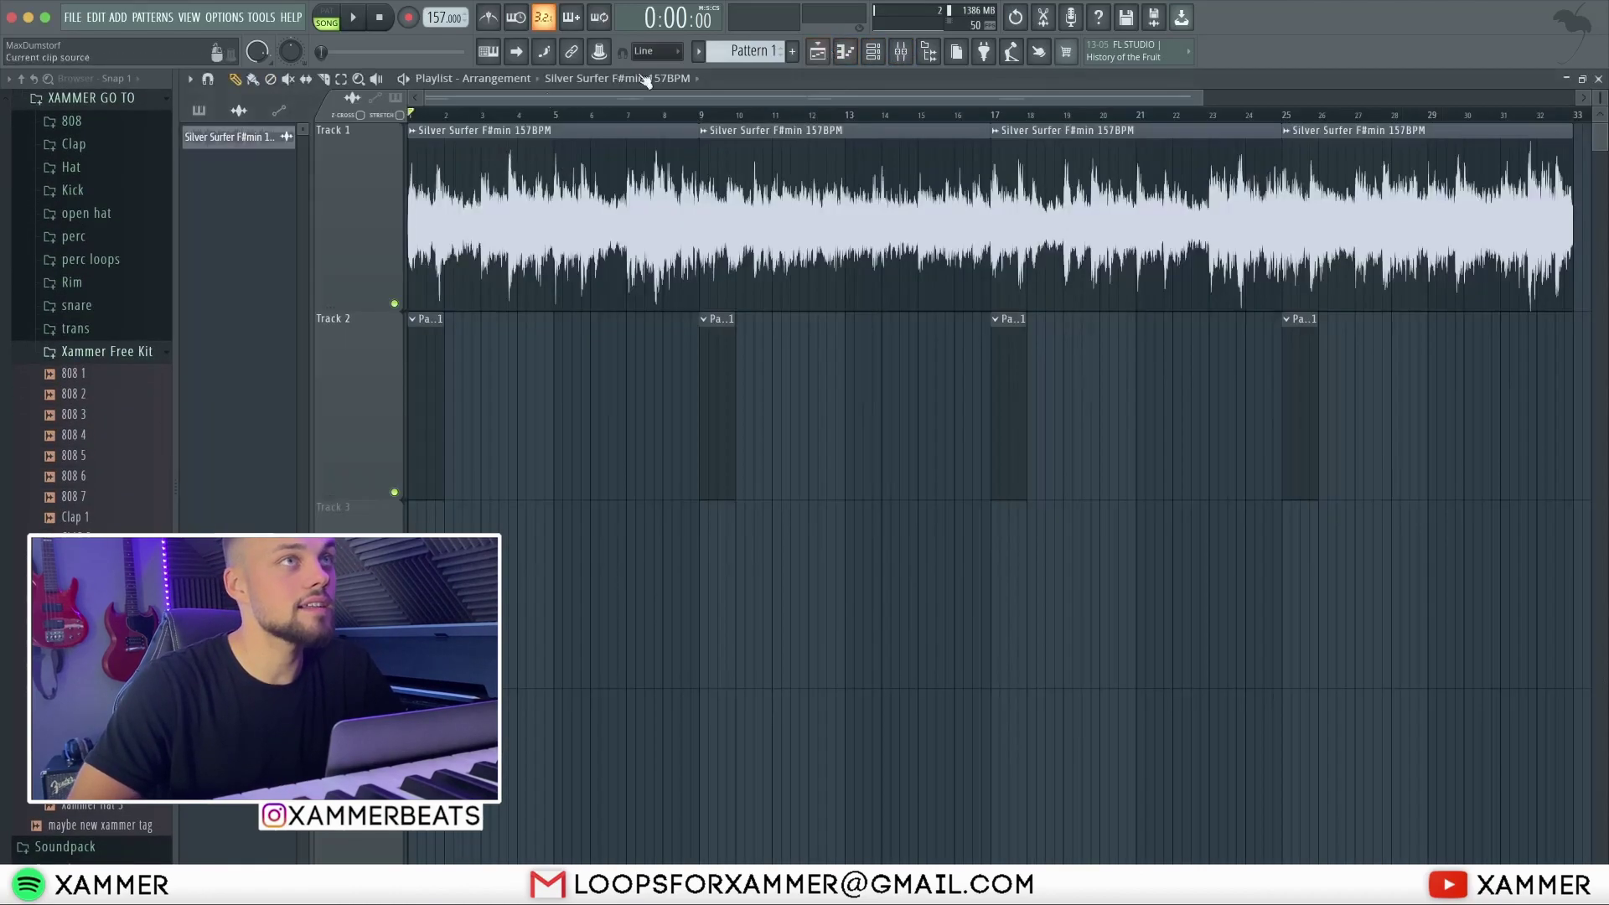
left_click(872, 51)
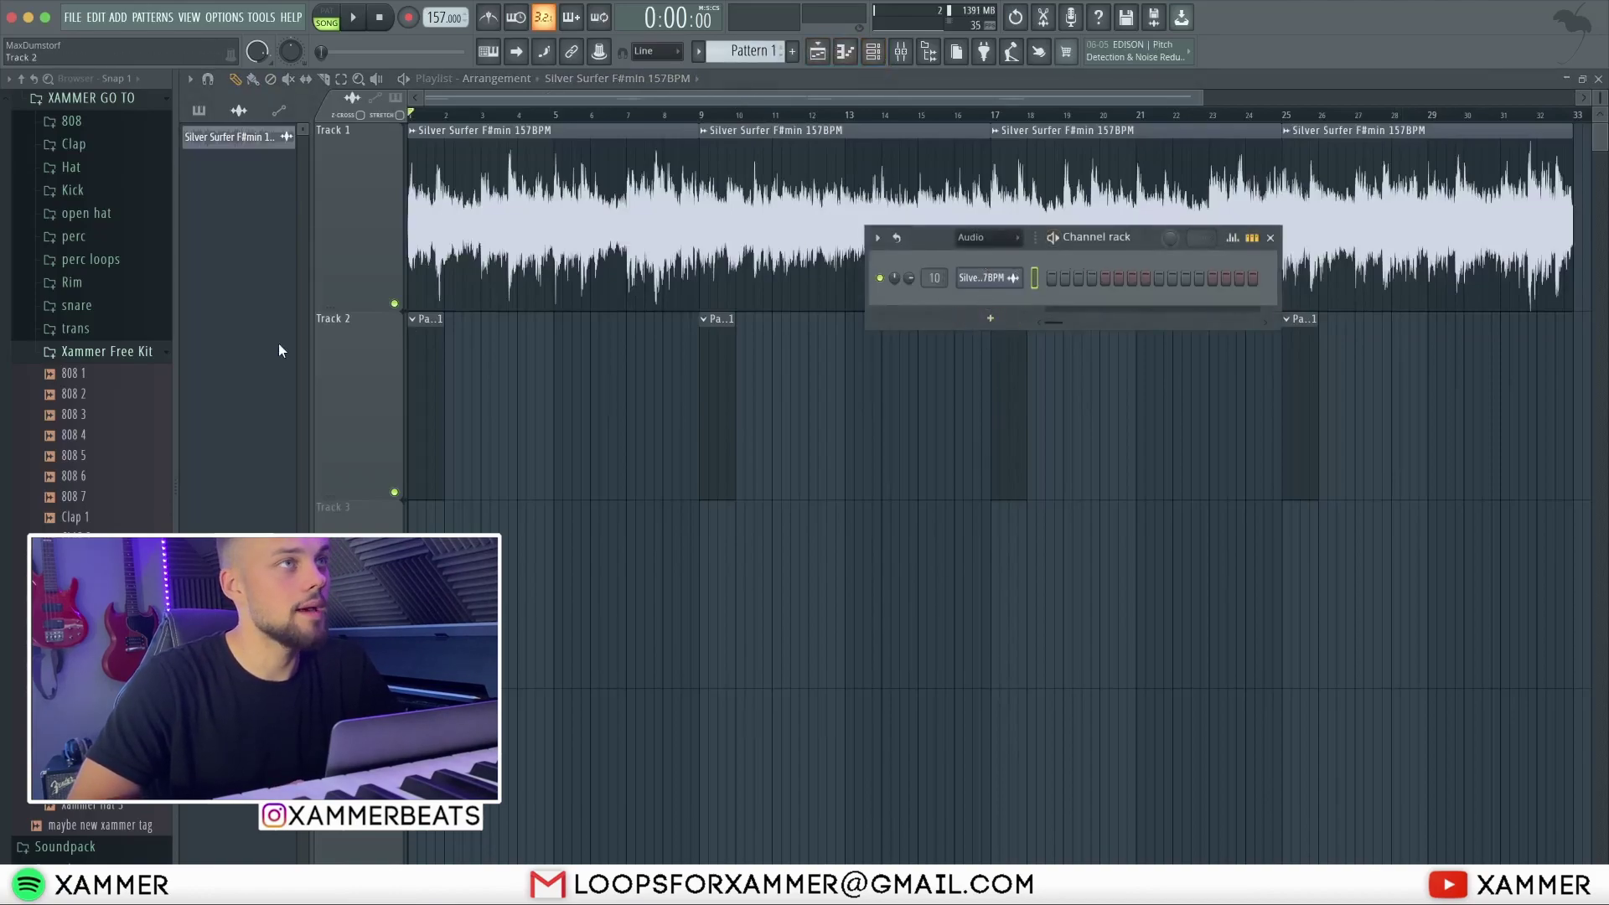
key("space")
left_click(901, 52)
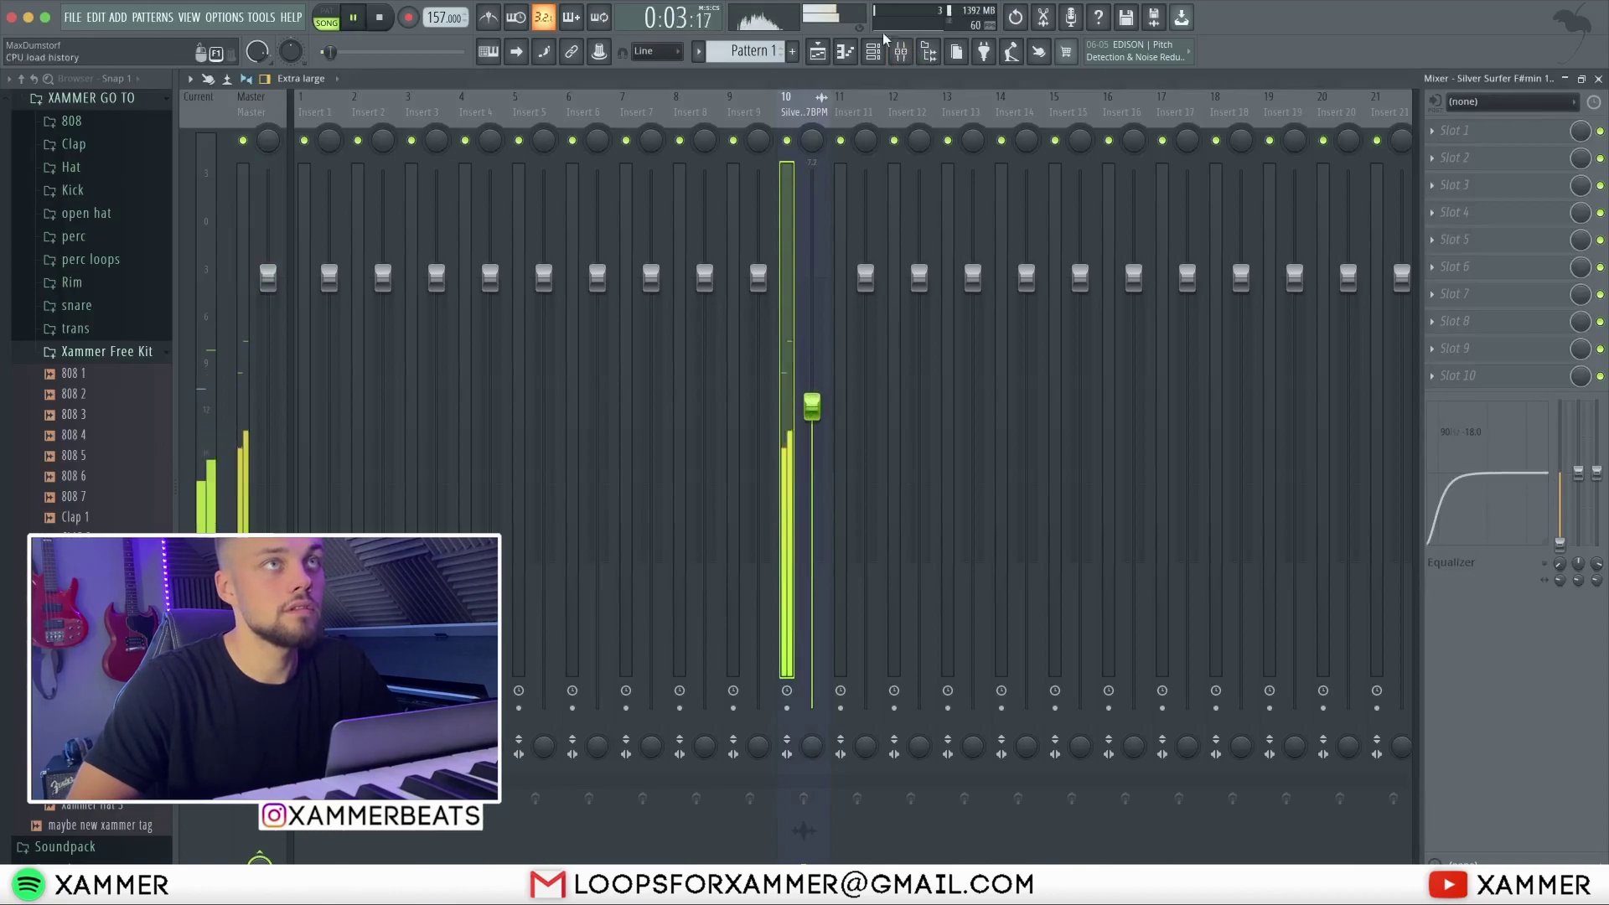
left_click(874, 52)
key("space")
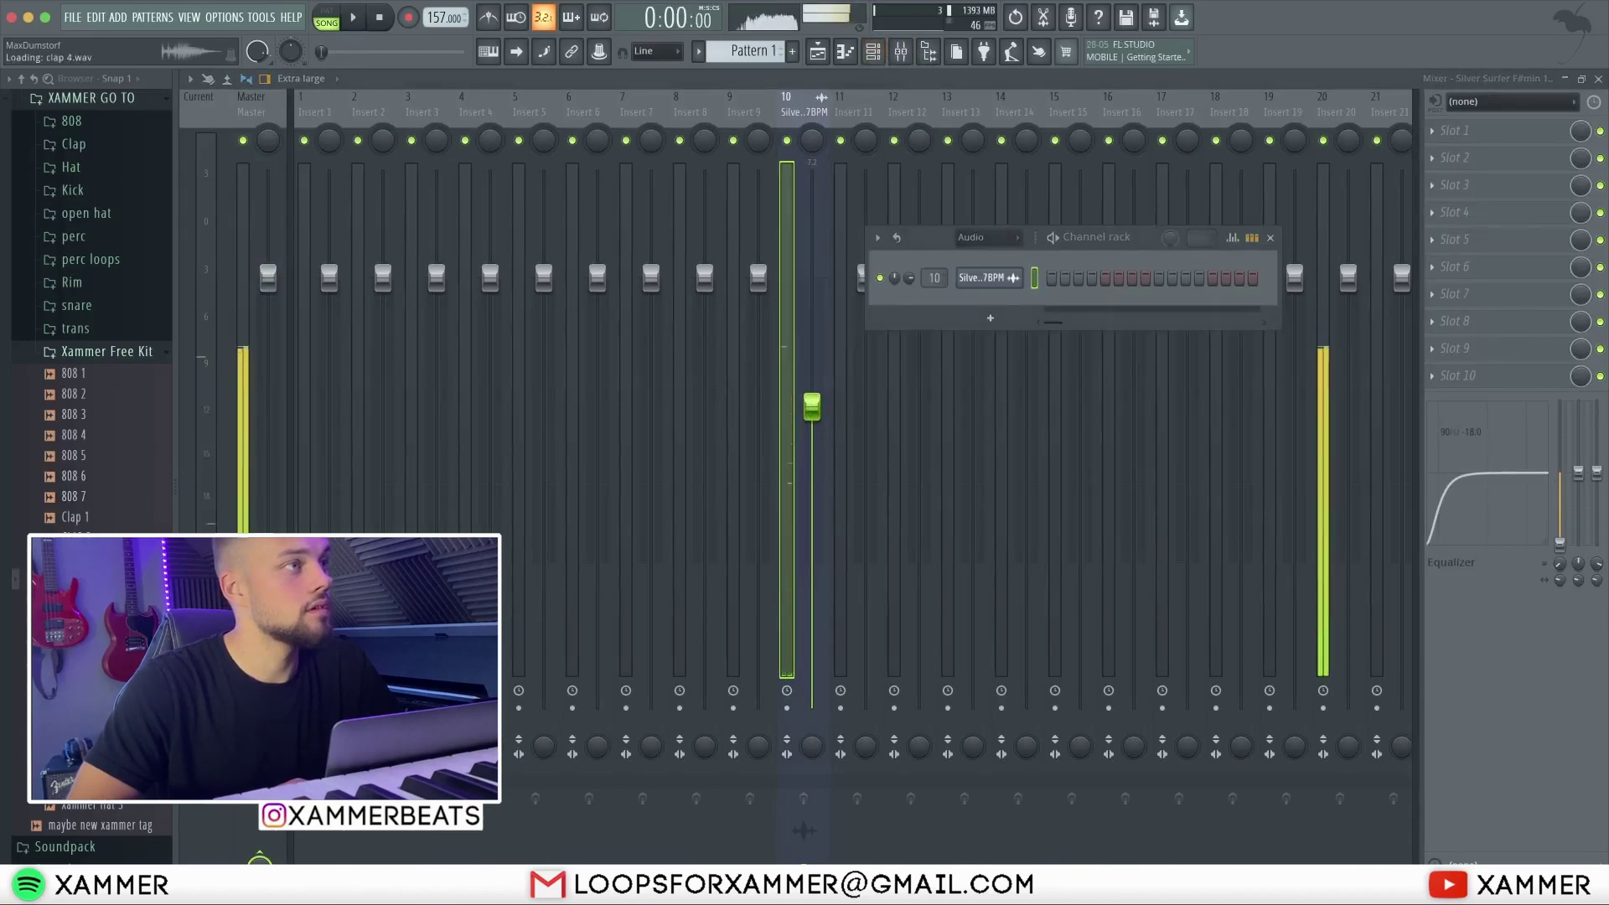
- Add the Xammer Clap 2 v2 sample from the Clap folder as a new channel
scroll(88, 444, "up", 4)
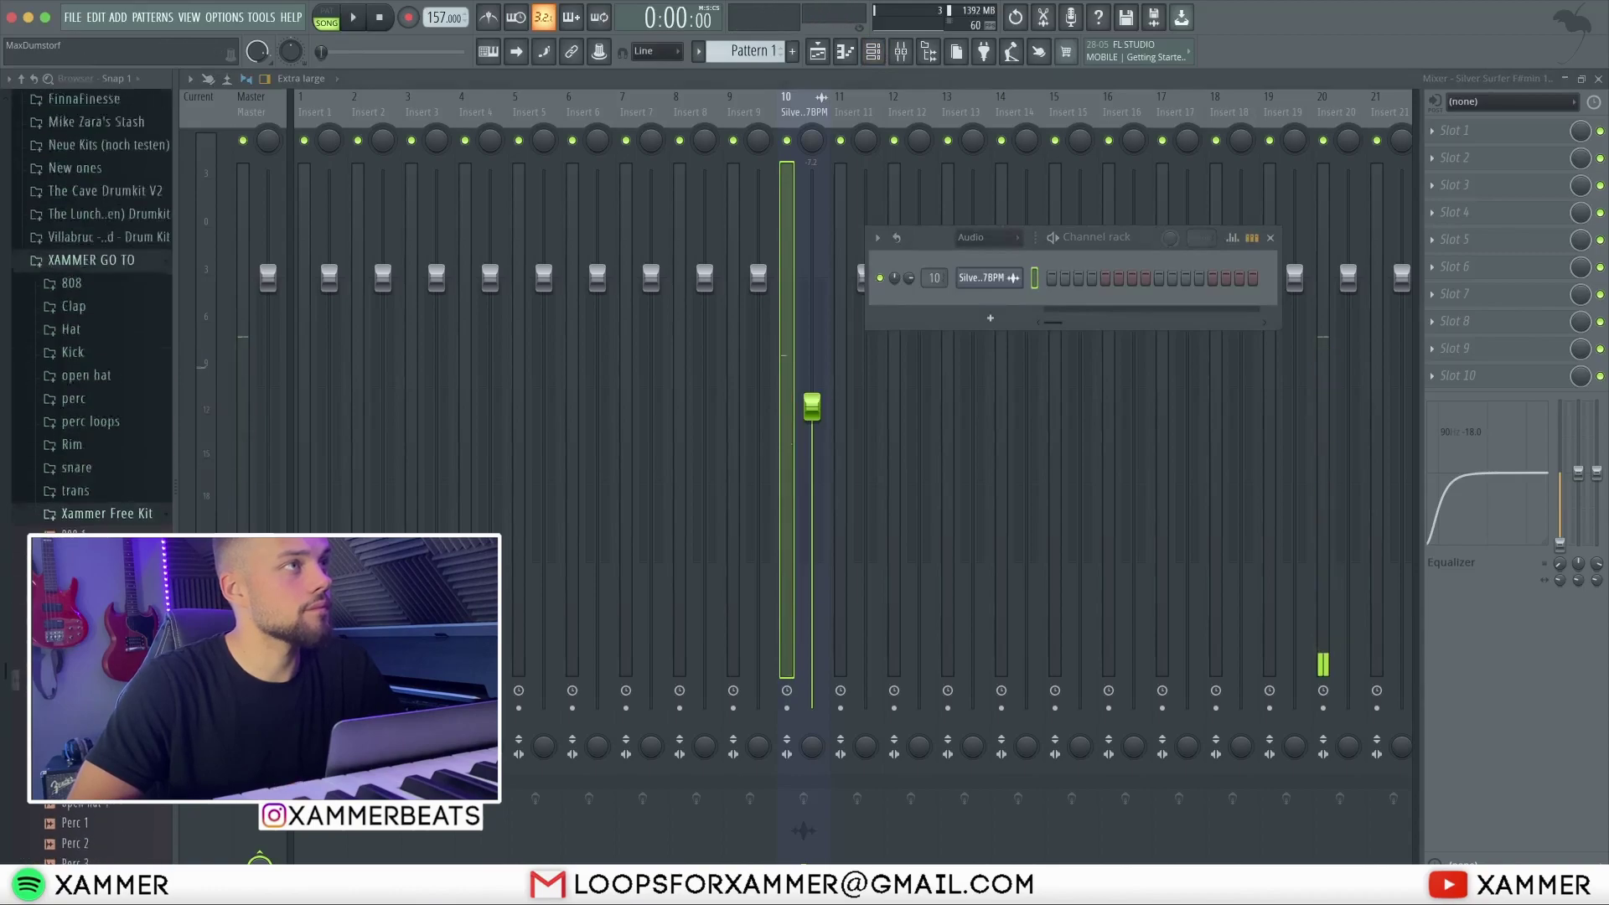
left_click(87, 424)
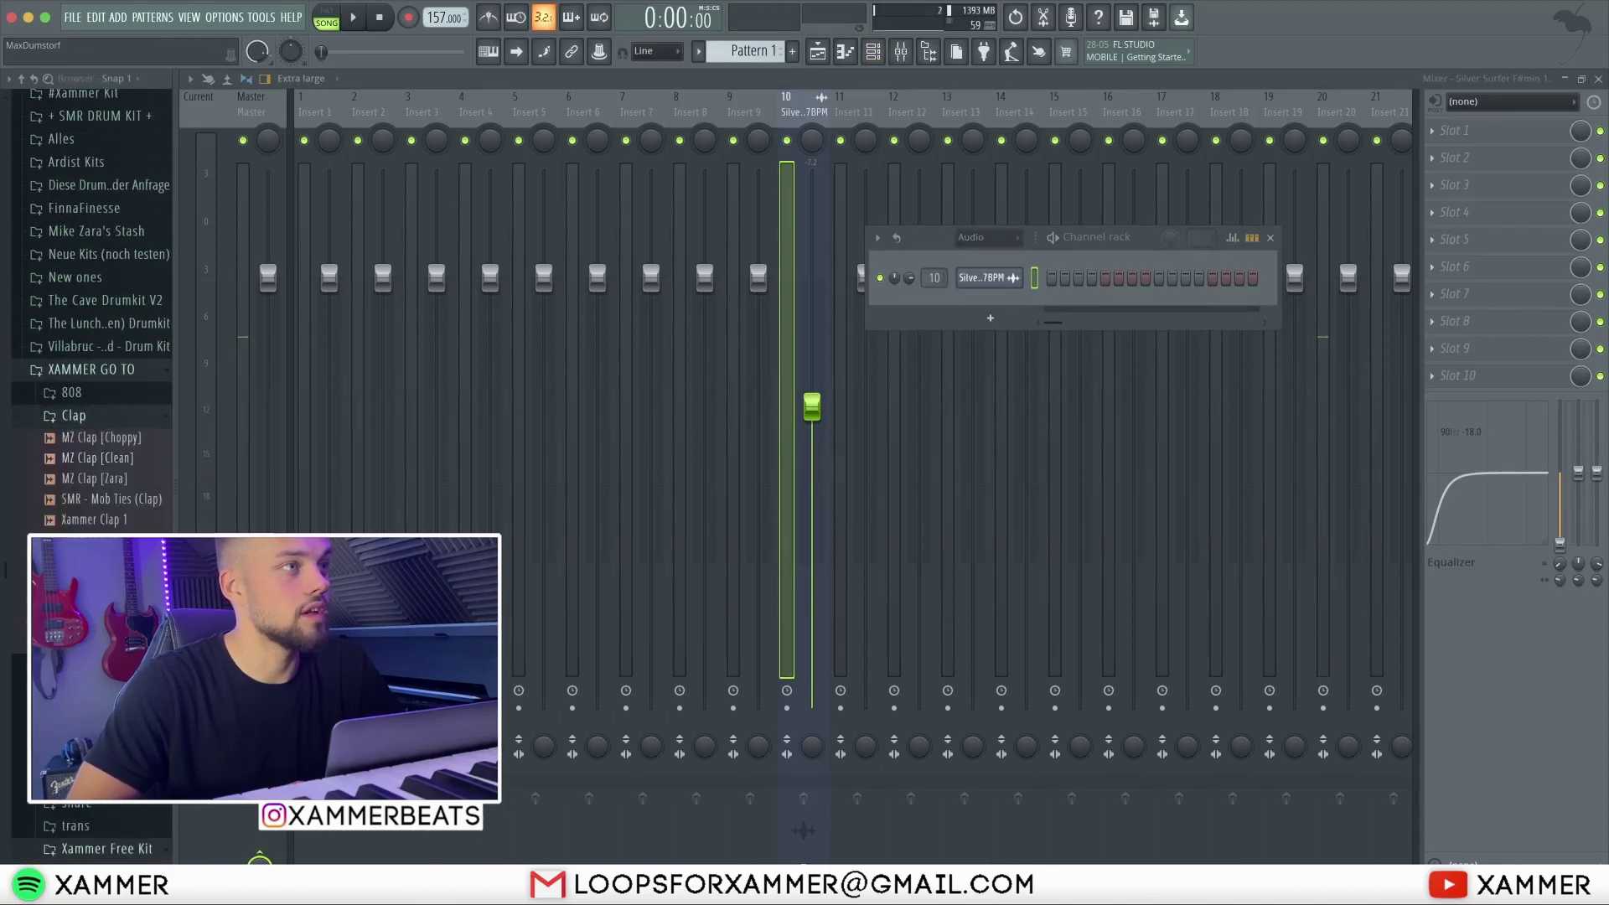
left_click_drag(101, 581, 942, 416)
- Route the clap to mixer track 3, cut its low shelf to -18 dB and lower its volume to about -4 dB
left_click_drag(1004, 315, 913, 314)
left_click(439, 117)
key("ctrl+l")
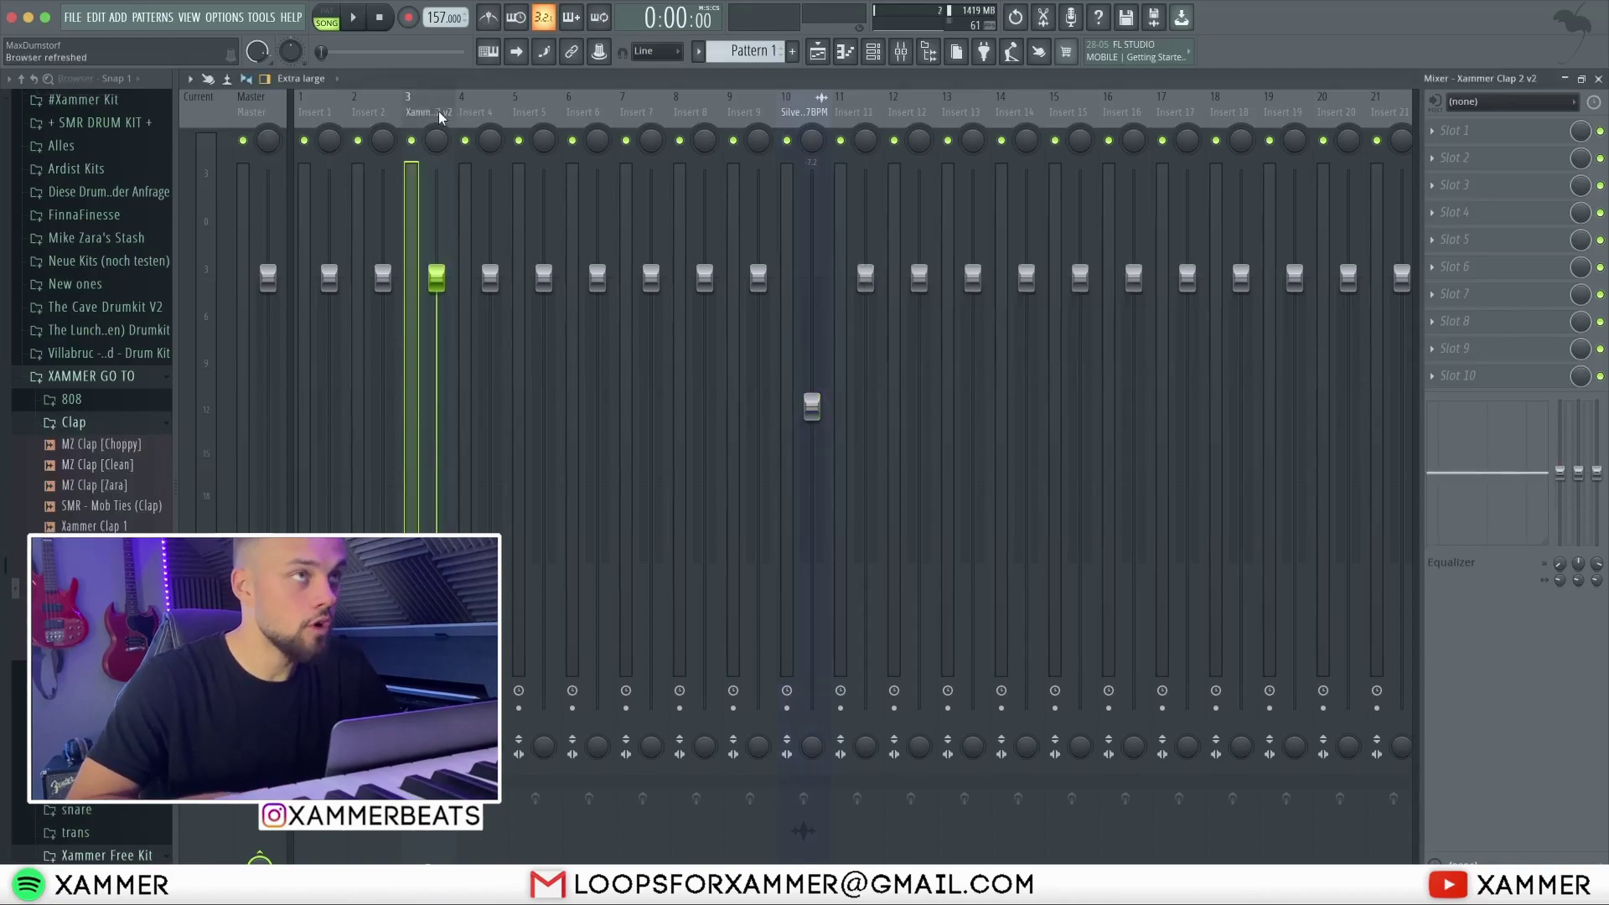
left_click_drag(1559, 475, 1563, 548)
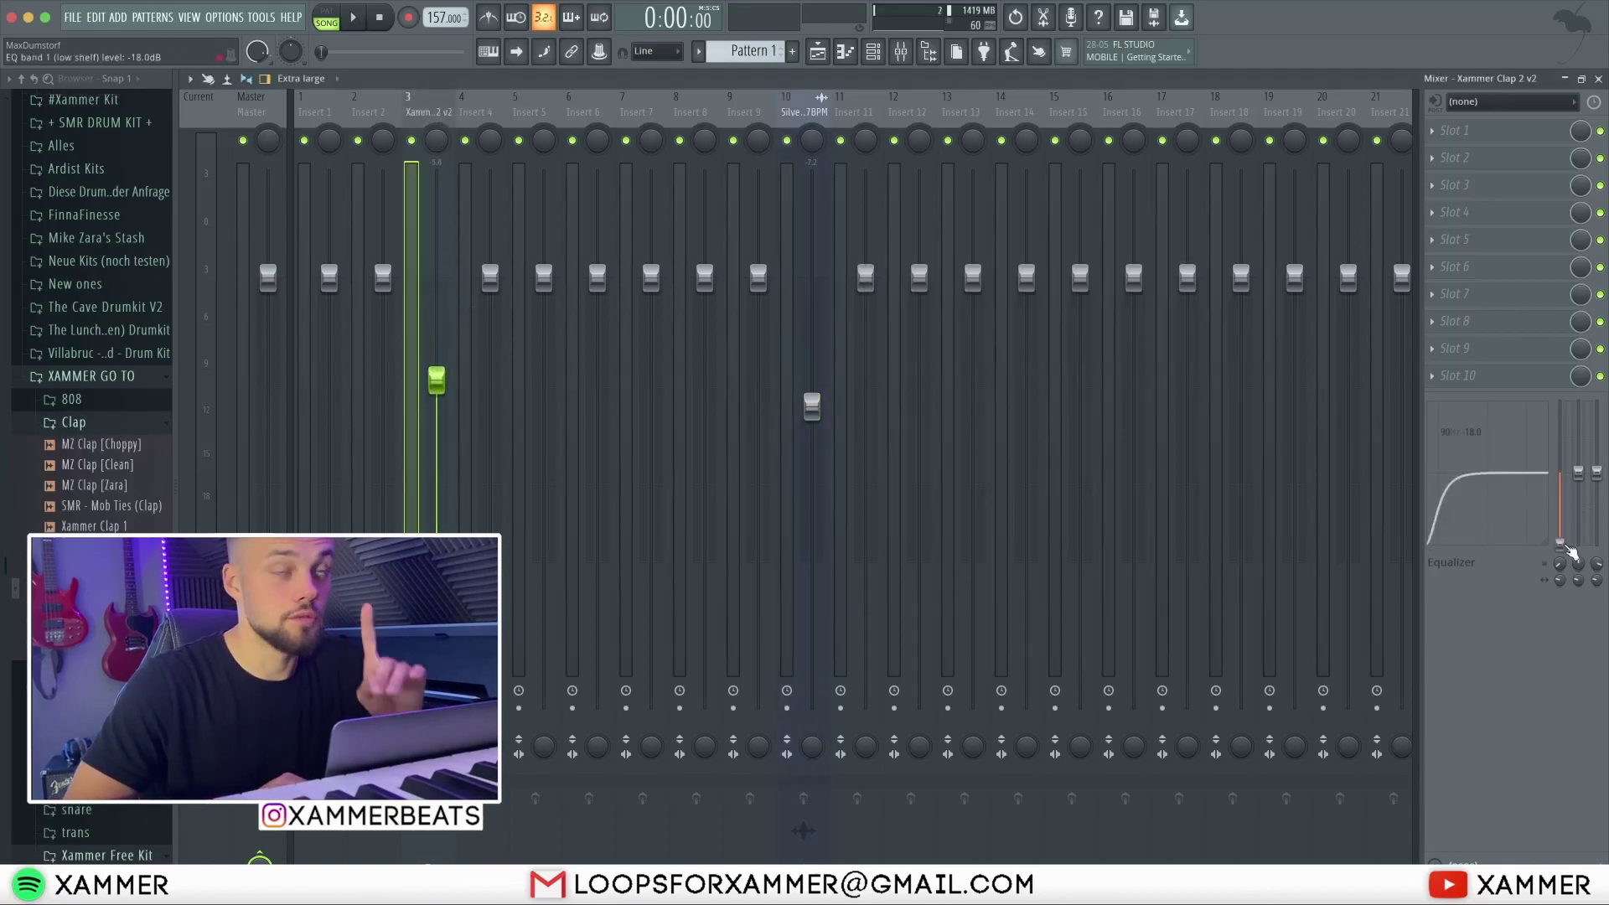
- Draw C5 clap notes on the third beat of each bar in the piano roll, duplicating them to fill eight bars
left_click(882, 54)
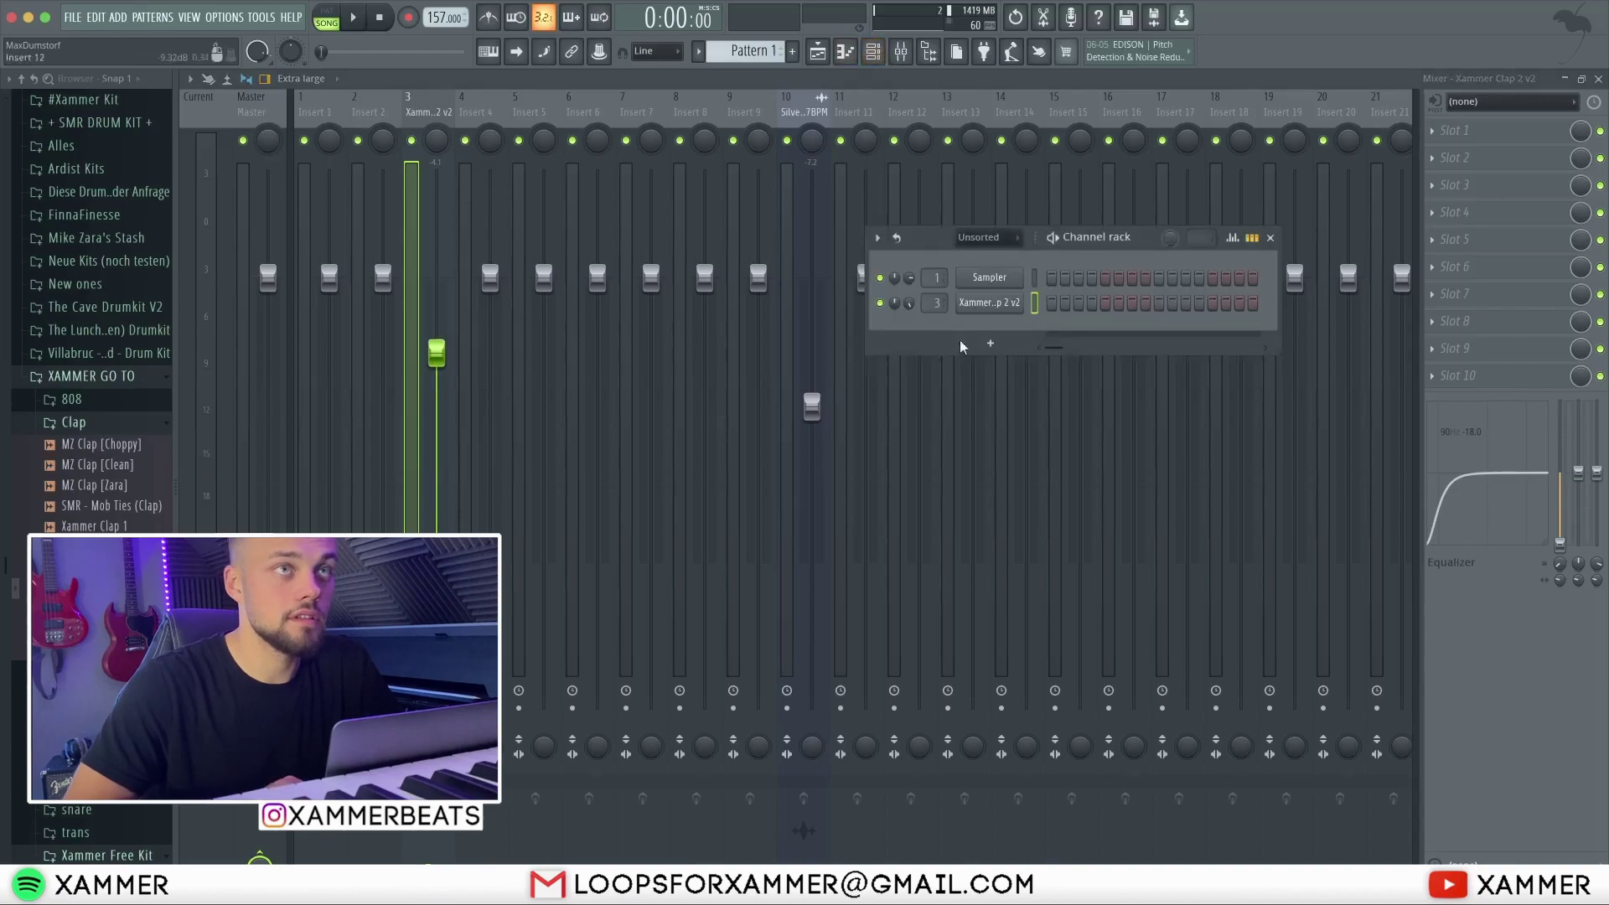
right_click(1021, 300)
left_click(1056, 303)
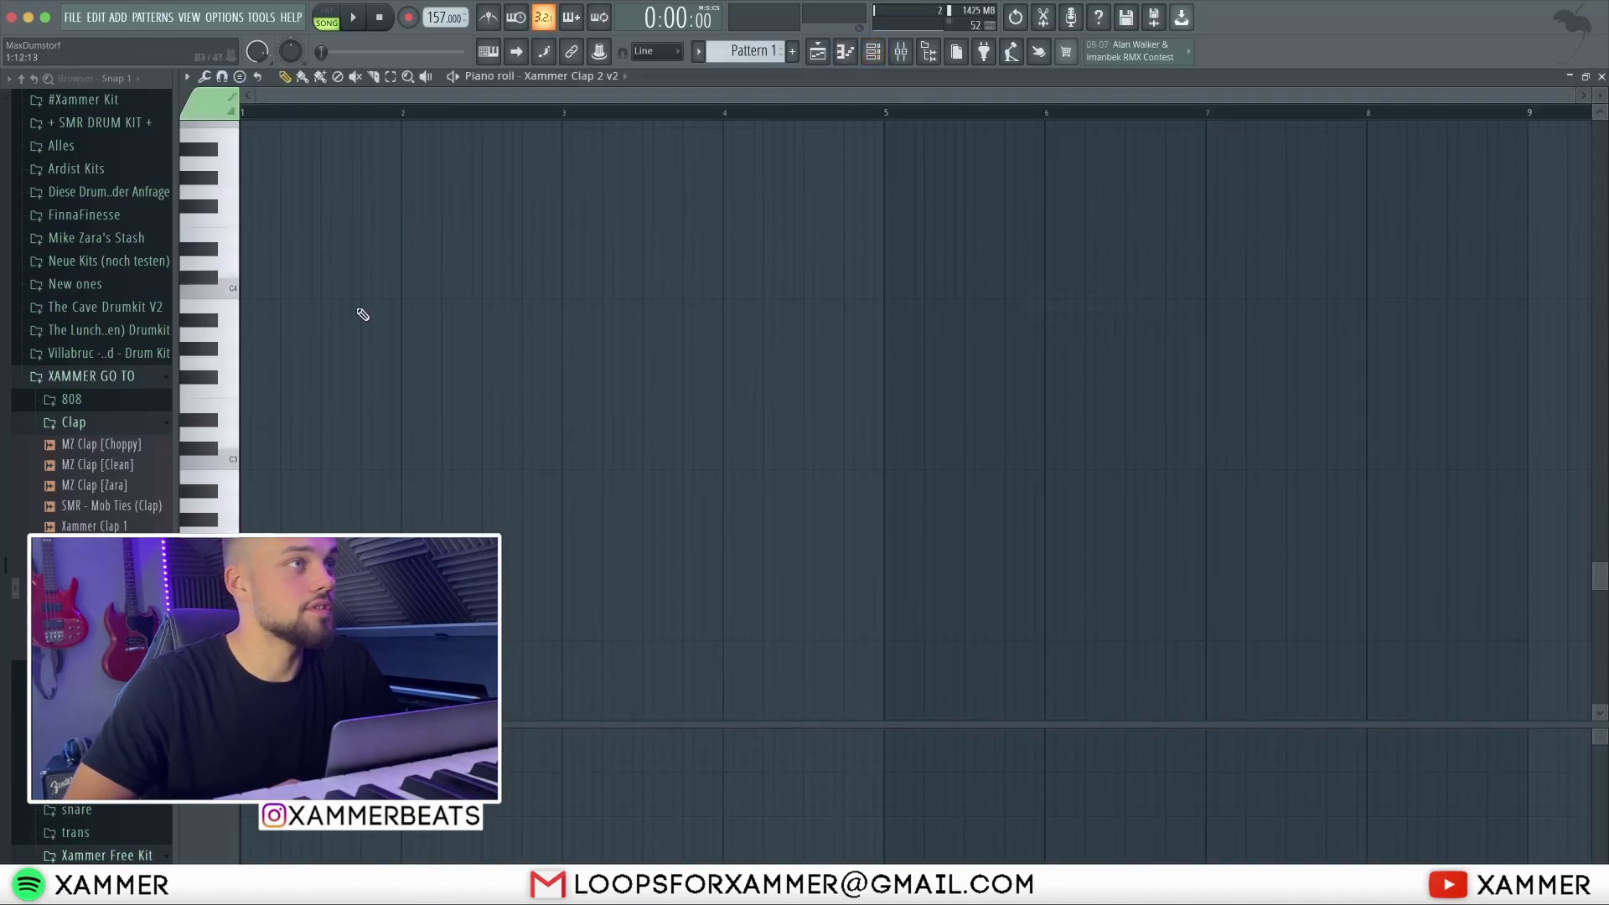
scroll(362, 314, "up", 5)
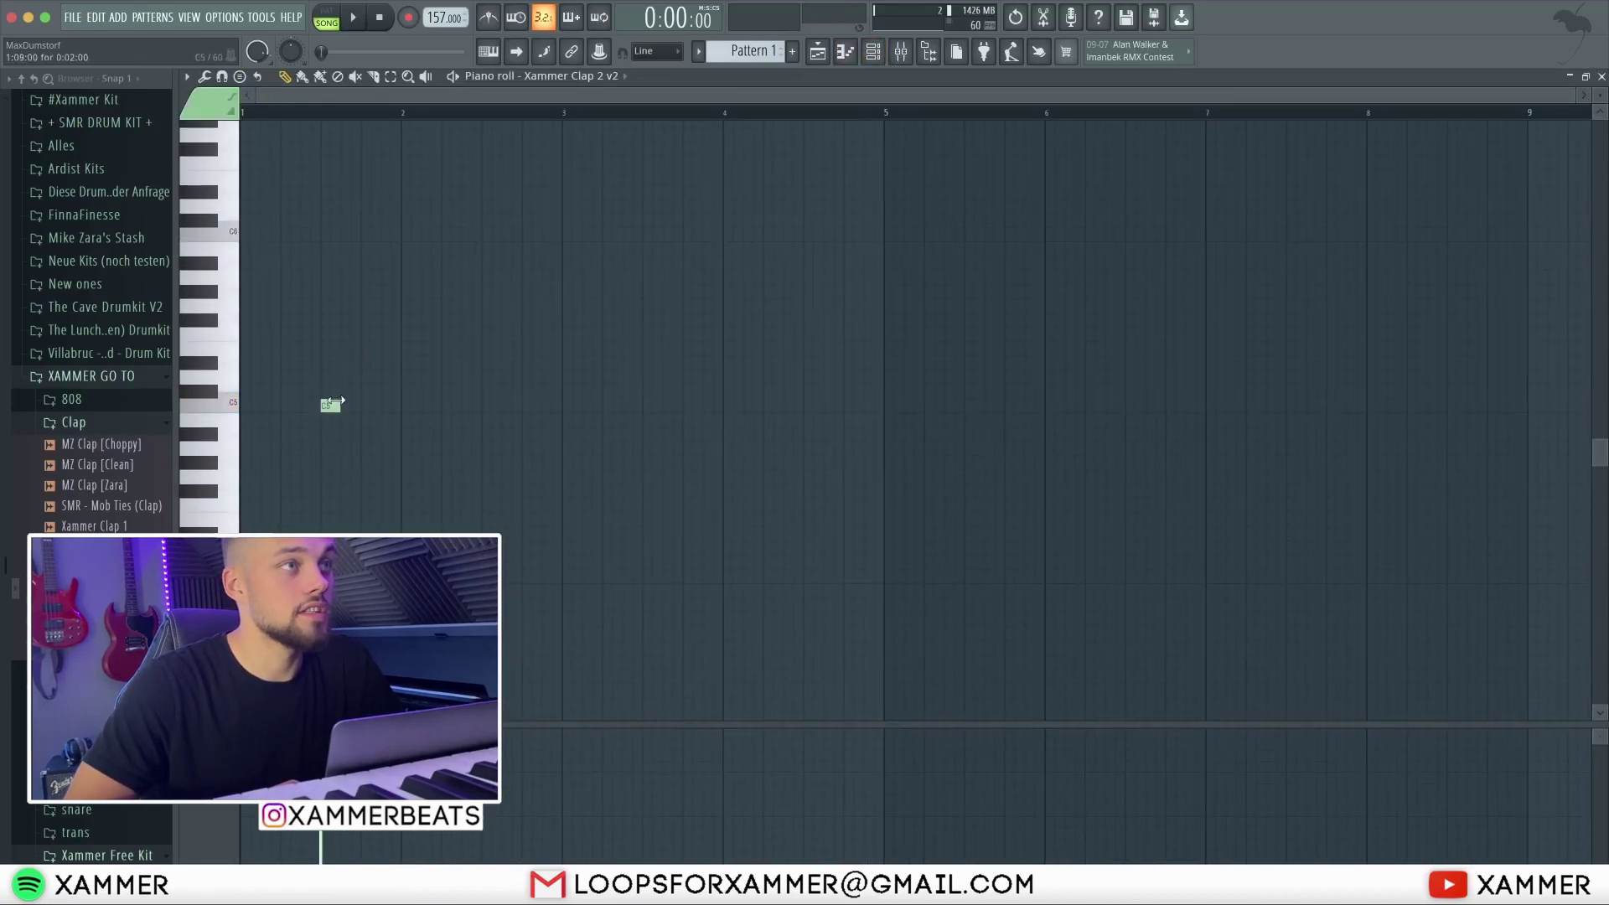
left_click_drag(356, 407, 258, 385)
key("ctrl+b")
left_click_drag(841, 427, 967, 408)
- Play the clap against the loop and set the clap's mixer volume to about -3.2 dB
left_click(900, 51)
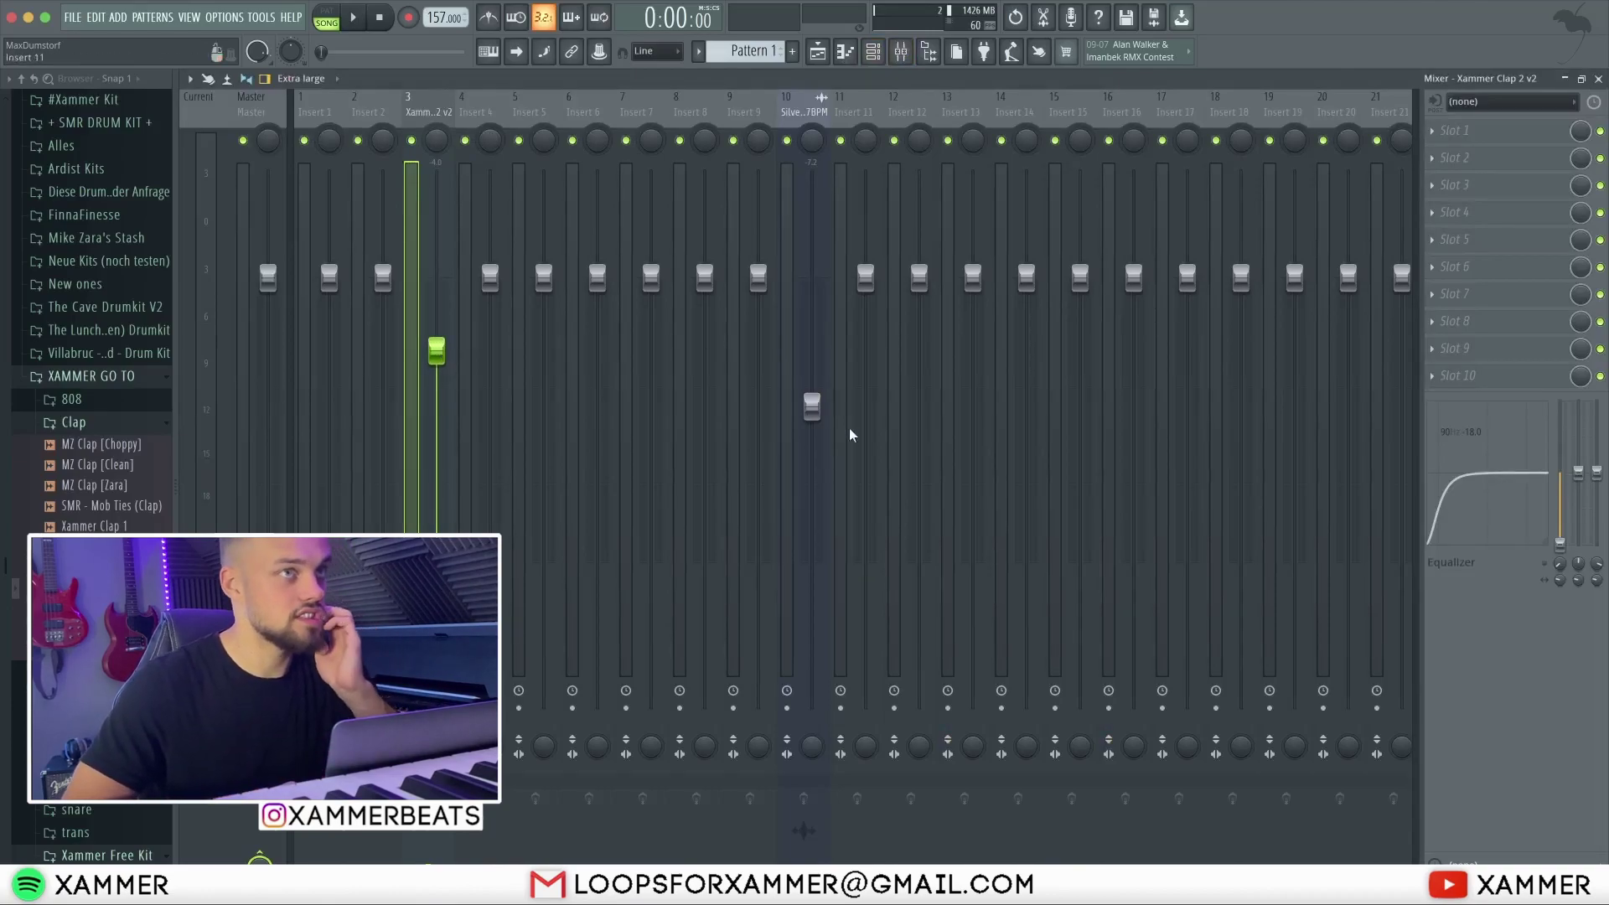
left_click(809, 407)
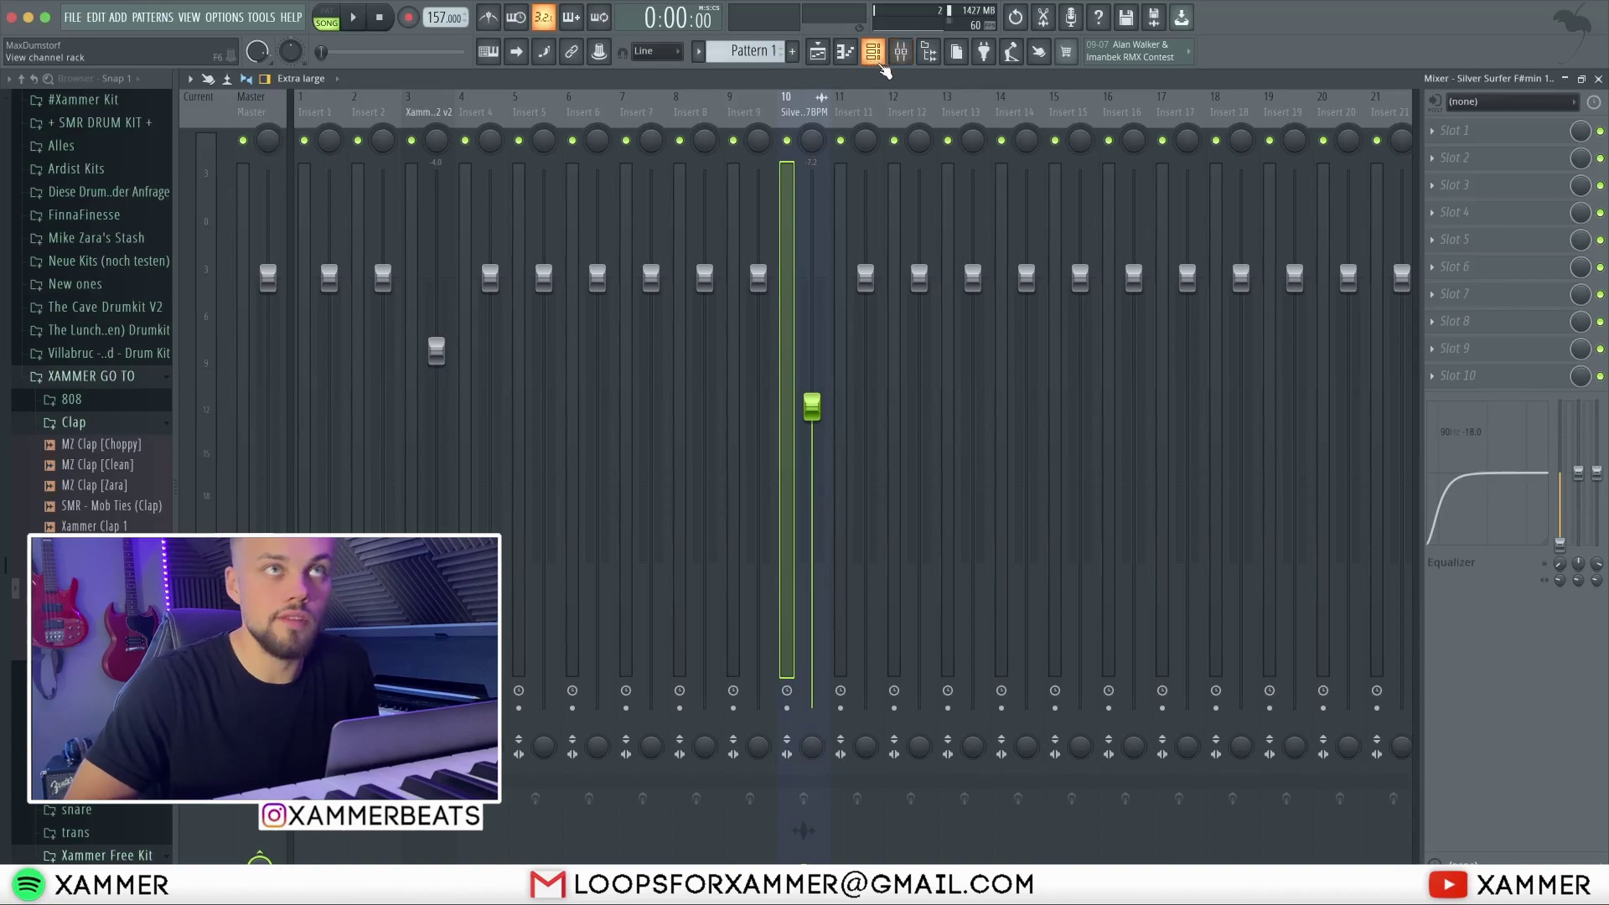
left_click(881, 65)
left_click(911, 59)
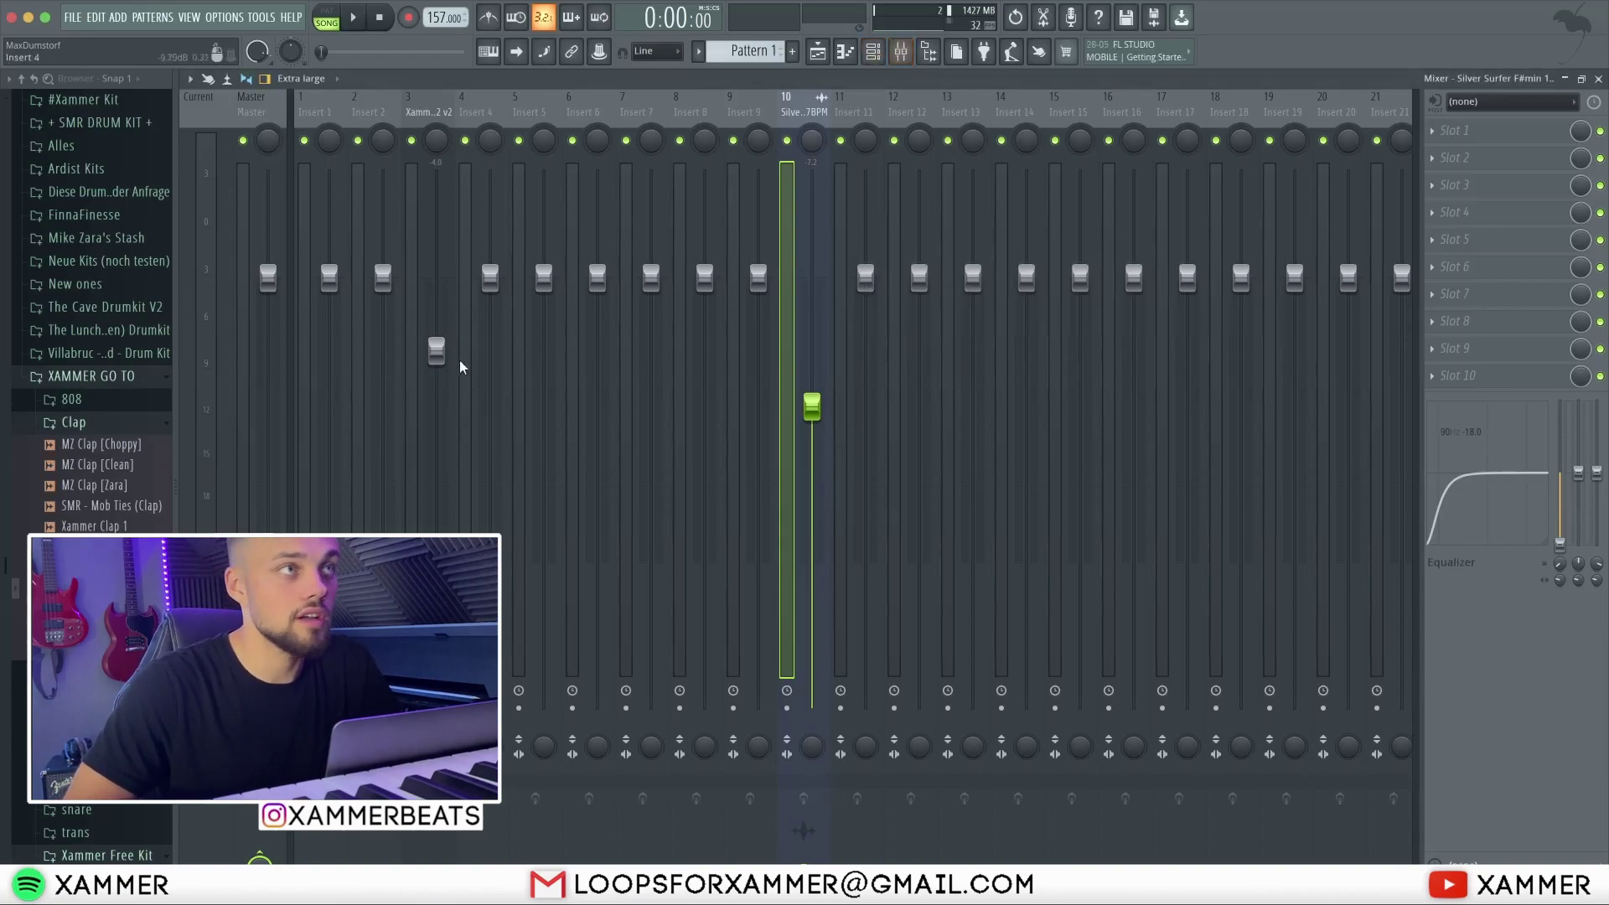
left_click_drag(446, 350, 450, 355)
left_click(879, 59)
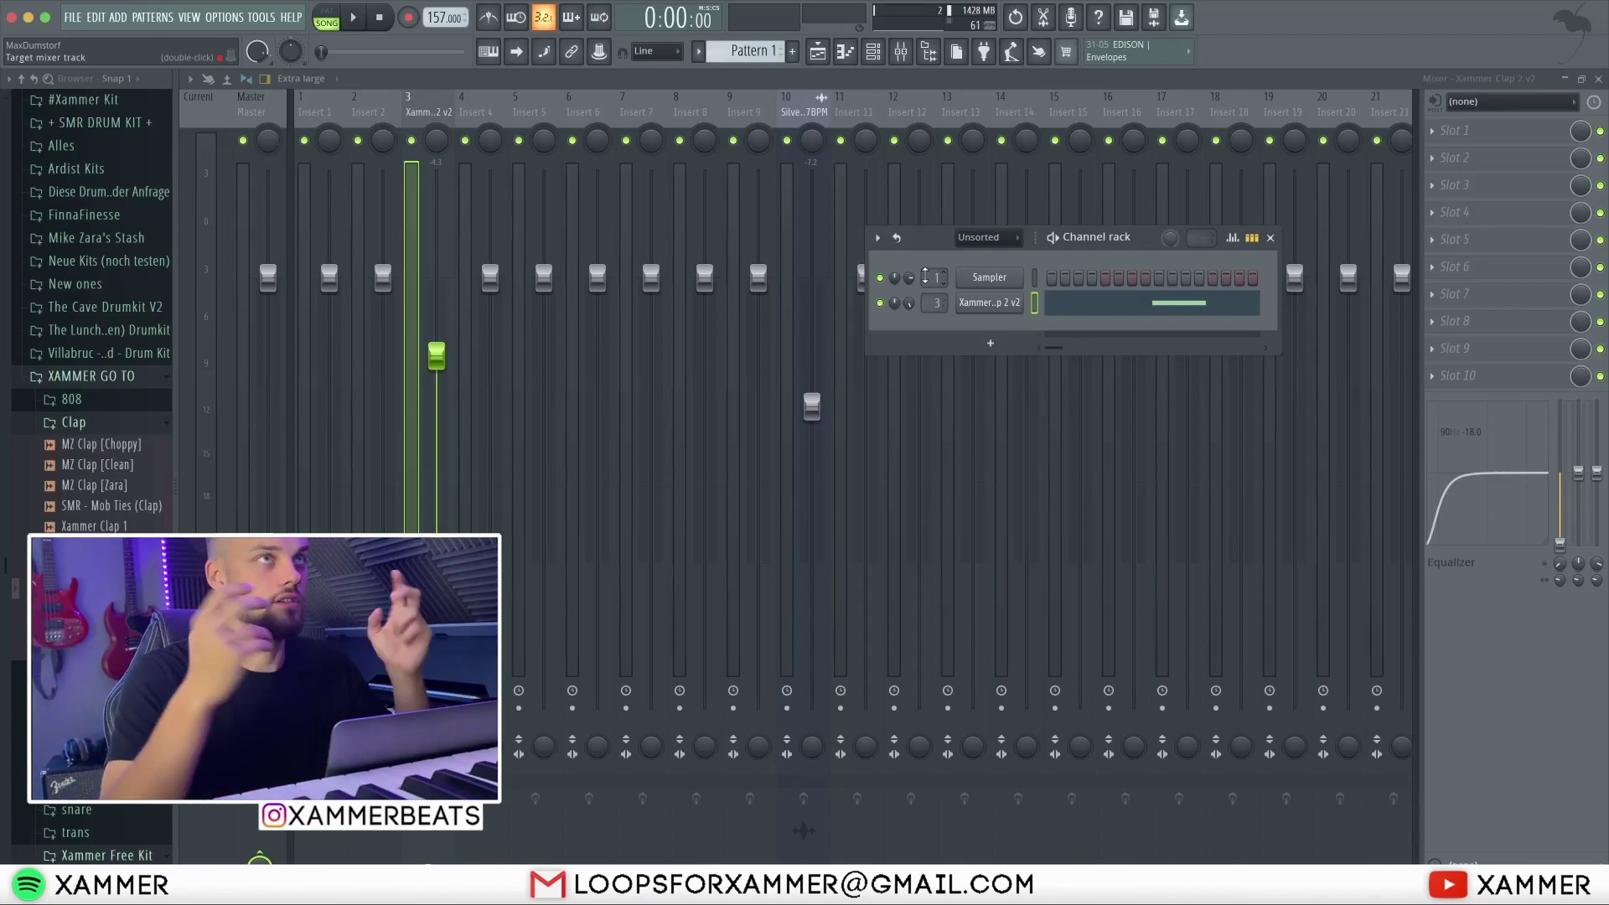
key("space")
left_click_drag(436, 355, 436, 336)
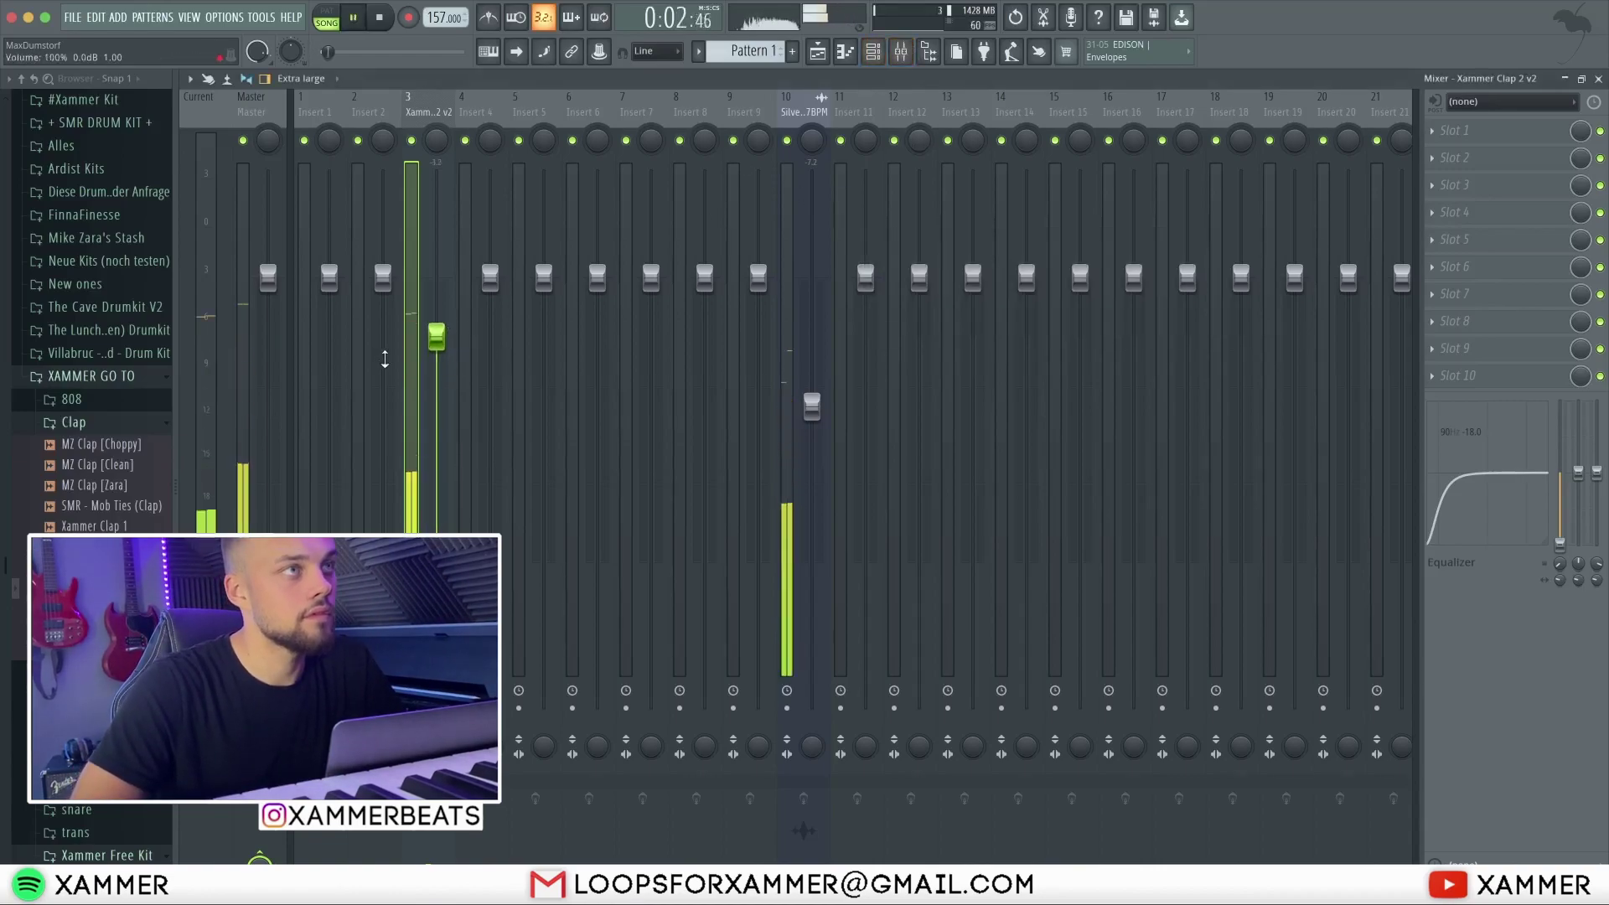
key("space")
- Add the Xammer Hat 3 sample from the Xammer Free Kit as a new channel and fill every second step
left_click(846, 51)
left_click(872, 52)
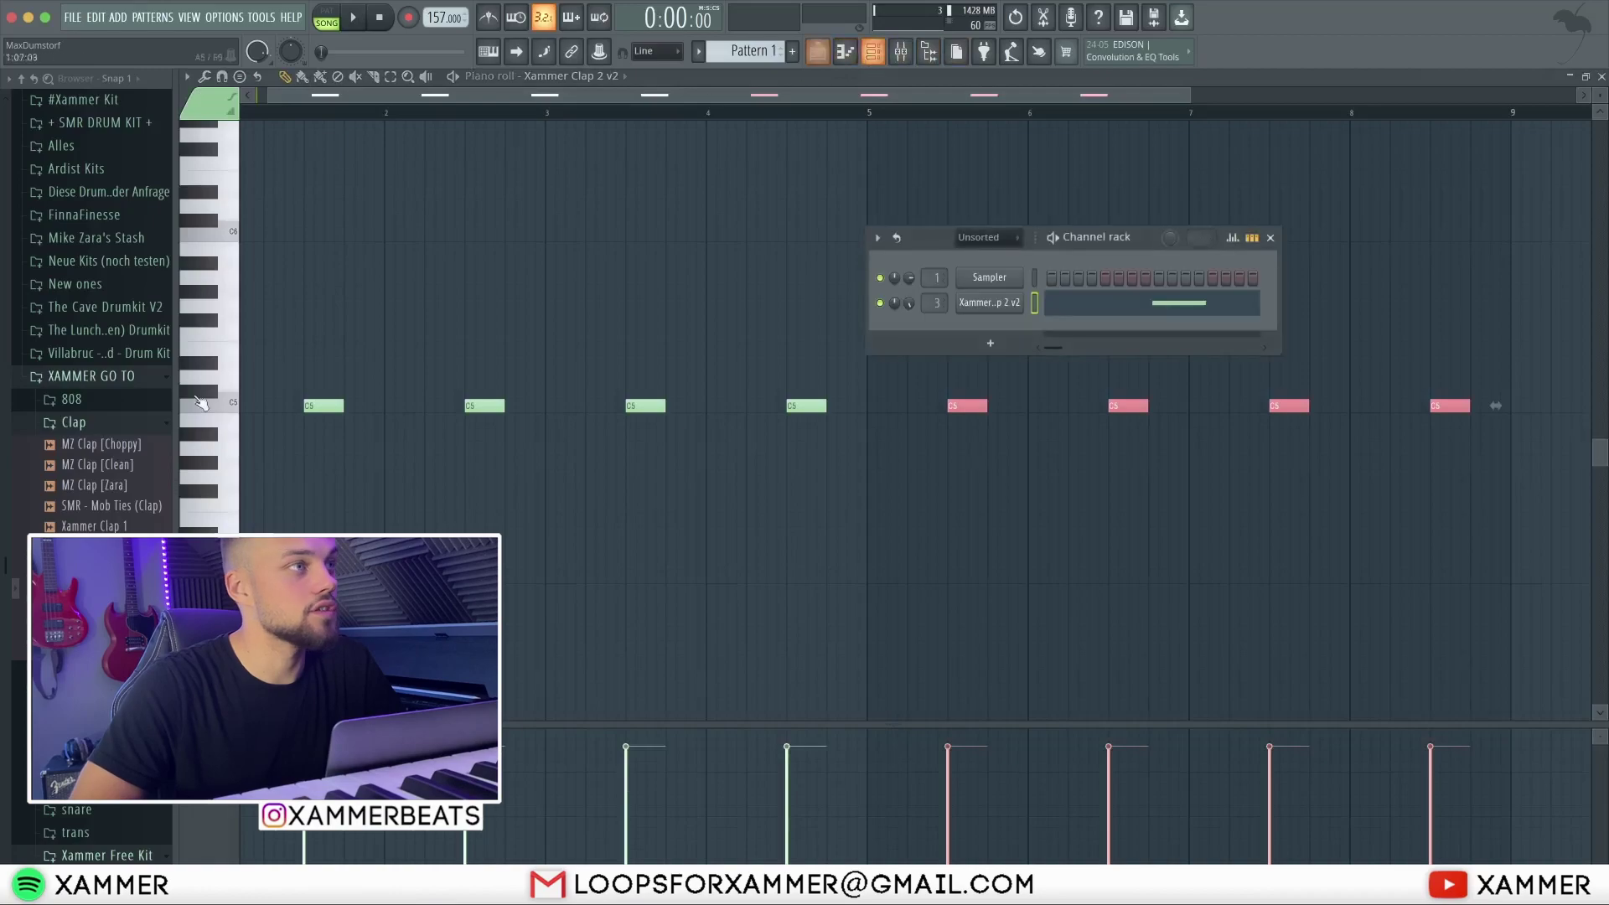
left_click(74, 421)
scroll(100, 424, "down", 4)
key("space")
left_click(120, 813)
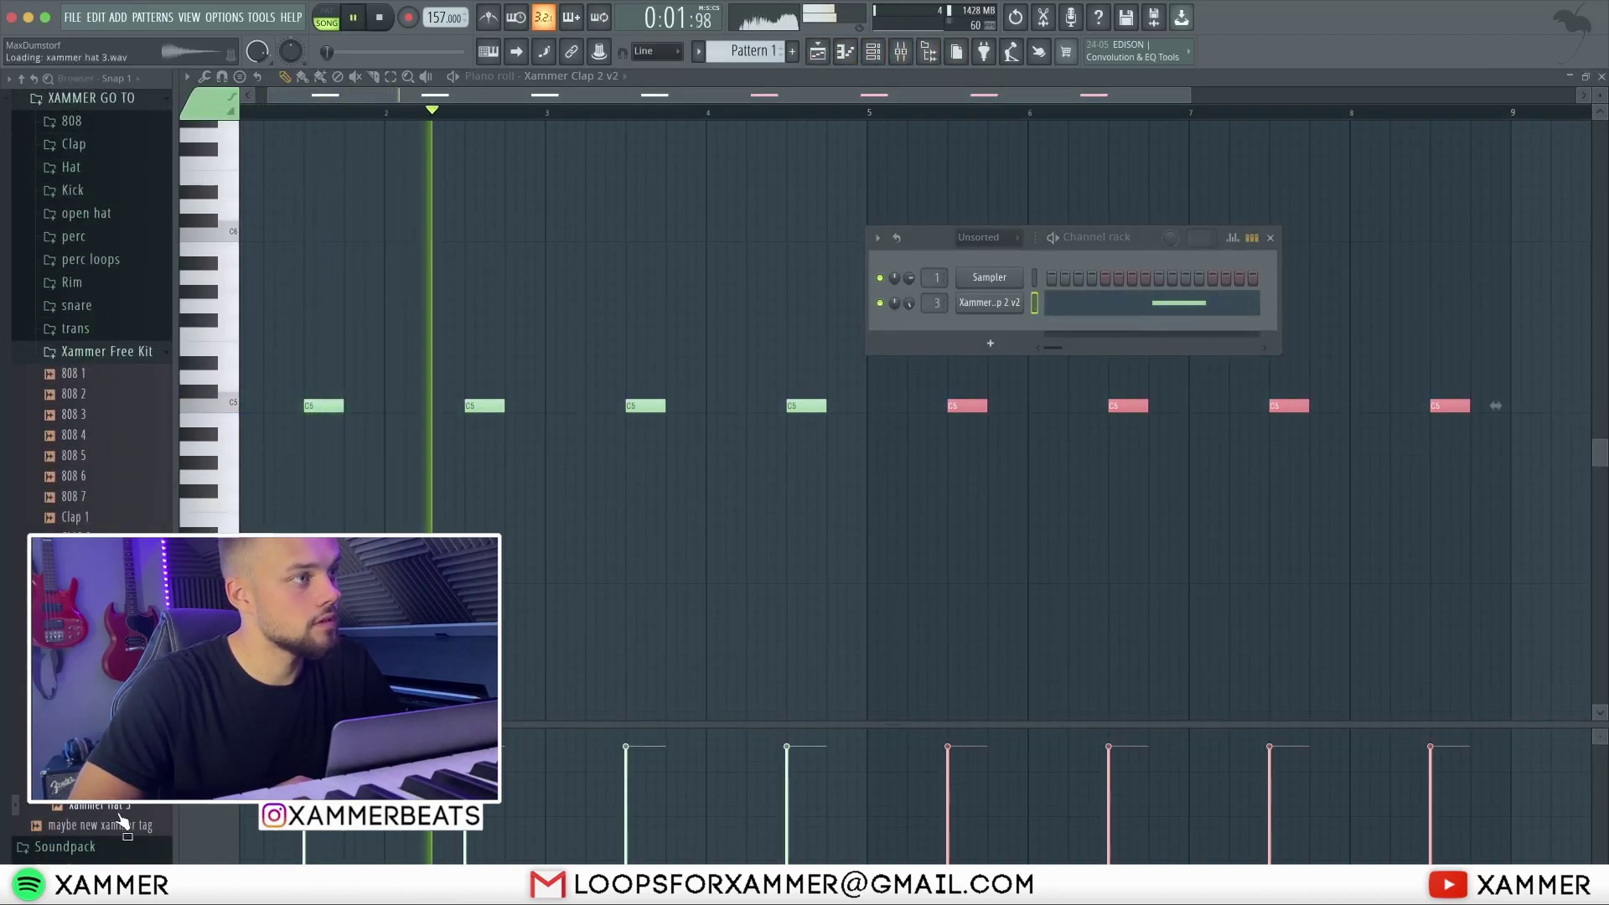
left_click_drag(120, 813, 988, 327)
right_click(1018, 327)
left_click(1192, 387)
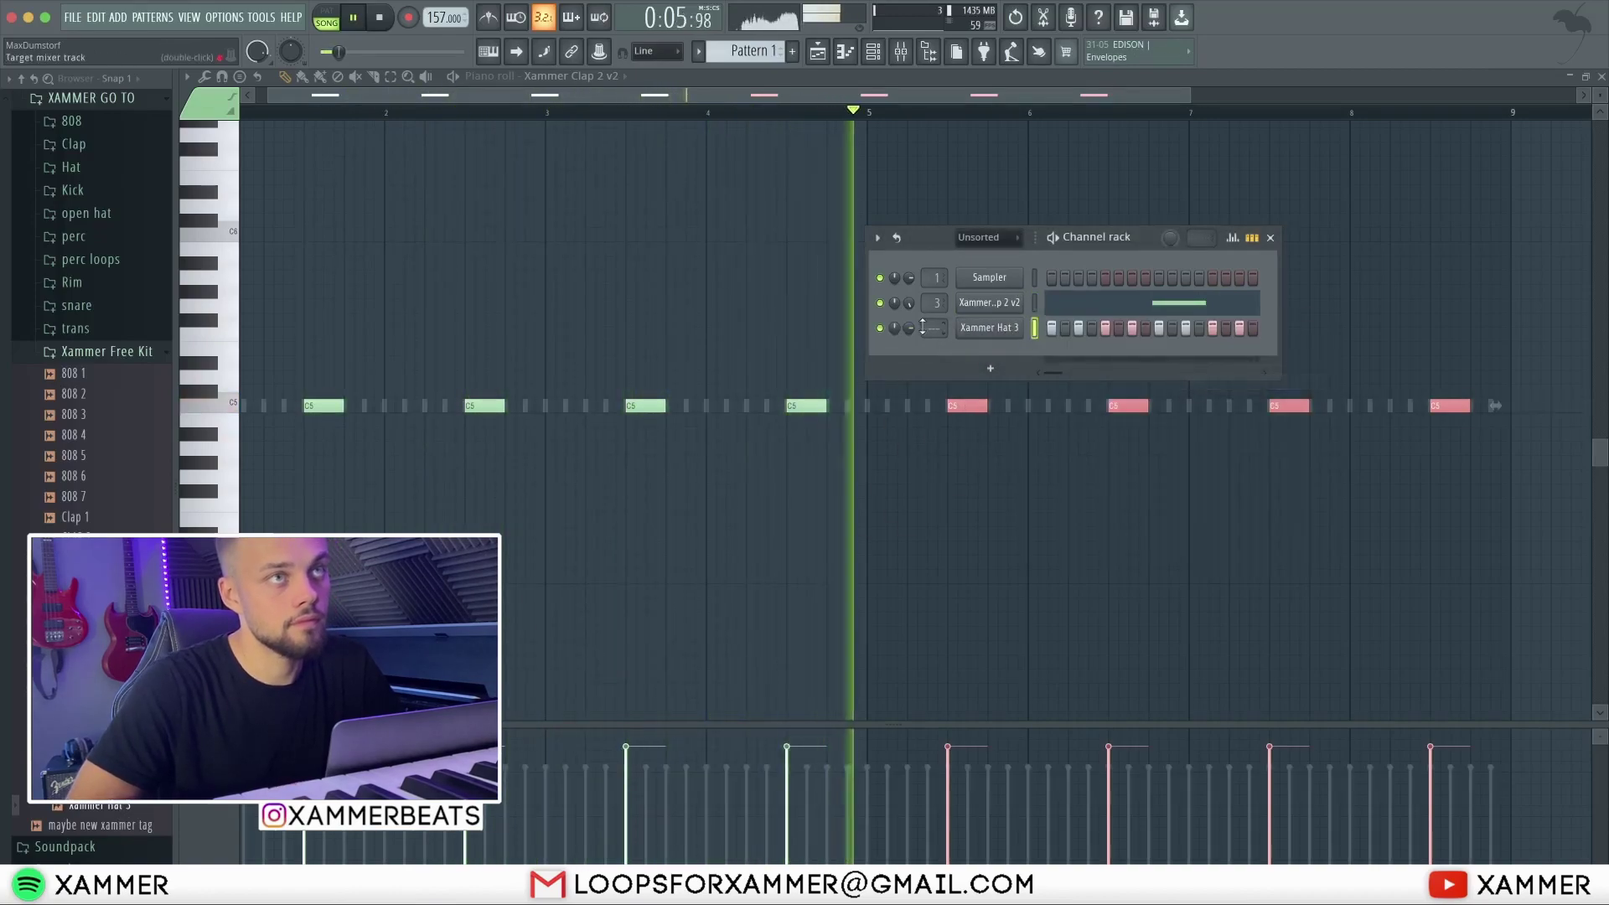
- Route the hi-hat to mixer track 5, with its low shelf cut to -18 dB and its volume at about -8.1 dB
left_click(900, 51)
left_click(551, 111)
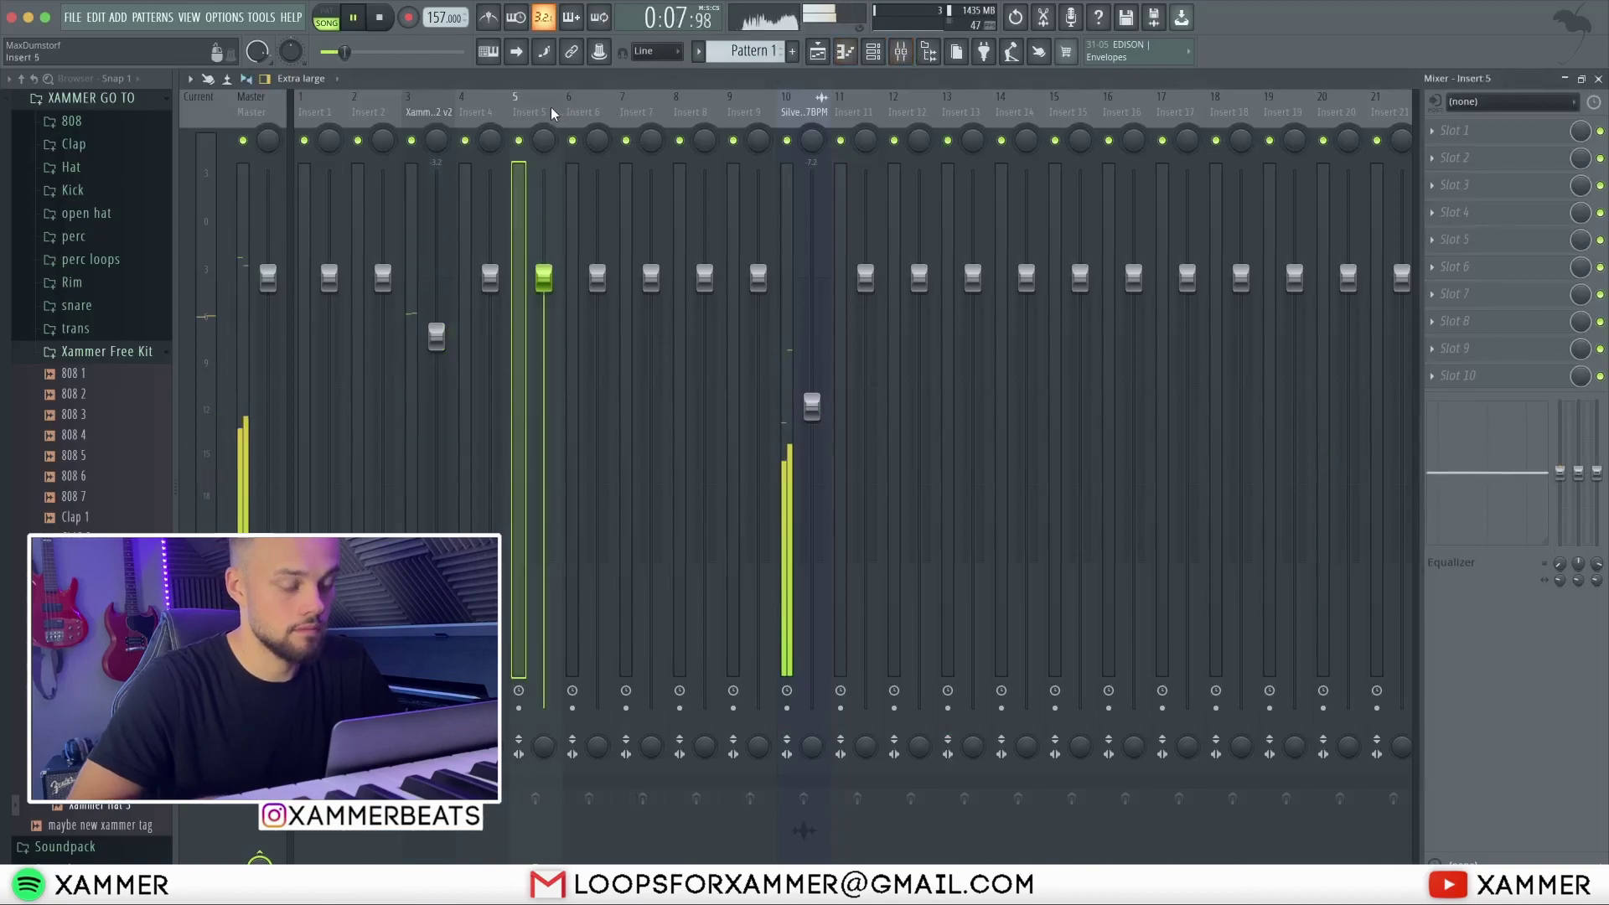
key("ctrl+l")
left_click_drag(544, 278, 543, 421)
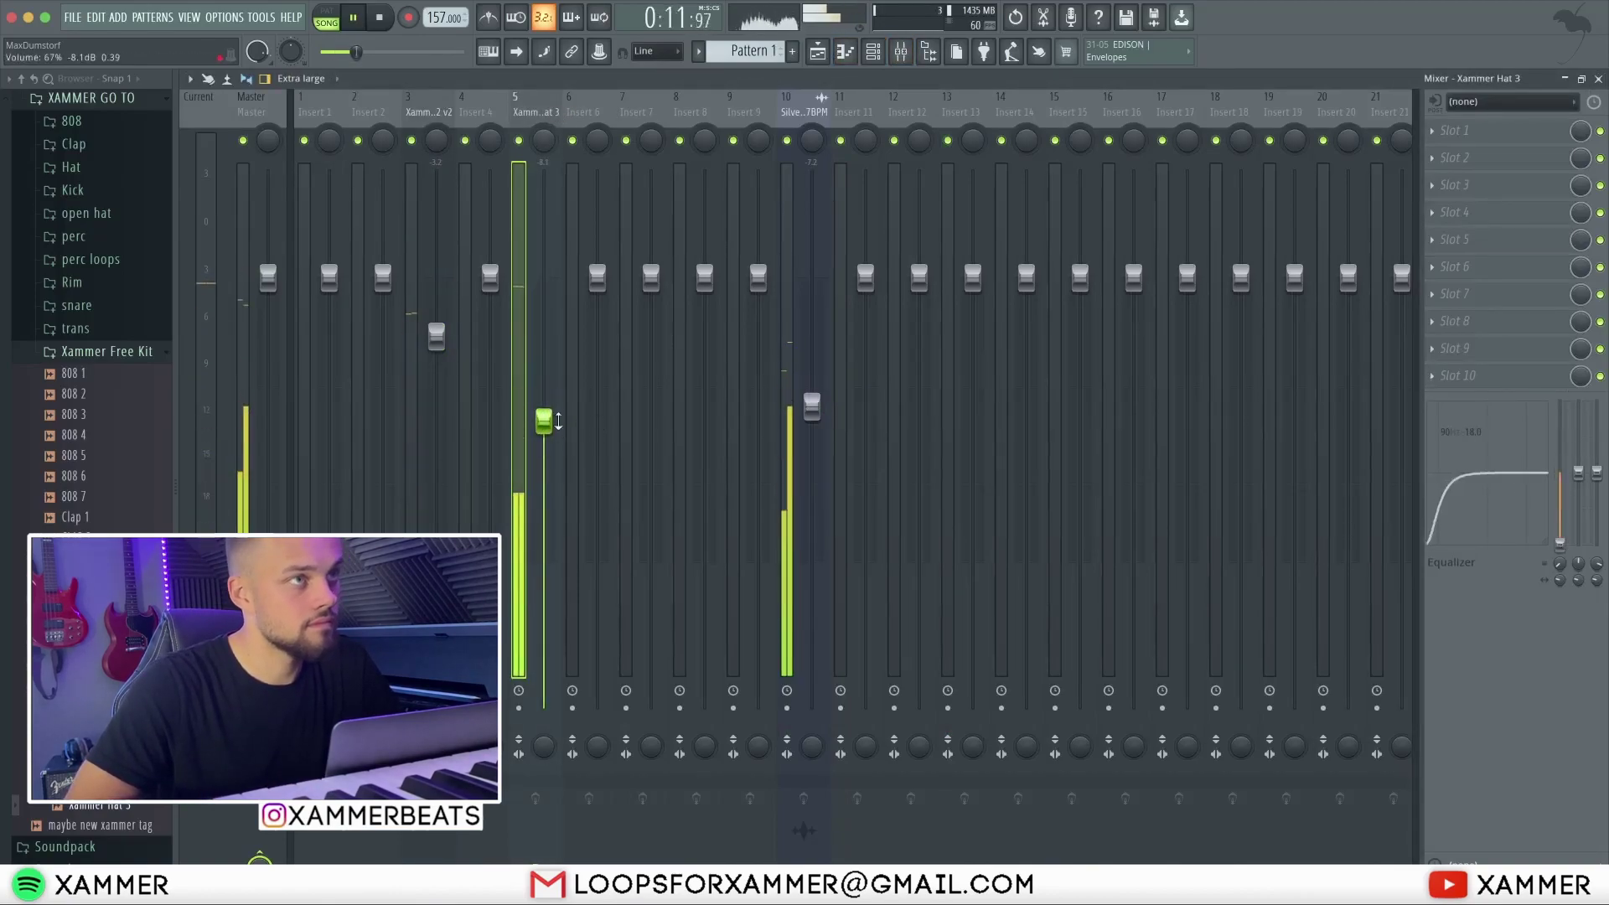
left_click(435, 336)
left_click(872, 52)
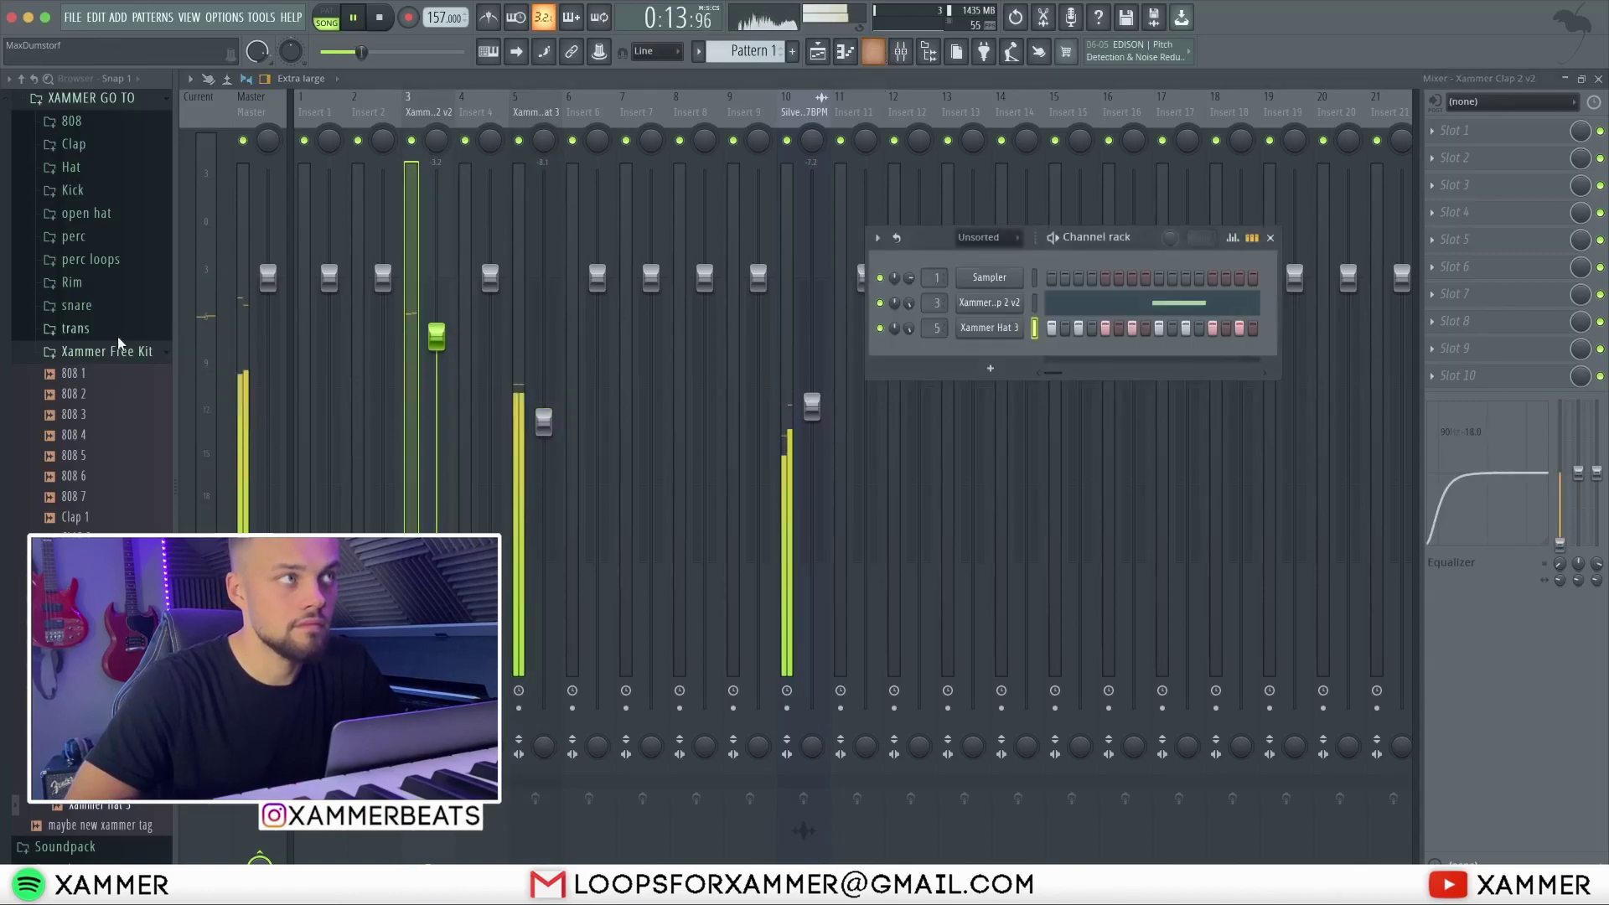
- Audition the 808 samples in the Xammer Free Kit and add 808 2 as a new channel on mixer track 2
scroll(101, 352, "up", 5)
scroll(92, 335, "down", 3)
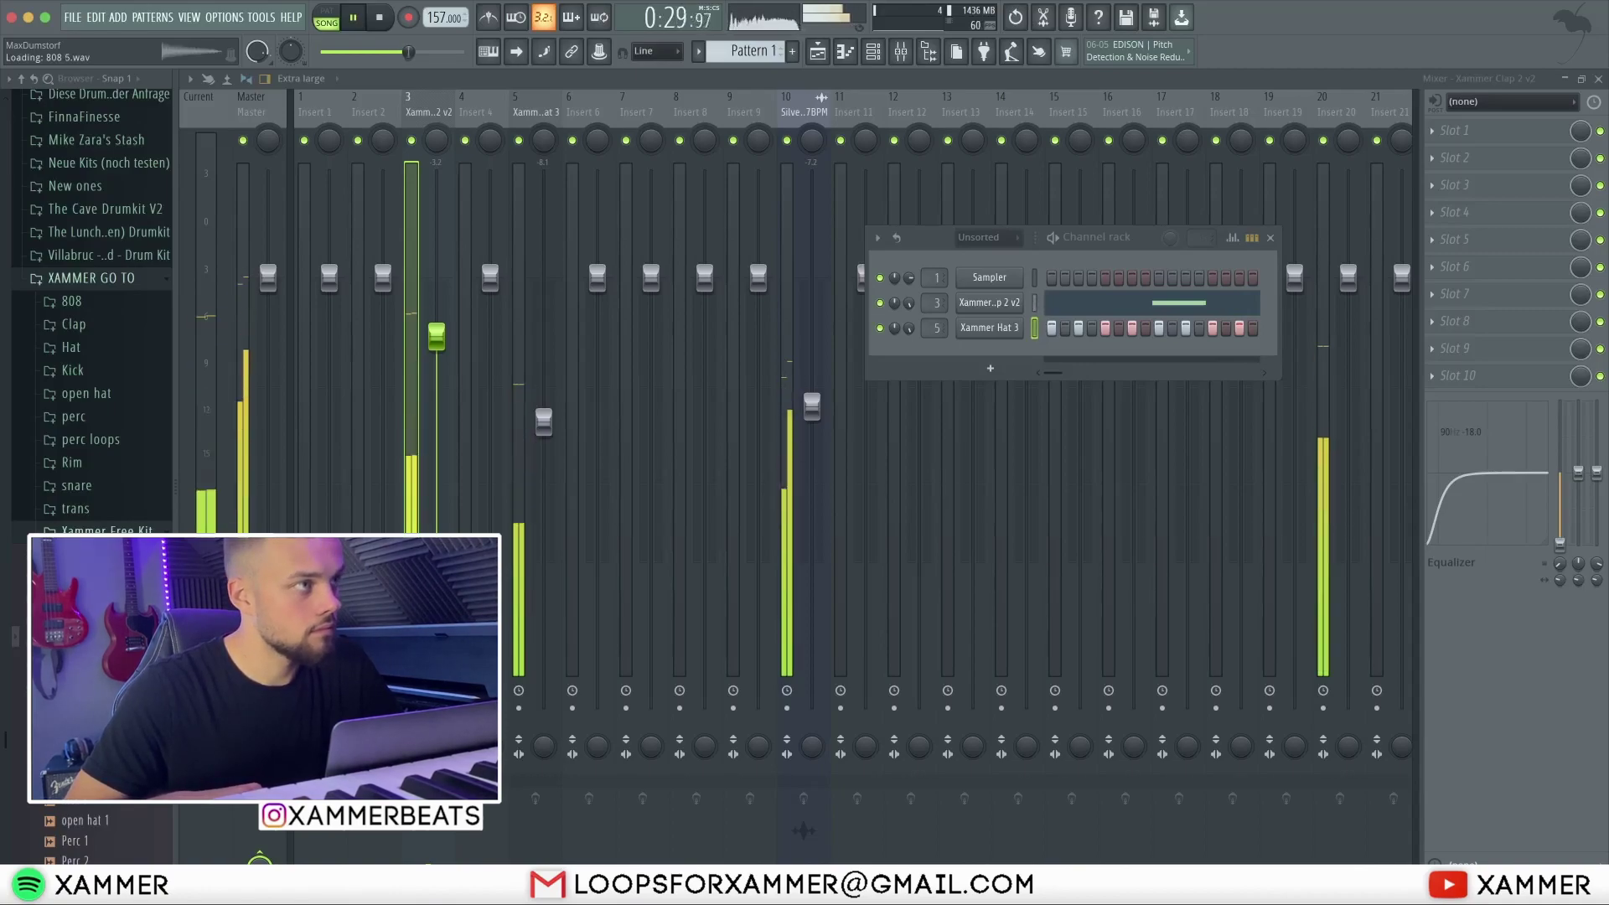
key("space")
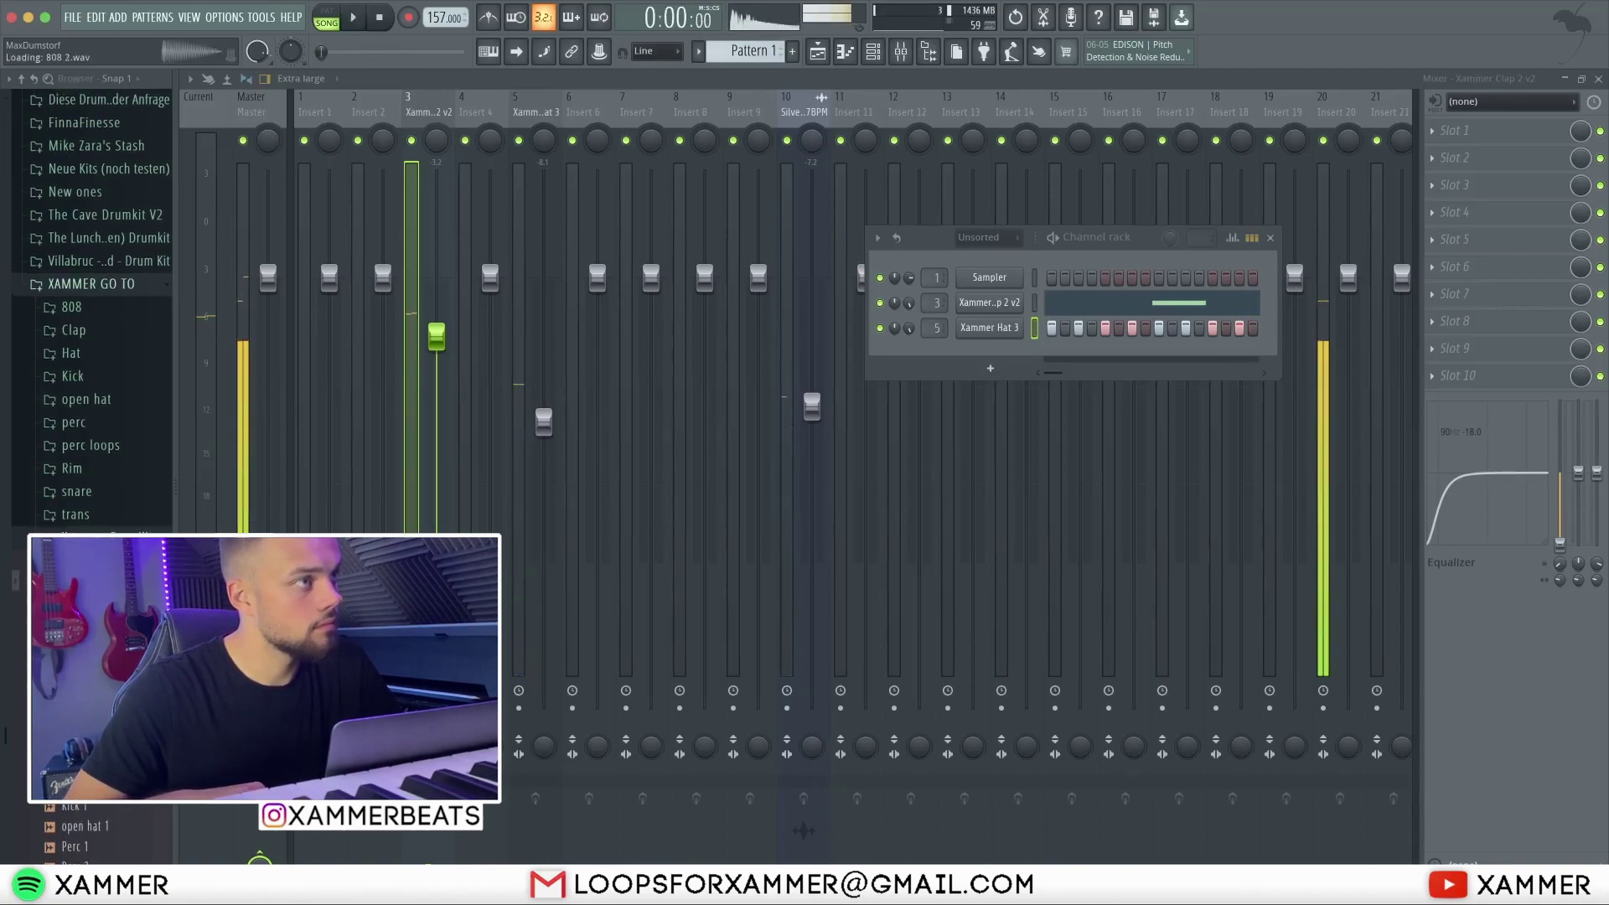
left_click_drag(80, 642, 985, 354)
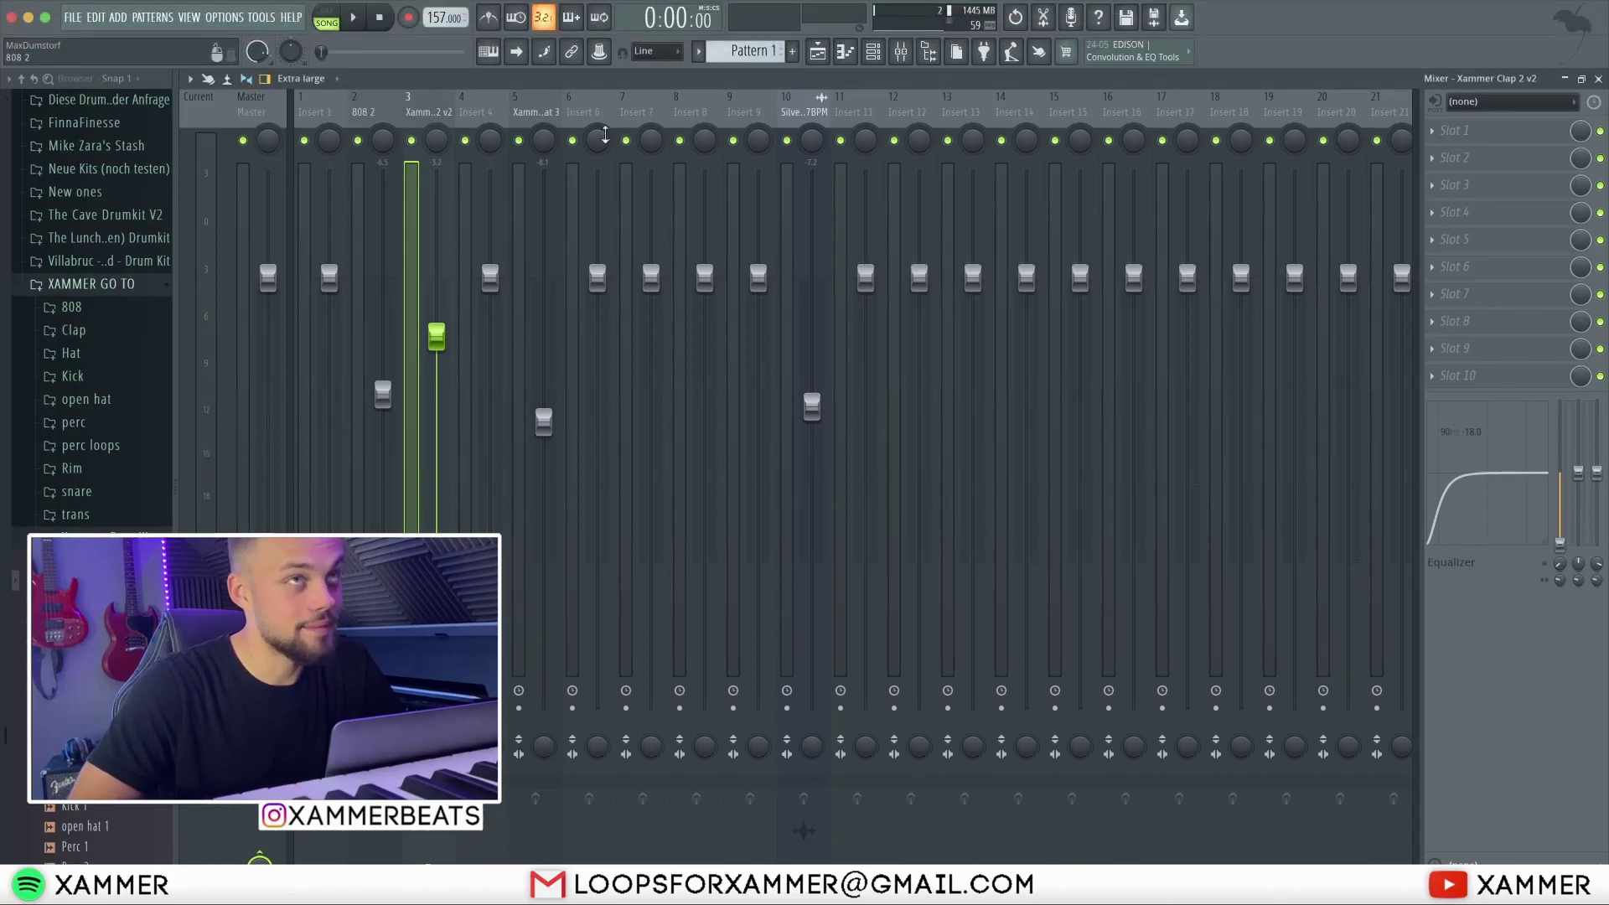
- Open the 808 2 channel in the piano roll and show all channels in the rack to check the loop's key
left_click(877, 52)
right_click(1018, 341)
left_click(1043, 347)
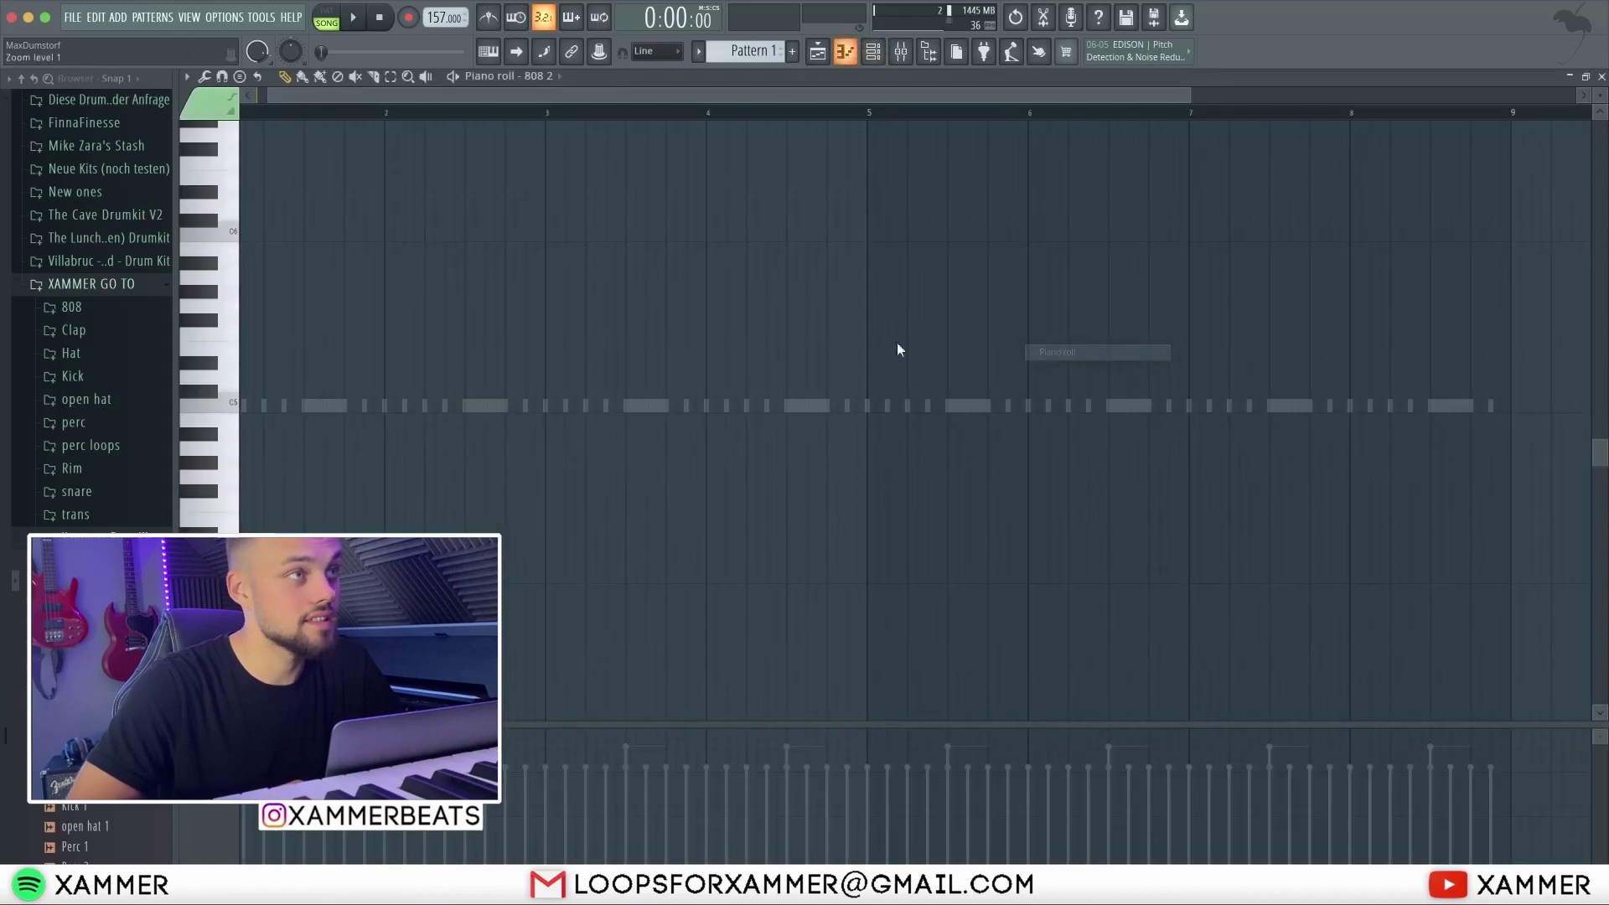
scroll(308, 357, "left", 1)
key("F6")
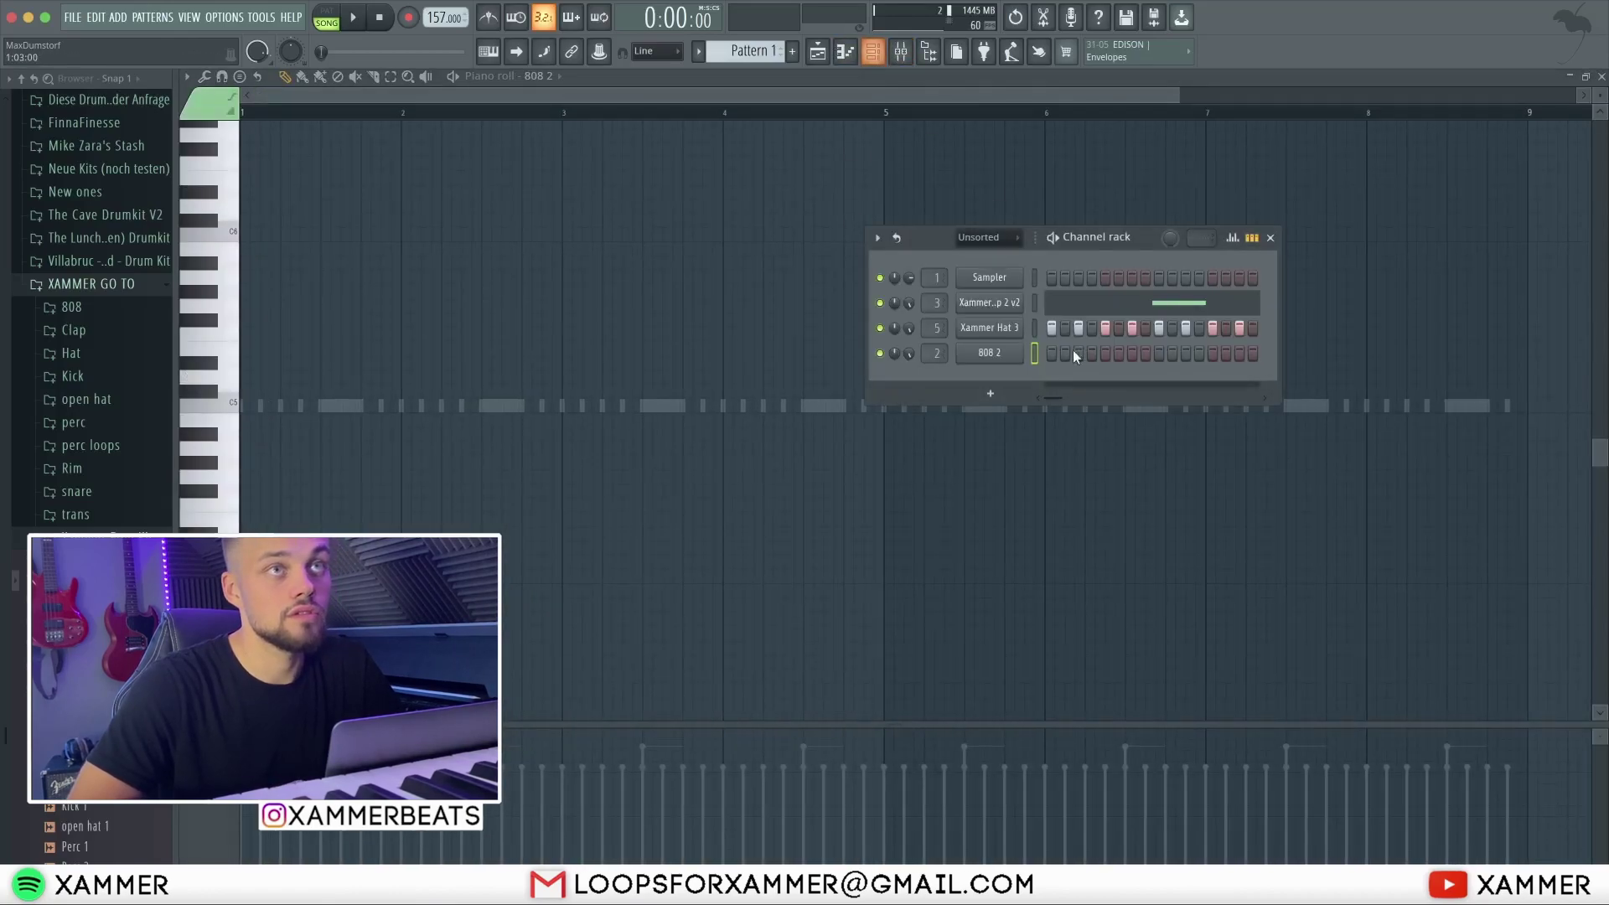
left_click(1006, 238)
left_click(985, 253)
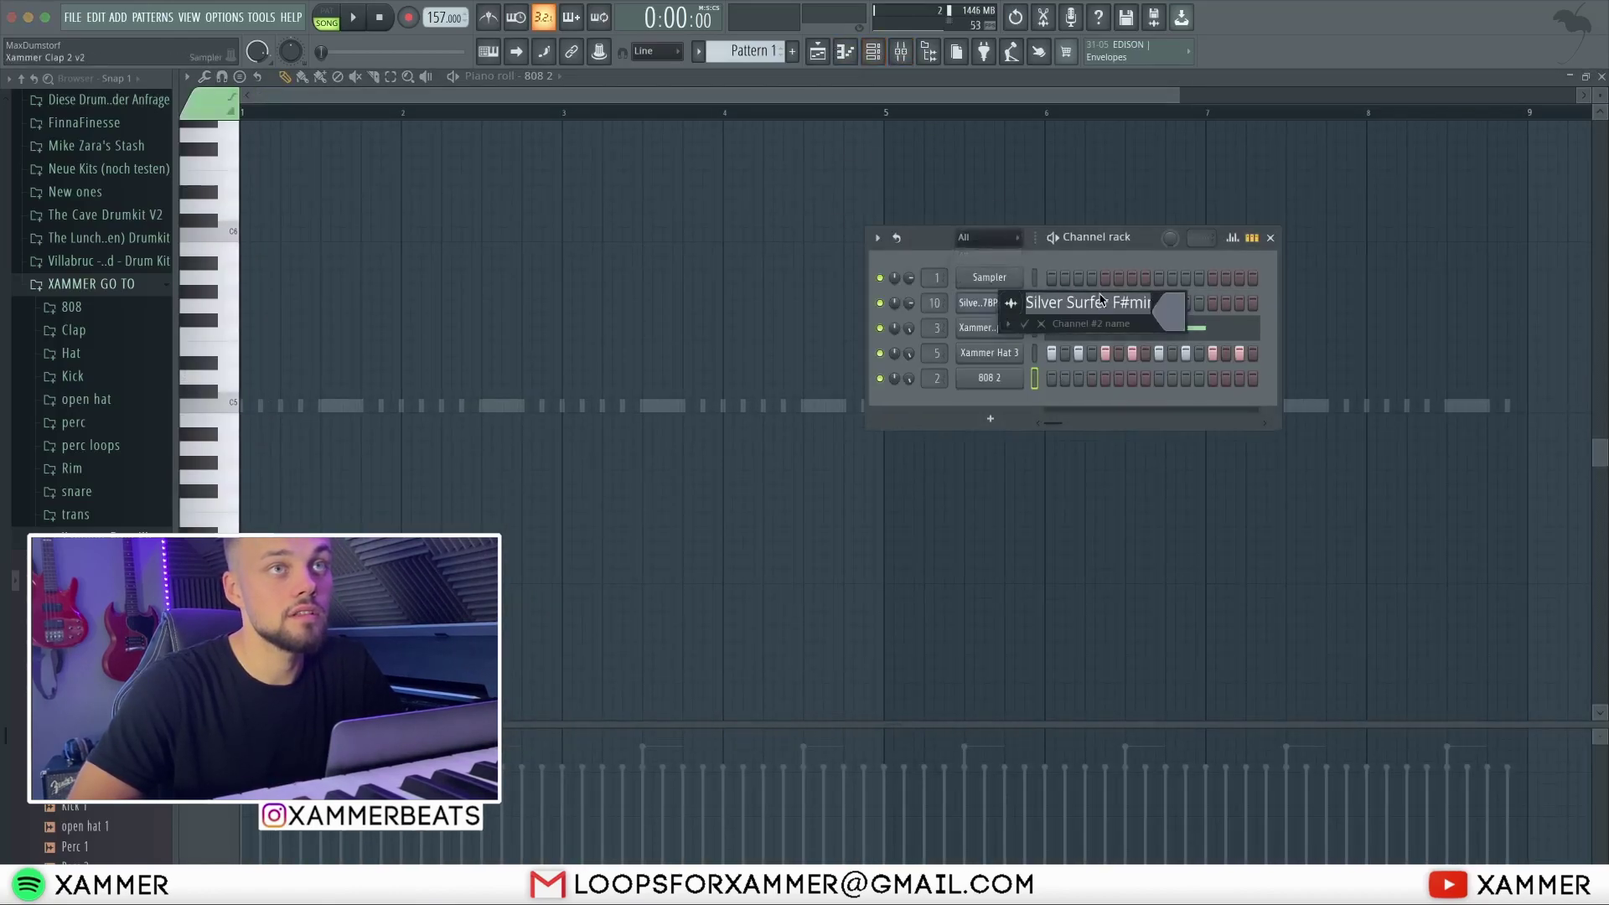
key("F6")
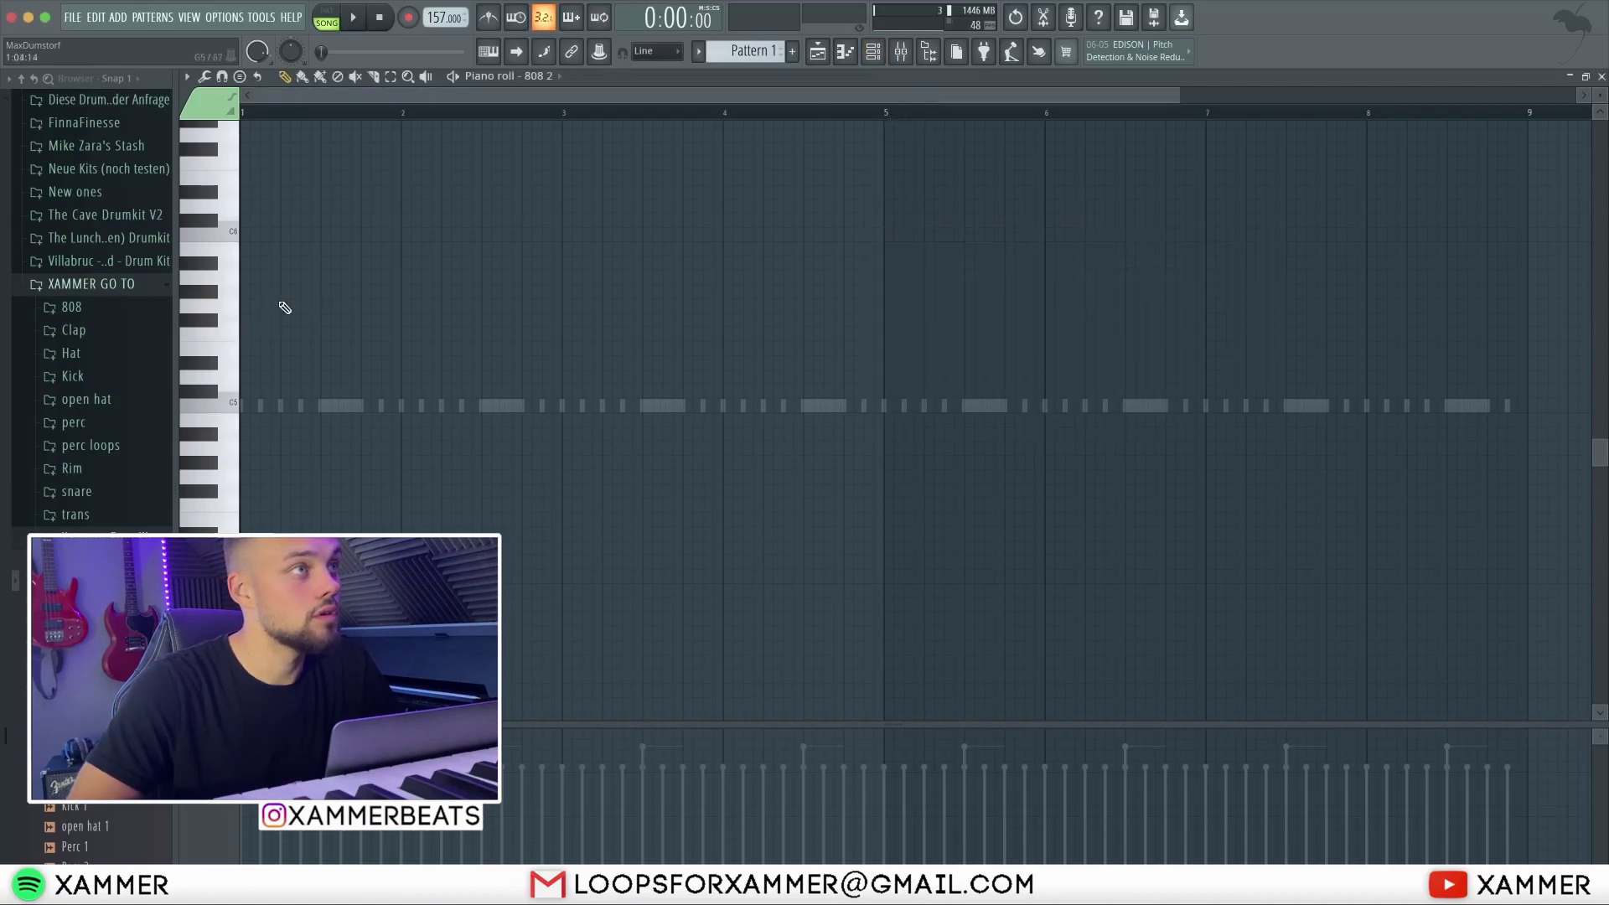
- Draw an F#5 note at the start of bar 1 and a C#5 note on step 13 of bar 1
key("space")
key("space")
left_click_drag(279, 321, 269, 321)
left_click(385, 378)
left_click_drag(384, 377, 355, 397)
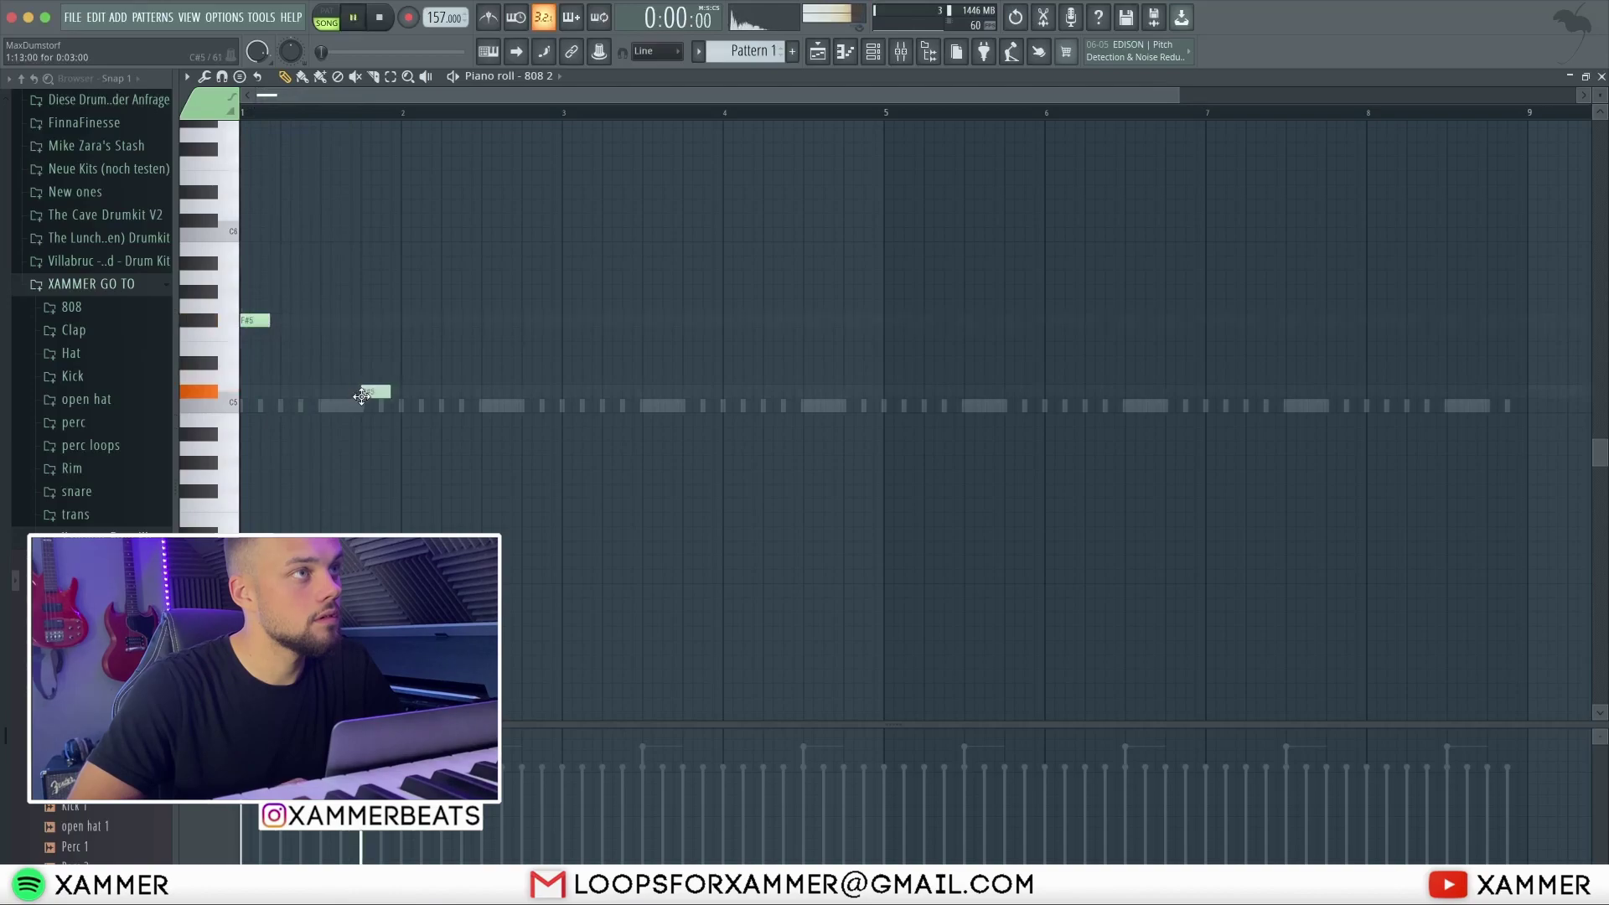
key("space")
- Shorten both 808 notes in bar 1 to two steps each
scroll(360, 397, "up", 3)
left_click_drag(481, 429, 67, 187)
left_click_drag(297, 325, 269, 323)
right_click(290, 323)
left_click_drag(471, 424, 138, 192)
left_click_drag(276, 320, 265, 321)
key("space")
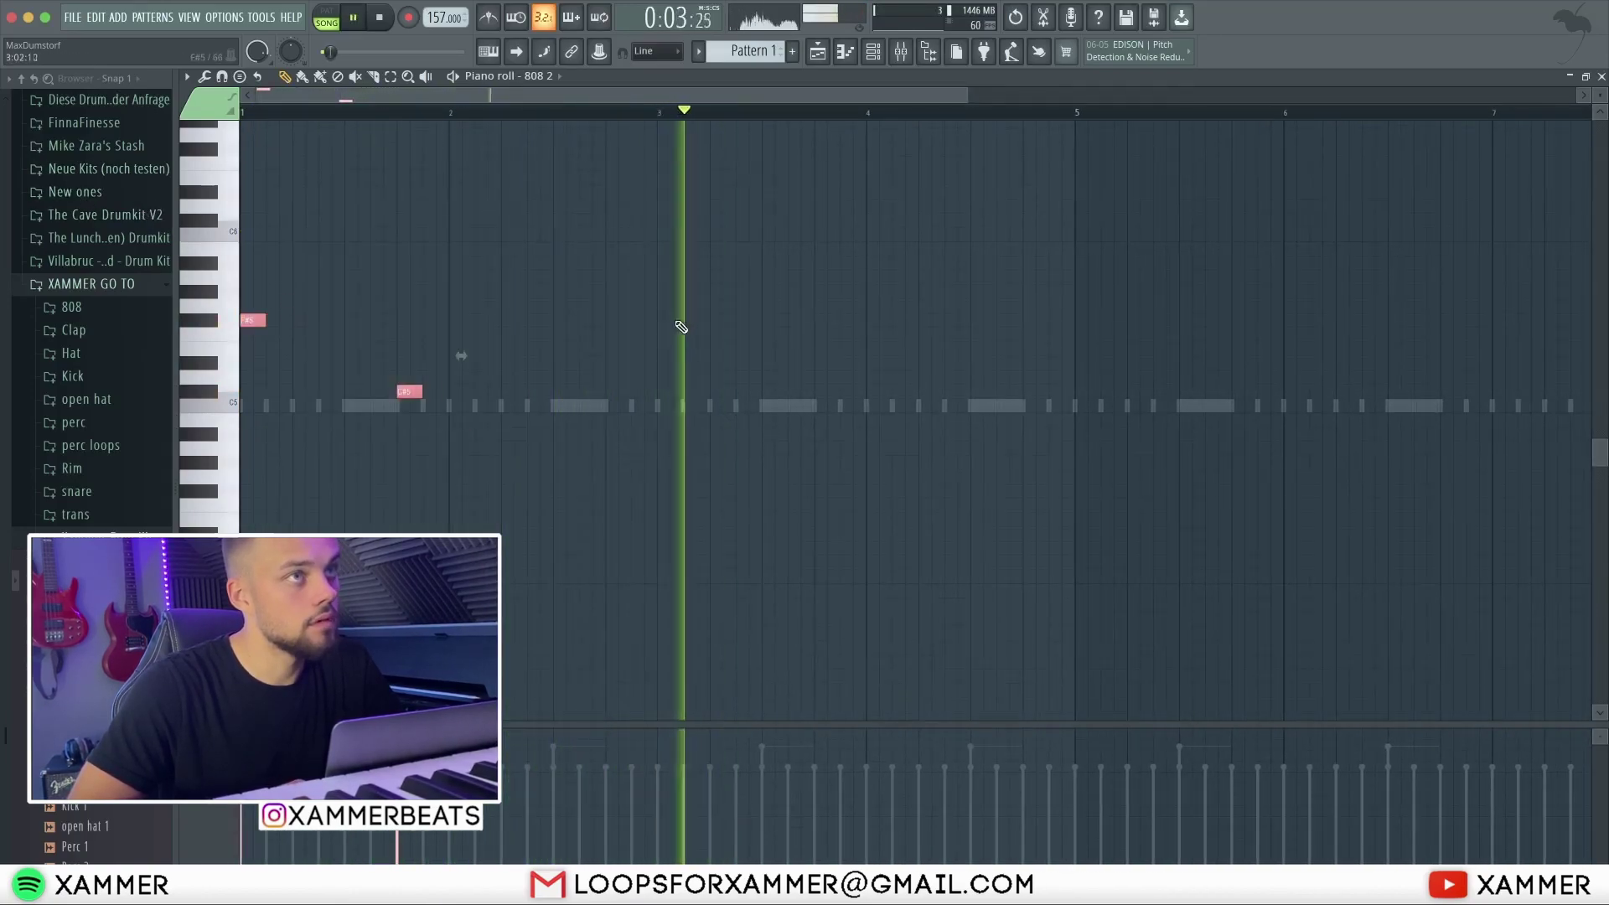
- Add an 808 note at the start of bar 3 and tune it against the loop to C#5
left_click(671, 362)
key("space")
left_click_drag(673, 338, 673, 323)
key("space")
key("shift+Up")
key("shift+Up")
key("shift+Up")
key("shift+Up")
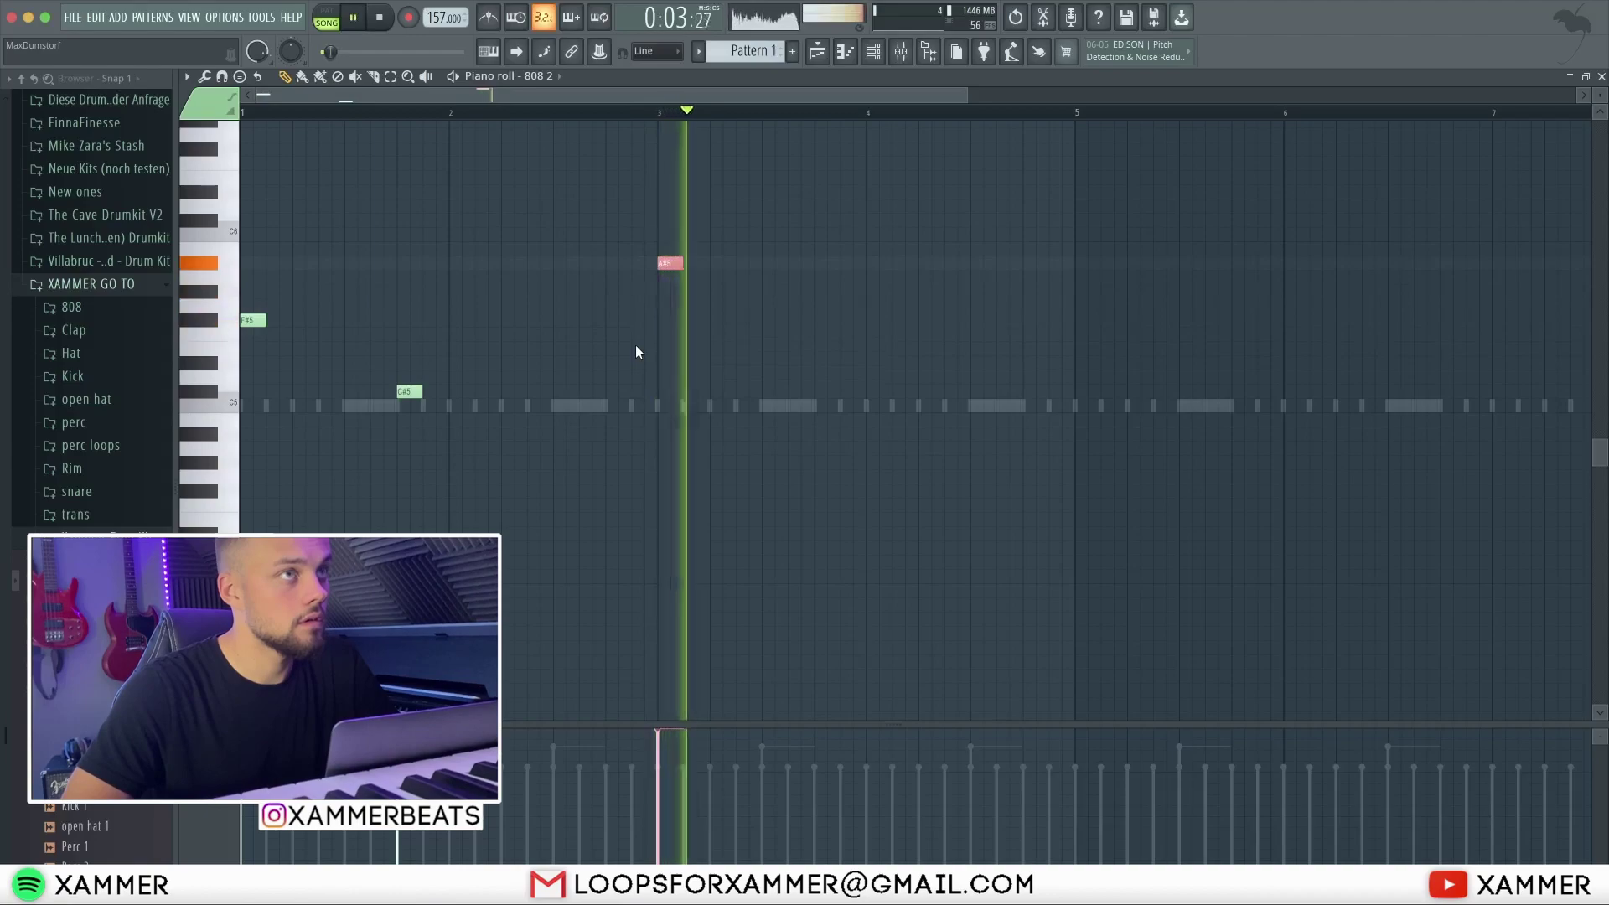
key("shift+Up")
key("shift+Up")
key("shift+Up")
key("ctrl+Down")
- Retune the second 808 note of bar 1 to B5, trying different pitches against the loop during playback
key("space")
left_click(398, 112)
key("space")
left_click_drag(449, 404, 304, 347)
key("space")
key("space")
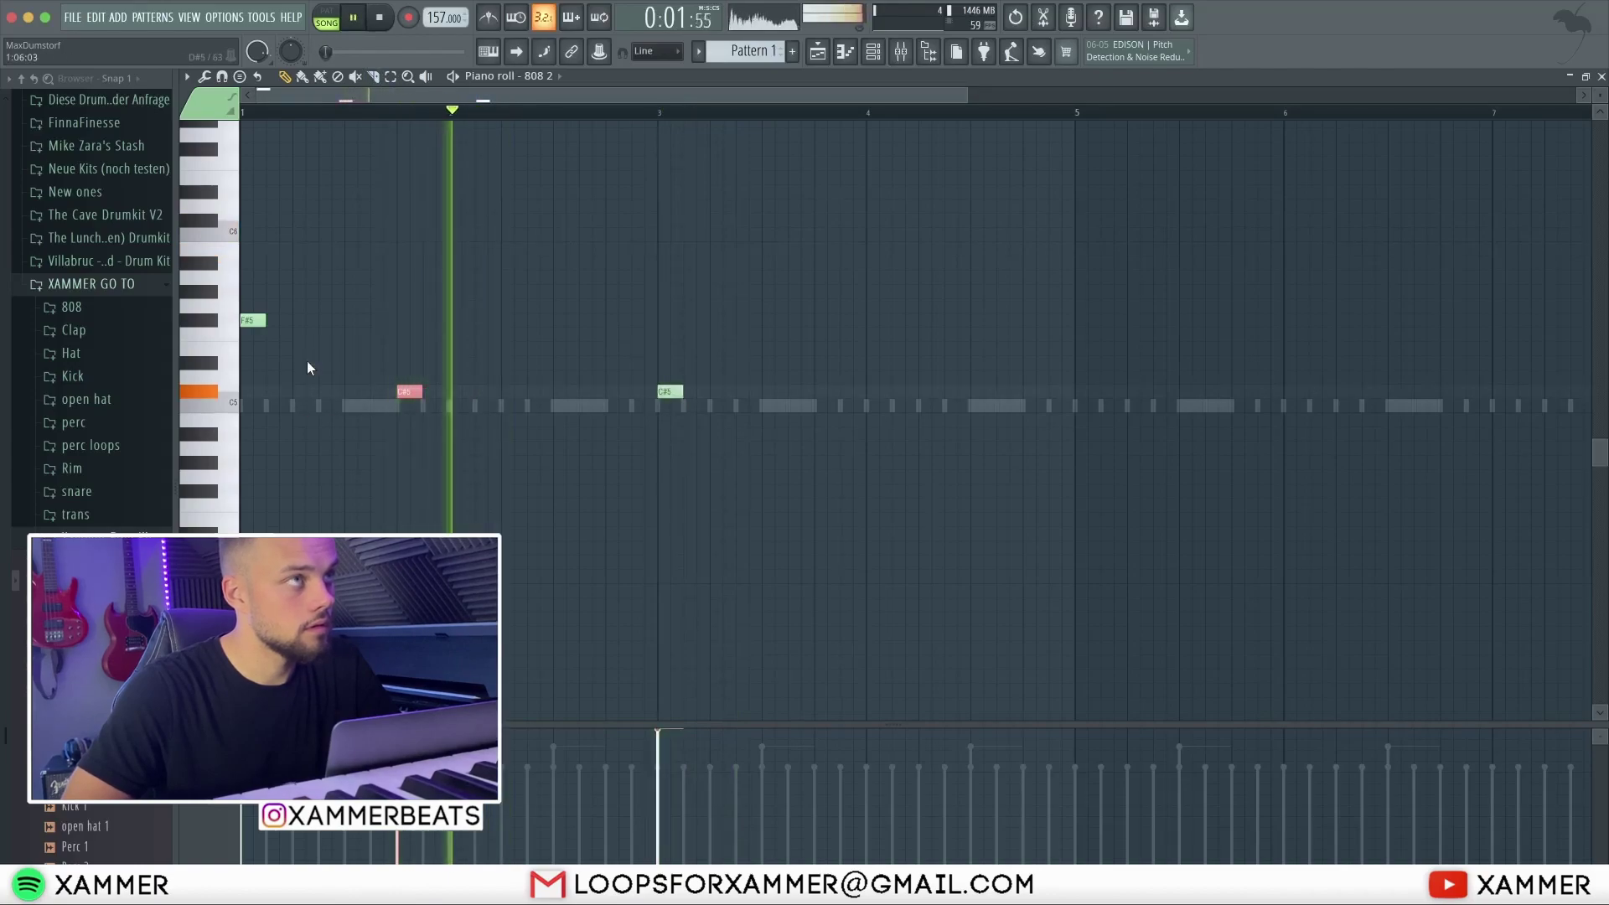
key("space")
key("shift+Up")
key("shift+Up")
key("space")
key("space")
key("shift+Up")
key("space")
key("space")
key("shift+Down")
key("shift+Down")
key("space")
key("space")
key("shift+Down")
key("space")
key("space")
key("shift+Down")
key("space")
key("space")
key("space")
key("space")
key("ctrl+Up")
key("space")
key("space")
key("space")
key("space")
key("shift+Down")
key("space")
- Add two more C#5 notes to bar 3, on steps 7 and 13, while listening to the pattern
left_click_drag(251, 113, 36, 144)
left_click(624, 346)
right_click(624, 345)
left_click(638, 349)
right_click(651, 349)
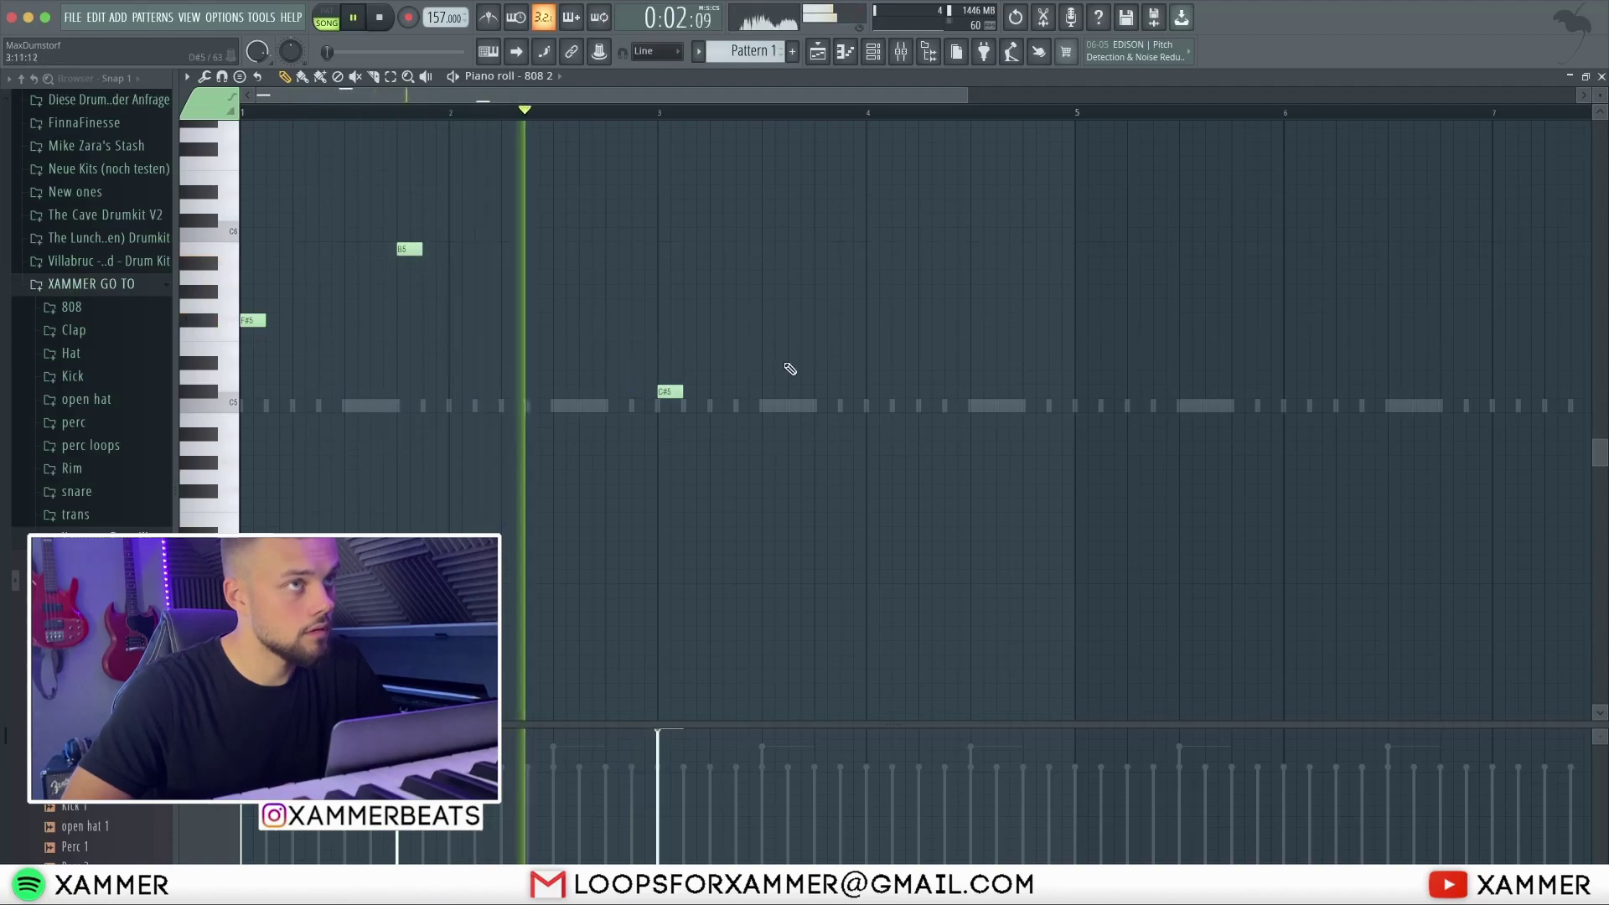
left_click(751, 393)
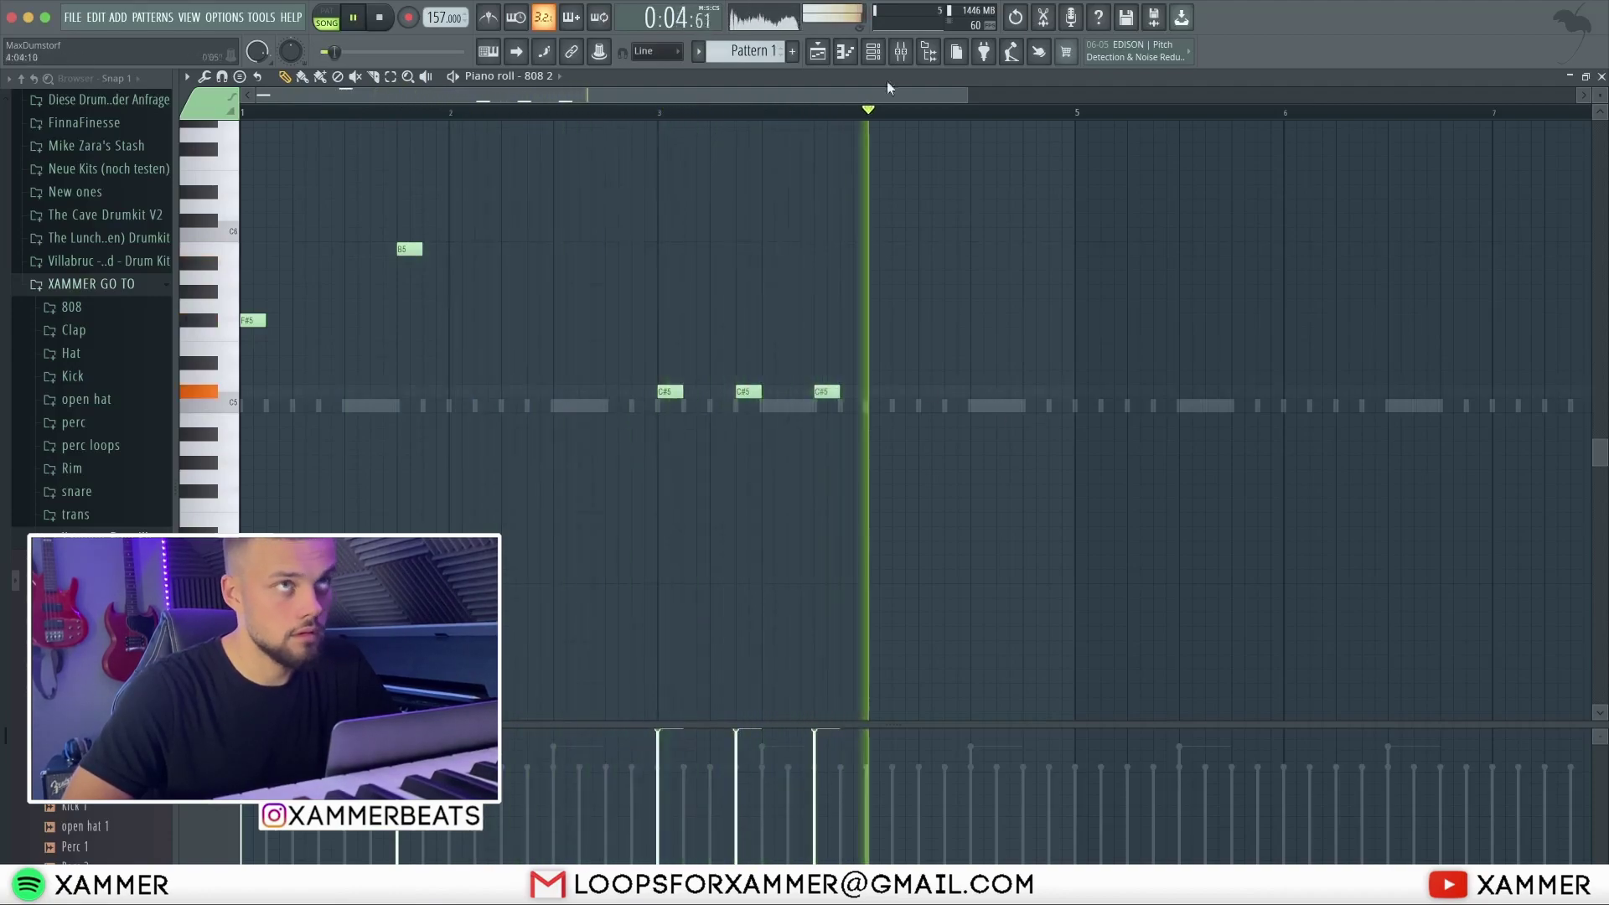
key("space")
- Turn on Cut itself for the 808 2 channel
left_click(872, 54)
right_click(990, 378)
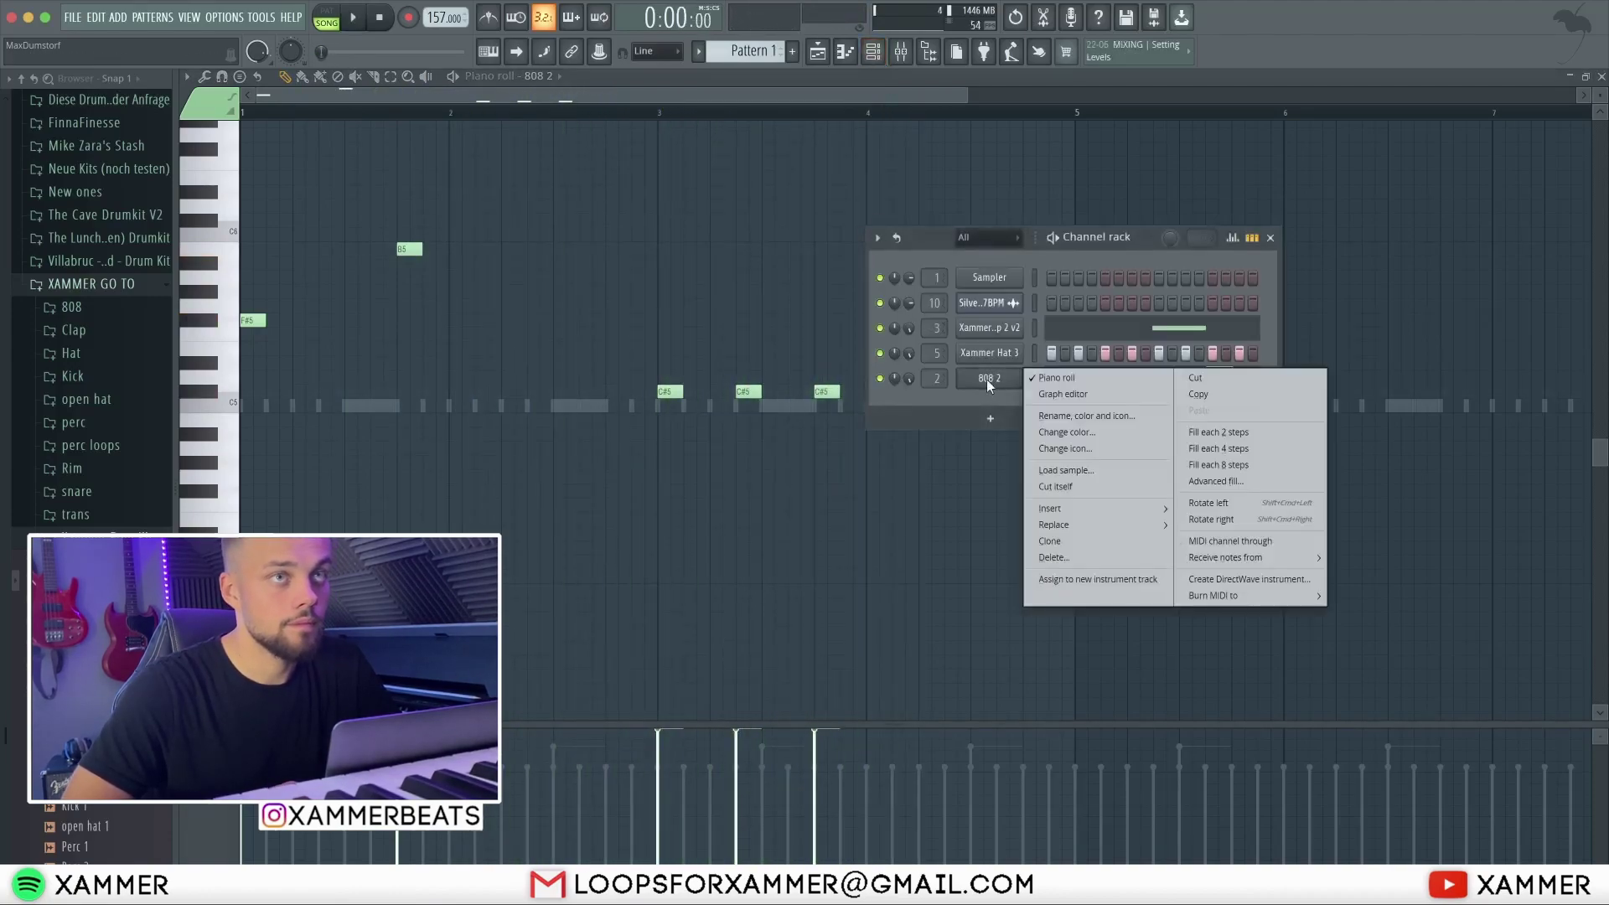
left_click(1053, 488)
- Play from bar 3, raise the pitch of its last 808 note, and move all three bar 3 notes up an octave
left_click(659, 112)
key("space")
left_click_drag(865, 386, 813, 409)
key("shift+Up")
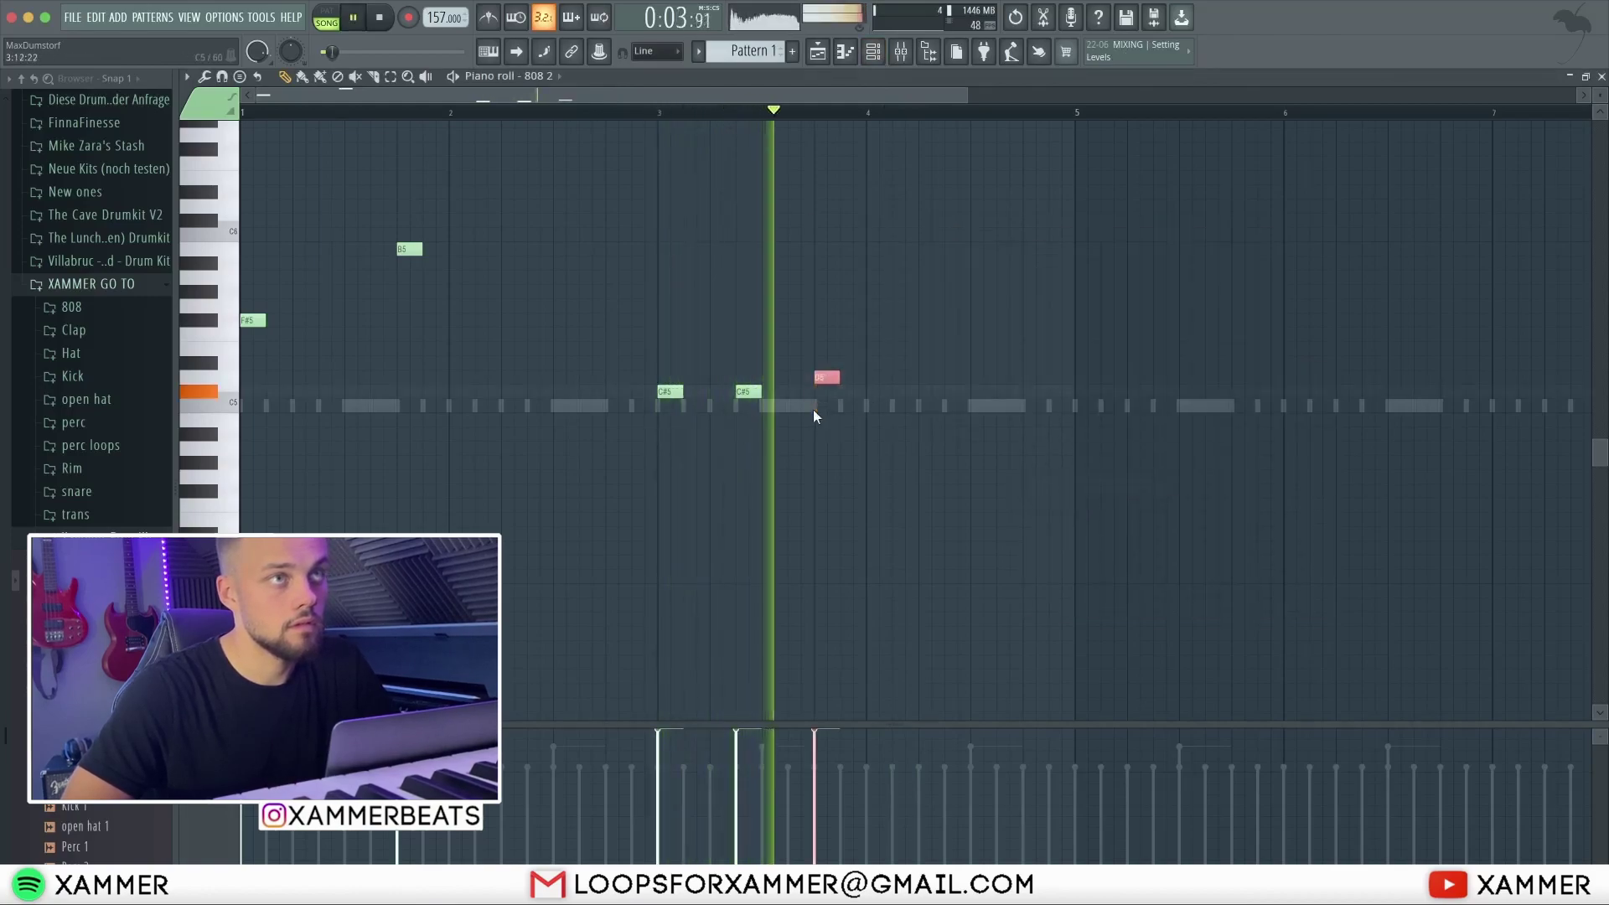
key("shift+Up")
left_click_drag(870, 495, 651, 305)
key("space")
key("ctrl+Up")
key("space")
- Try raising the last 808 note of bar 3 to F#6 and listen to it with the loop
left_click(914, 420)
right_click(914, 420)
scroll(838, 259, "up", 3)
left_click_drag(850, 322, 794, 264)
key("shift+Up")
key("shift+Up")
key("shift+Up")
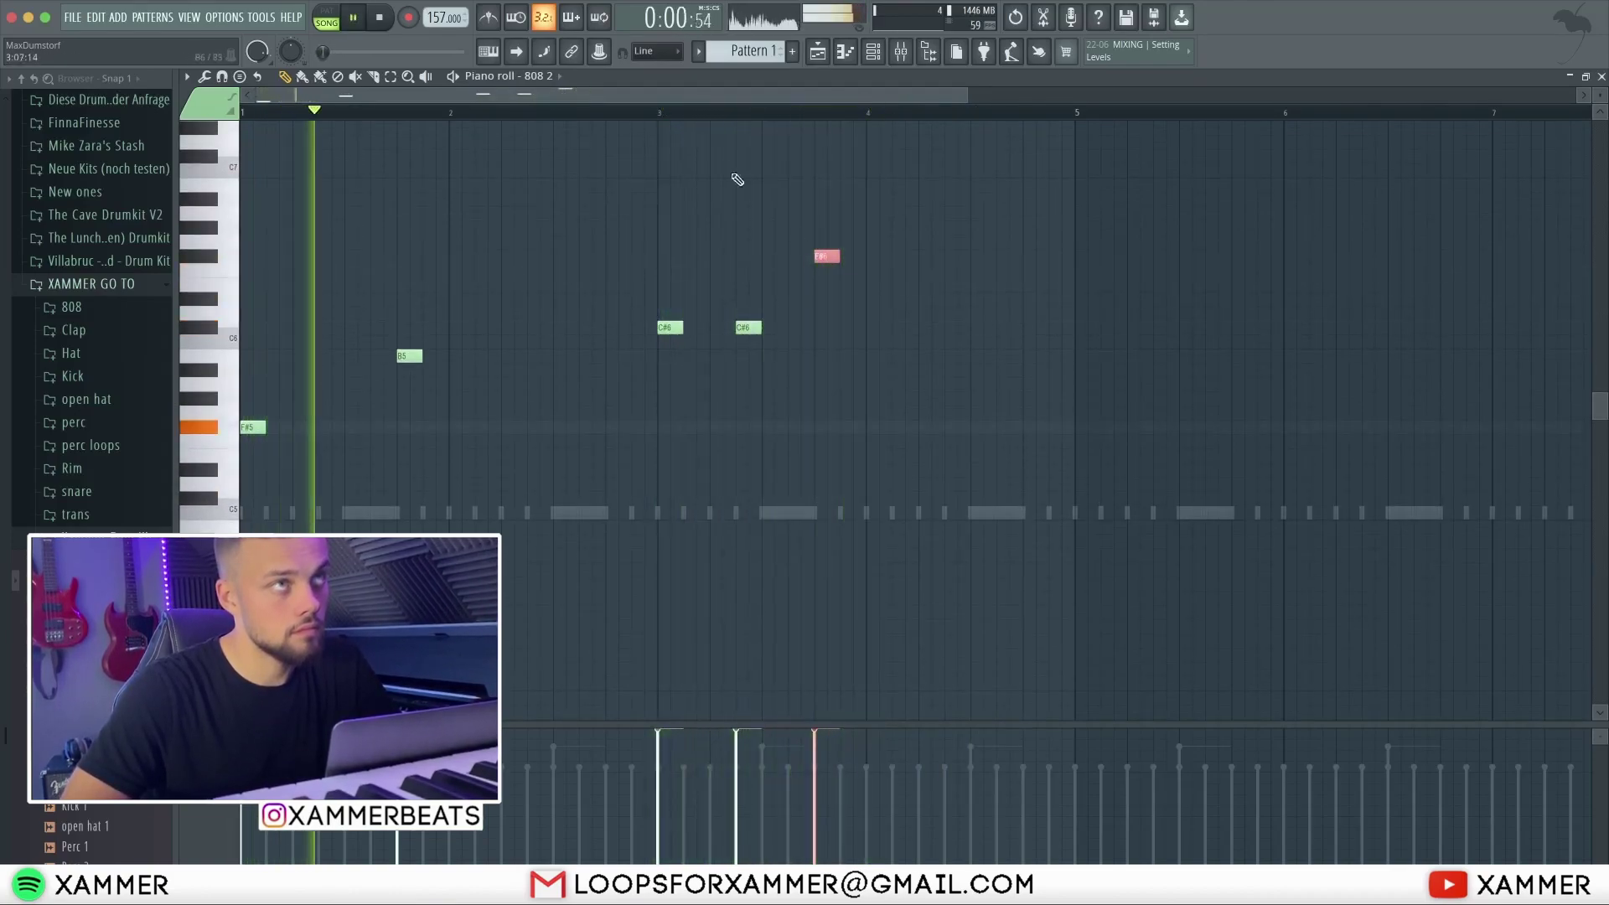
left_click(672, 129)
right_click(676, 130)
scroll(850, 375, "up", 2)
left_click_drag(849, 370, 496, 243)
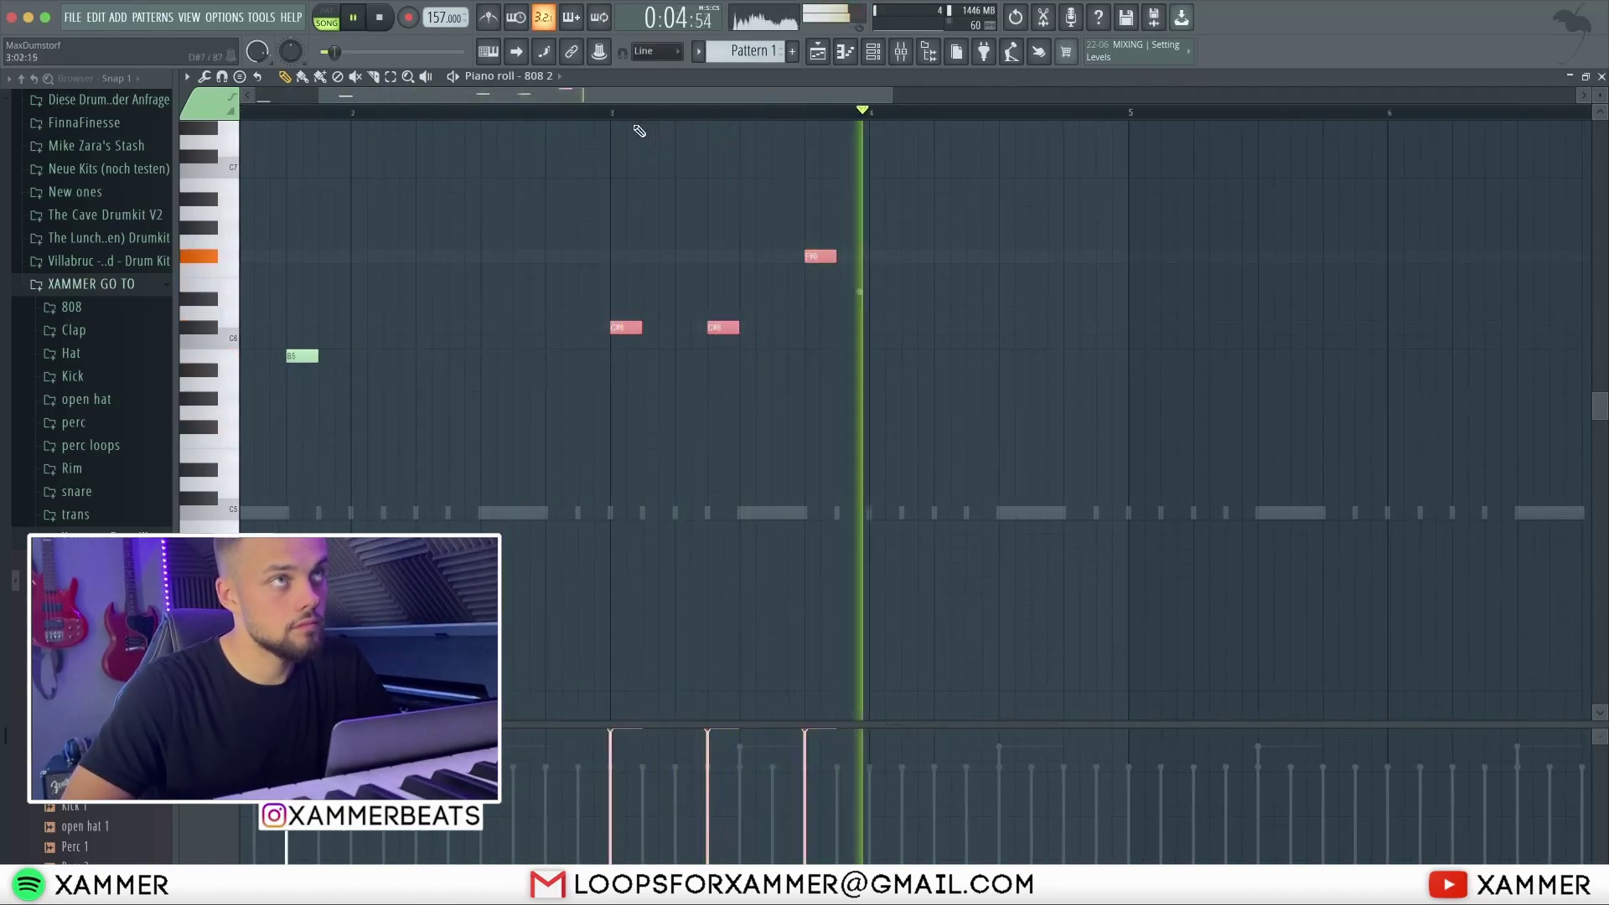
- Retune the last 808 note of bar 3 to B5
left_click_drag(819, 253, 818, 224)
key("shift+Up")
key("shift+Up")
left_click_drag(834, 261, 744, 152)
key("shift+Up")
key("space")
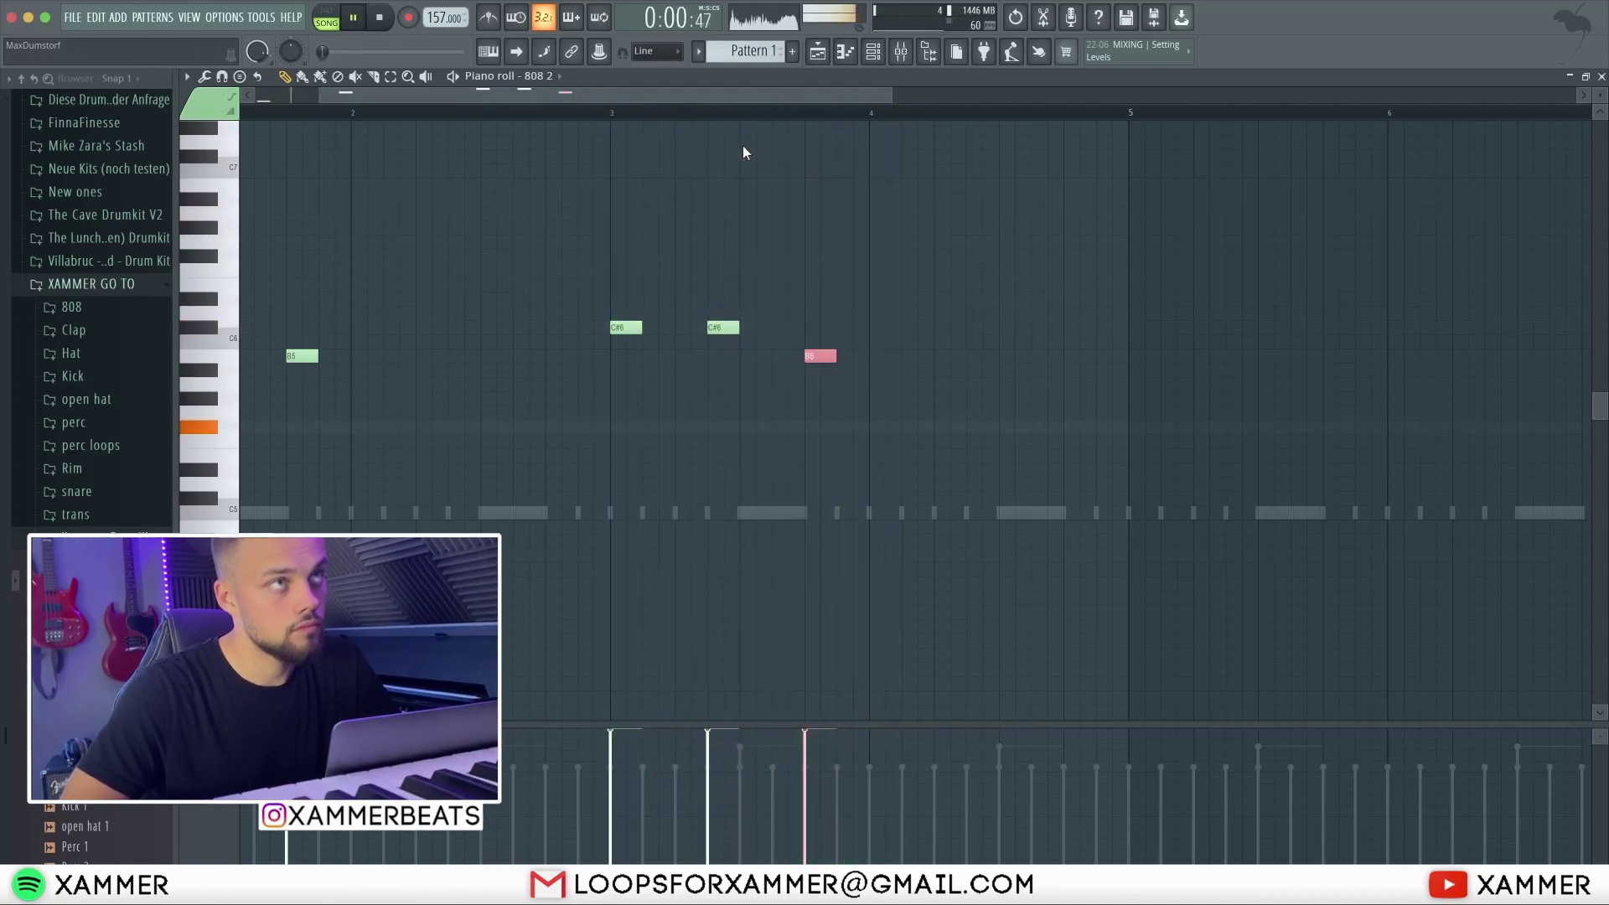
- Lower the three 808 notes of bar 3 by one octave and play the result from the beginning
left_click(617, 114)
key("space")
left_click(878, 325, "super")
left_click_drag(909, 419, 453, 250)
key("space")
key("space")
key("super+Down")
right_click(565, 234, "super")
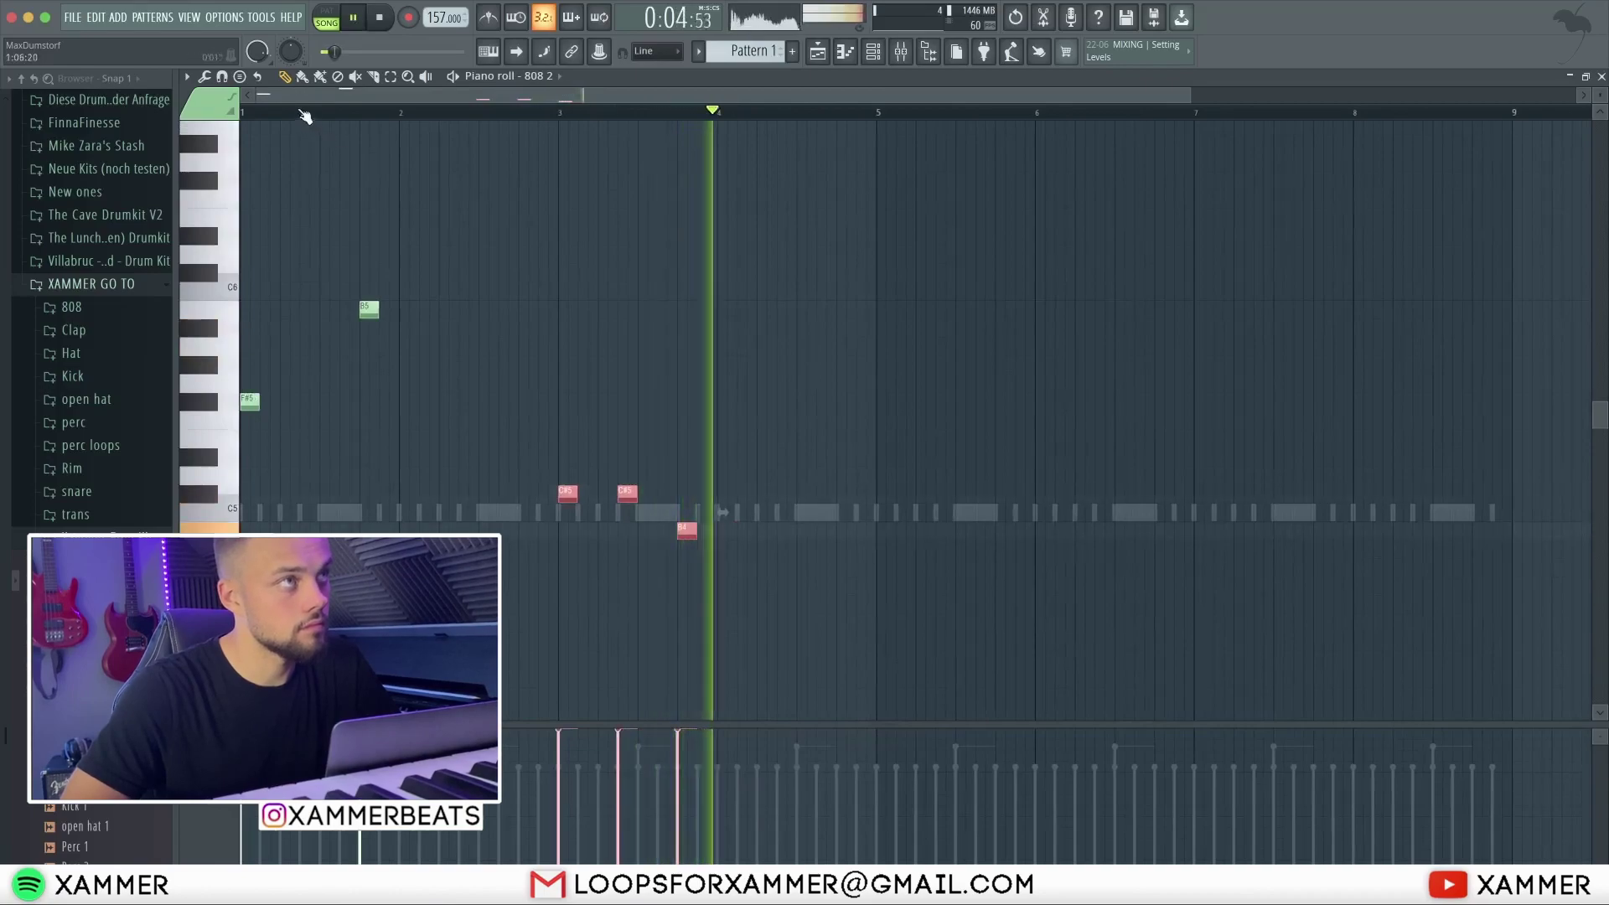
key("space")
left_click(463, 421)
right_click(464, 421)
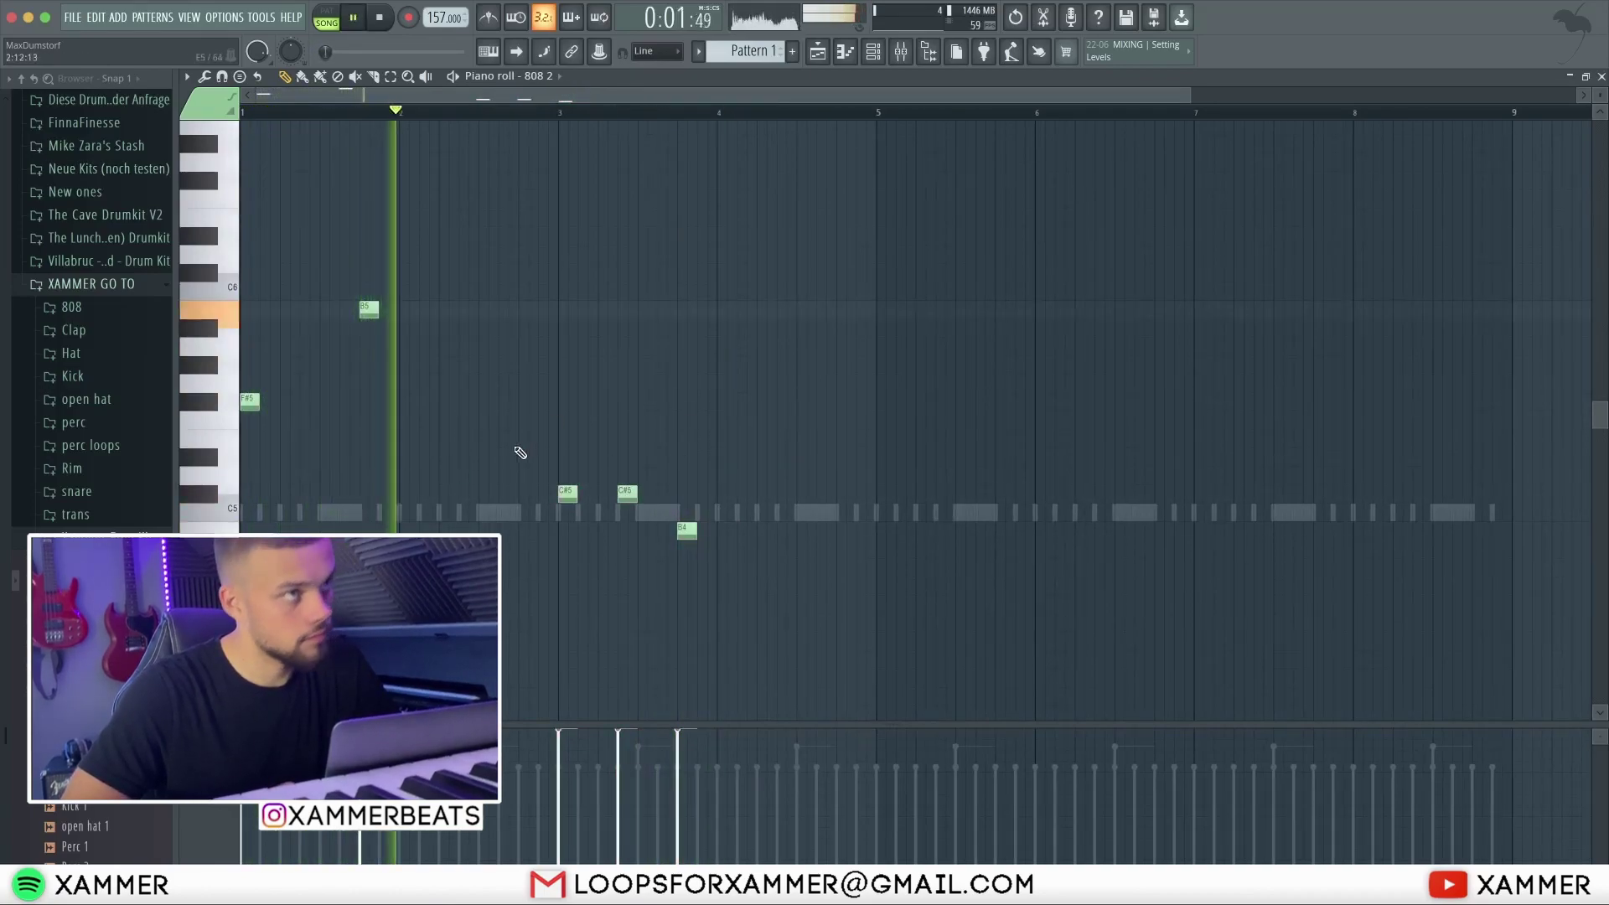
- Add B4 notes on steps 9 and 13 of bar 4 and duplicate the four-bar 808 pattern into bars 5 to 8
left_click_drag(366, 305, 817, 578)
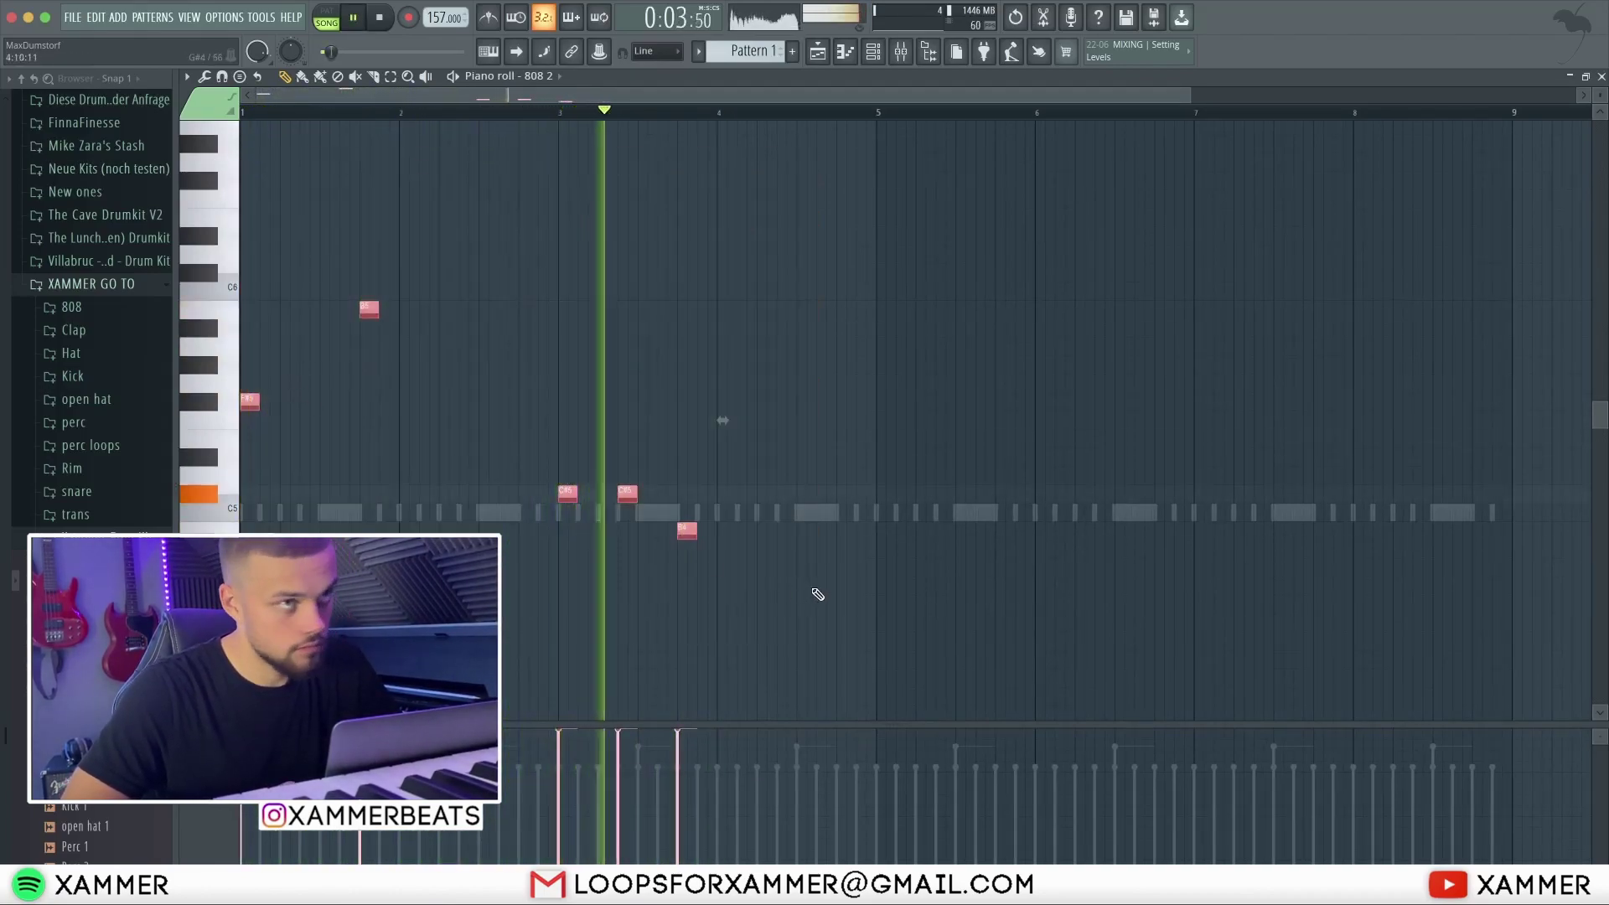
left_click(803, 531)
left_click(842, 532)
key("ctrl+a")
key("ctrl+b")
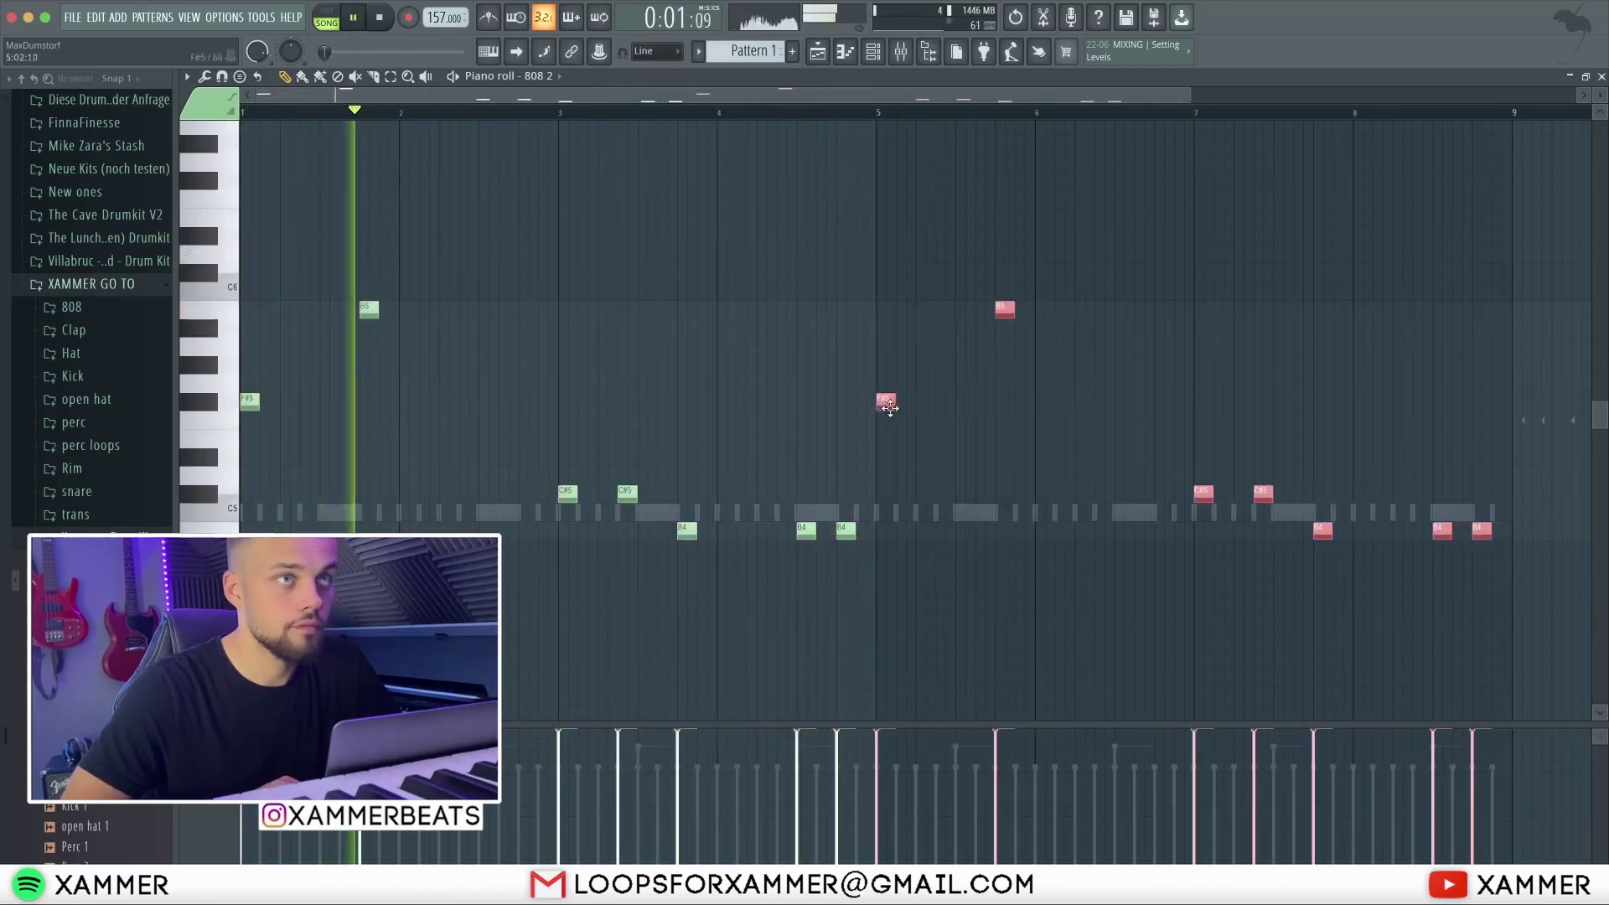
- Add a high B5 808 note on step 7 of bar 8
left_click(1418, 529)
left_click_drag(1416, 521, 1418, 306)
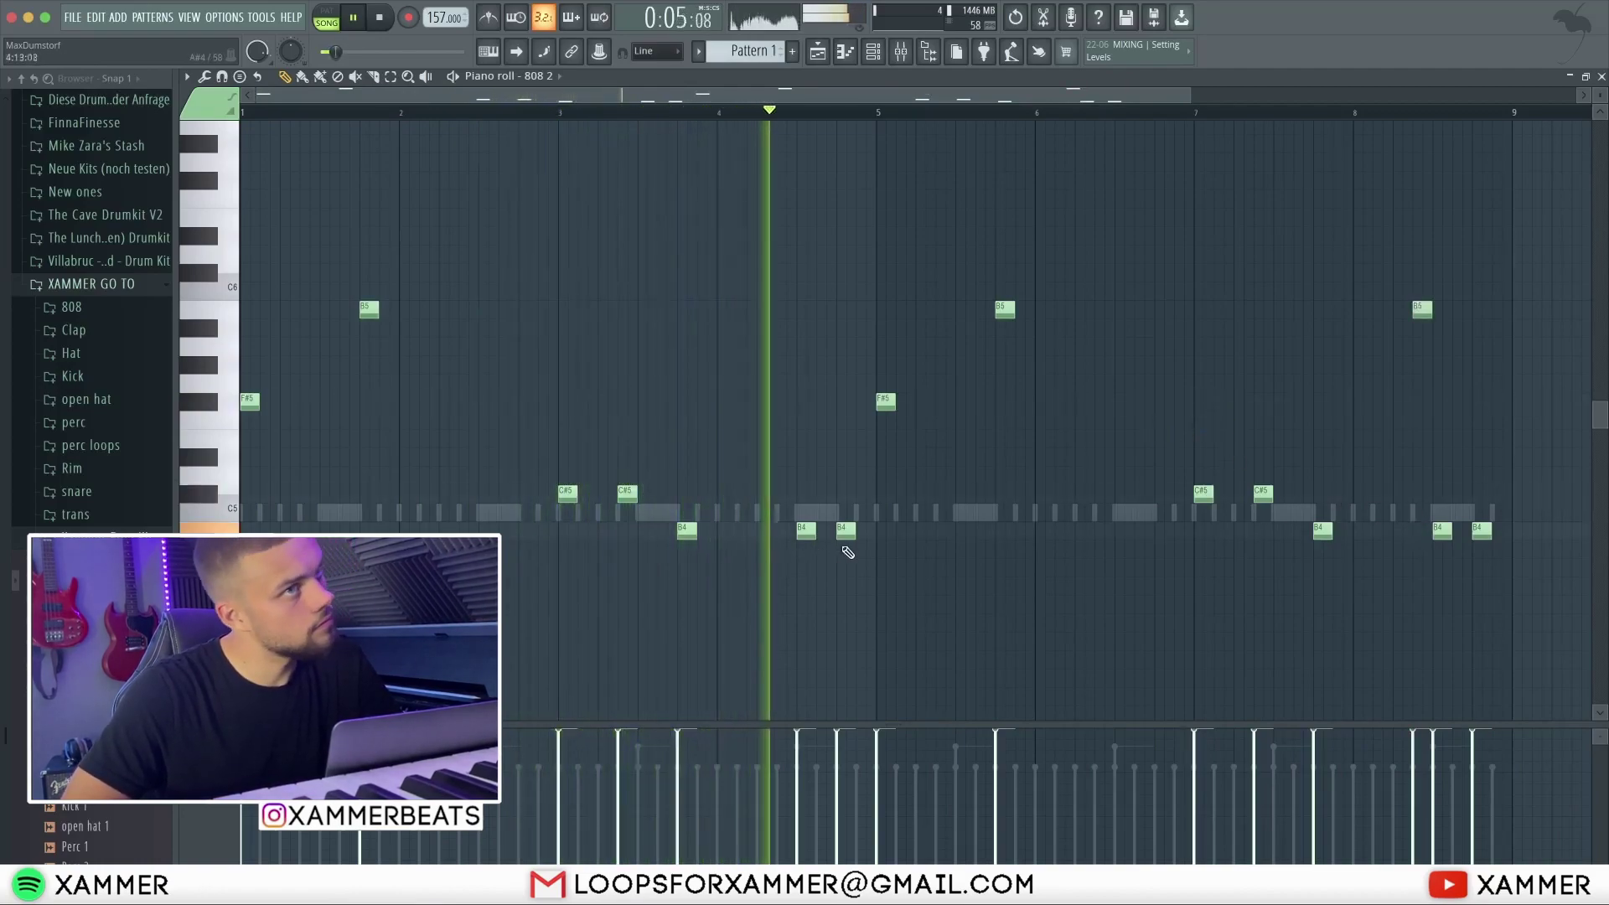
left_click(705, 383)
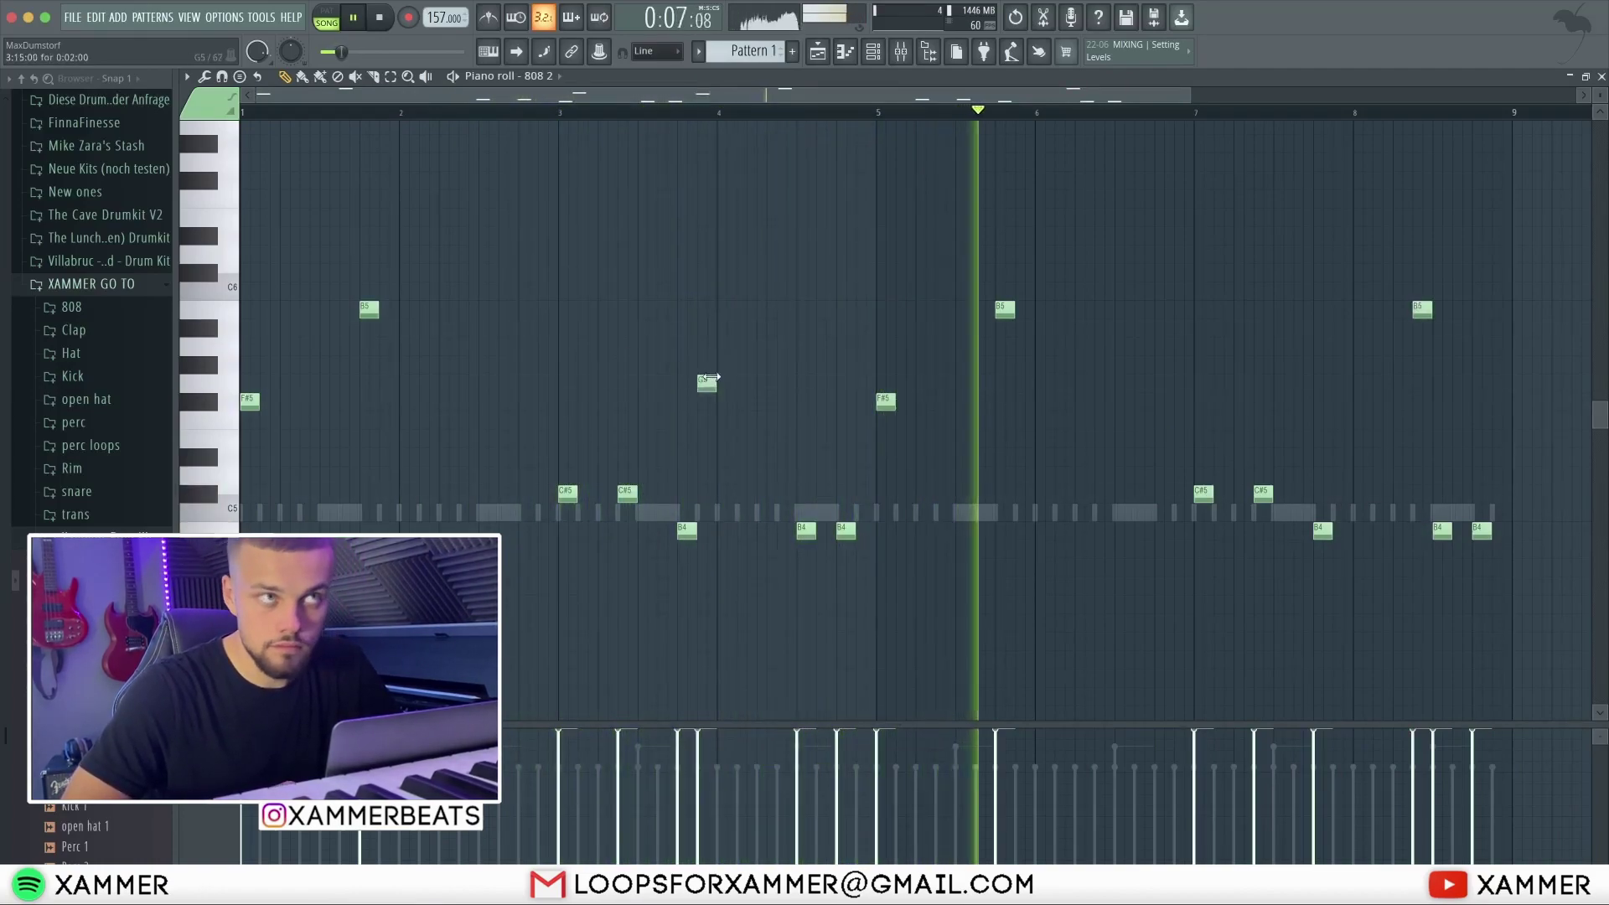
right_click(706, 383)
- Replace the two B4 notes of bar 4 with B4 notes on steps 5 and 11
right_click(805, 529)
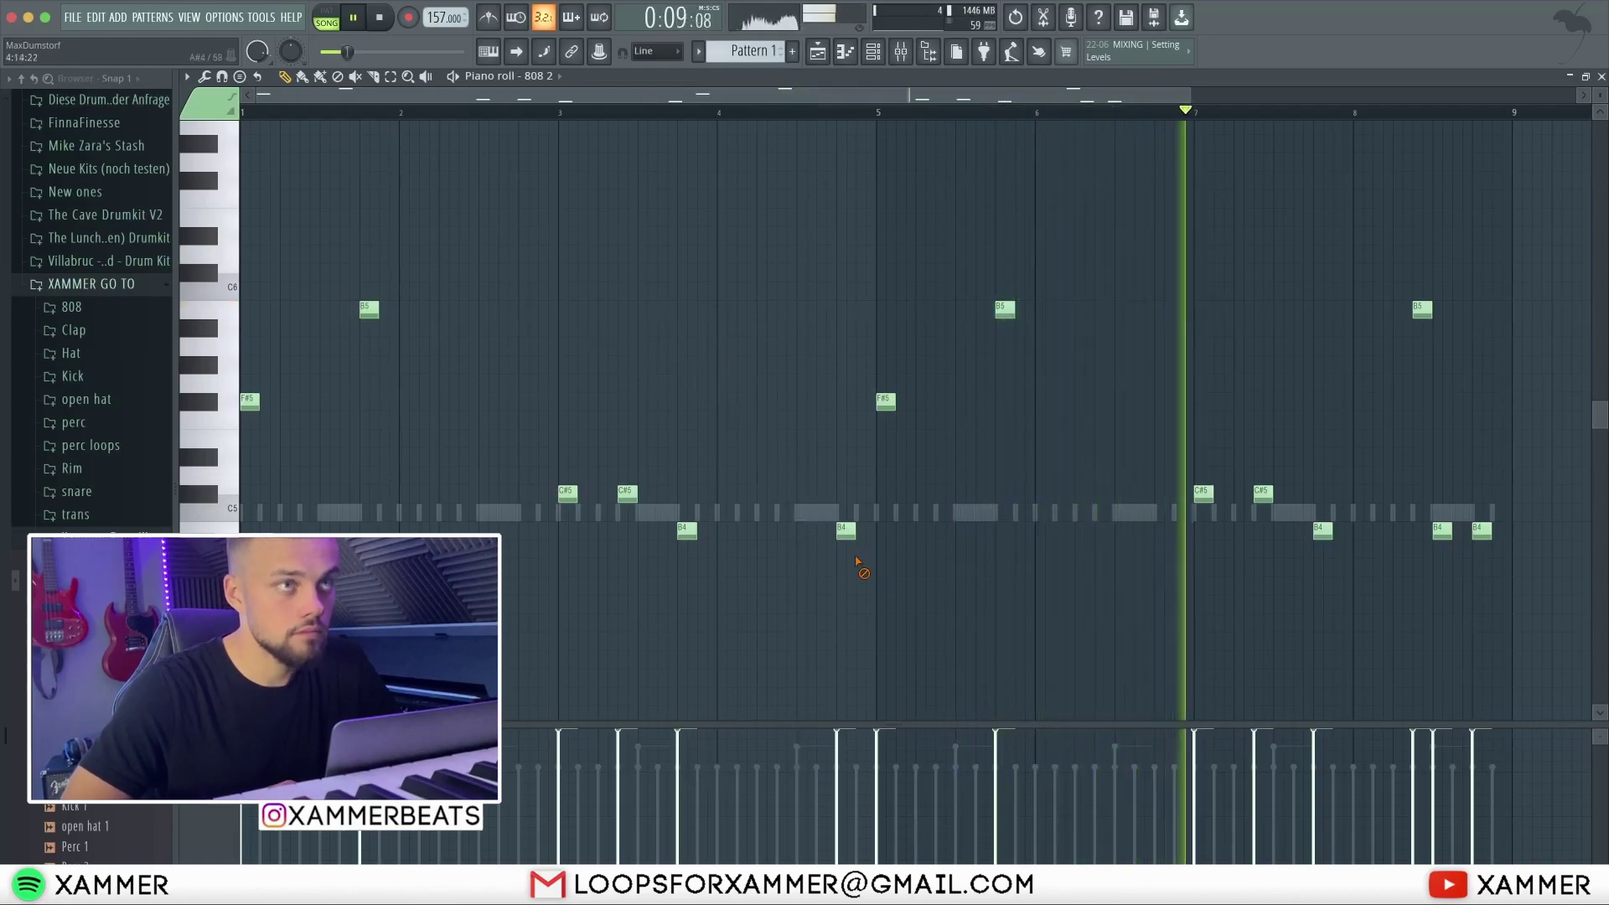
right_click(845, 530)
left_click(760, 532)
left_click(822, 531)
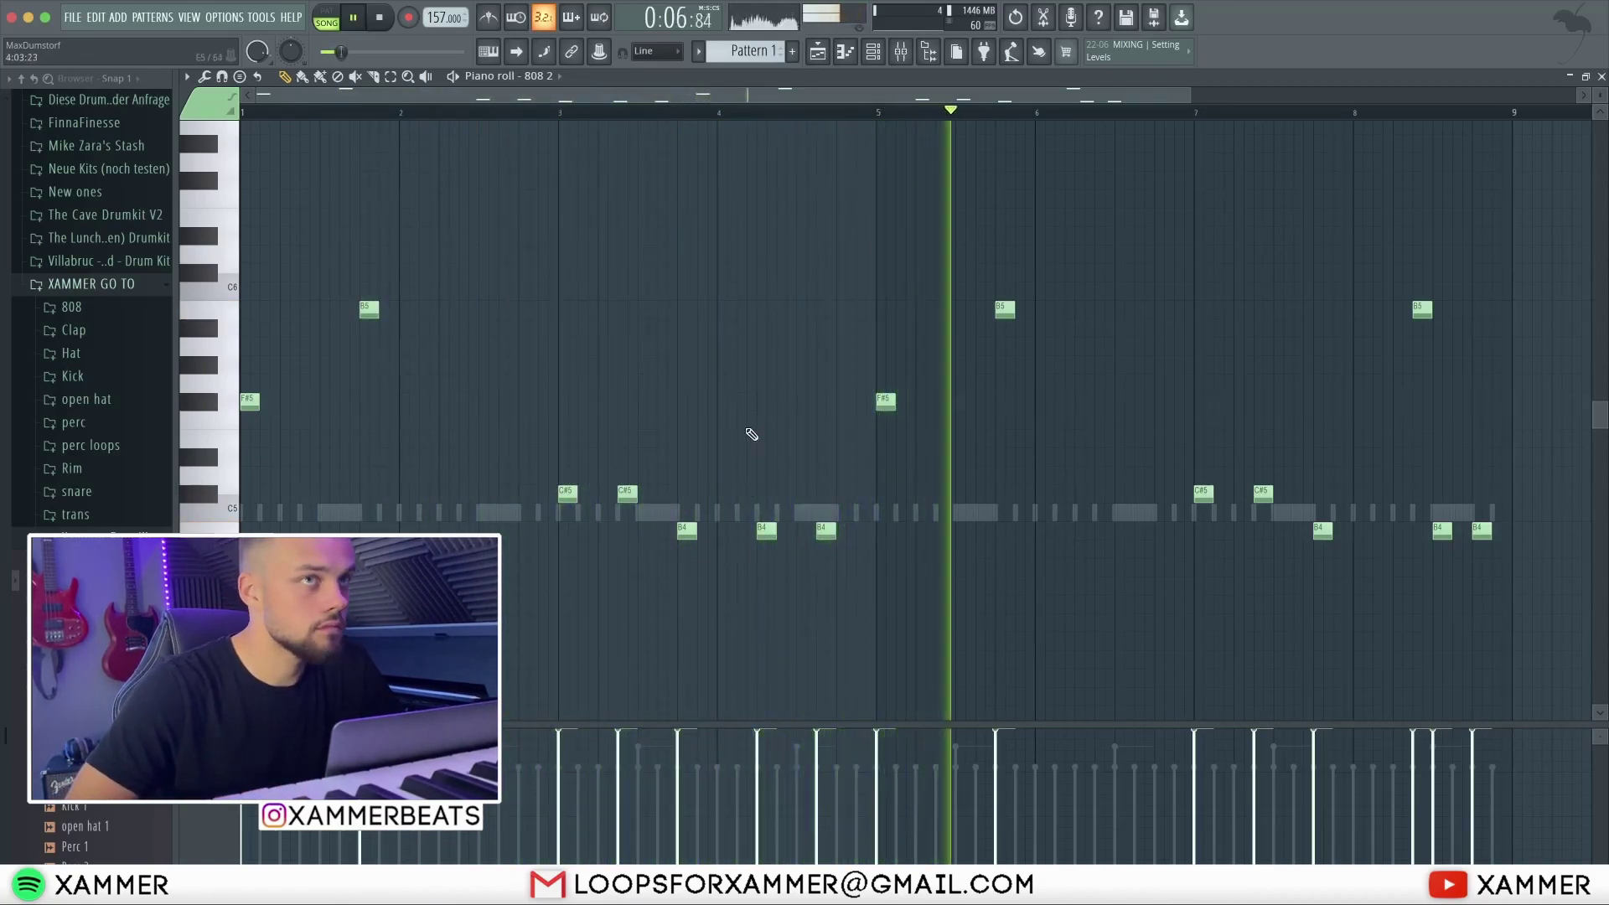
left_click(872, 51)
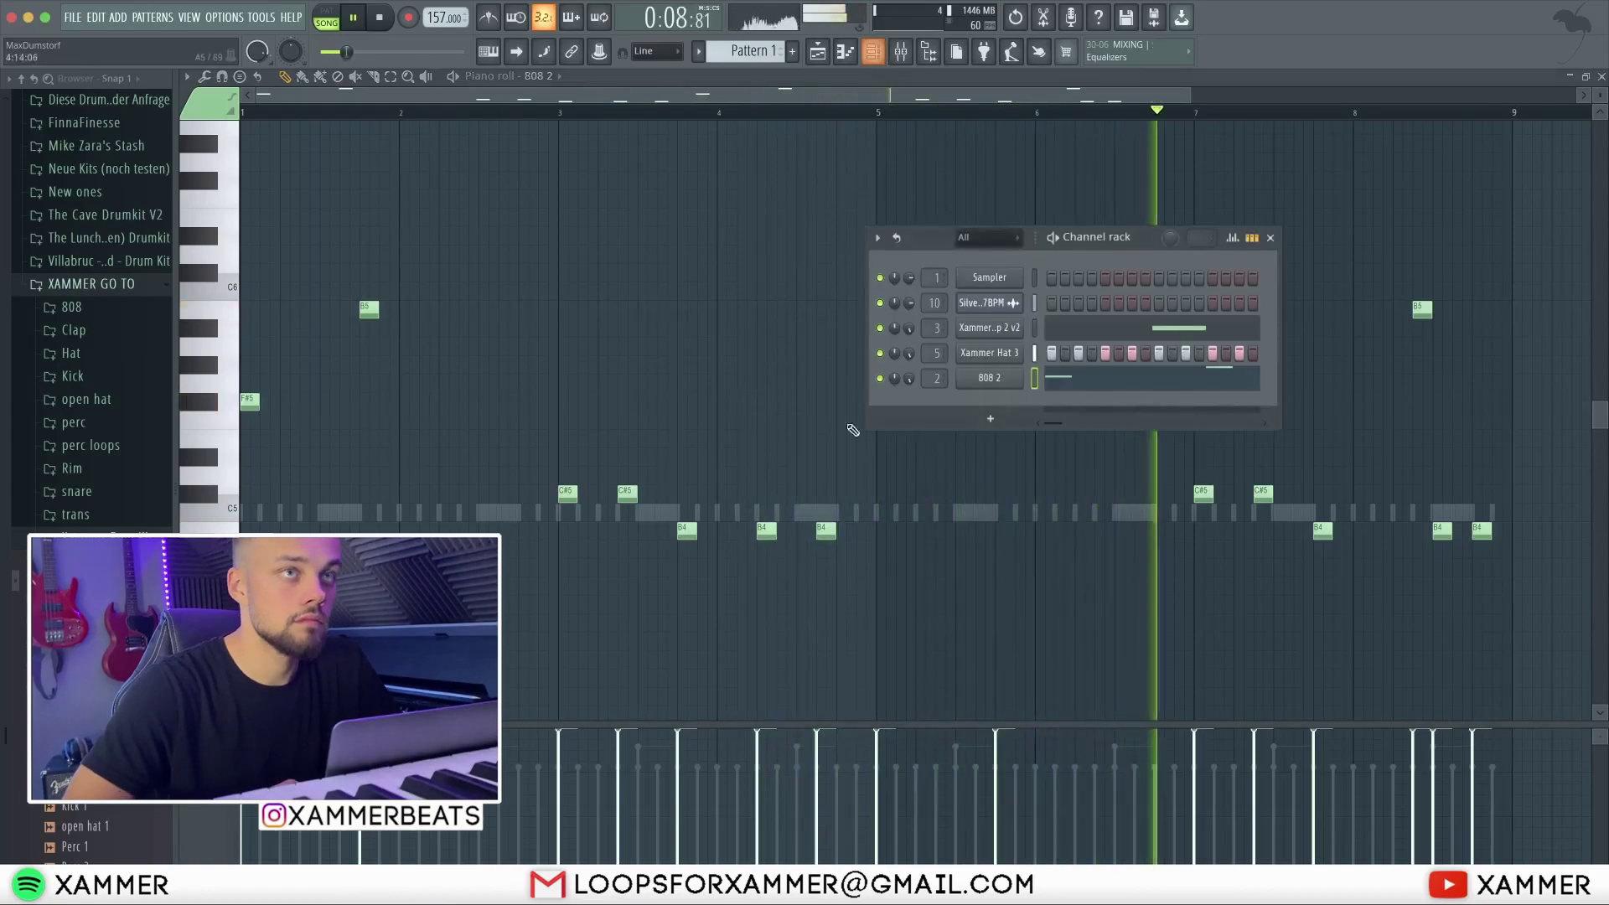
key("F6")
key("space")
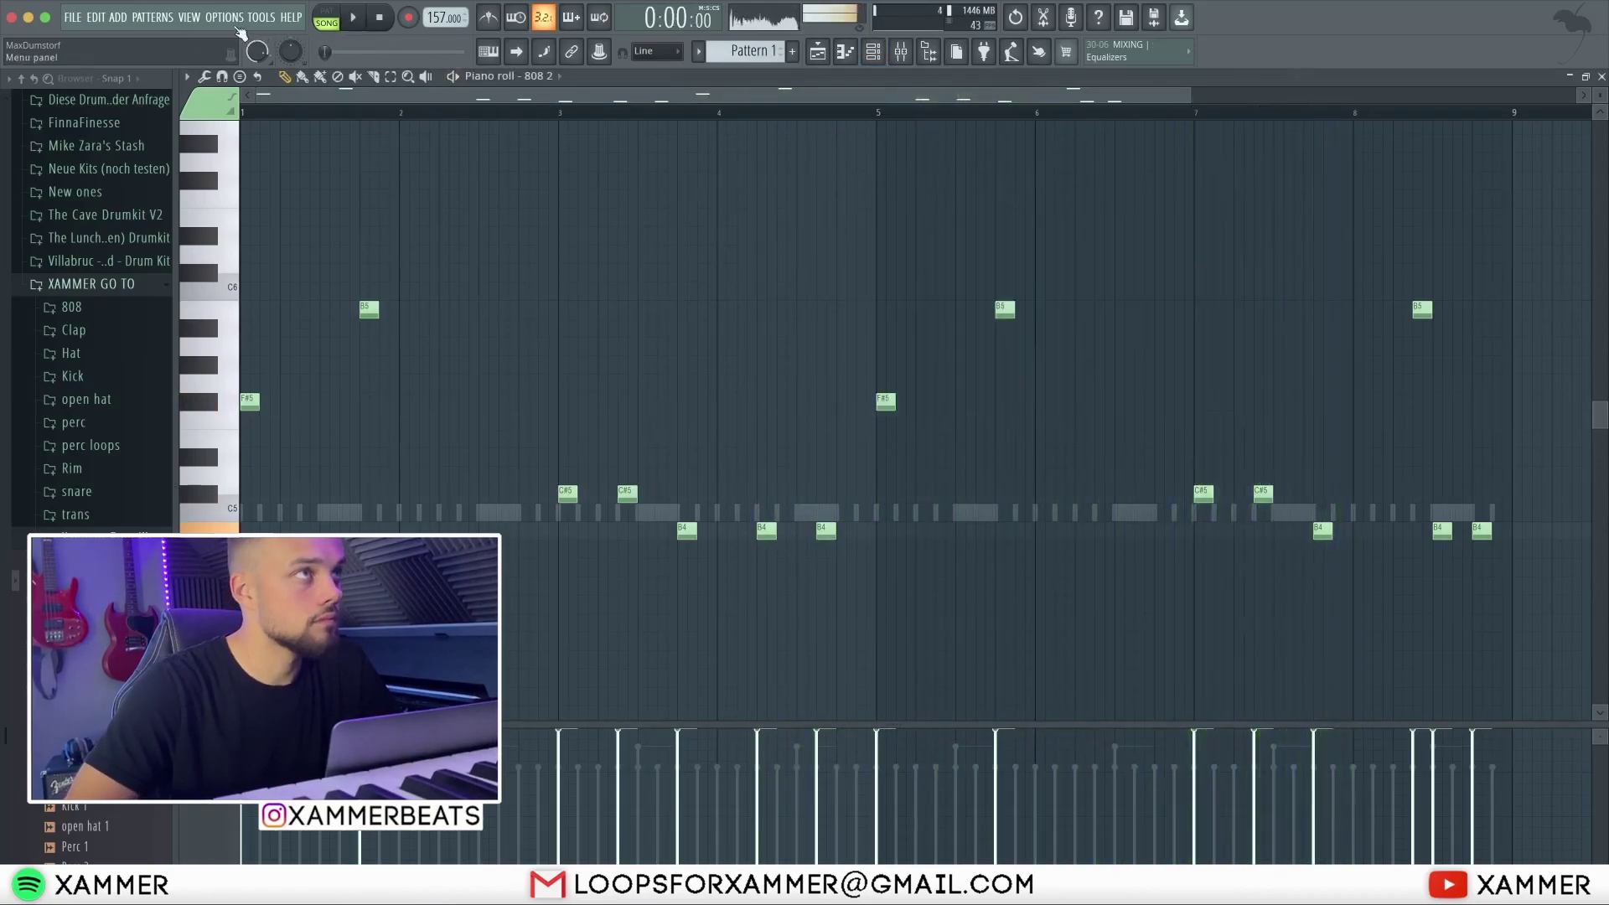
left_click(229, 19)
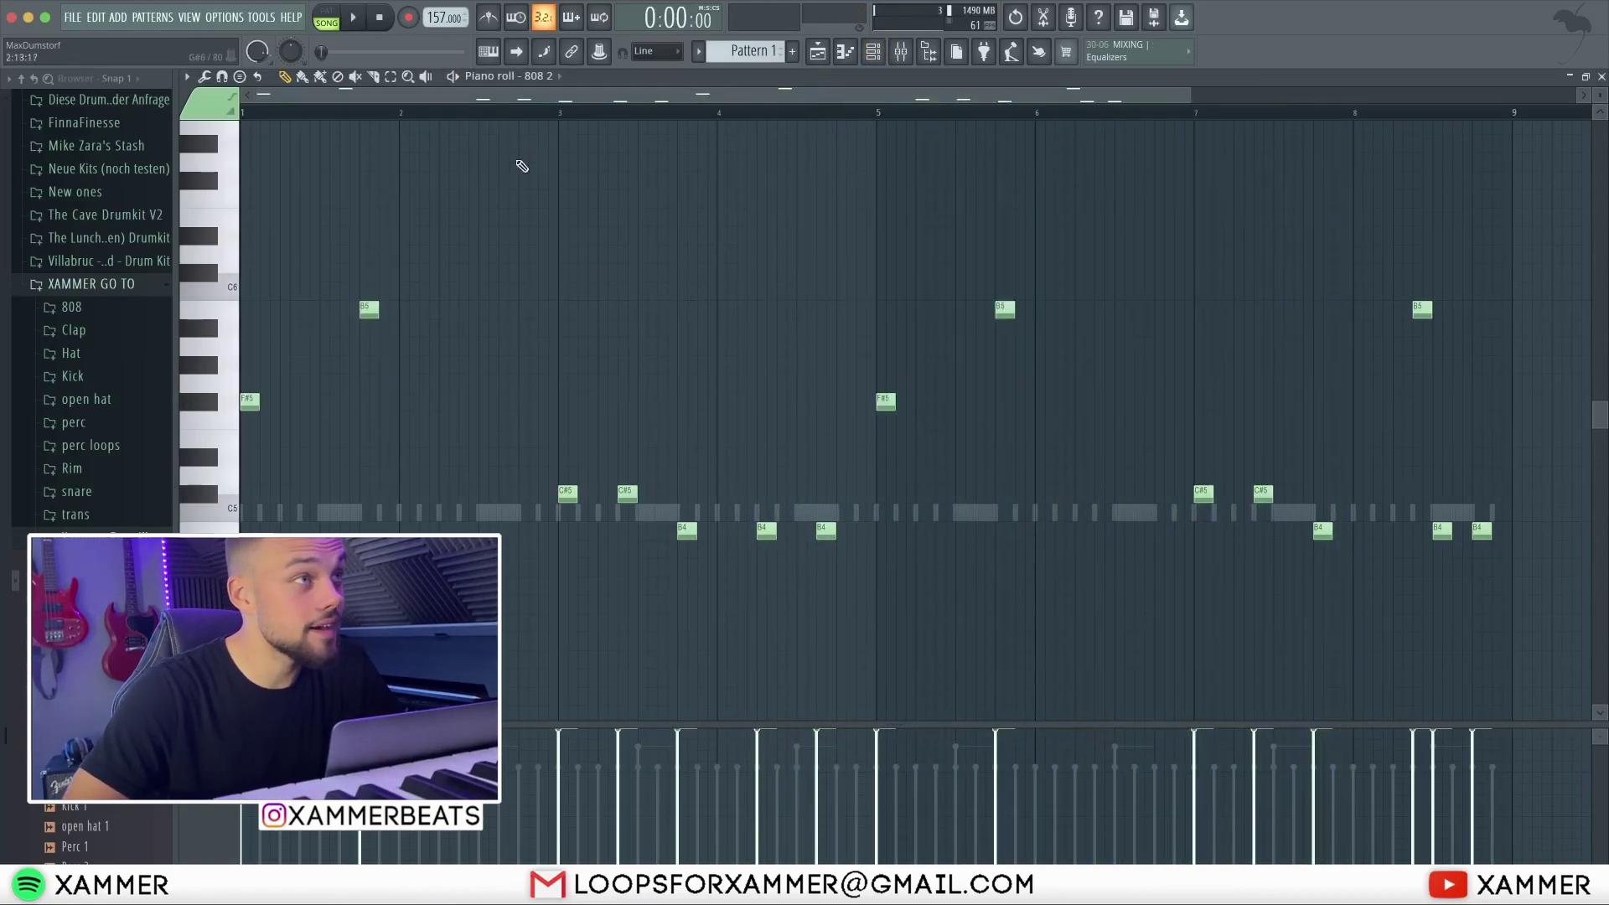
scroll(495, 179, "down", 1)
scroll(444, 205, "up", 1)
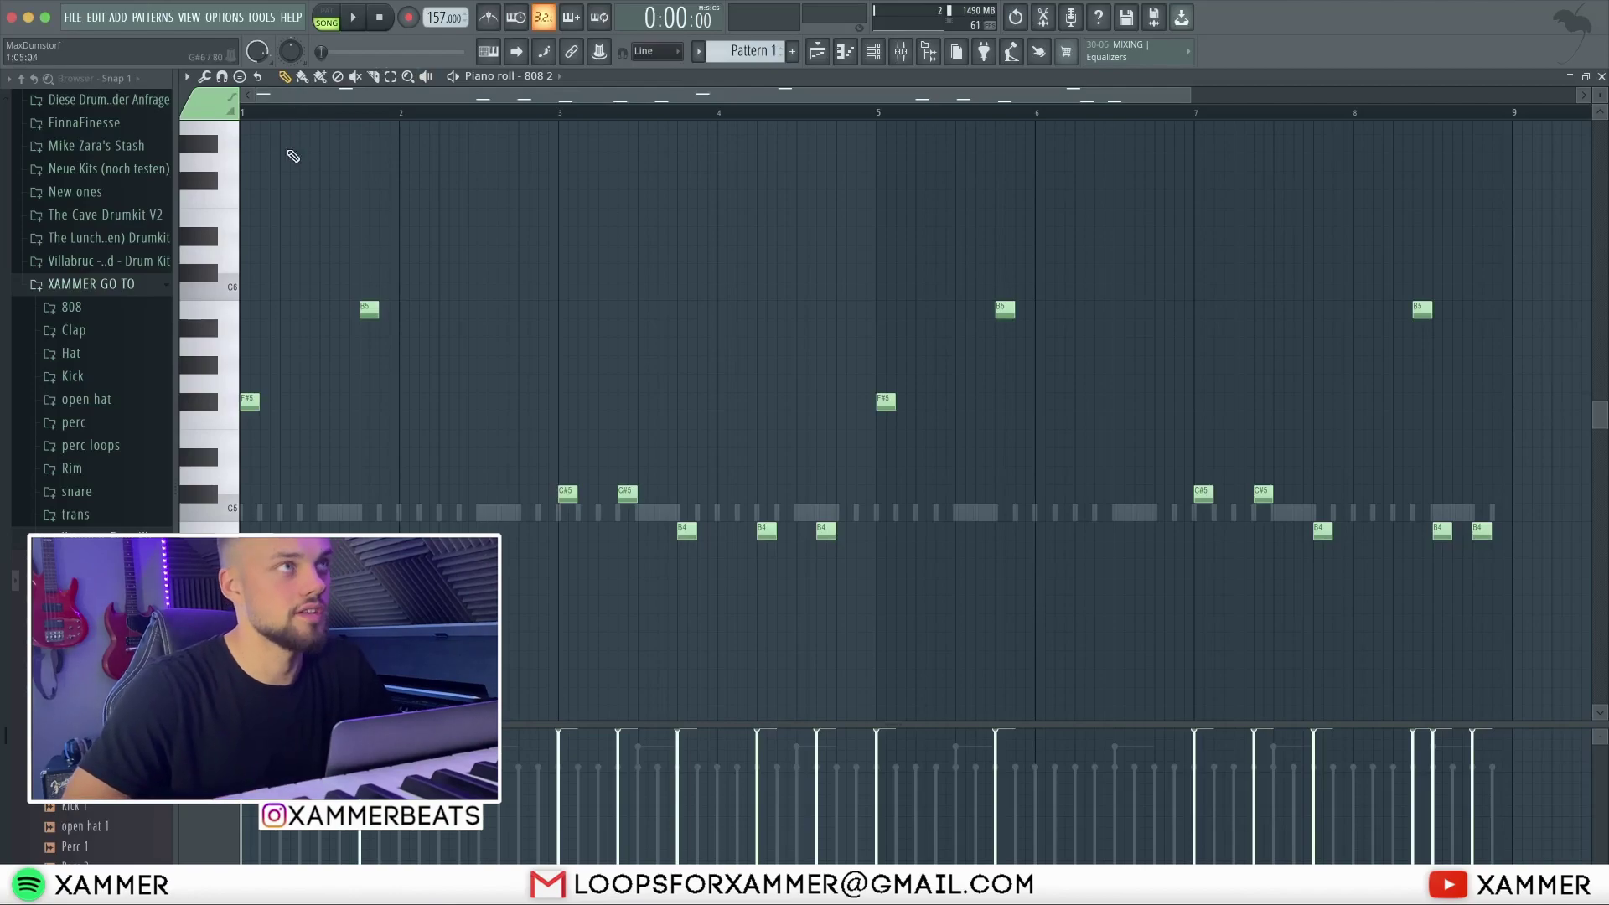
- Open the Xammer Hat 3 channel in the piano roll and delete its notes from bar 3 onward
key("F6")
key("space")
right_click(986, 360)
left_click(1007, 352)
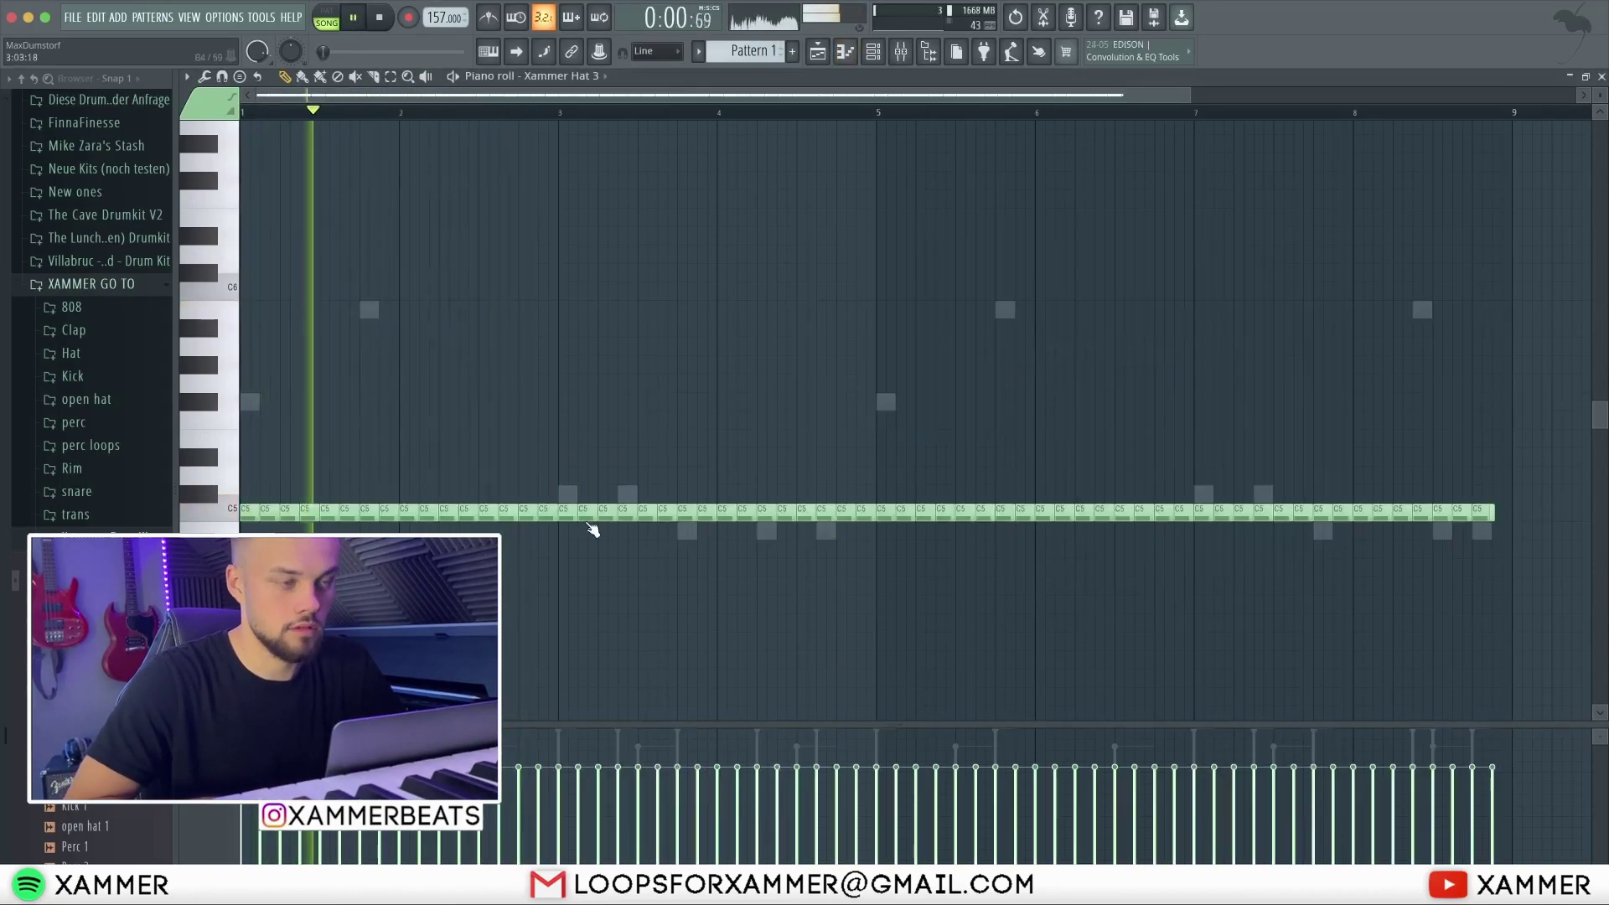
left_click_drag(1554, 536, 617, 360)
key("Delete")
scroll(108, 485, "up", 10)
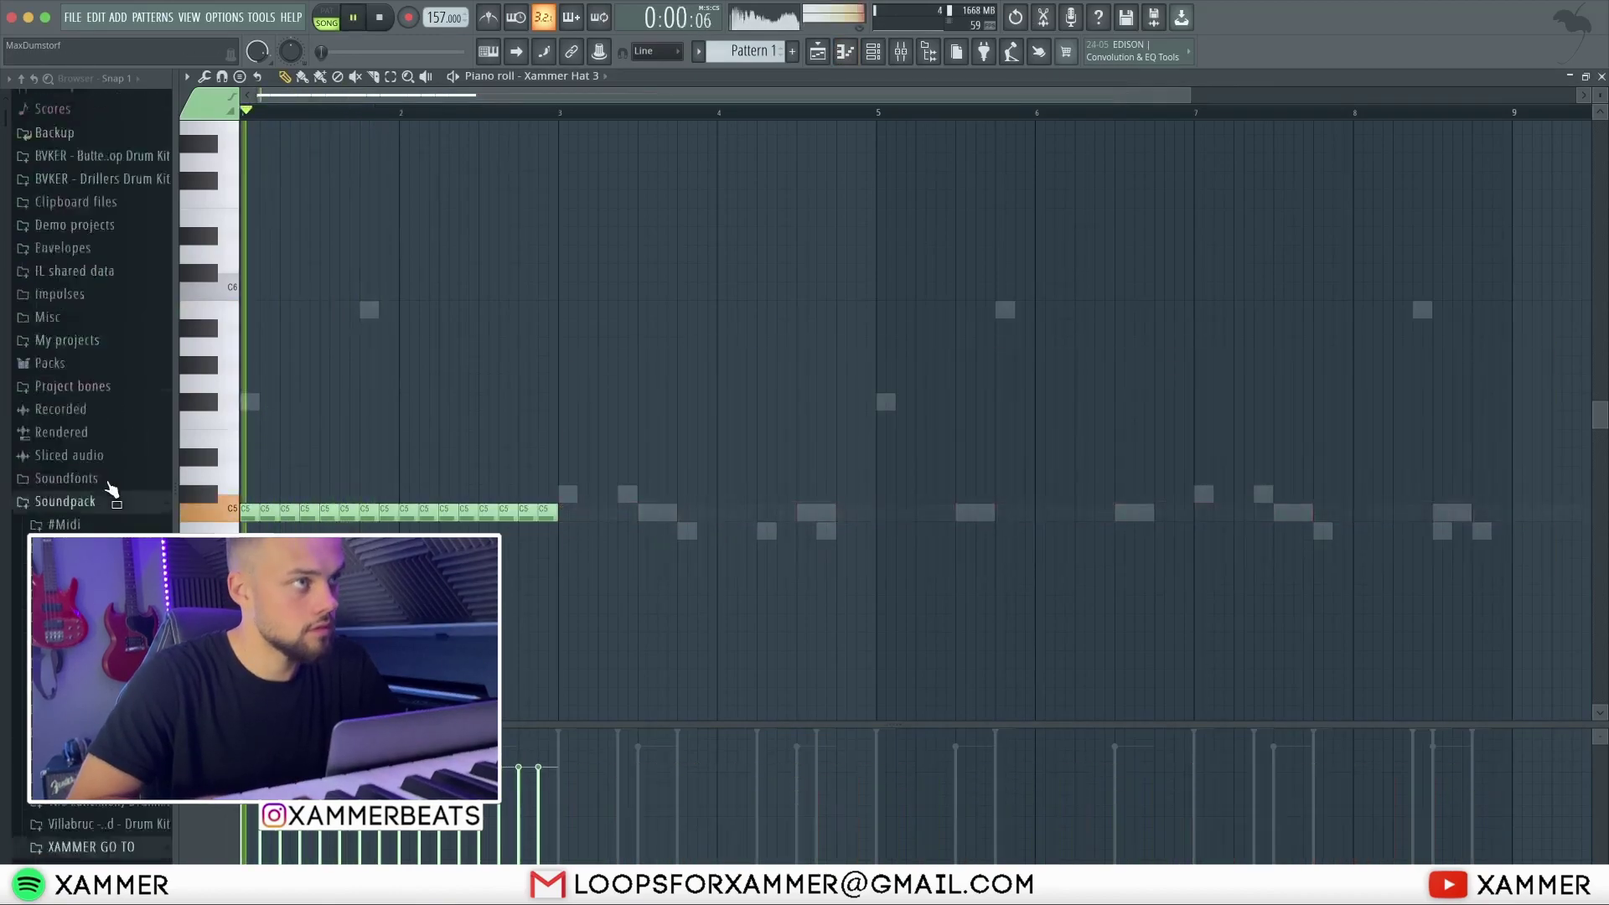
key("space")
- Chop the hi-hat note on step 7 of bar 1 into a six-hit roll with rising velocities
scroll(358, 393, "up", 4)
left_click(226, 79)
left_click(257, 222)
left_click(504, 512, "ctrl")
key("ctrl+u")
left_click_drag(463, 863, 545, 767)
key("space")
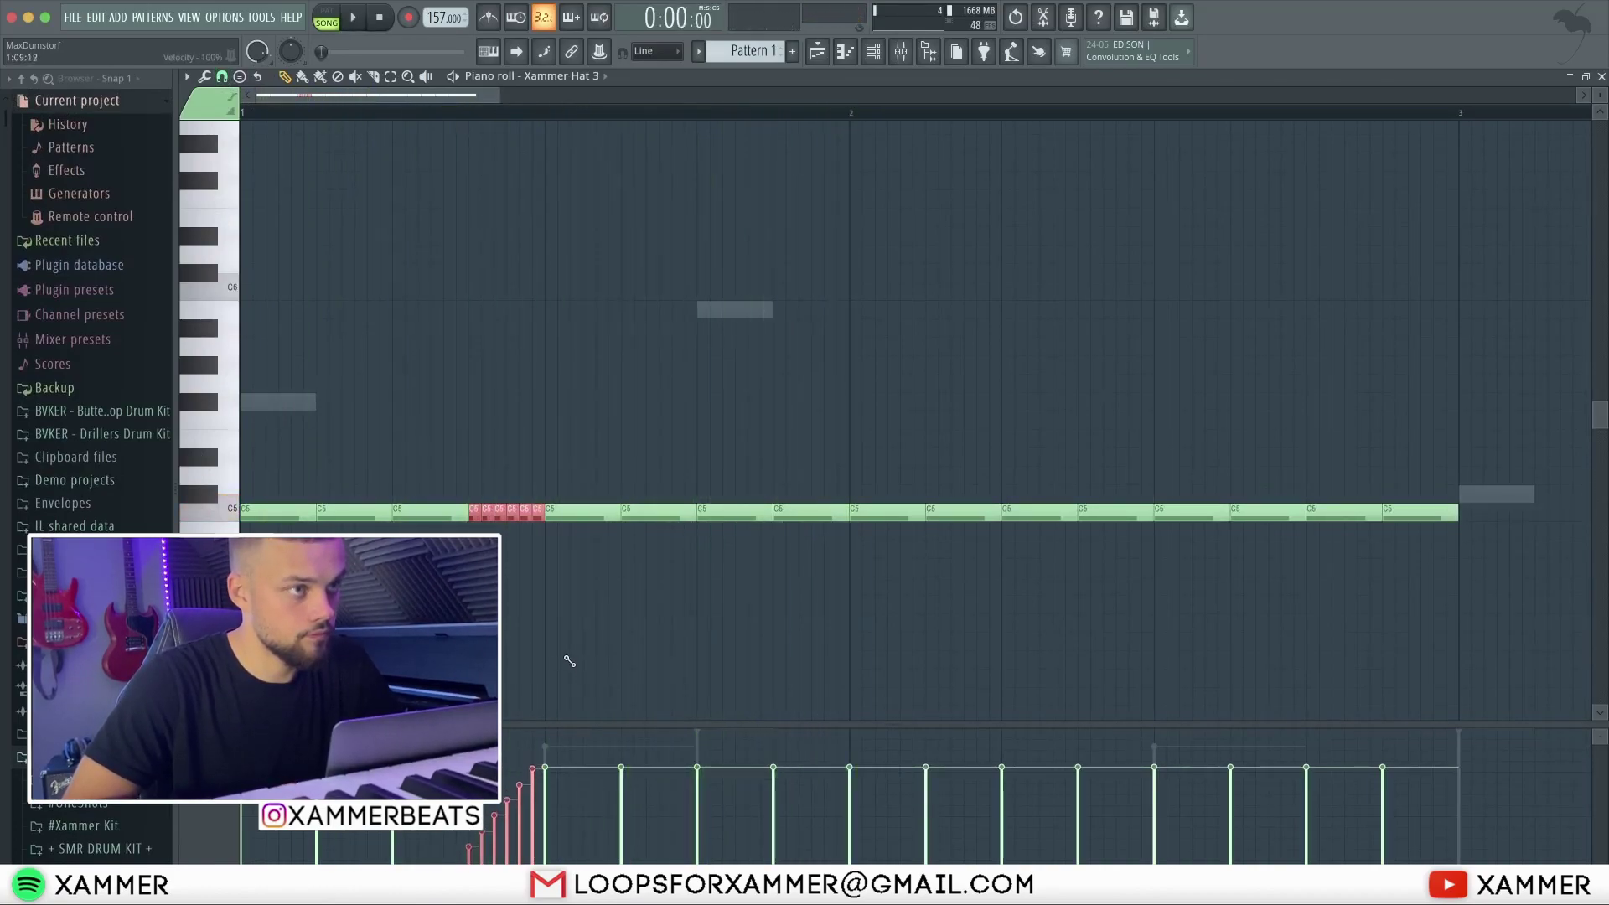
- Redraw the hi-hat roll's velocities so they fall from the first to the last hit
scroll(526, 660, "up", 2)
key("space")
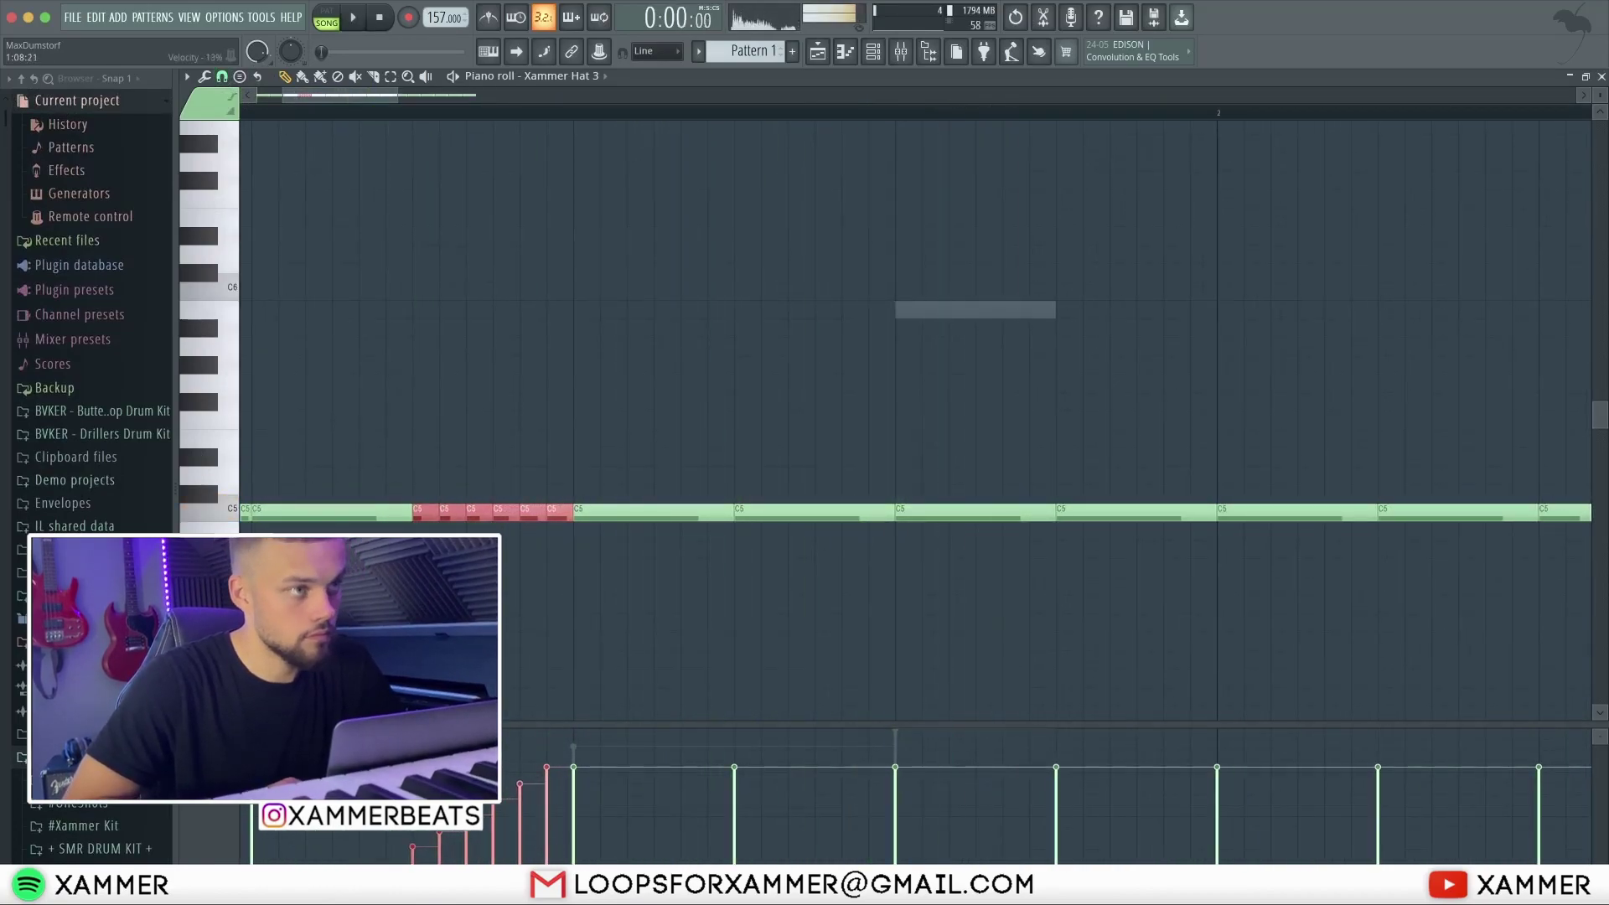
key("space")
left_click_drag(573, 823, 388, 757)
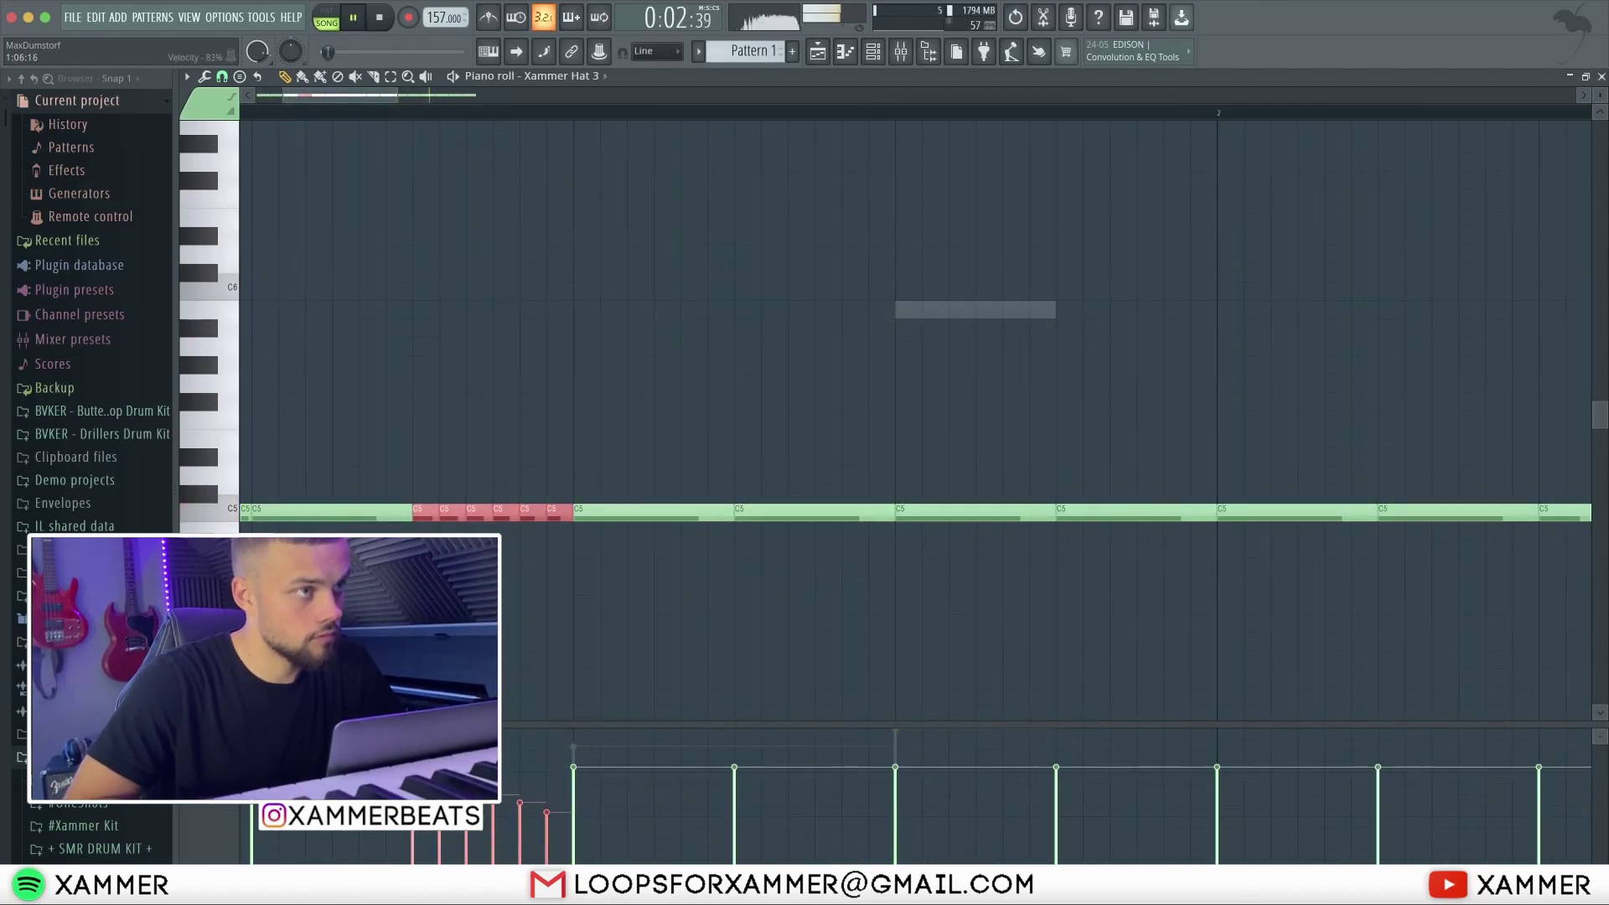
- Chop the hi-hat note on step 3 of bar 2 into two D5 hits, with the softer second hit extended to the next note
scroll(548, 710, "down", 3)
key("space")
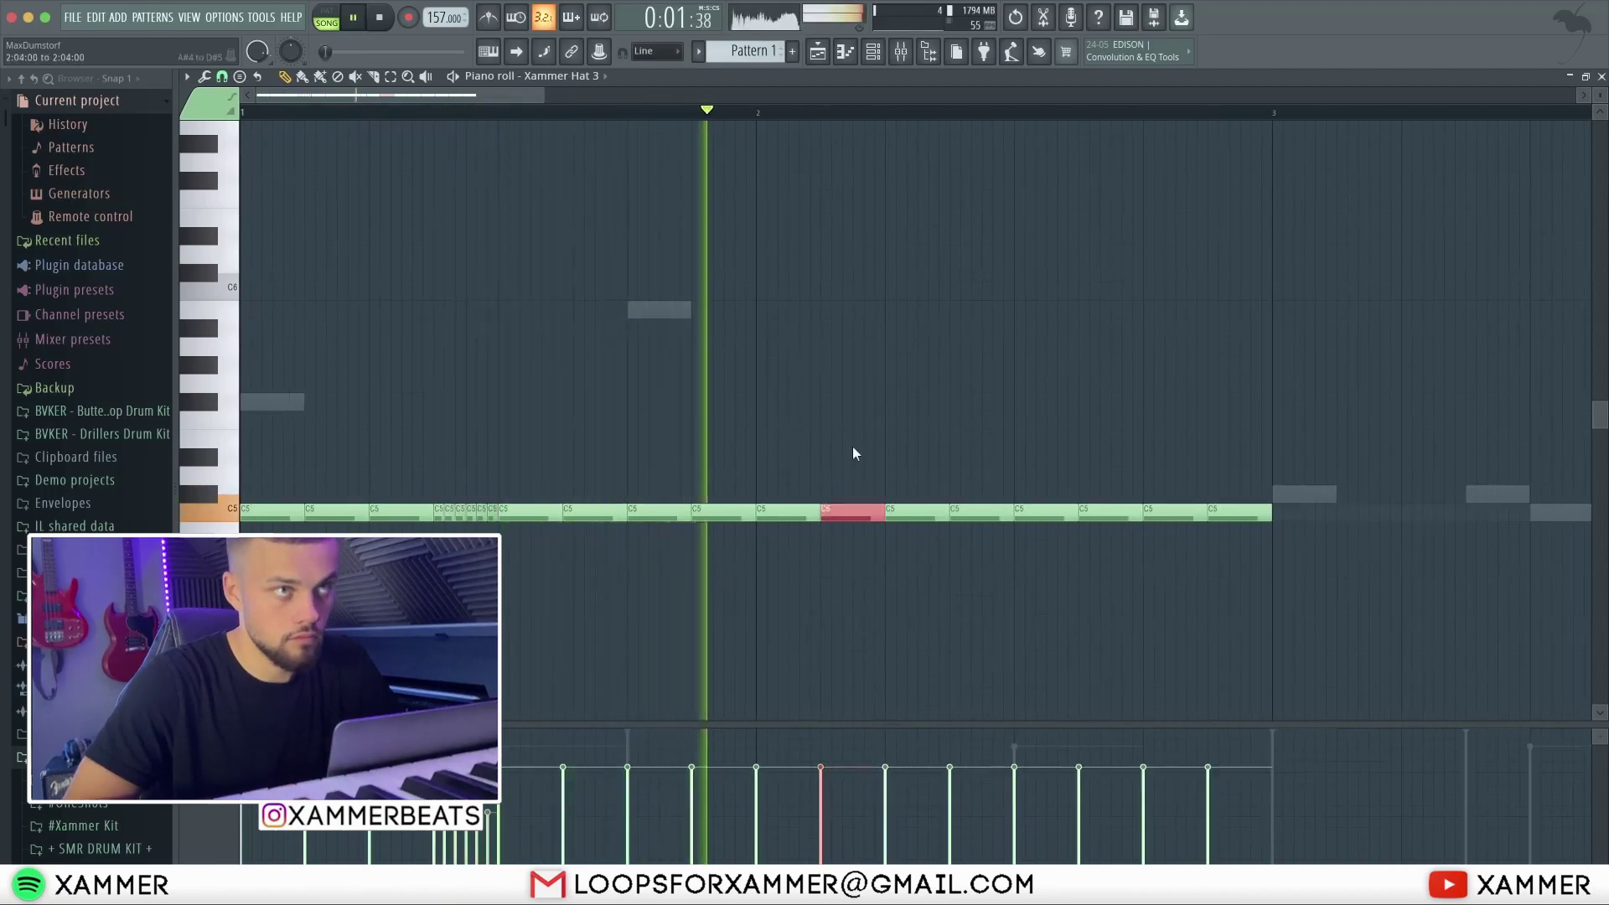
scroll(859, 558, "up", 2)
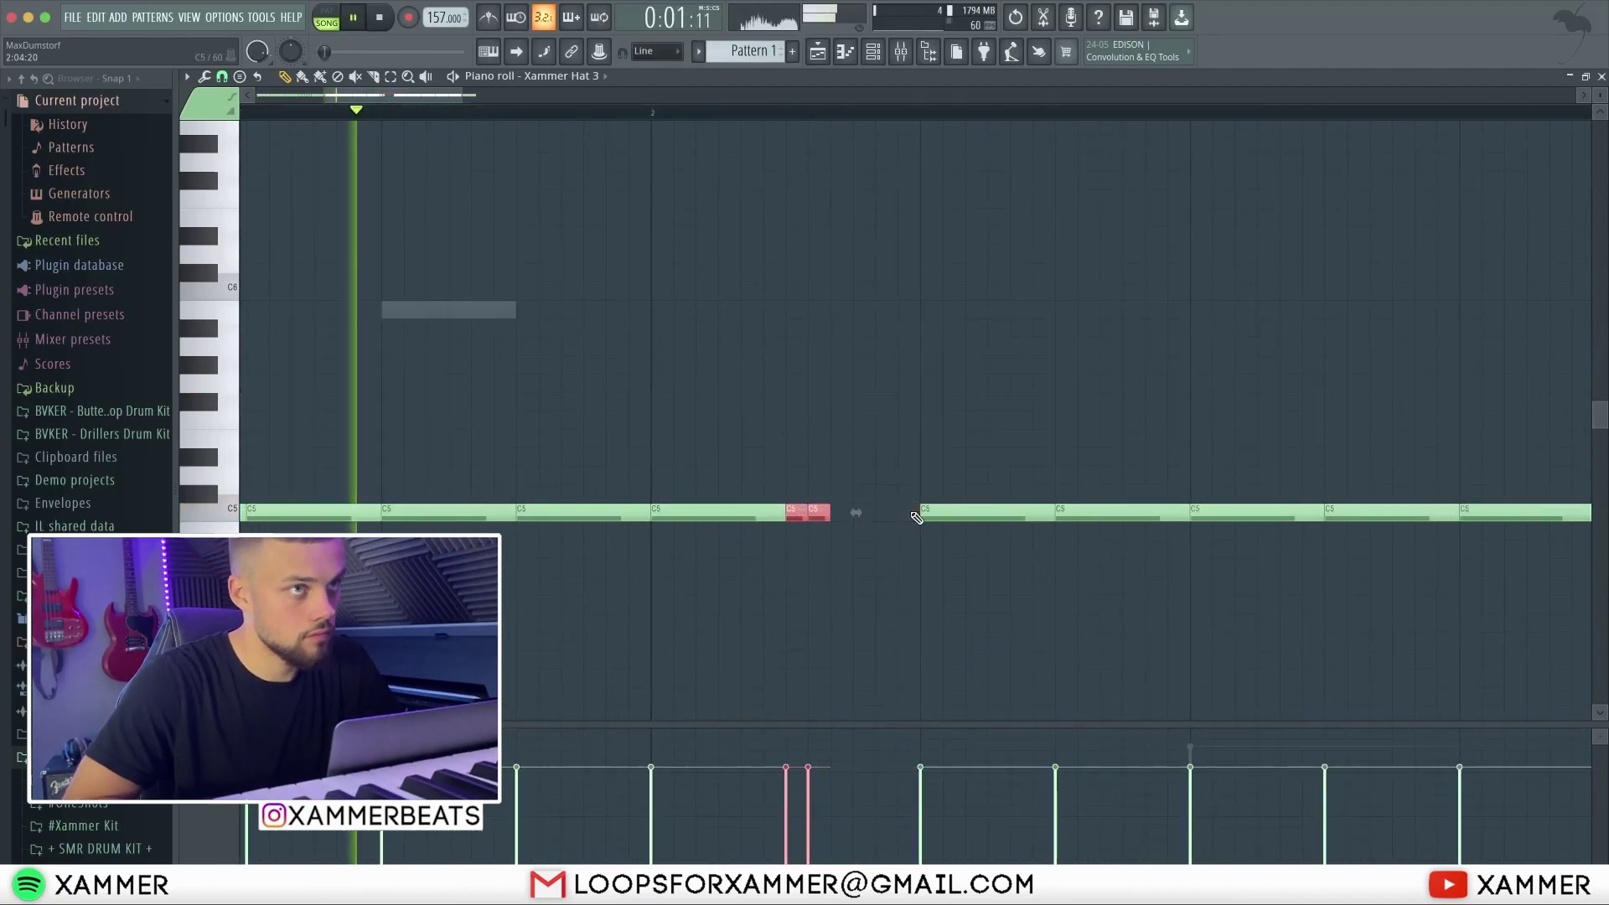
key("shift+Up")
key("shift+Up")
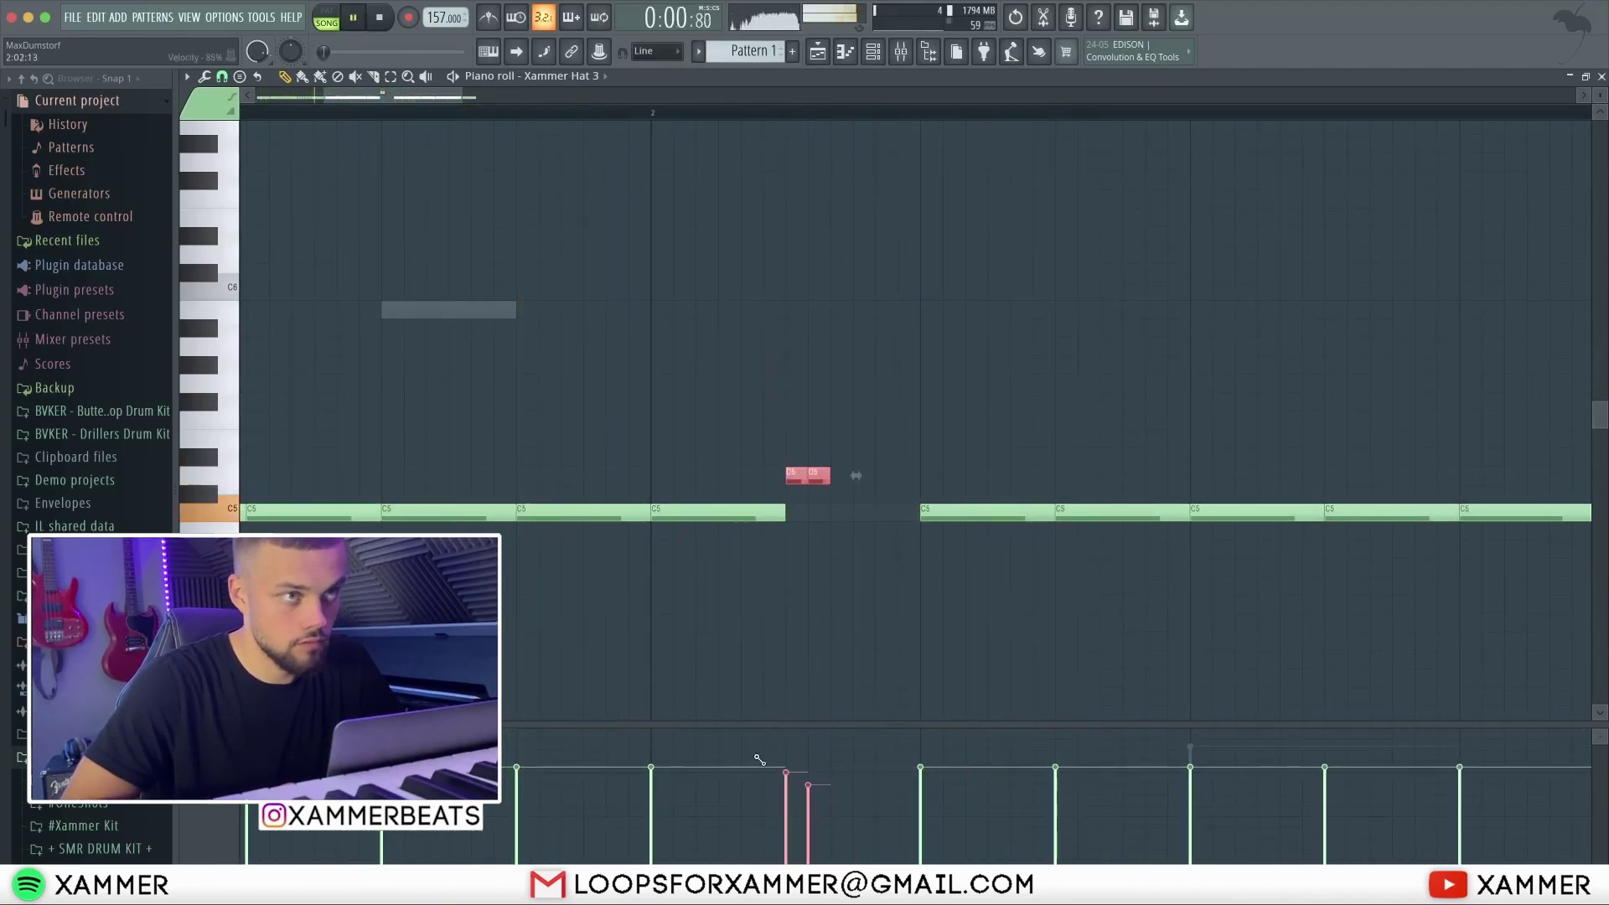
scroll(779, 758, "up", 1)
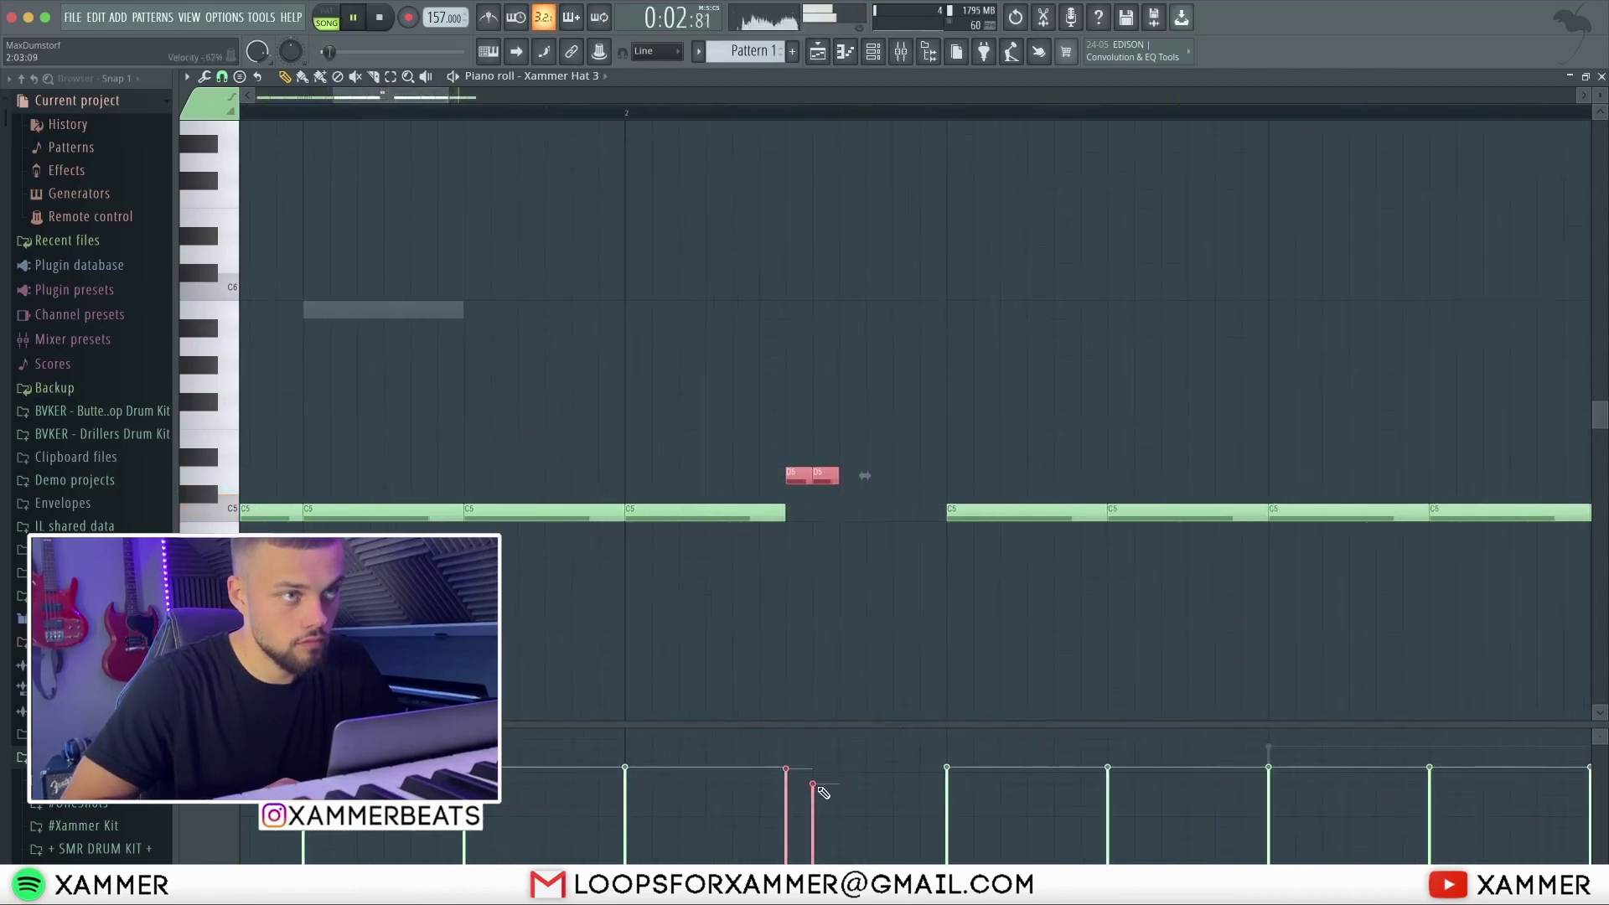
left_click(642, 682)
right_click(640, 682)
scroll(646, 685, "down", 6)
scroll(690, 530, "up", 5)
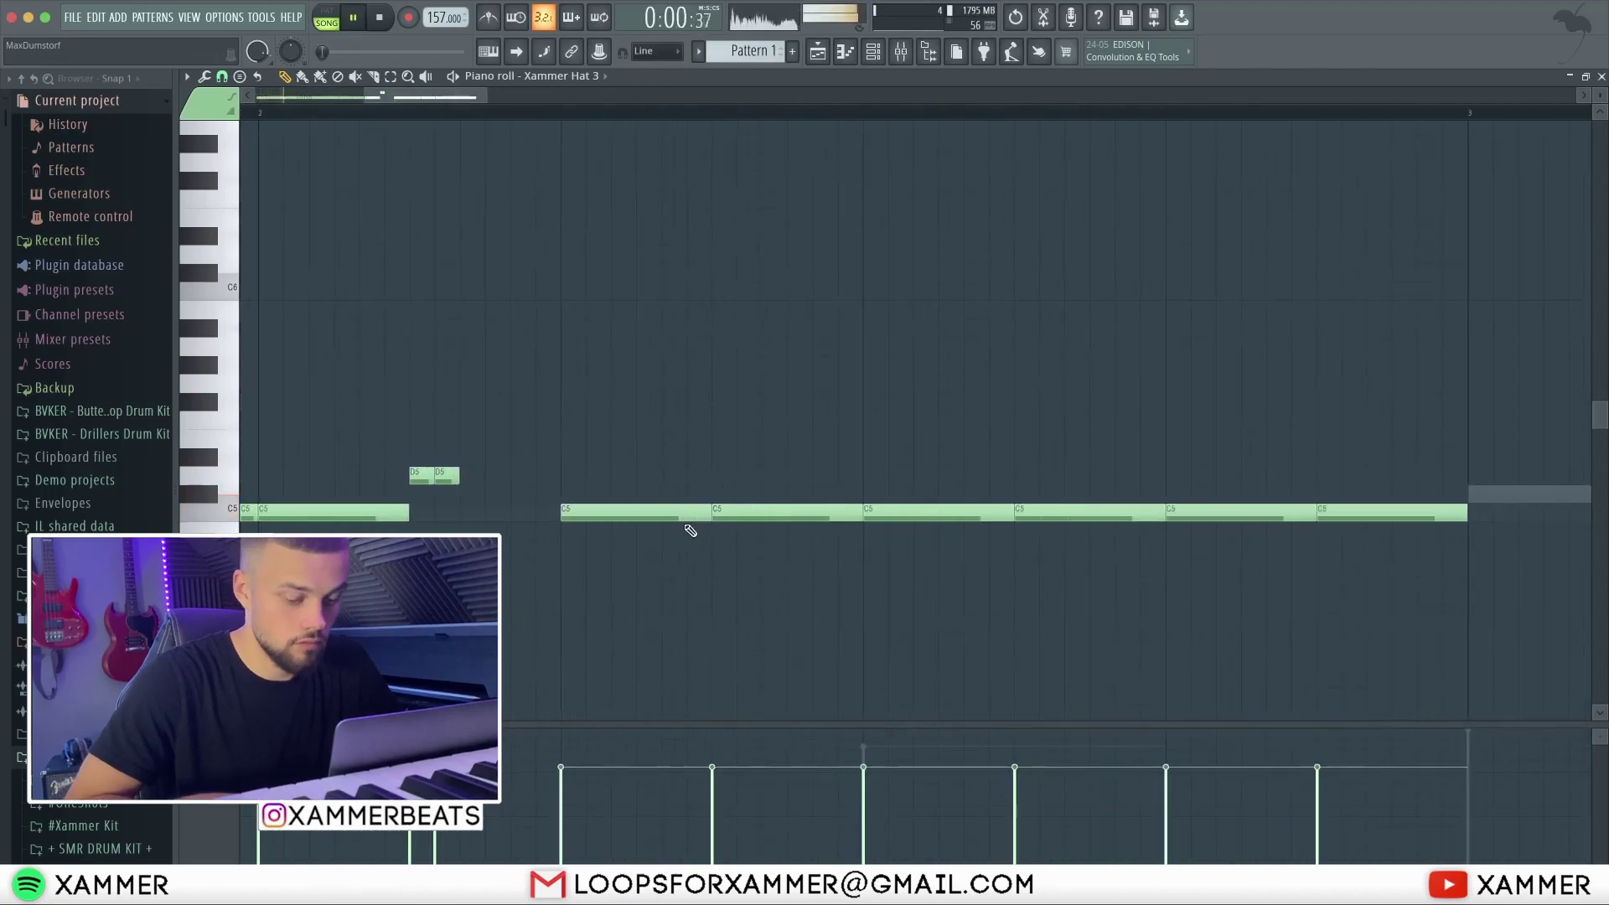
scroll(690, 530, "down", 5)
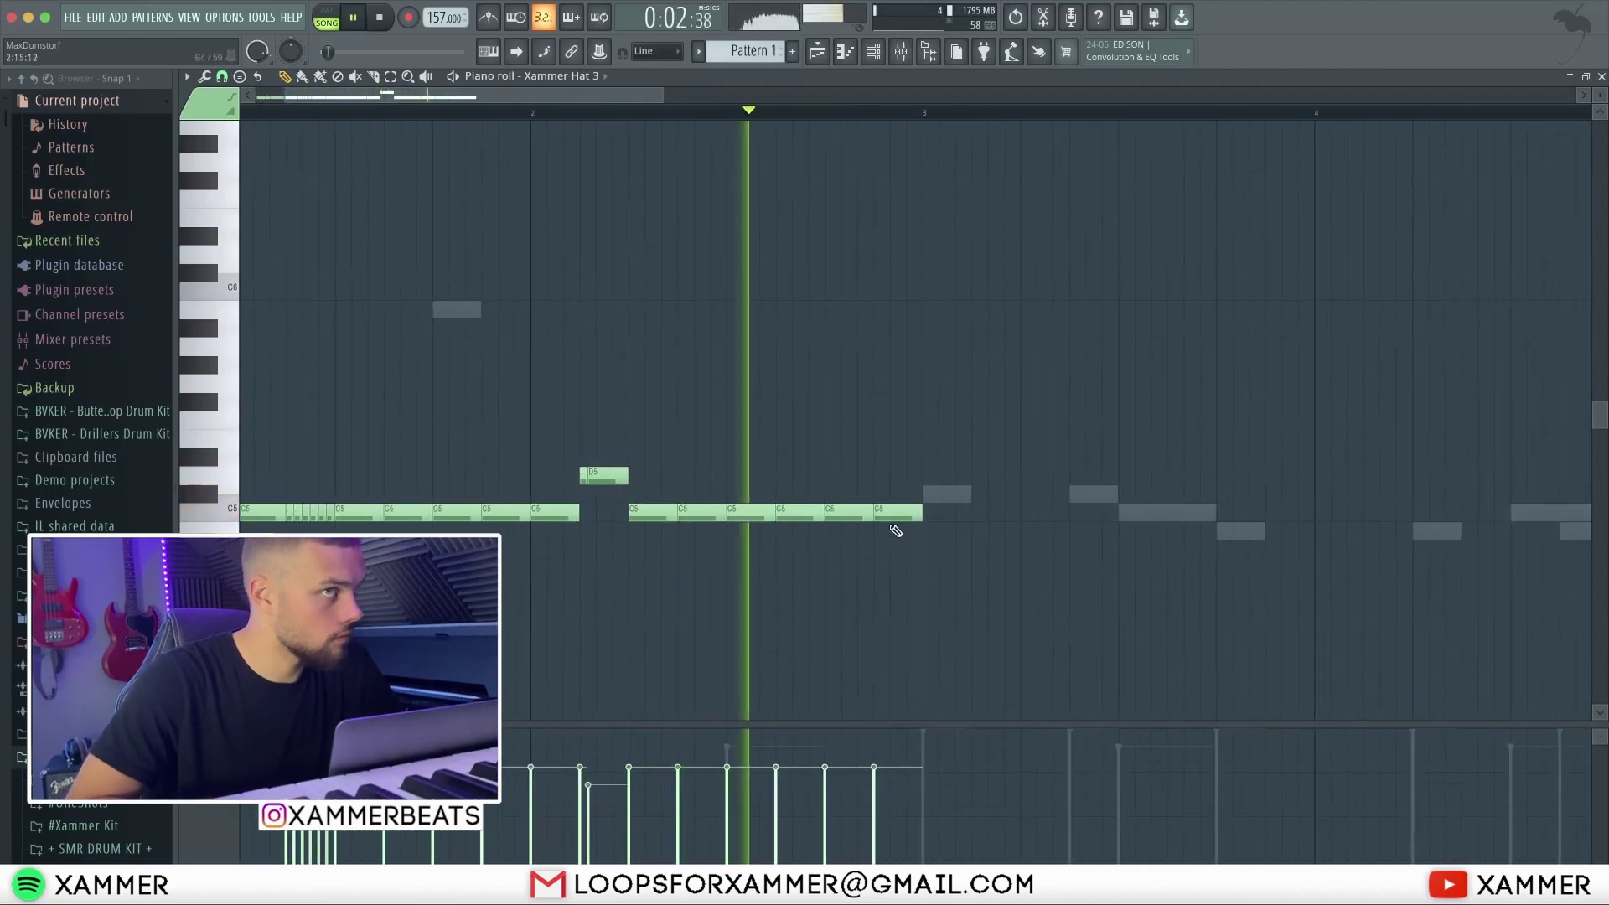
- Delete the last hi-hat note of bar 2 and duplicate the two-bar pattern so the copy starts exactly at bar 3
scroll(929, 561, "down", 3)
key("ctrl+b")
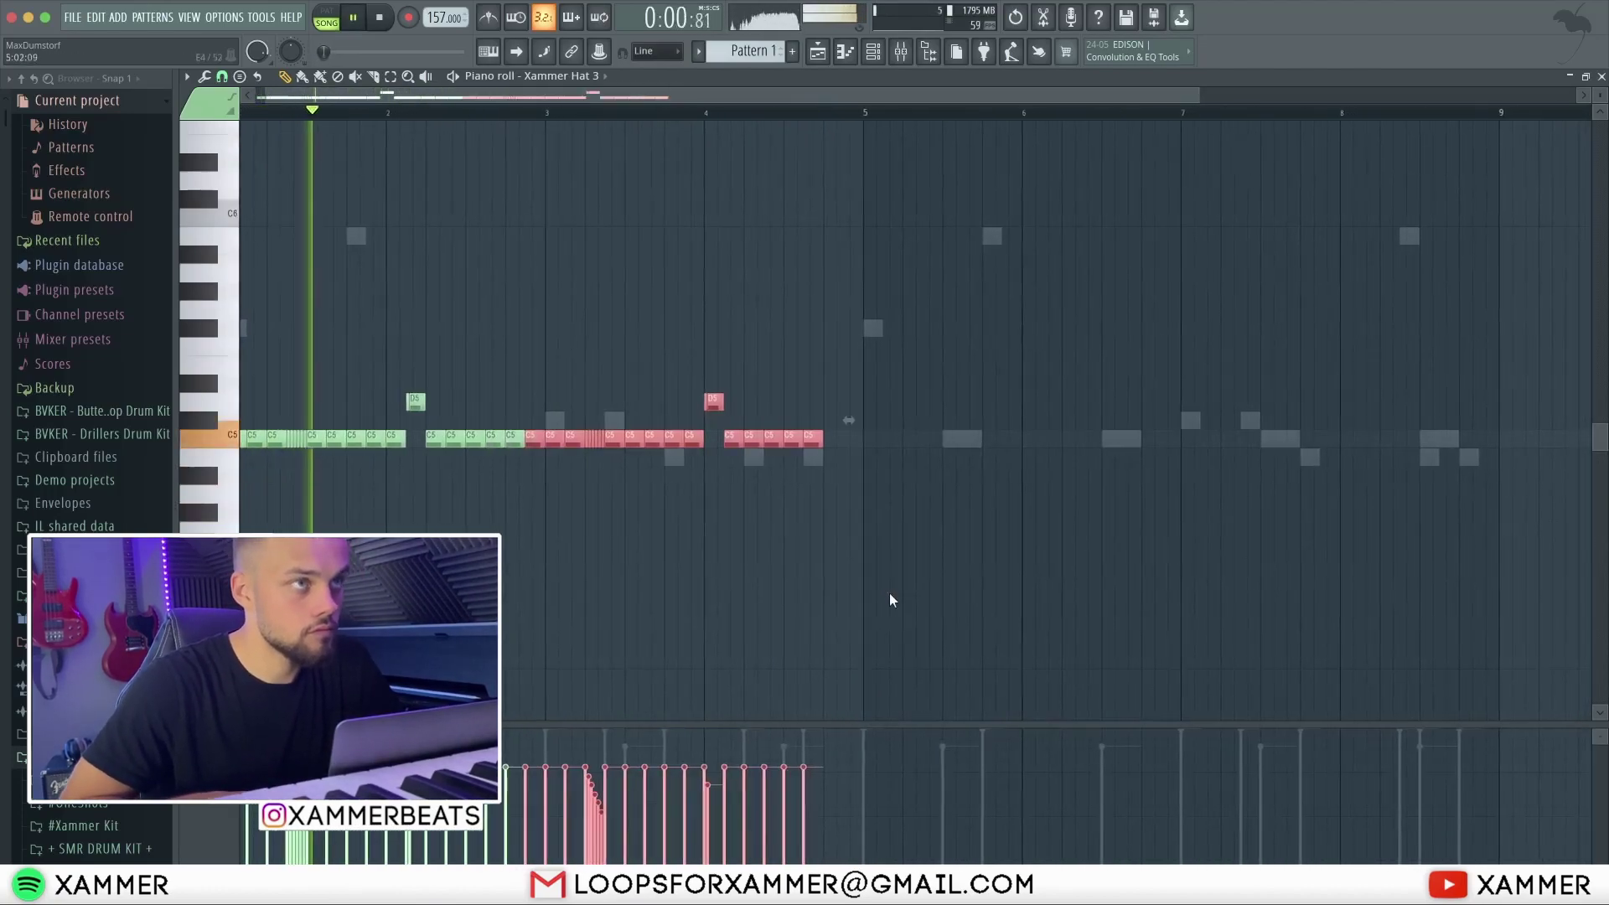
scroll(463, 264, "up", 1)
left_click(222, 77)
left_click(243, 222)
left_click(560, 524, "ctrl")
scroll(679, 589, "down", 2)
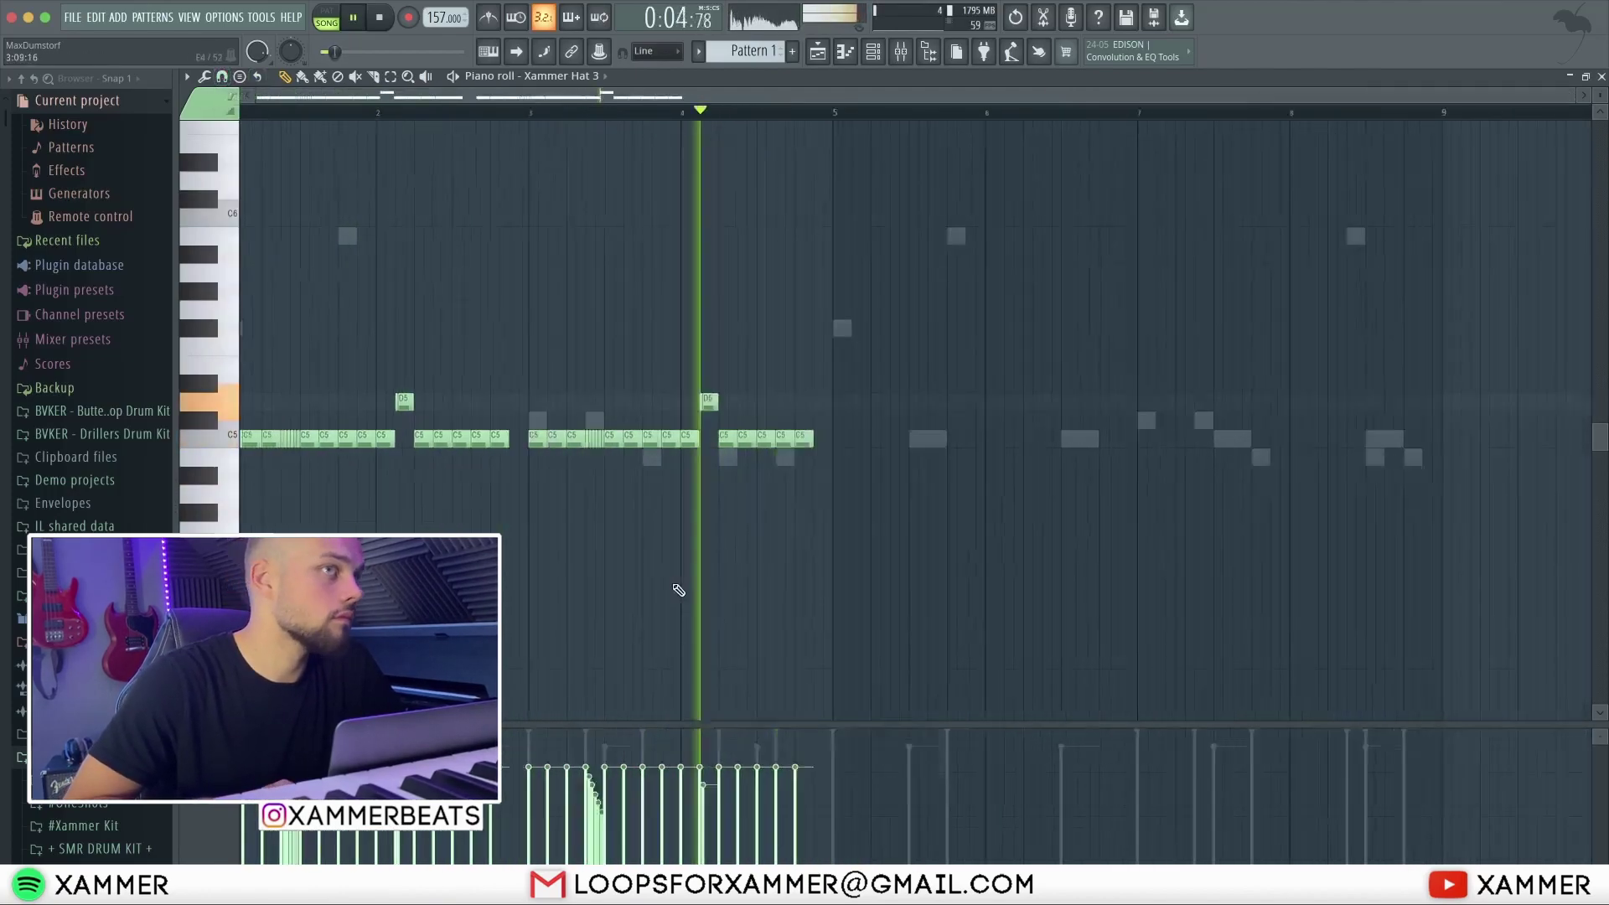
- Duplicate the four-bar hi-hat pattern into bars 5 to 8 and line the copy up with bar 5
left_click_drag(806, 576, 118, 300)
key("ctrl+b")
key("shift+Right")
key("shift+Right")
key("shift+Left")
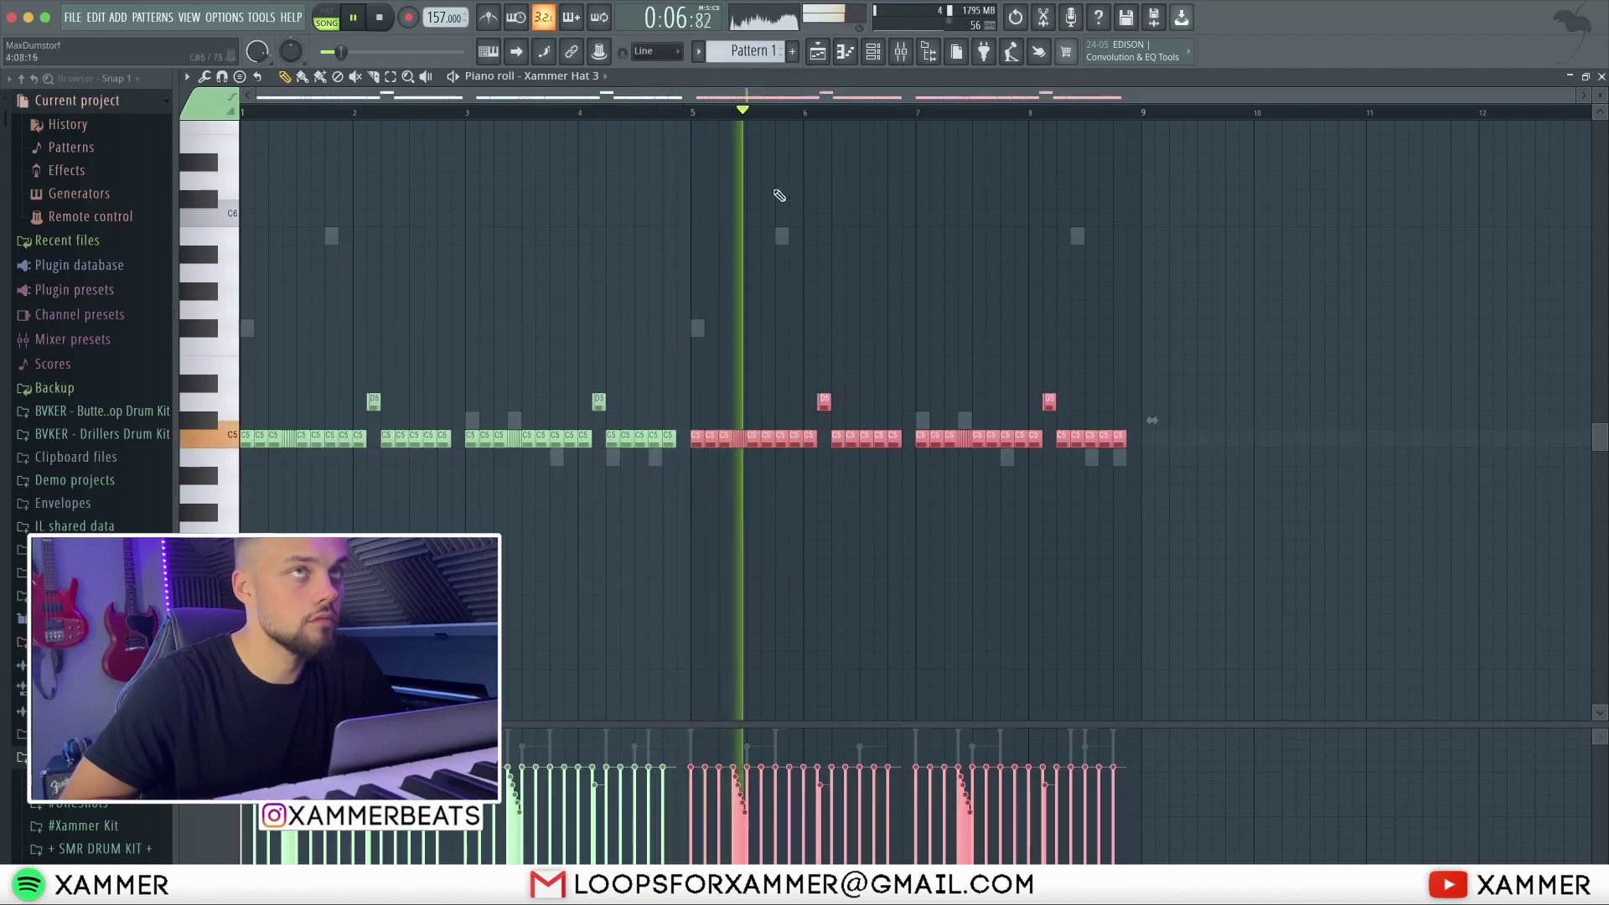
- Clone the Xammer Hat 3 channel and reverse the clone's sample
key("F6")
right_click(994, 355)
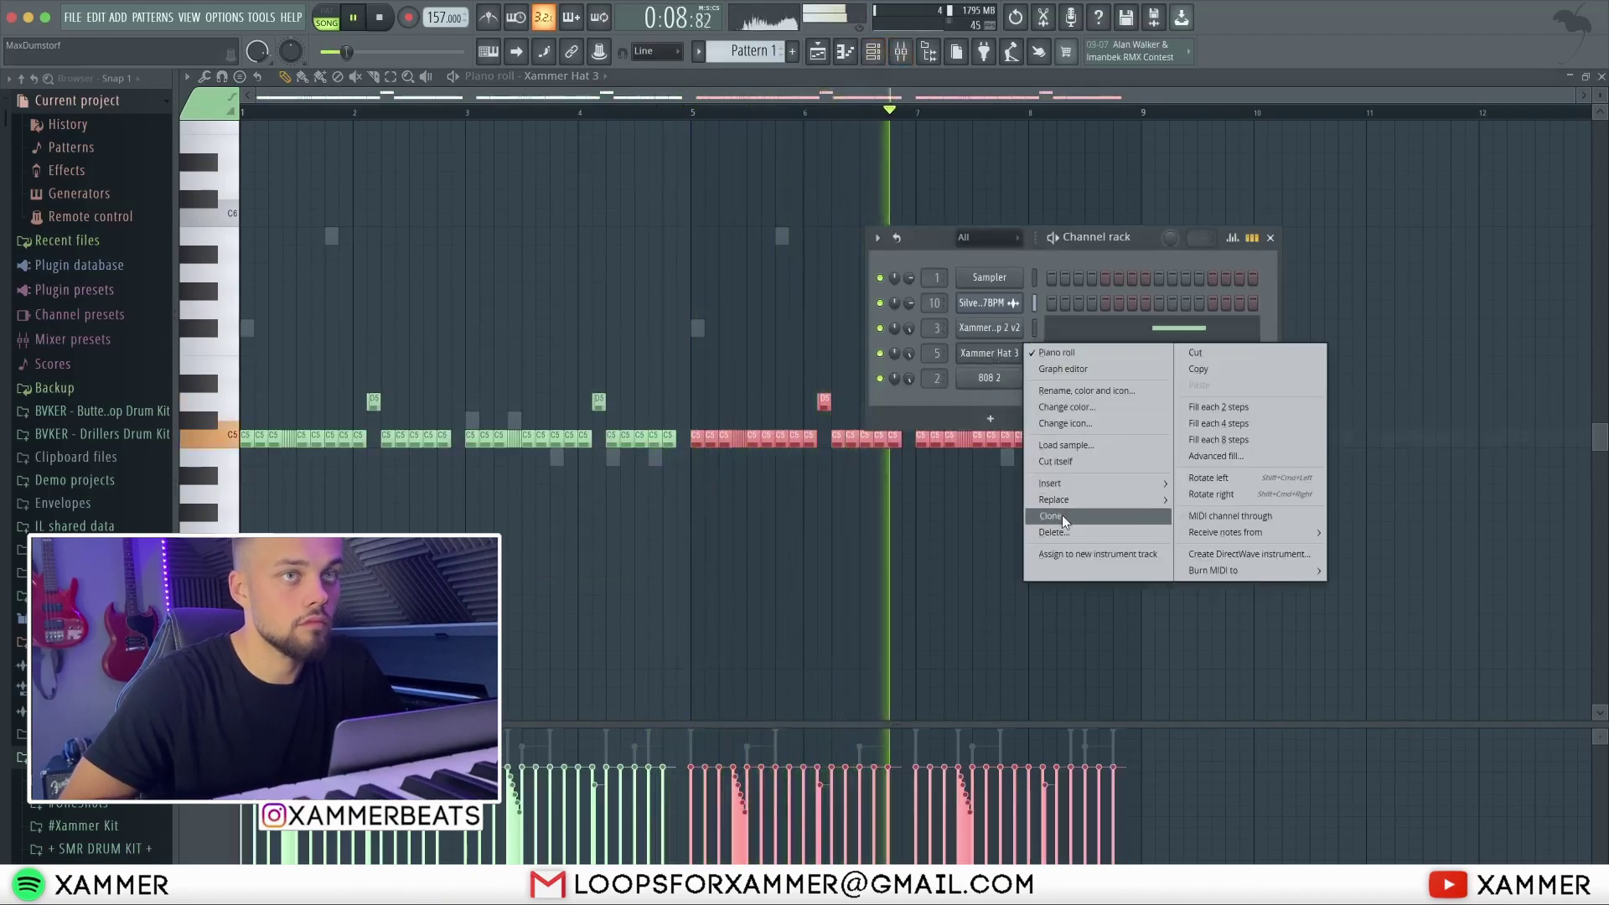
left_click(1063, 514)
key("space")
left_click(1010, 392)
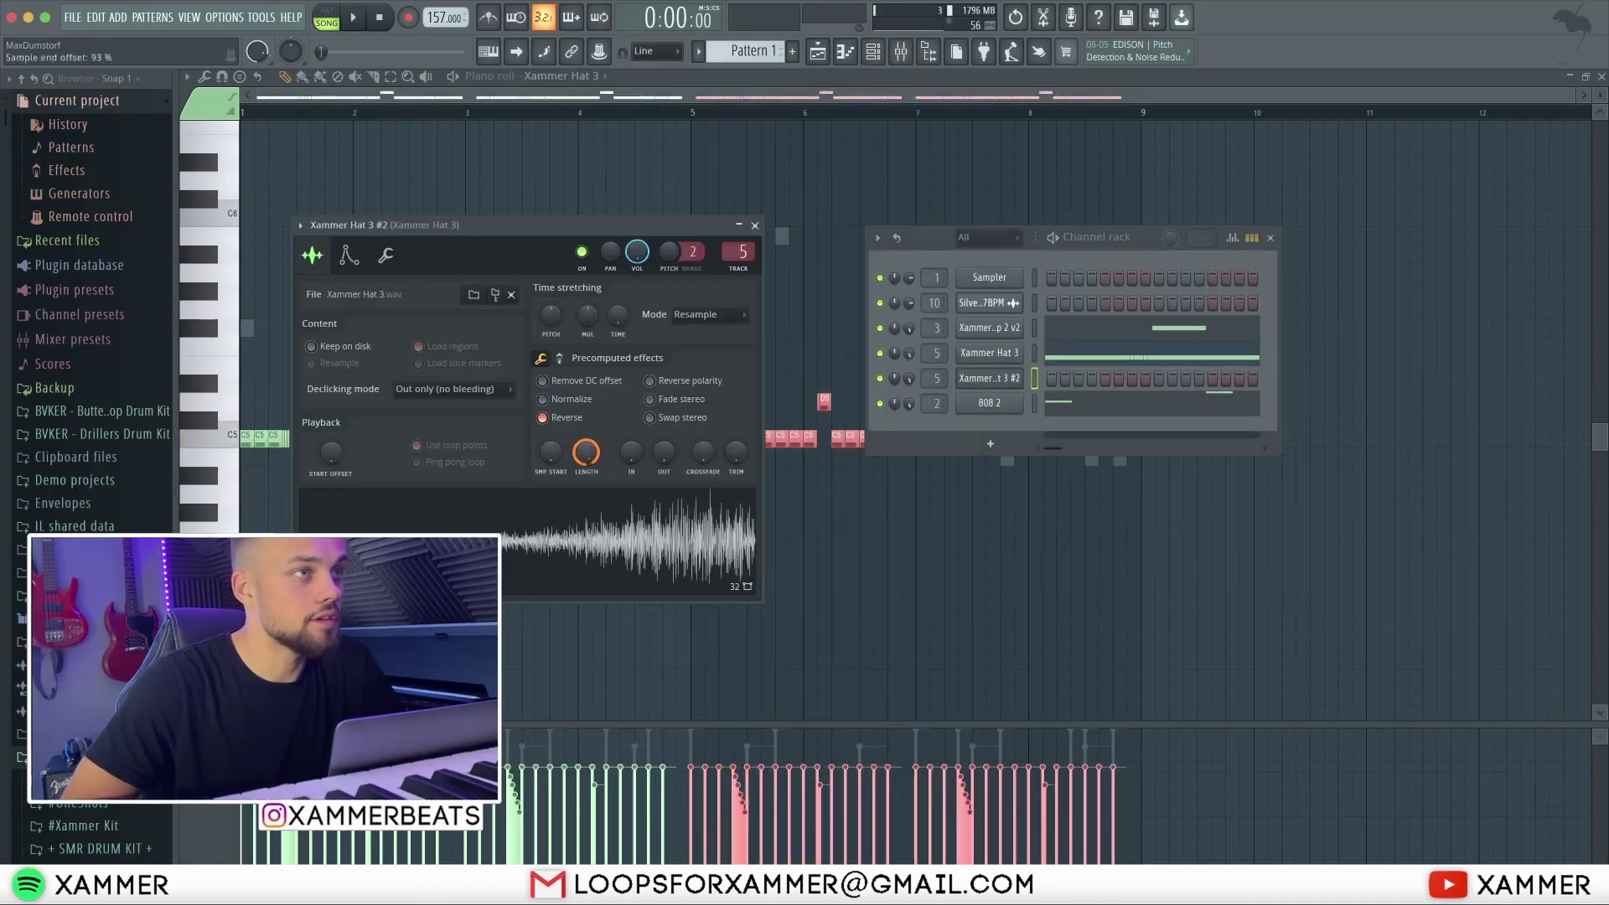
- Place C5 notes of the reversed hat in the gaps at the ends of bars 2, 4, 6 and 8
right_click(992, 378)
left_click(1019, 379)
right_click(1019, 379)
left_click(1059, 379)
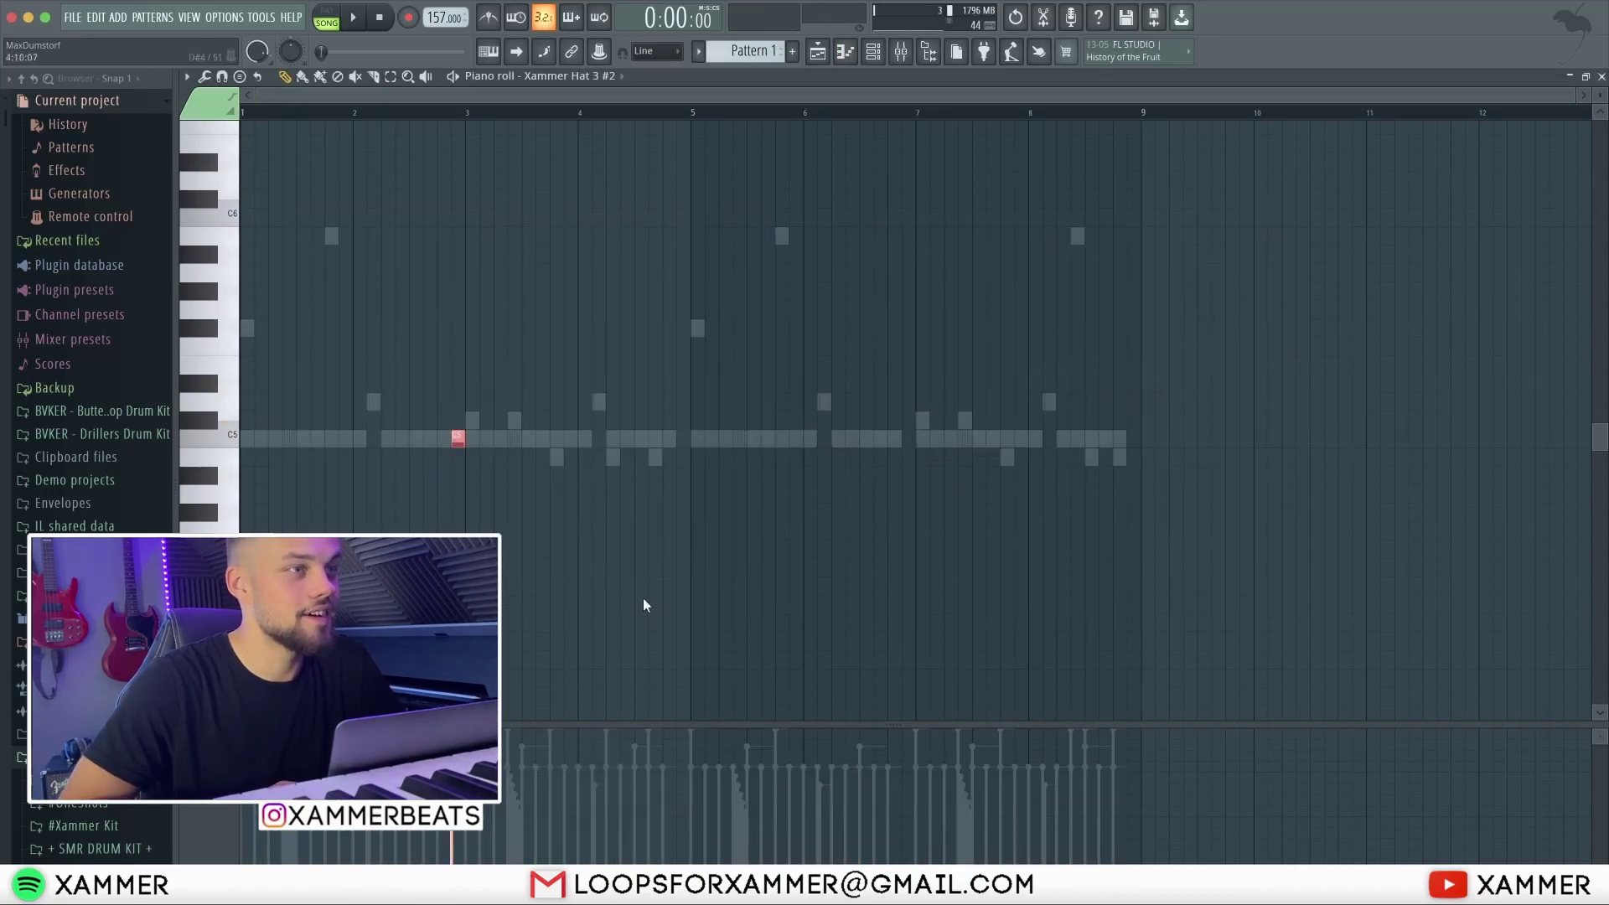
scroll(643, 605, "right", 1)
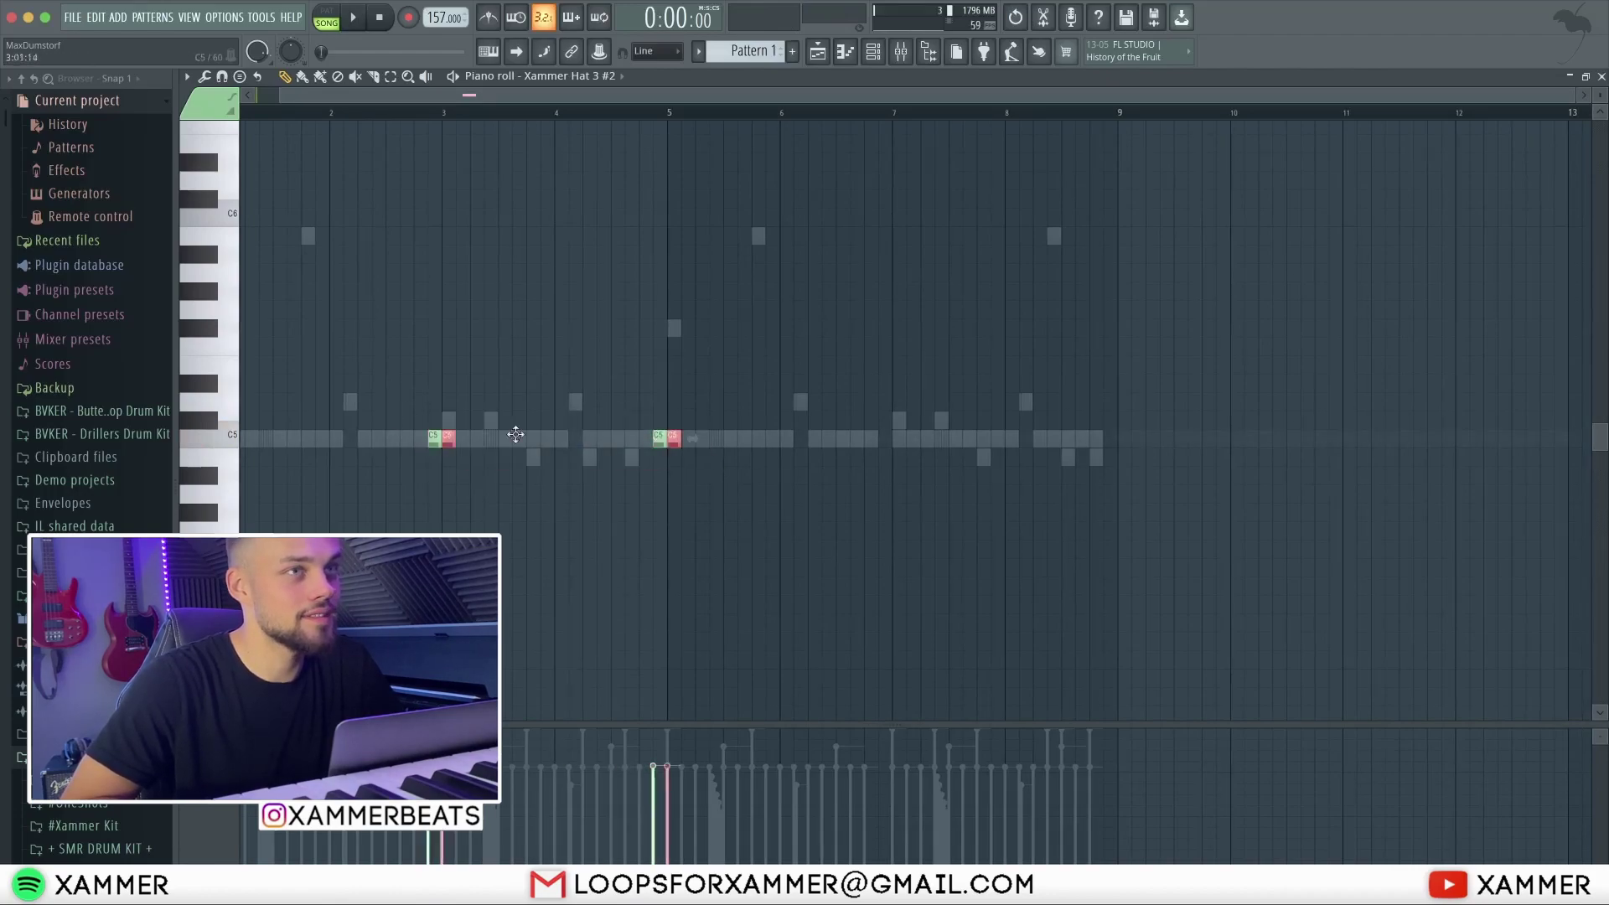
- Look over the mixer levels and audition samples from the XAMMER GO TO snare folder against the beat
left_click(908, 54)
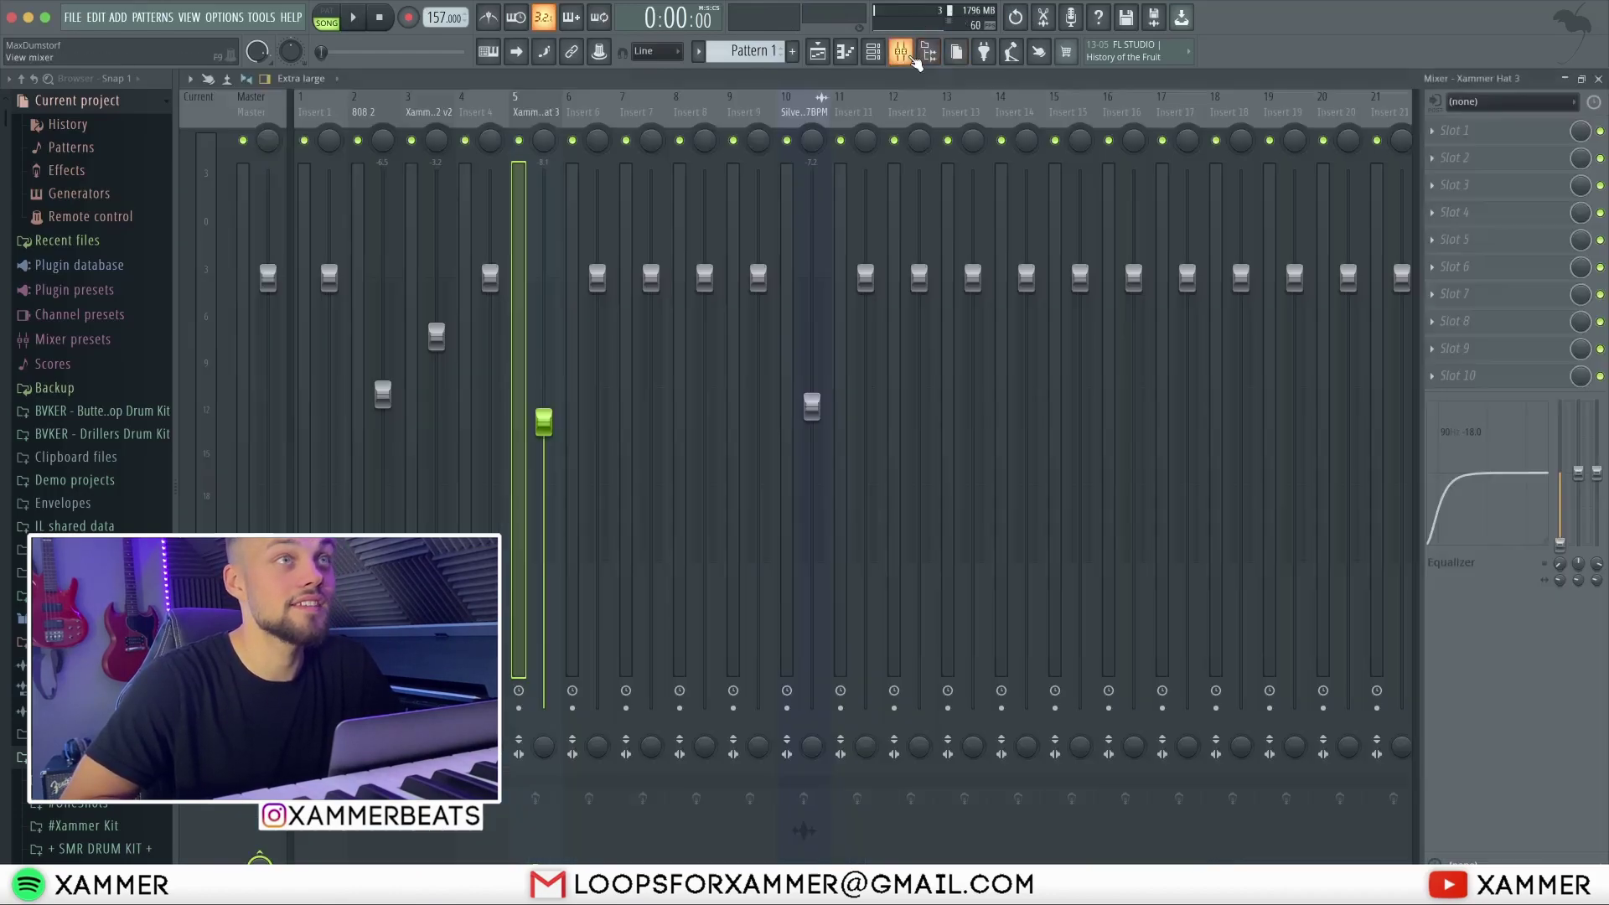
left_click(437, 345)
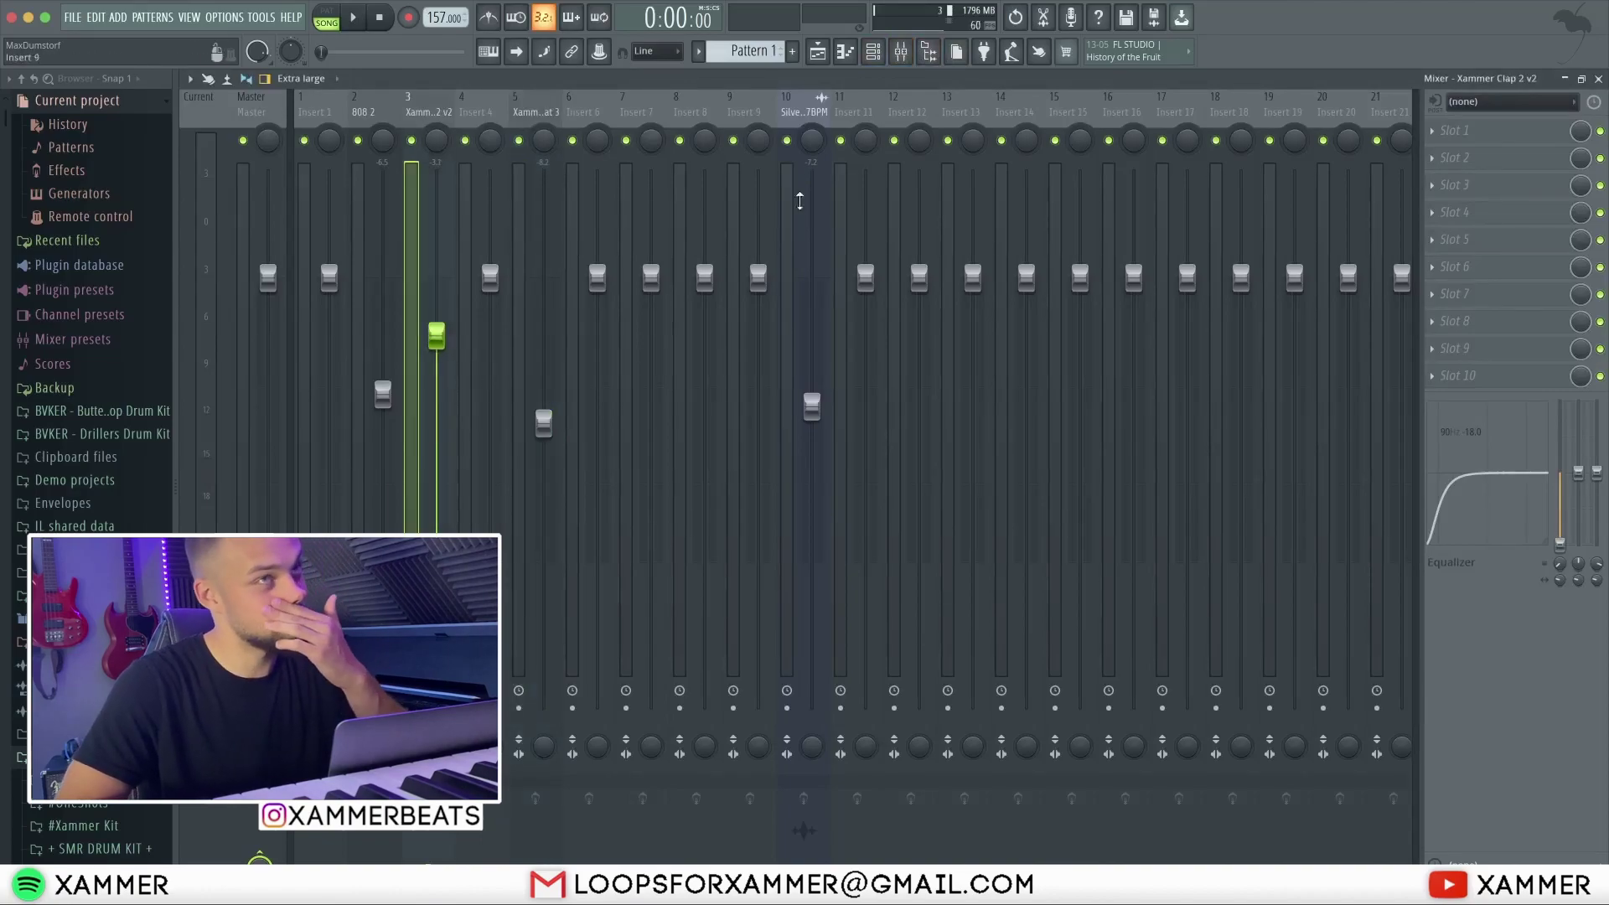
left_click(874, 60)
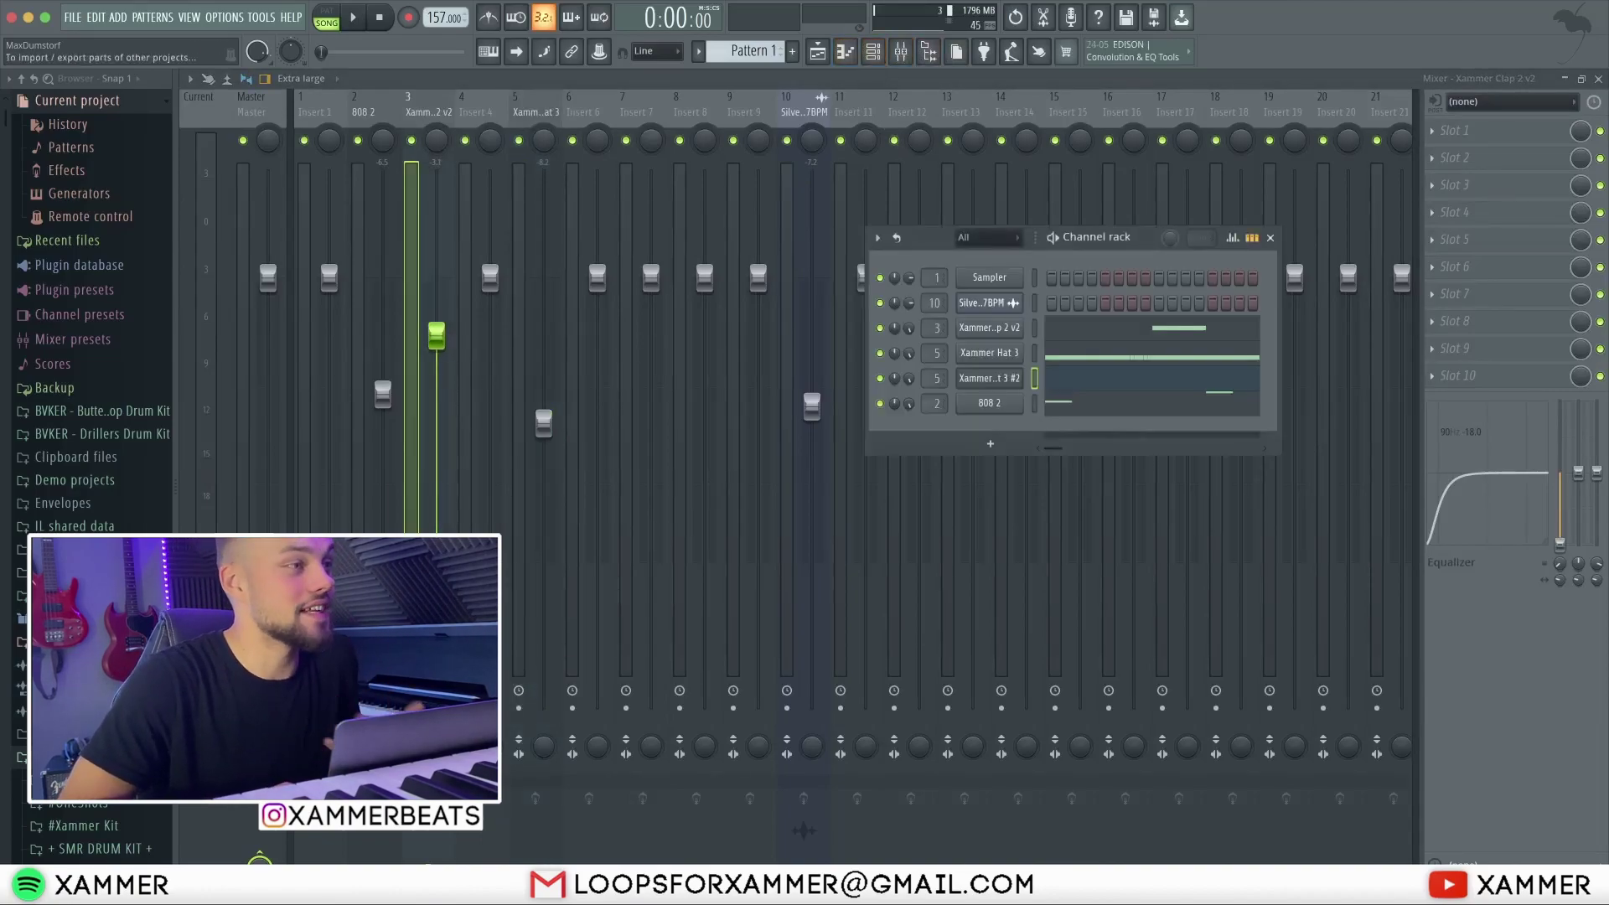
scroll(86, 823, "down", 8)
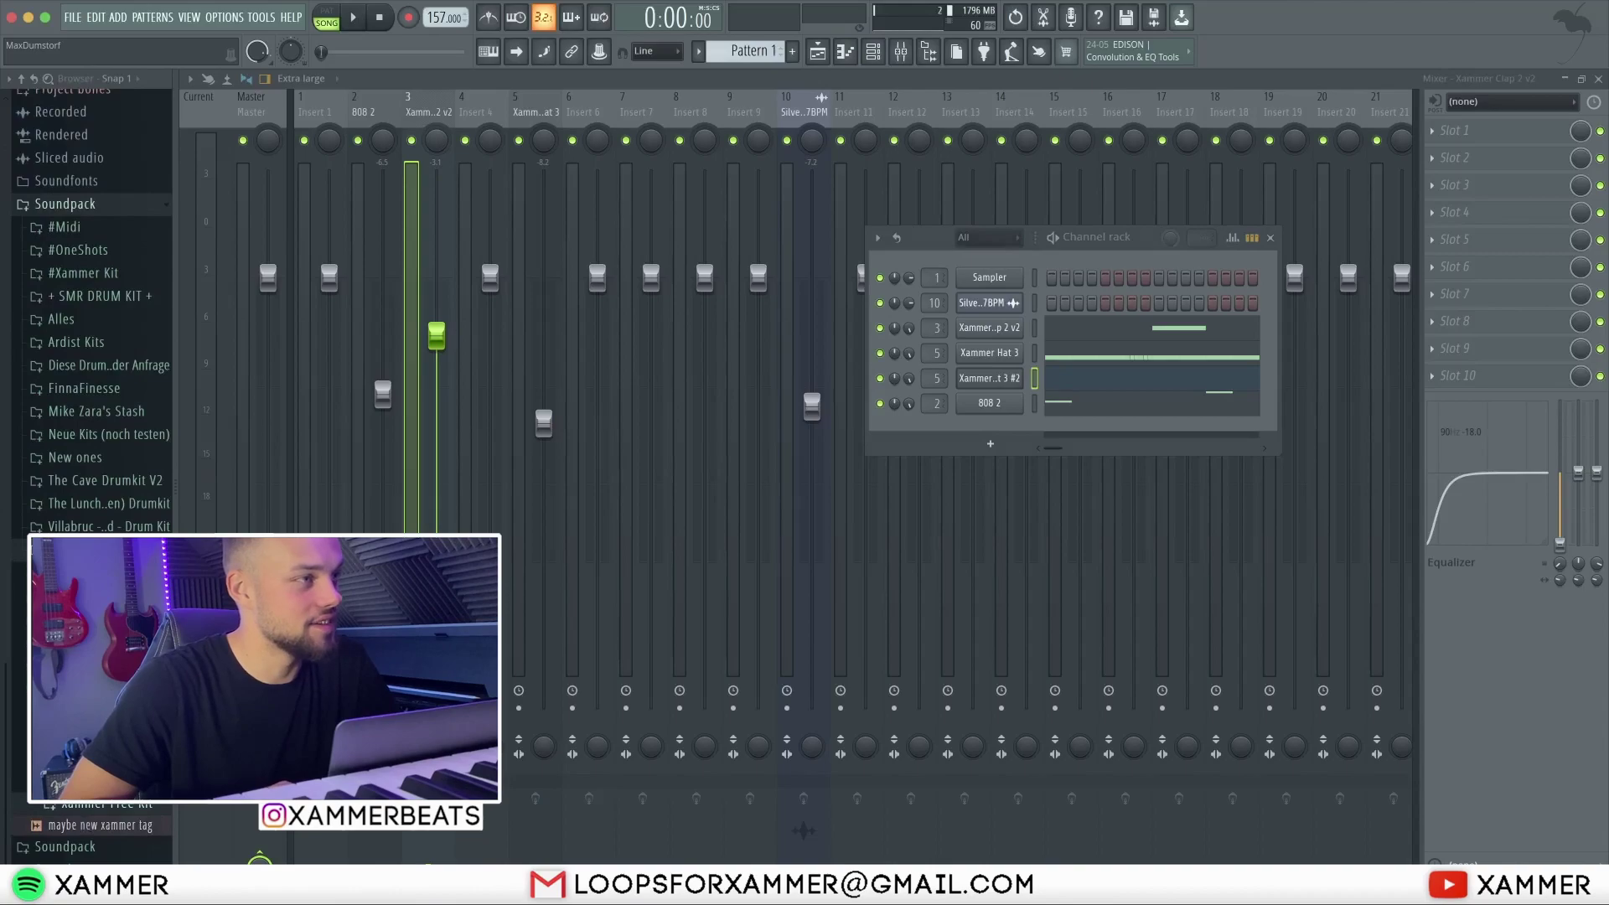
left_click(84, 756)
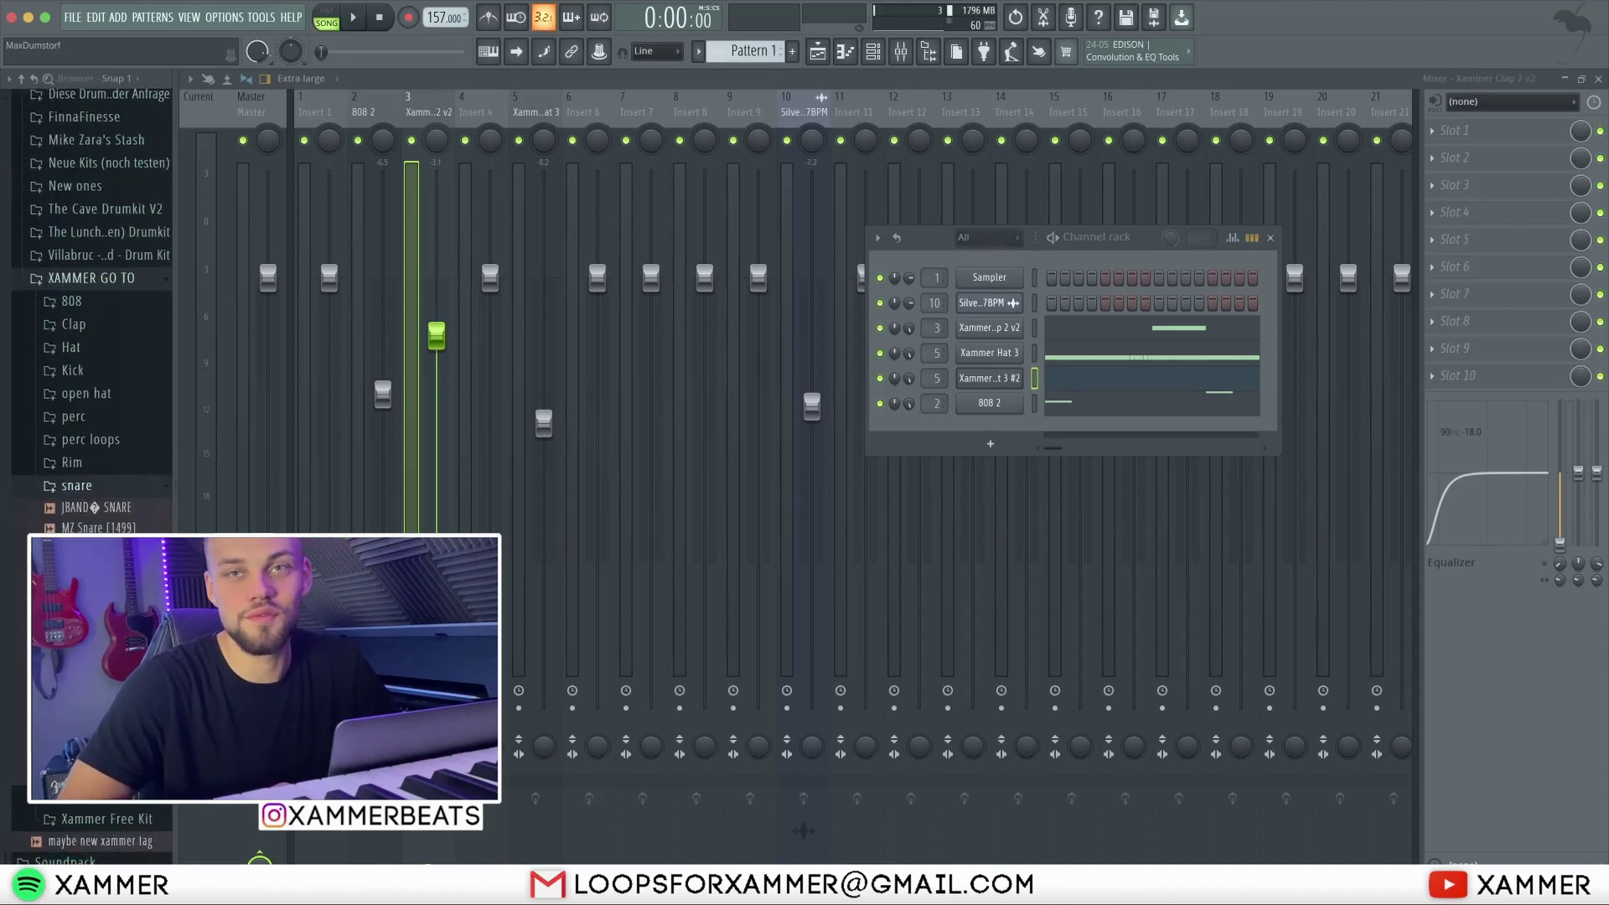
key("space")
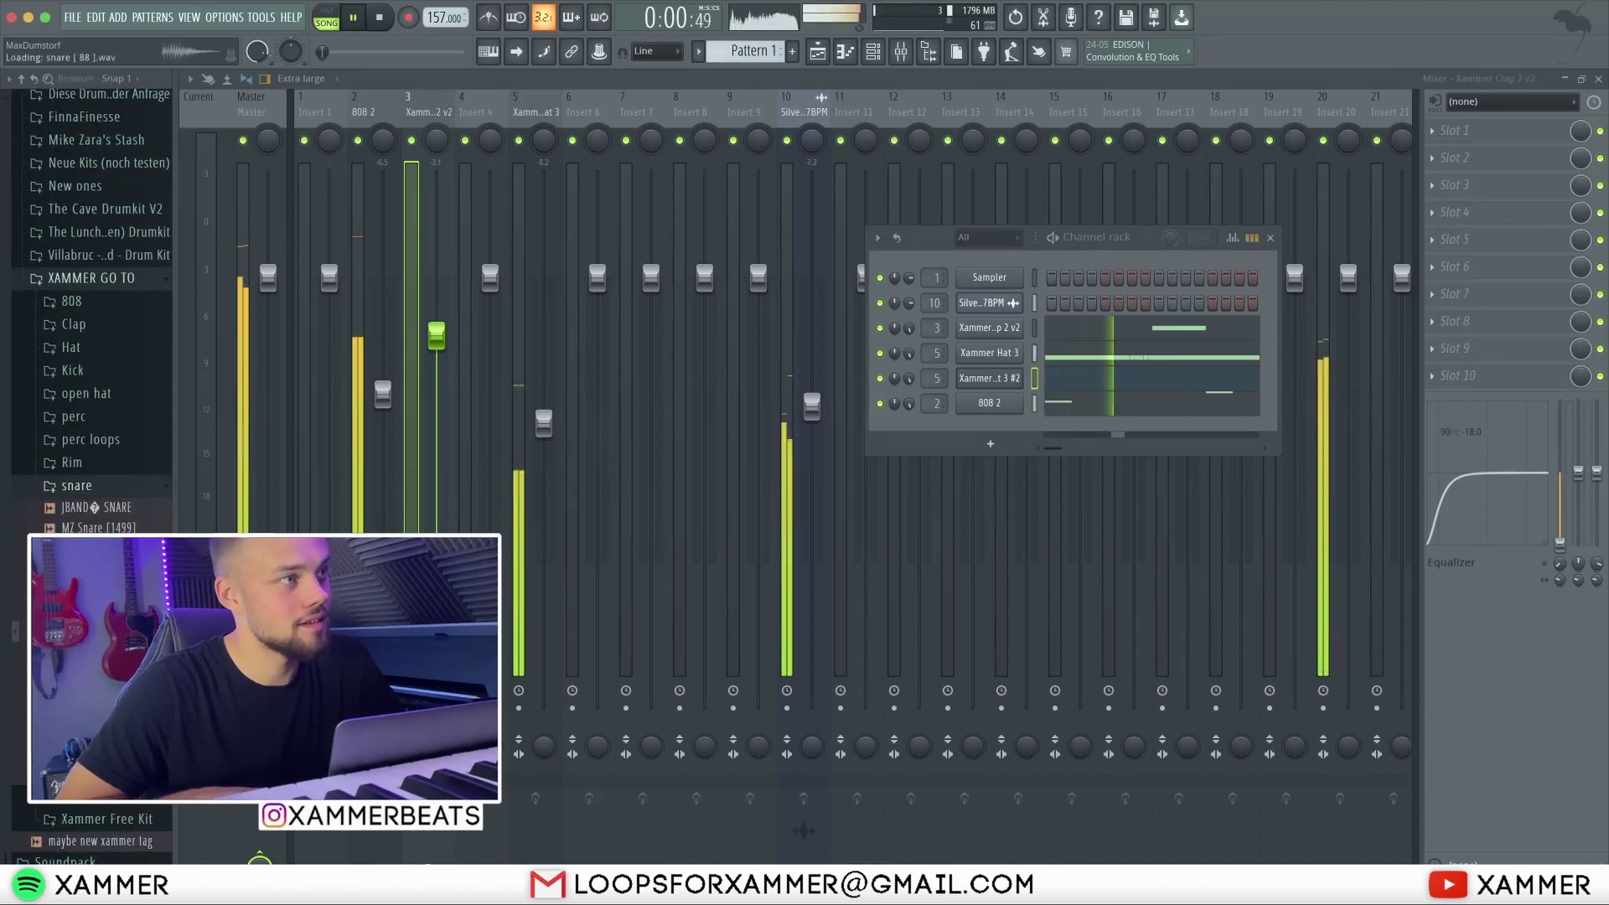
left_click(115, 493)
- Audition the Xammer Free Kit snares against the beat and add Snare 2 as a new channel
left_click(98, 809)
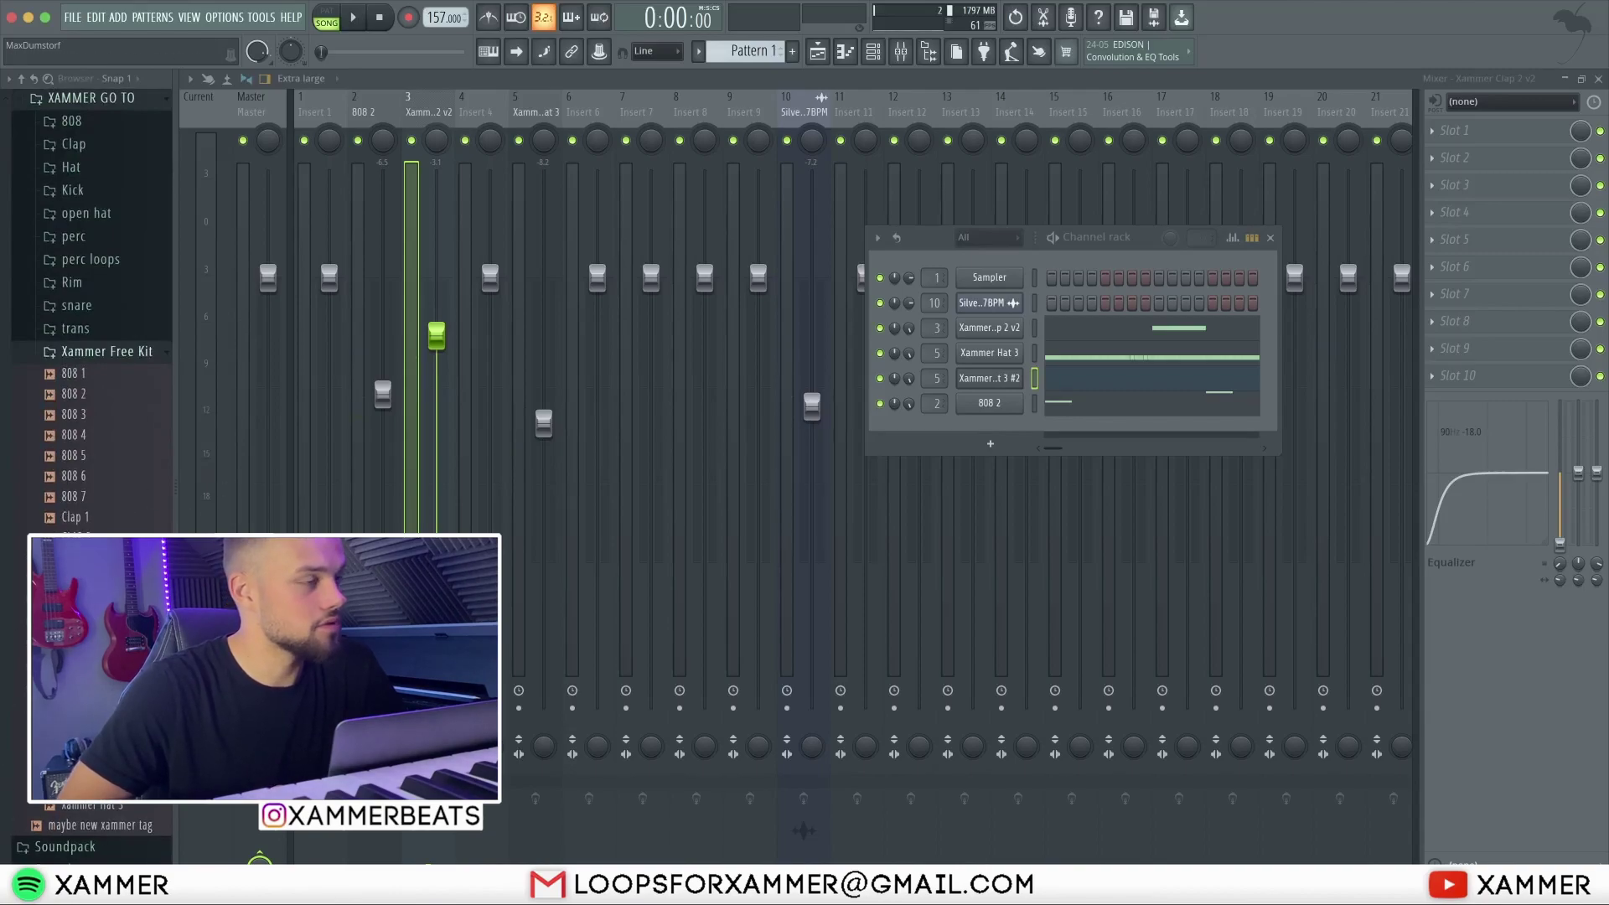
key("space")
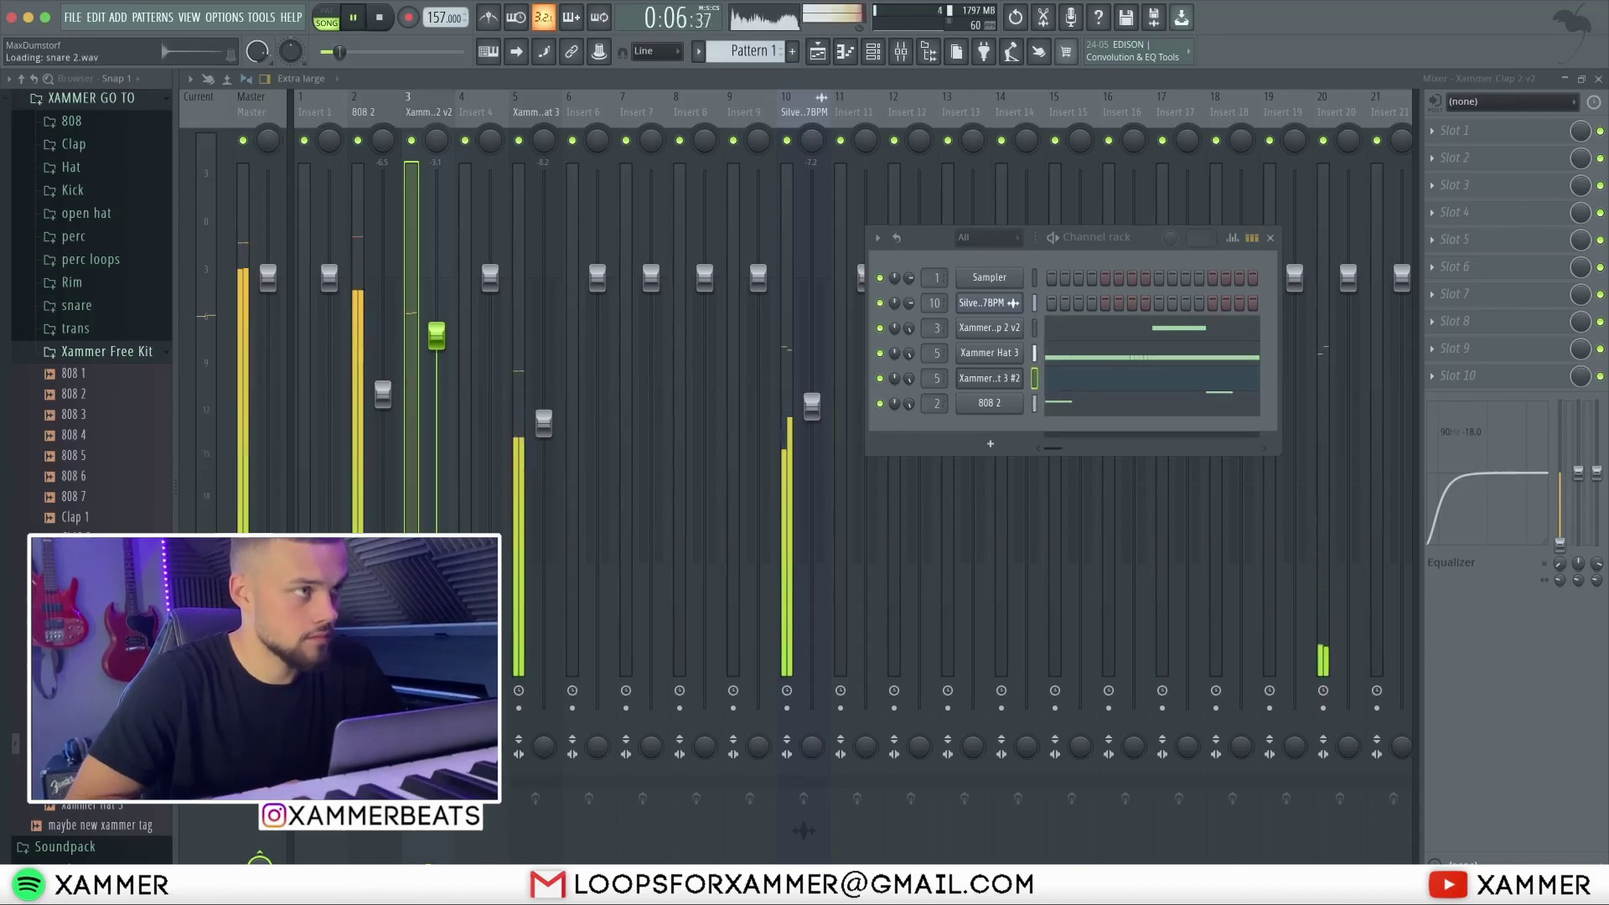
key("space")
left_click_drag(1014, 442, 1011, 434)
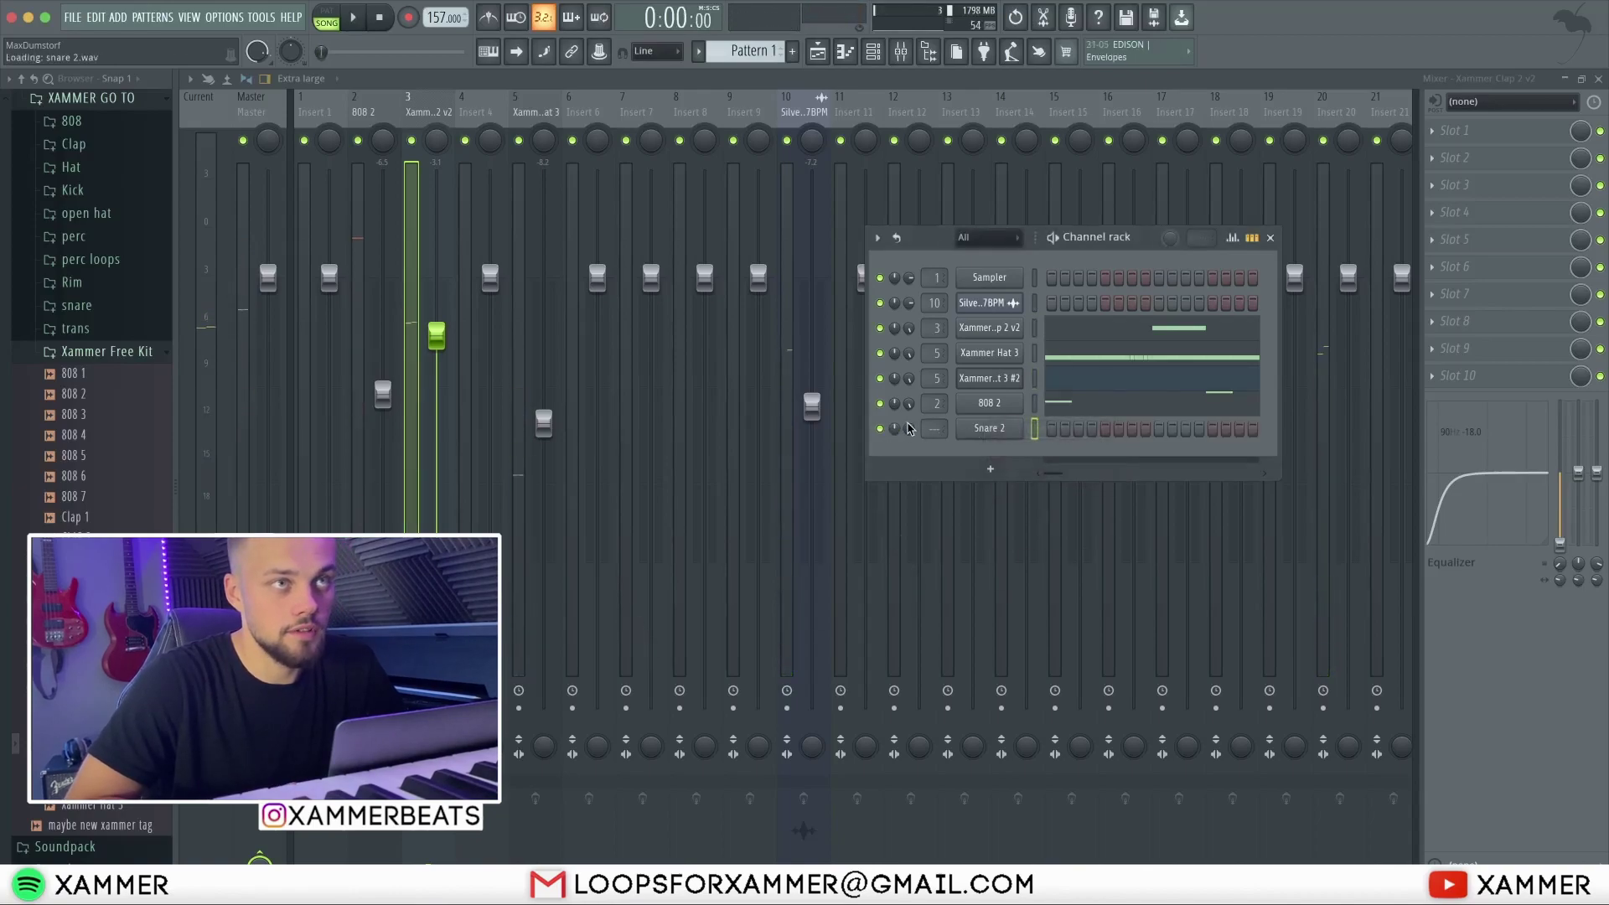
- Place Snare 2 C5 notes on step 15 of bars 2, 4, 6 and 8 by drawing one and duplicating it
right_click(959, 426)
left_click(1039, 429)
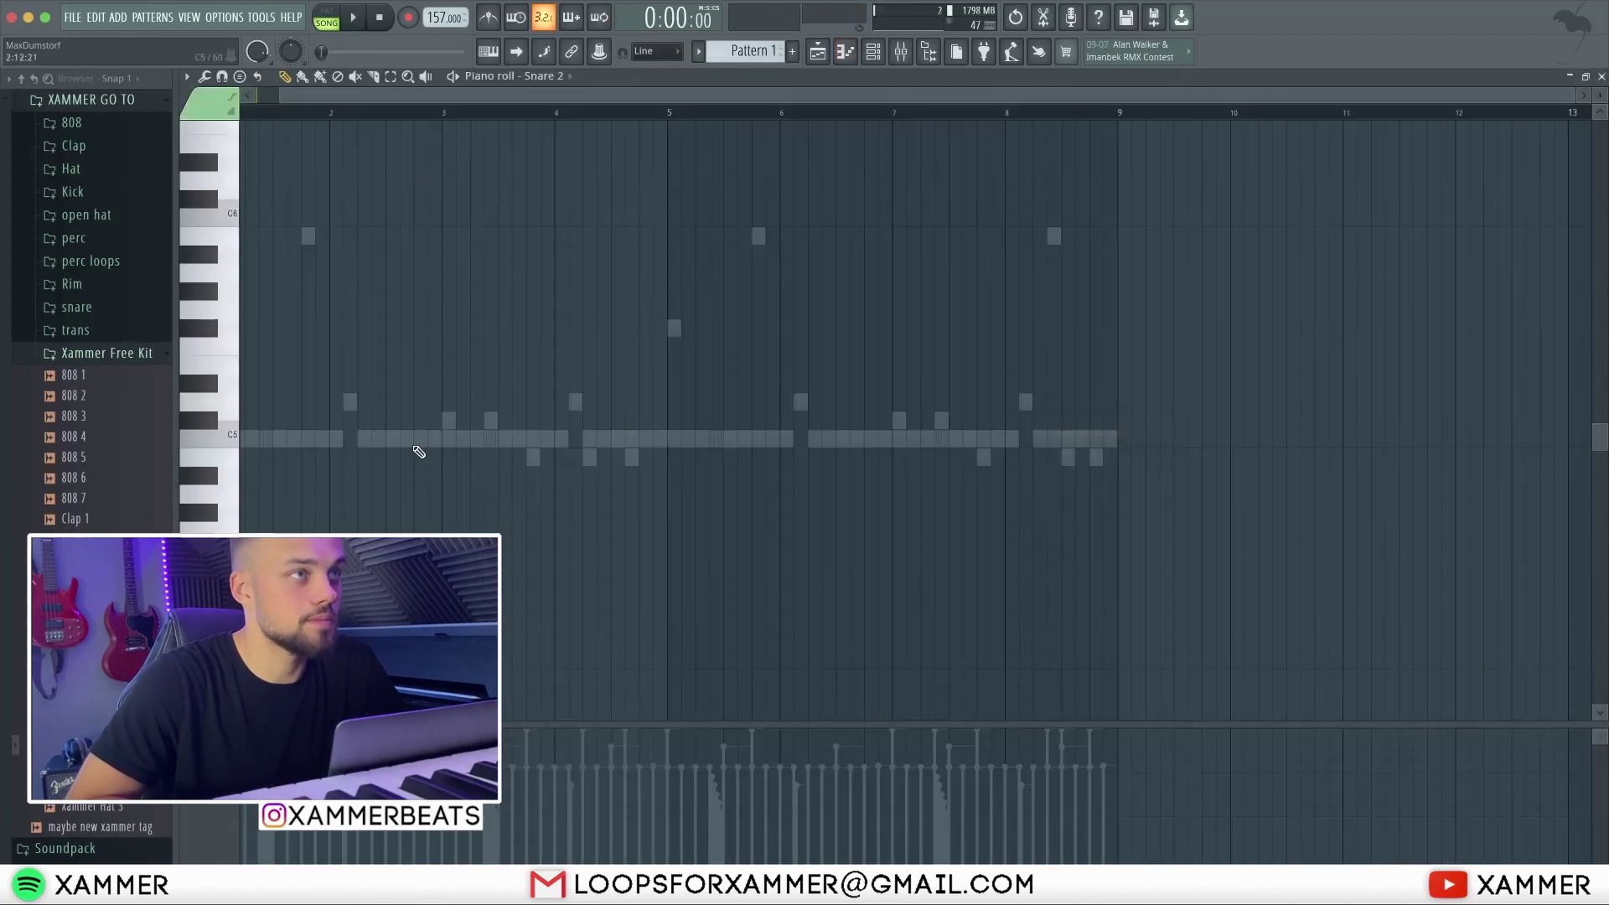
scroll(419, 452, "down", 2)
scroll(419, 452, "left", 1)
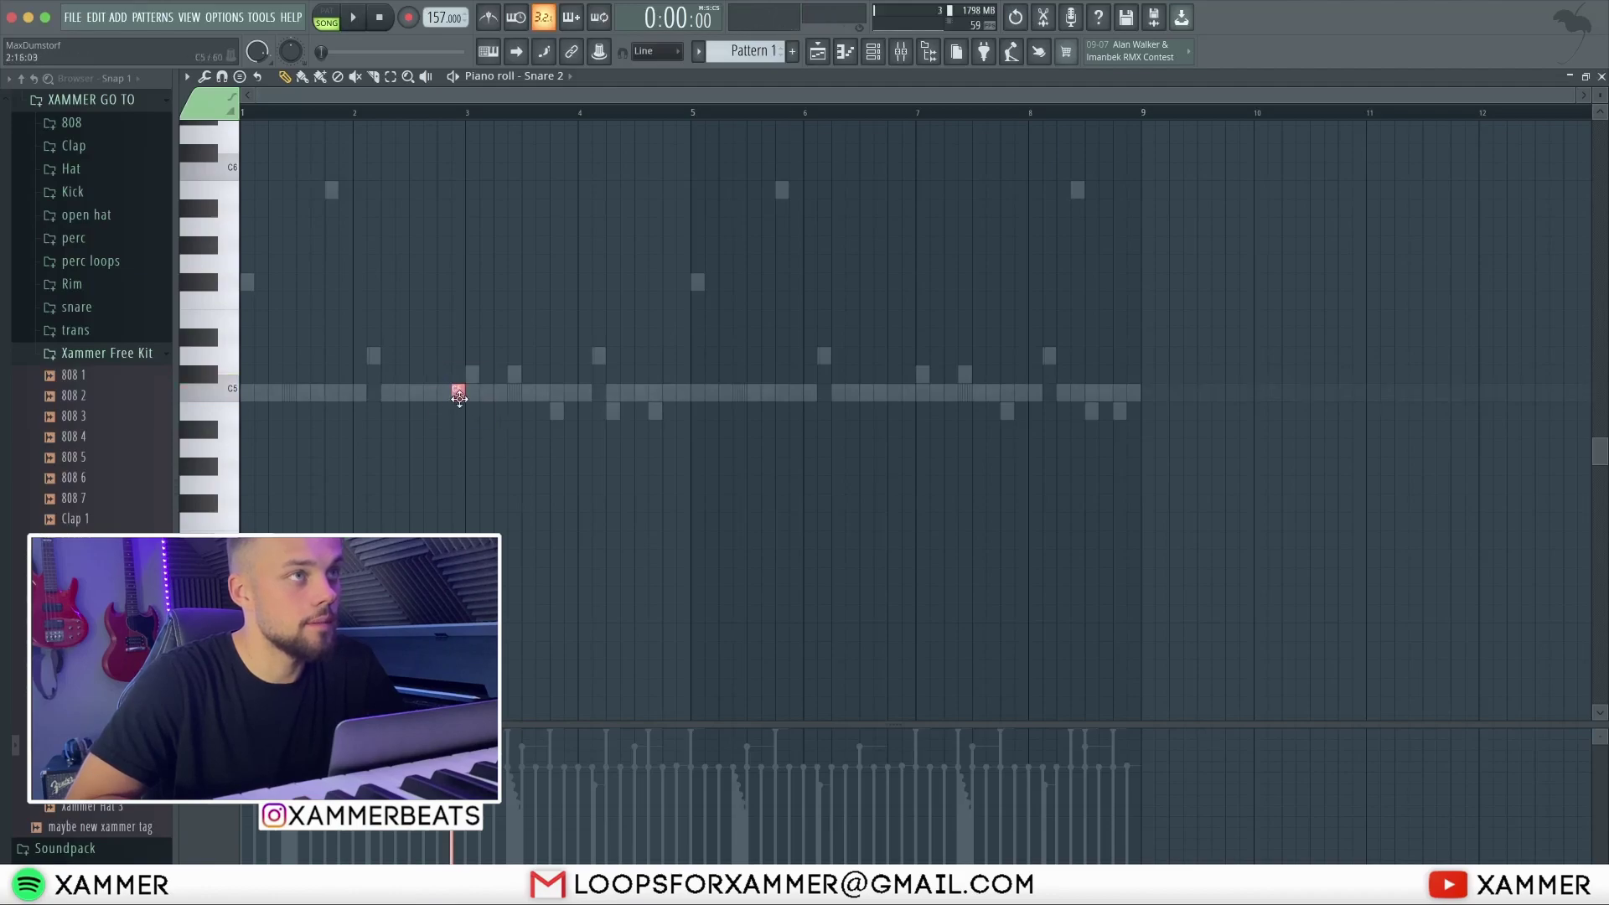
key("space")
left_click_drag(725, 416, 405, 316)
key("ctrl+b")
- Route Snare 2 to mixer track 7 and lower its fader to about -7.4 dB
left_click(873, 52)
left_click(900, 52)
left_click(585, 115)
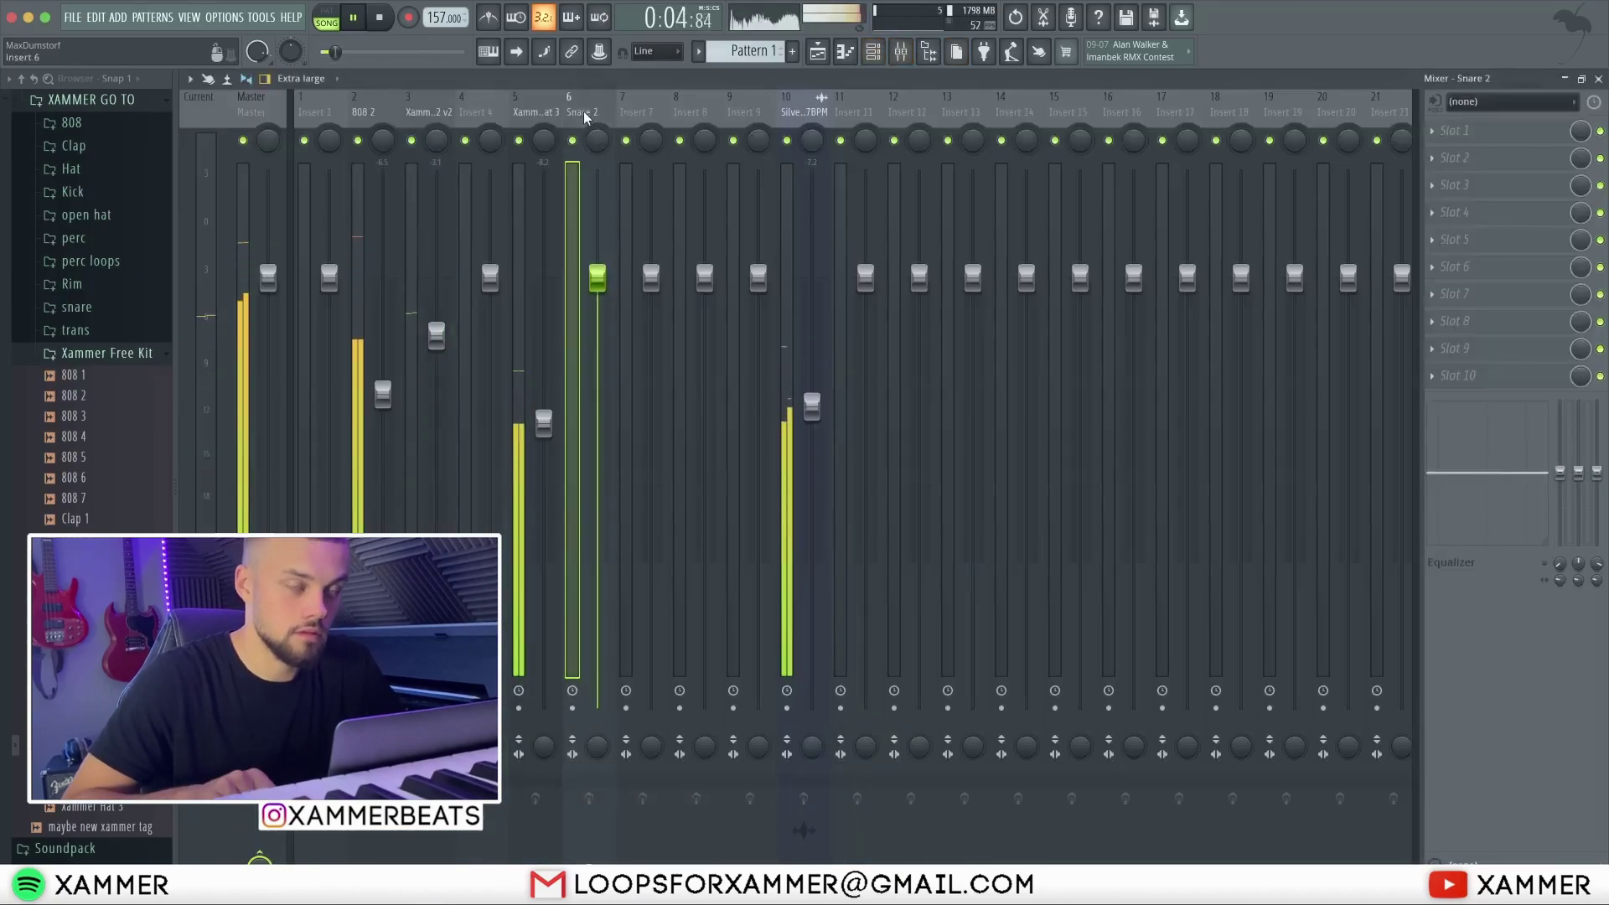
key("Right")
key("Right")
key("Right")
key("Right")
key("alt+Right")
key("alt+Left")
left_click(585, 116)
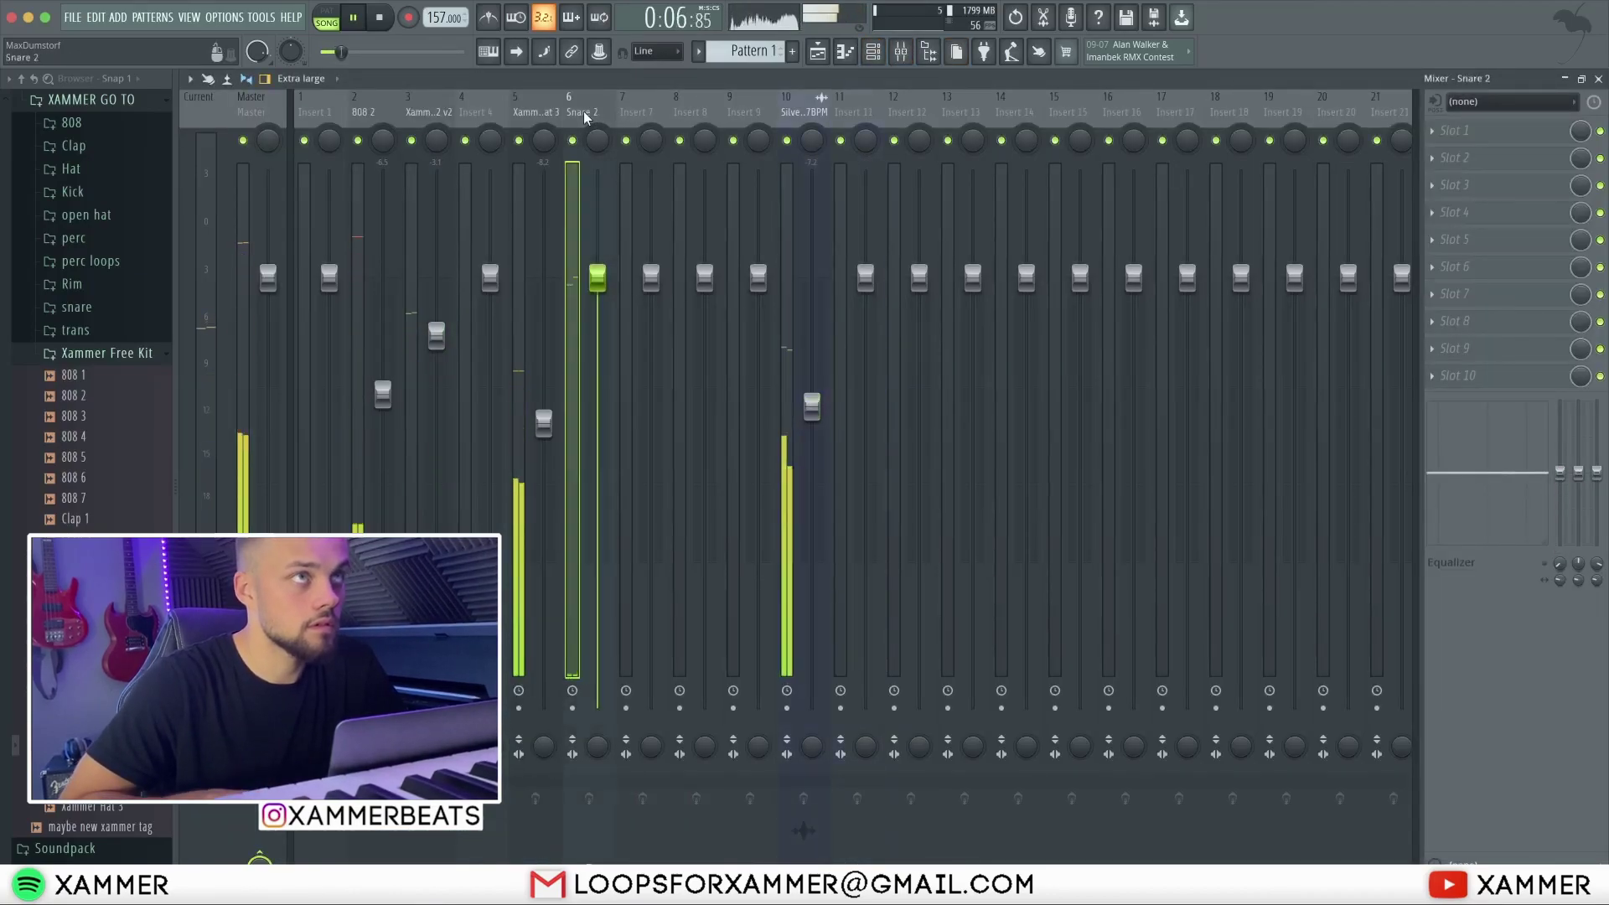
key("alt+Right")
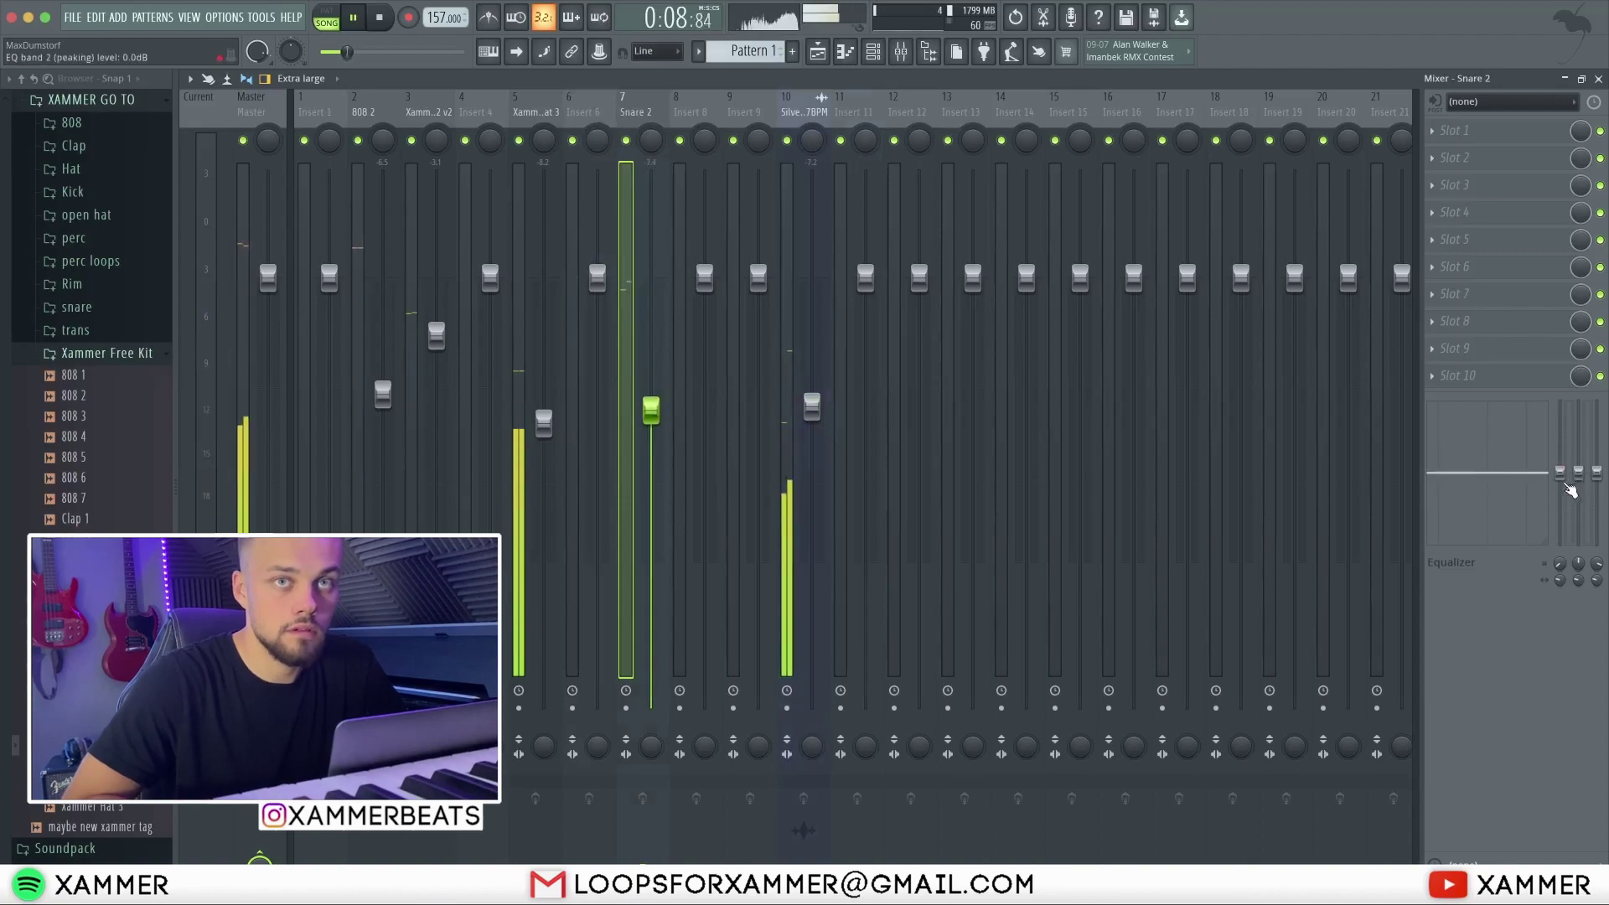
- Cut Snare 2's low EQ band fully and raise the Xammer Hat 3 and Xammer Clap 2 v2 faders slightly
left_click_drag(1560, 474, 1560, 547)
left_click_drag(537, 423, 537, 411)
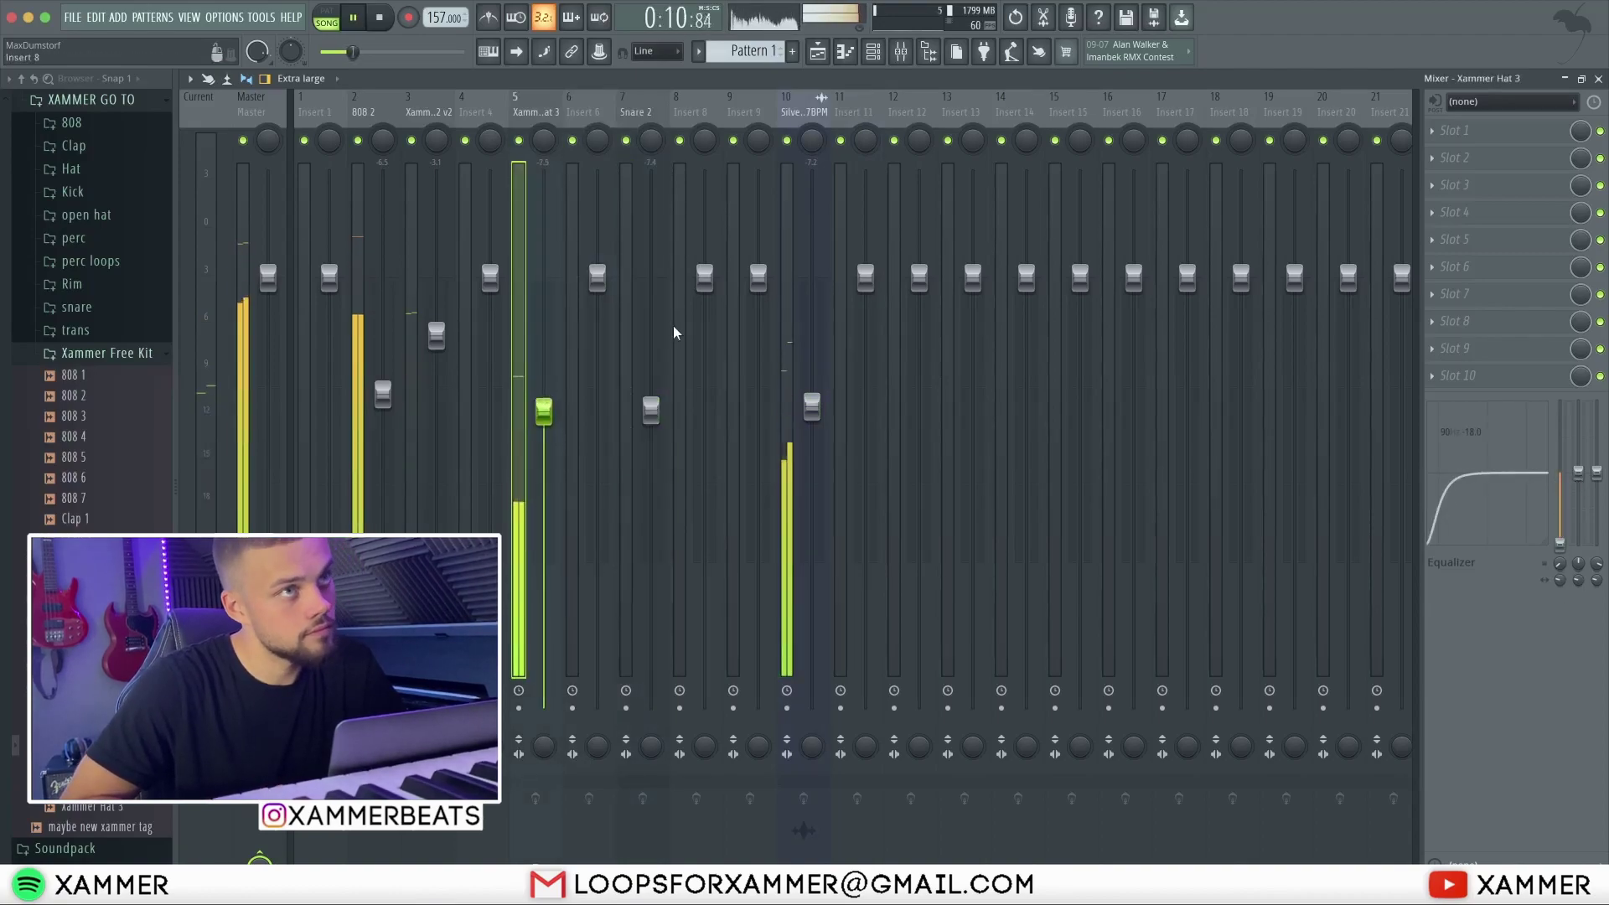
left_click_drag(437, 335, 437, 322)
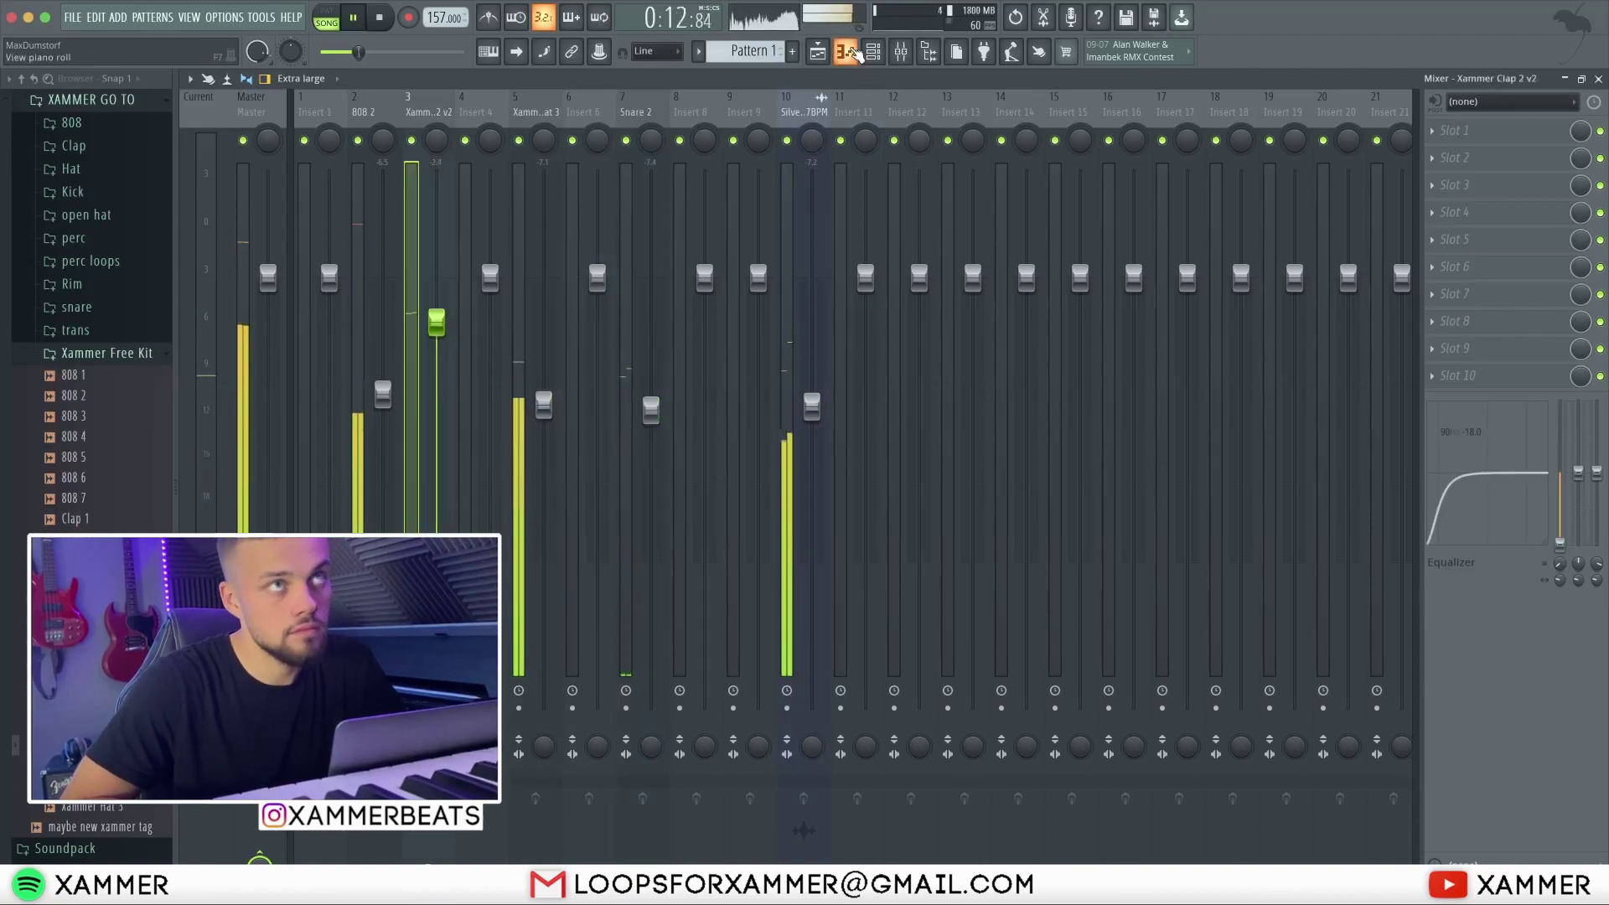
- Rework the 808 notes of bar 8 to B4 on steps 5 and 11 and B5 on step 9
left_click(847, 52)
left_click(557, 76)
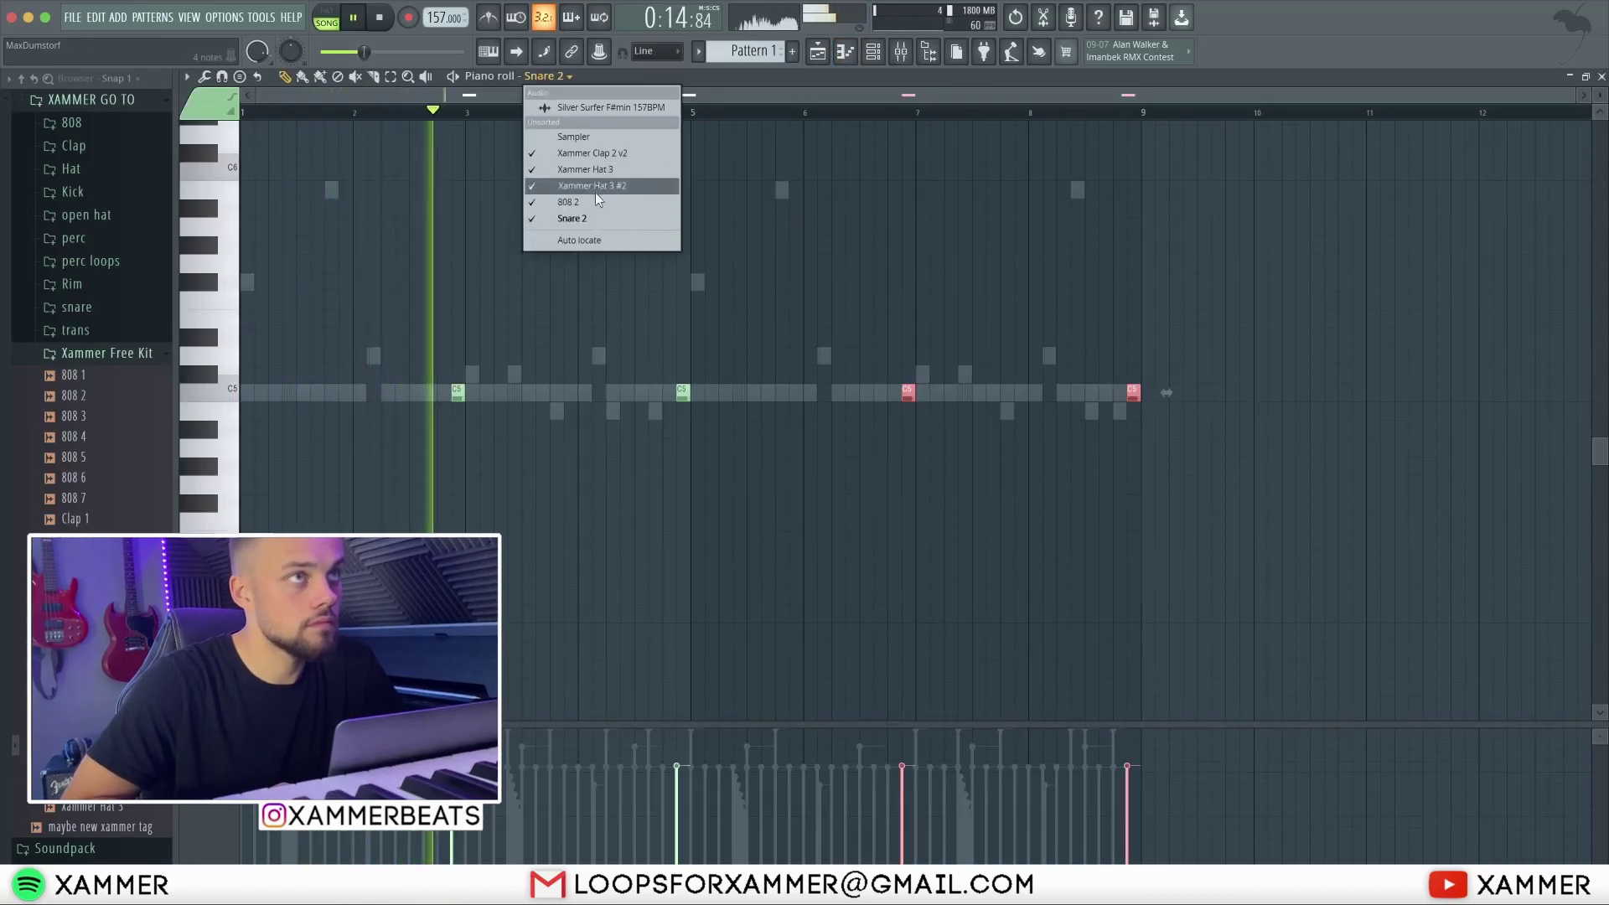
left_click(586, 201)
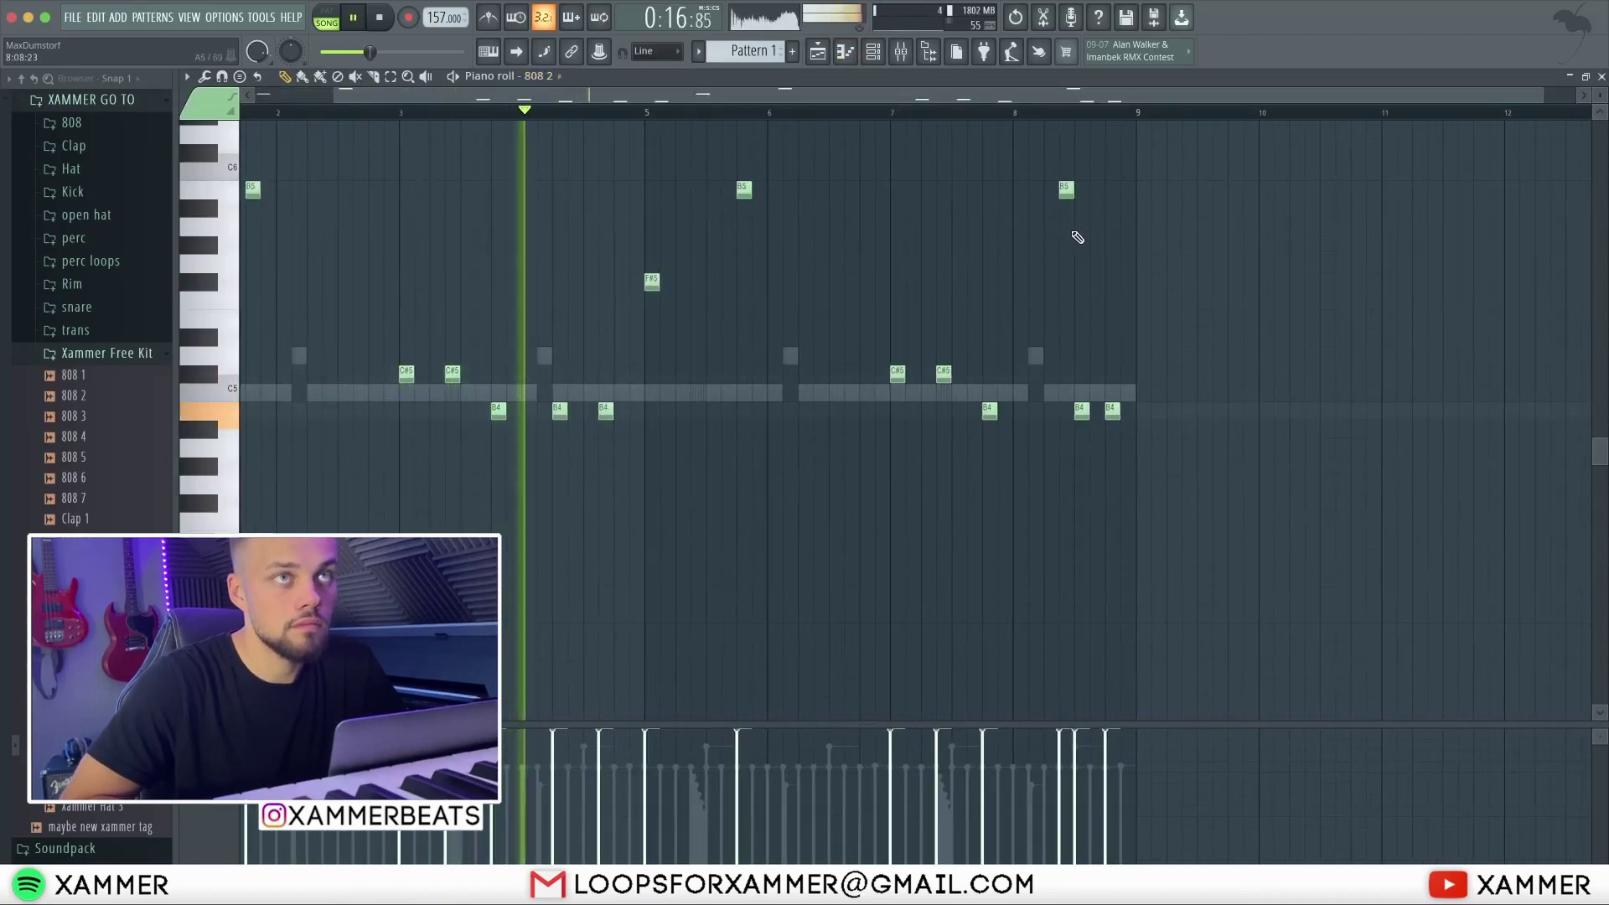
scroll(1114, 287, "up", 3)
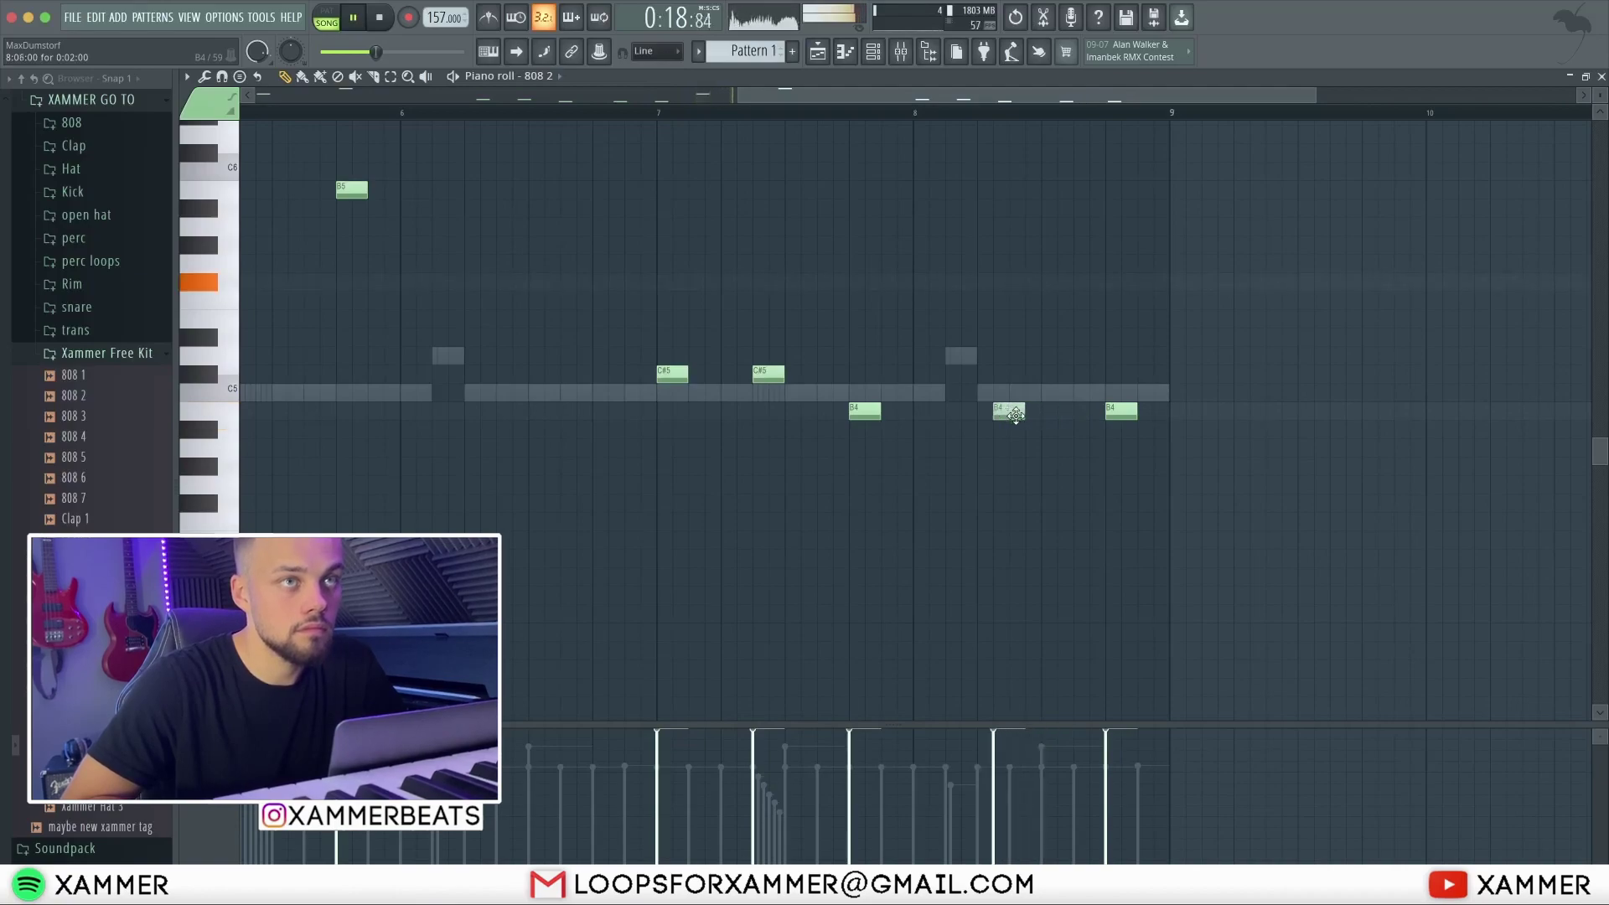
left_click_drag(972, 412, 989, 411)
left_click_drag(1111, 414, 1054, 407)
left_click(1032, 407)
left_click(1053, 406, "ctrl")
key("ctrl+Up")
left_click(890, 484)
right_click(898, 483)
left_click(906, 558)
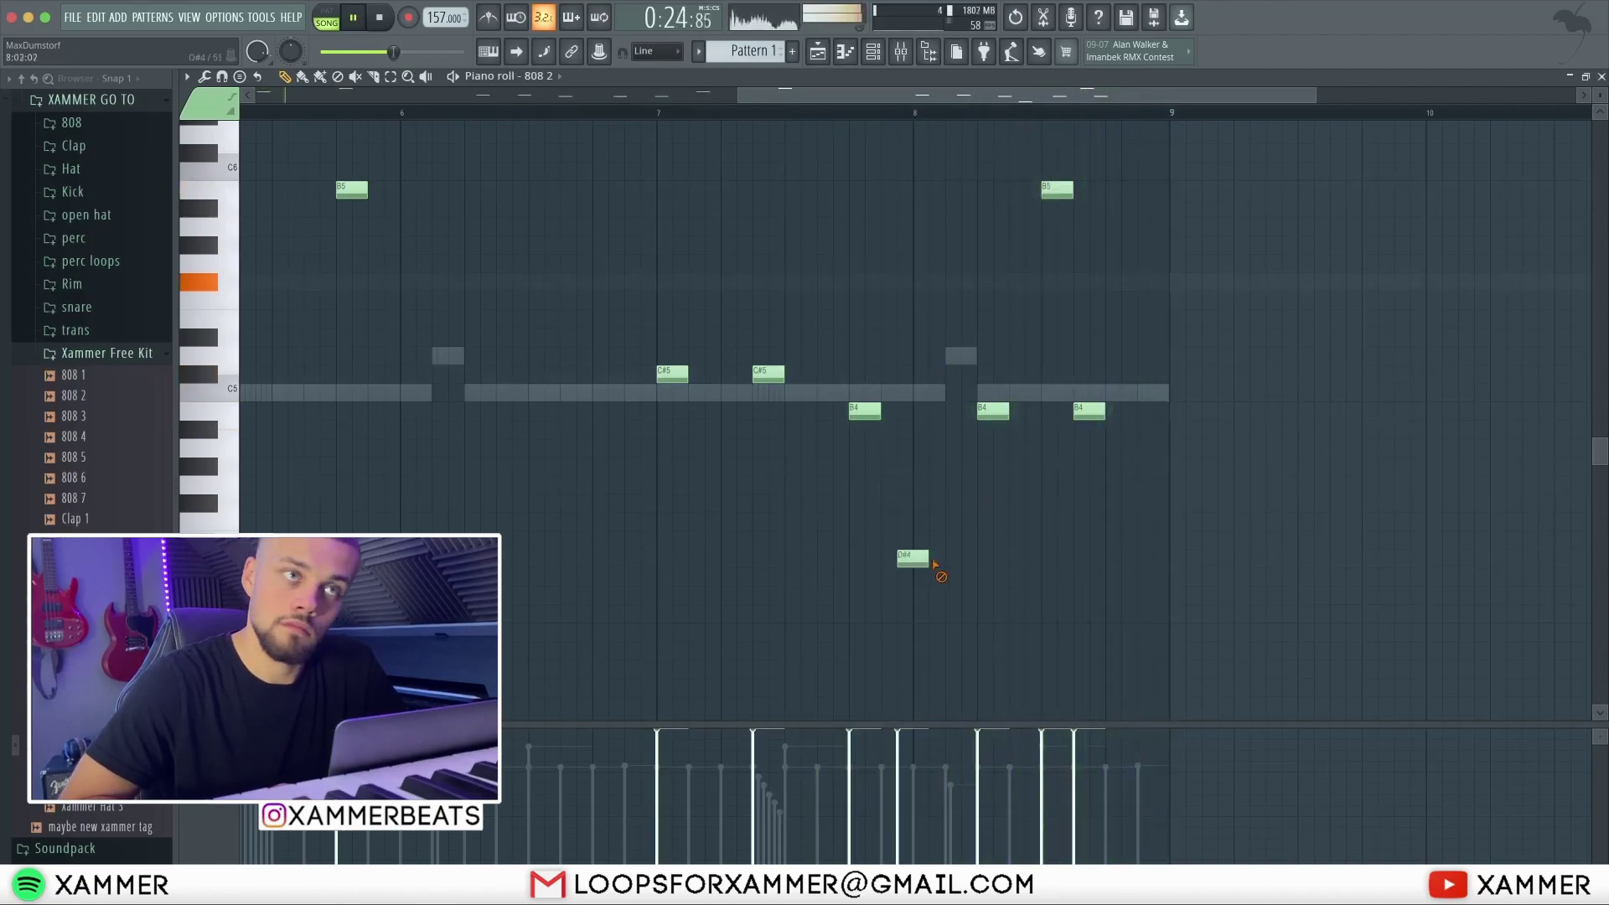
right_click(901, 590, "ctrl")
- Rebalance the mixer by raising the clap fader to about -2 dB and lowering Snare 2 to about -8.2 dB
left_click(902, 54)
left_click(872, 53)
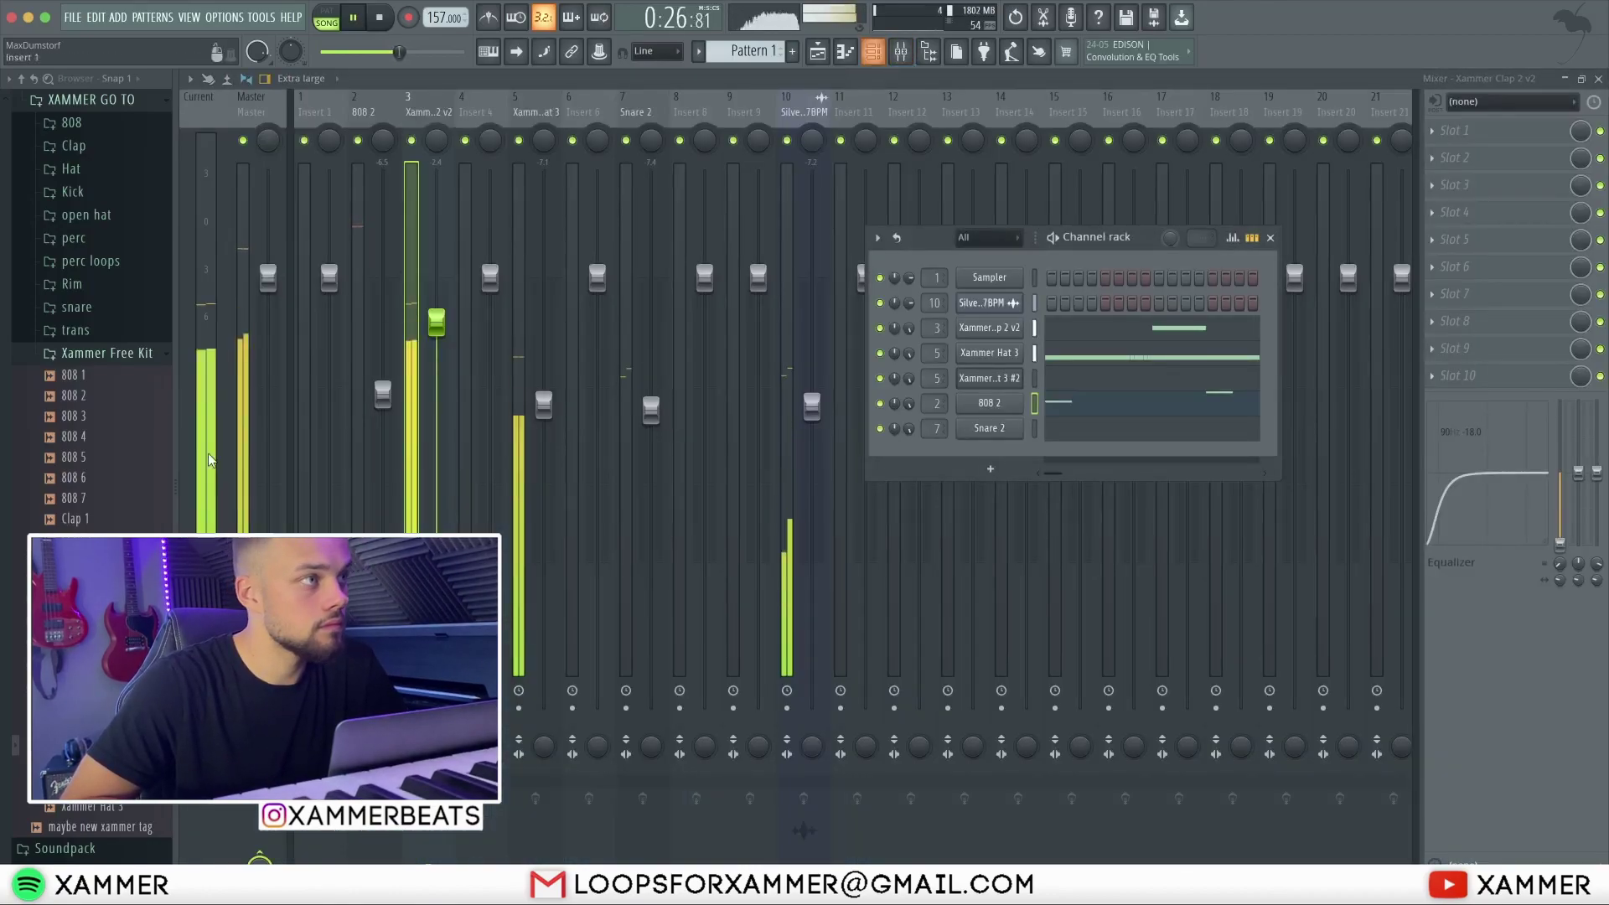
left_click_drag(438, 325, 457, 318)
left_click_drag(645, 411, 660, 420)
left_click(572, 415)
left_click(544, 405)
left_click(873, 51)
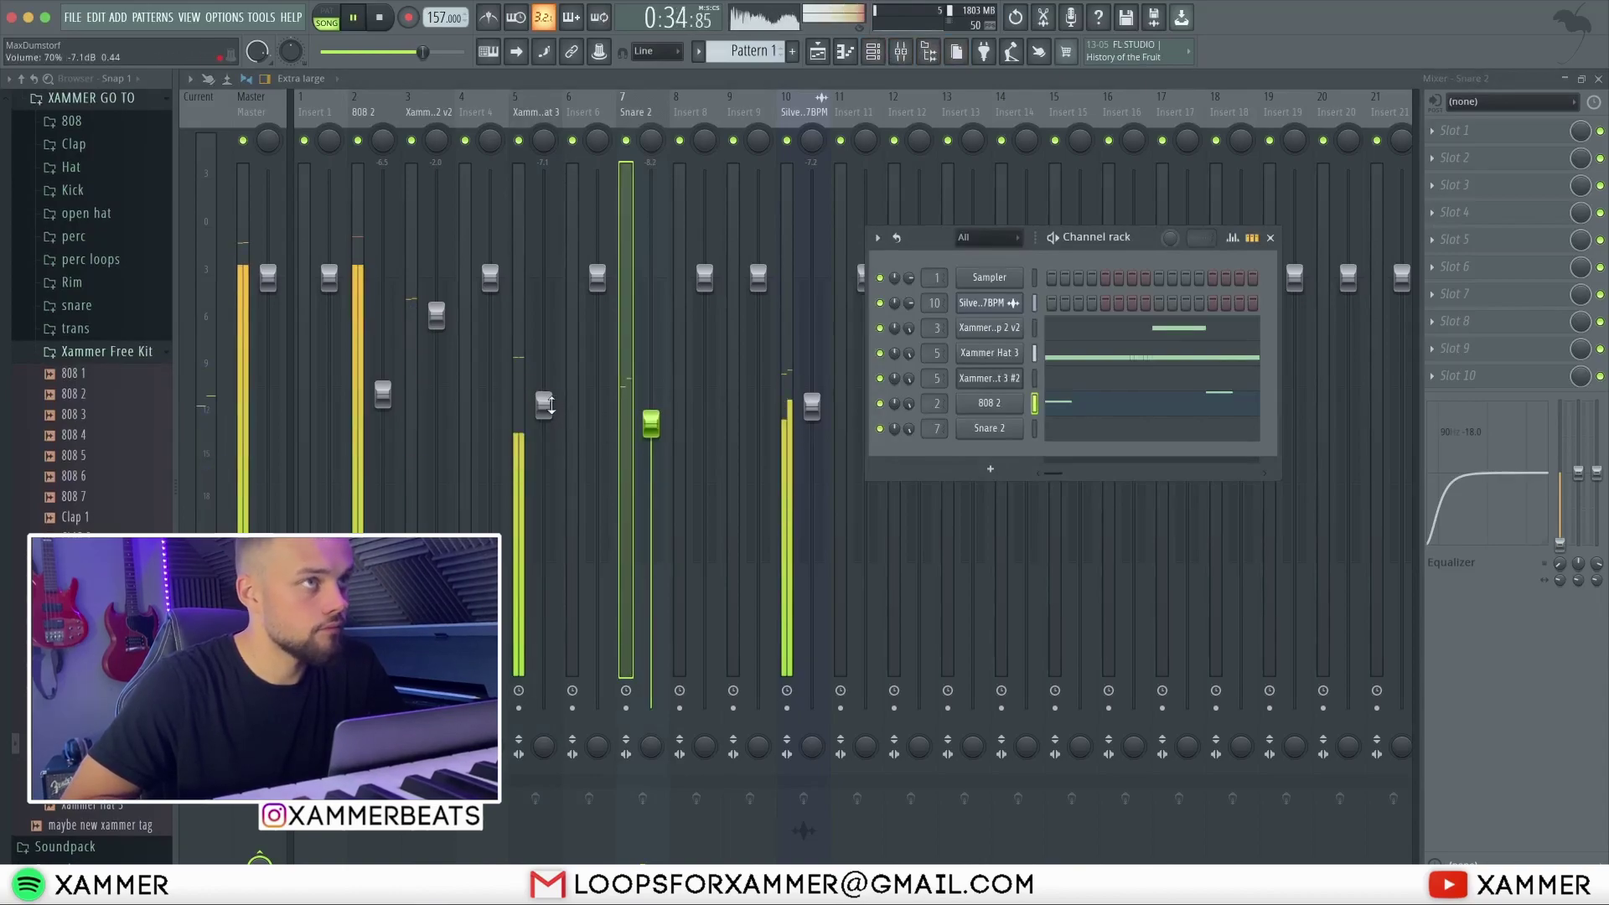
- Raise the Xammer Hat 3 mixer fader slightly and browse the Xammer Free Kit for a percussion sample
left_click_drag(552, 406, 552, 401)
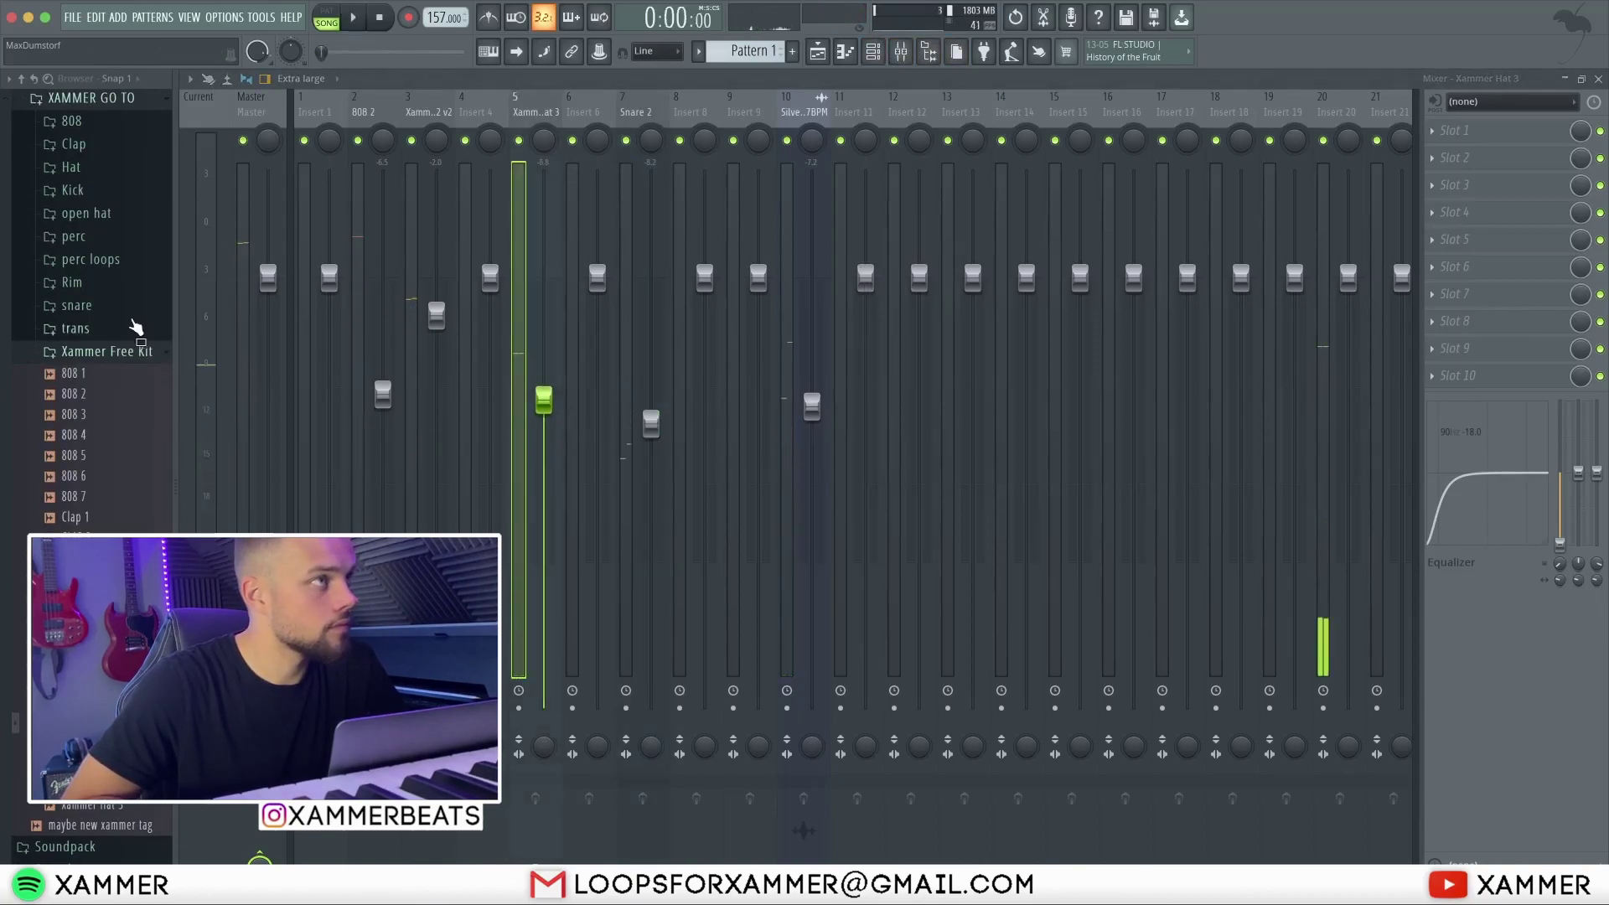
scroll(103, 369, "up", 10)
left_click(93, 722)
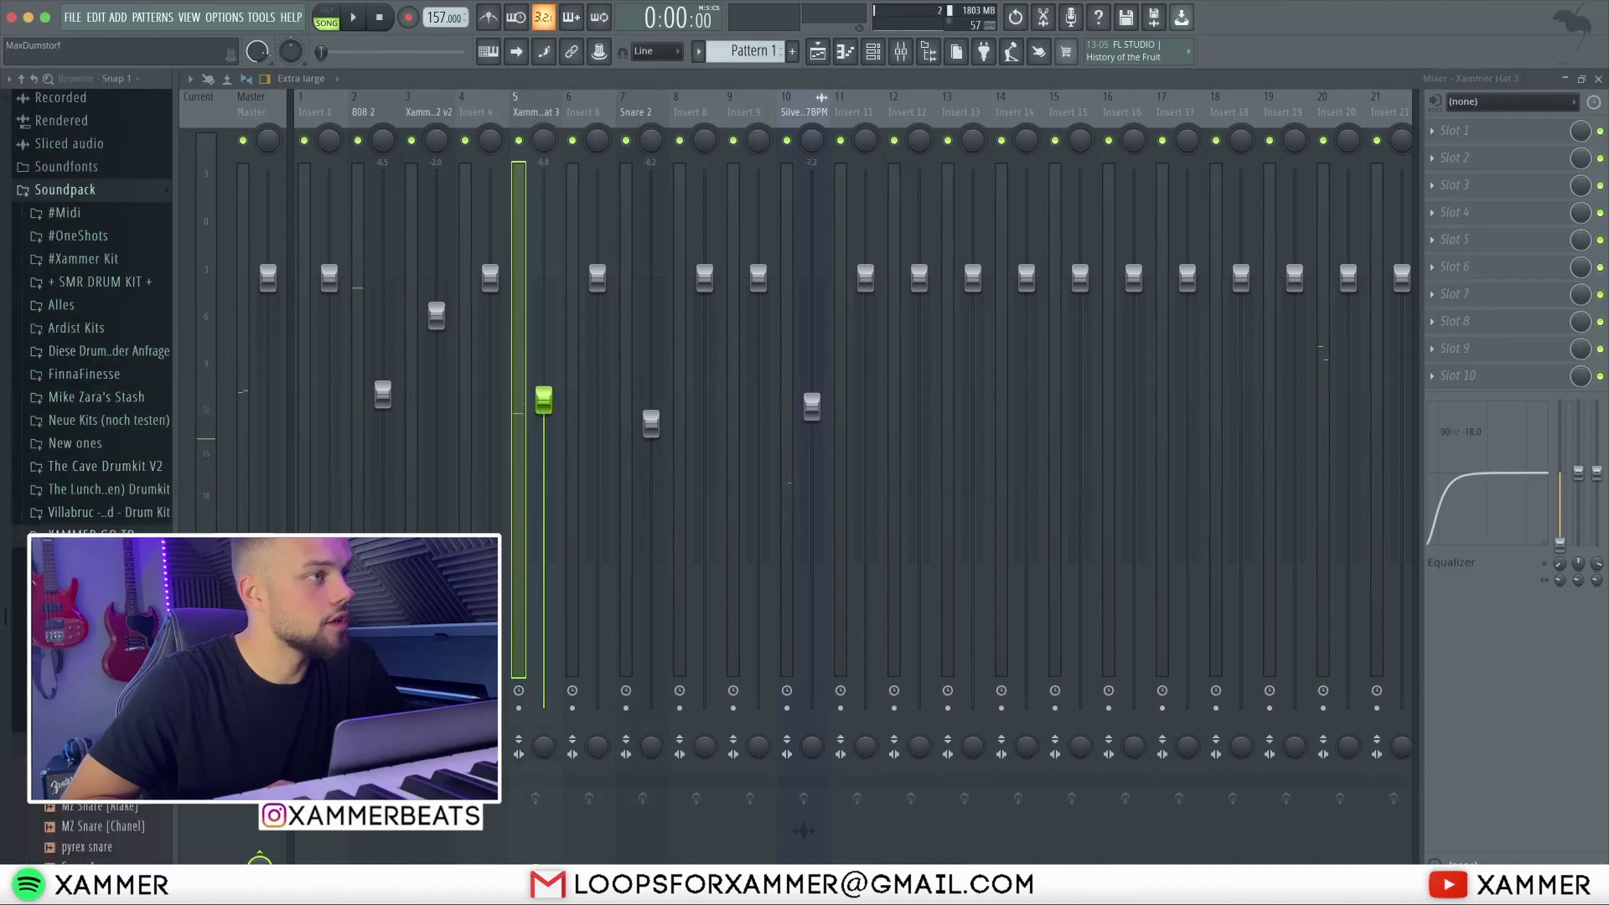
left_click(92, 555)
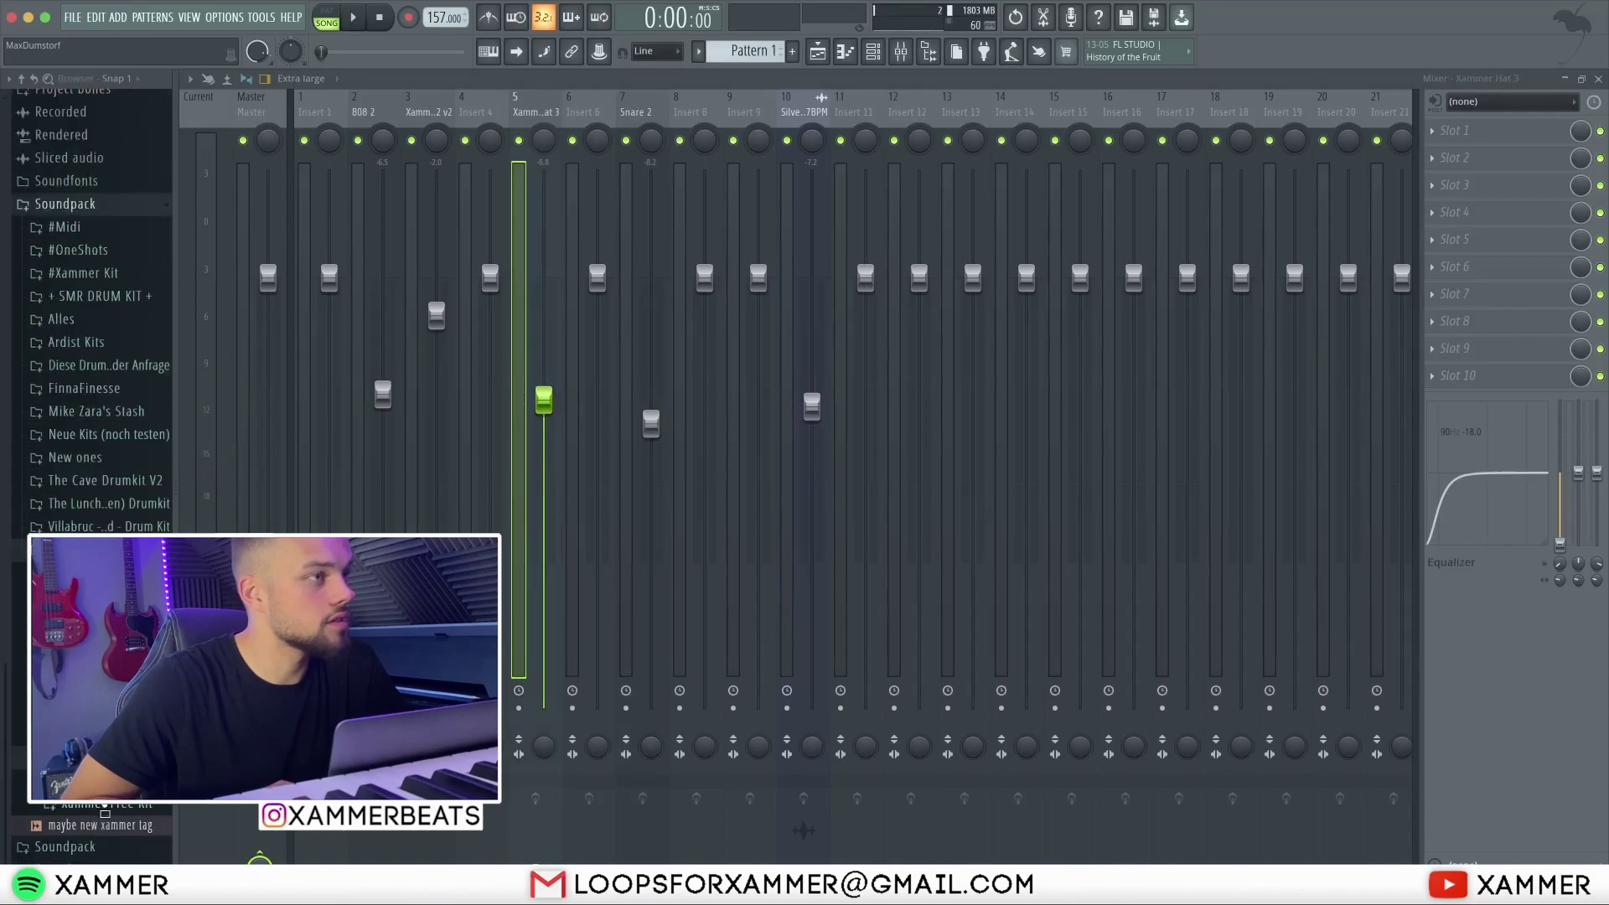
left_click(105, 806)
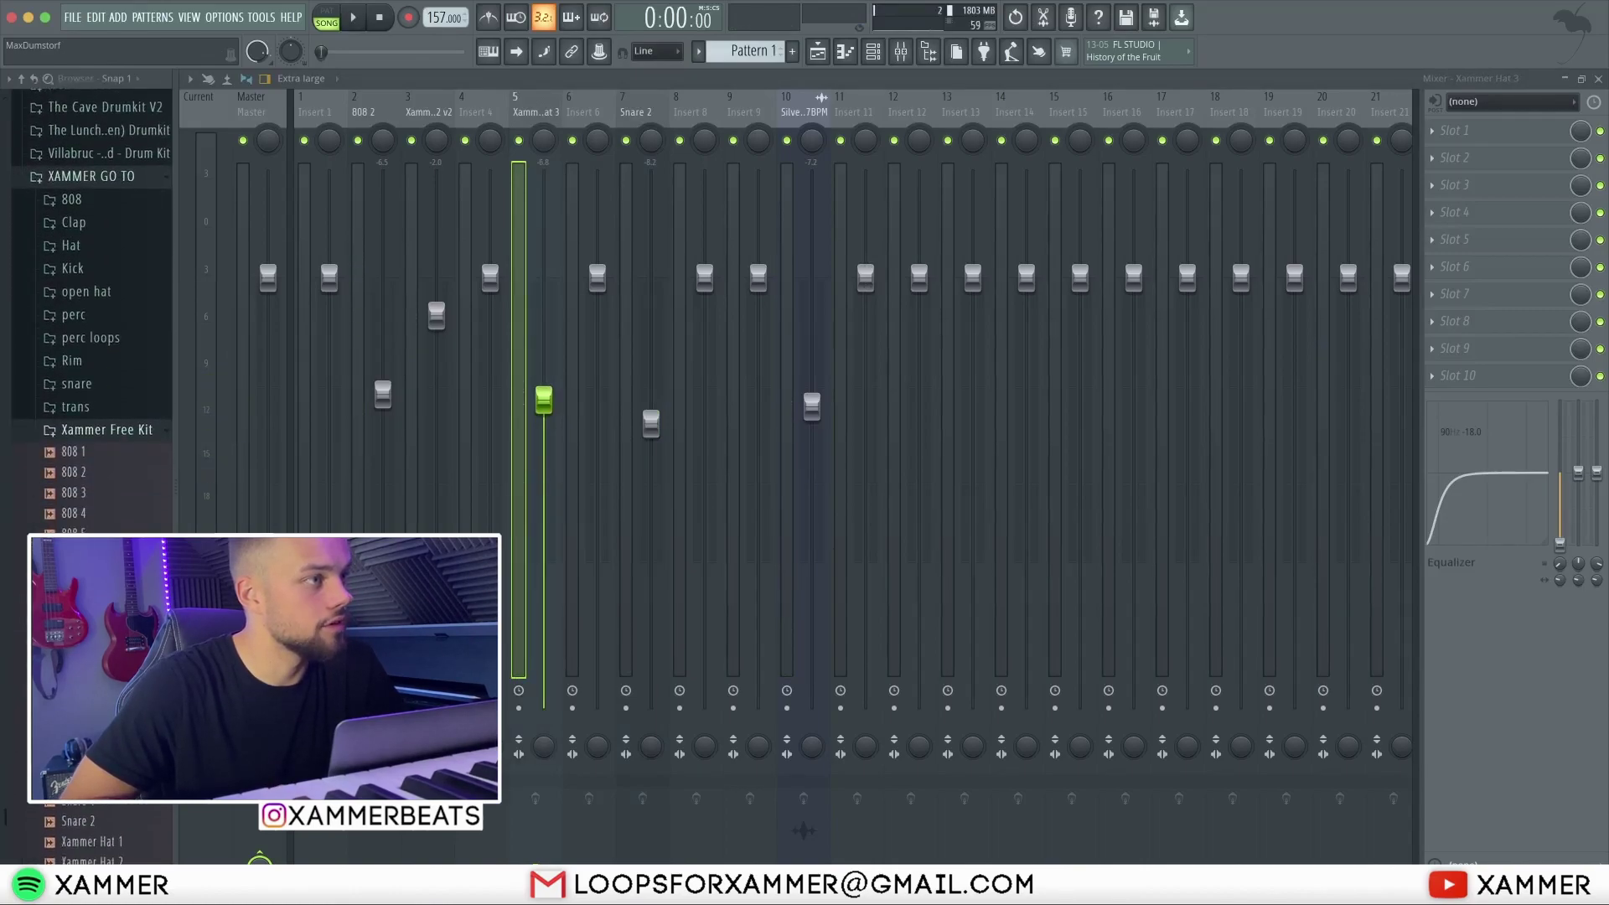
key("space")
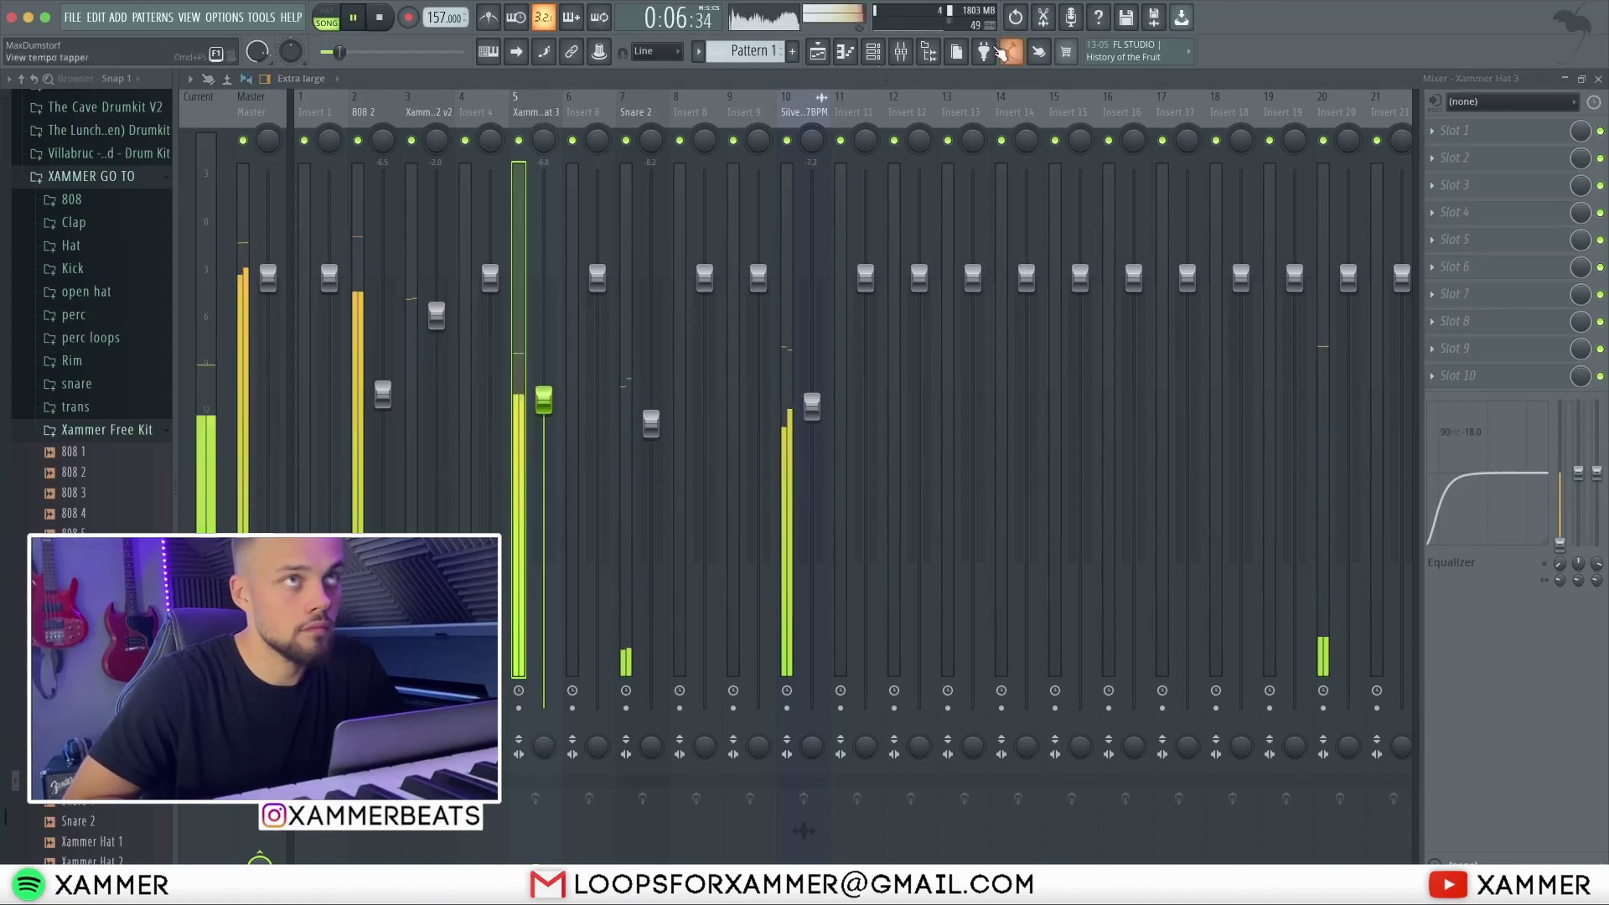
- Add Perc 3 as a new channel and route it to mixer track 4 at about -7 dB with its low EQ band fully cut
key("space")
left_click(874, 53)
left_click_drag(677, 505, 1016, 455)
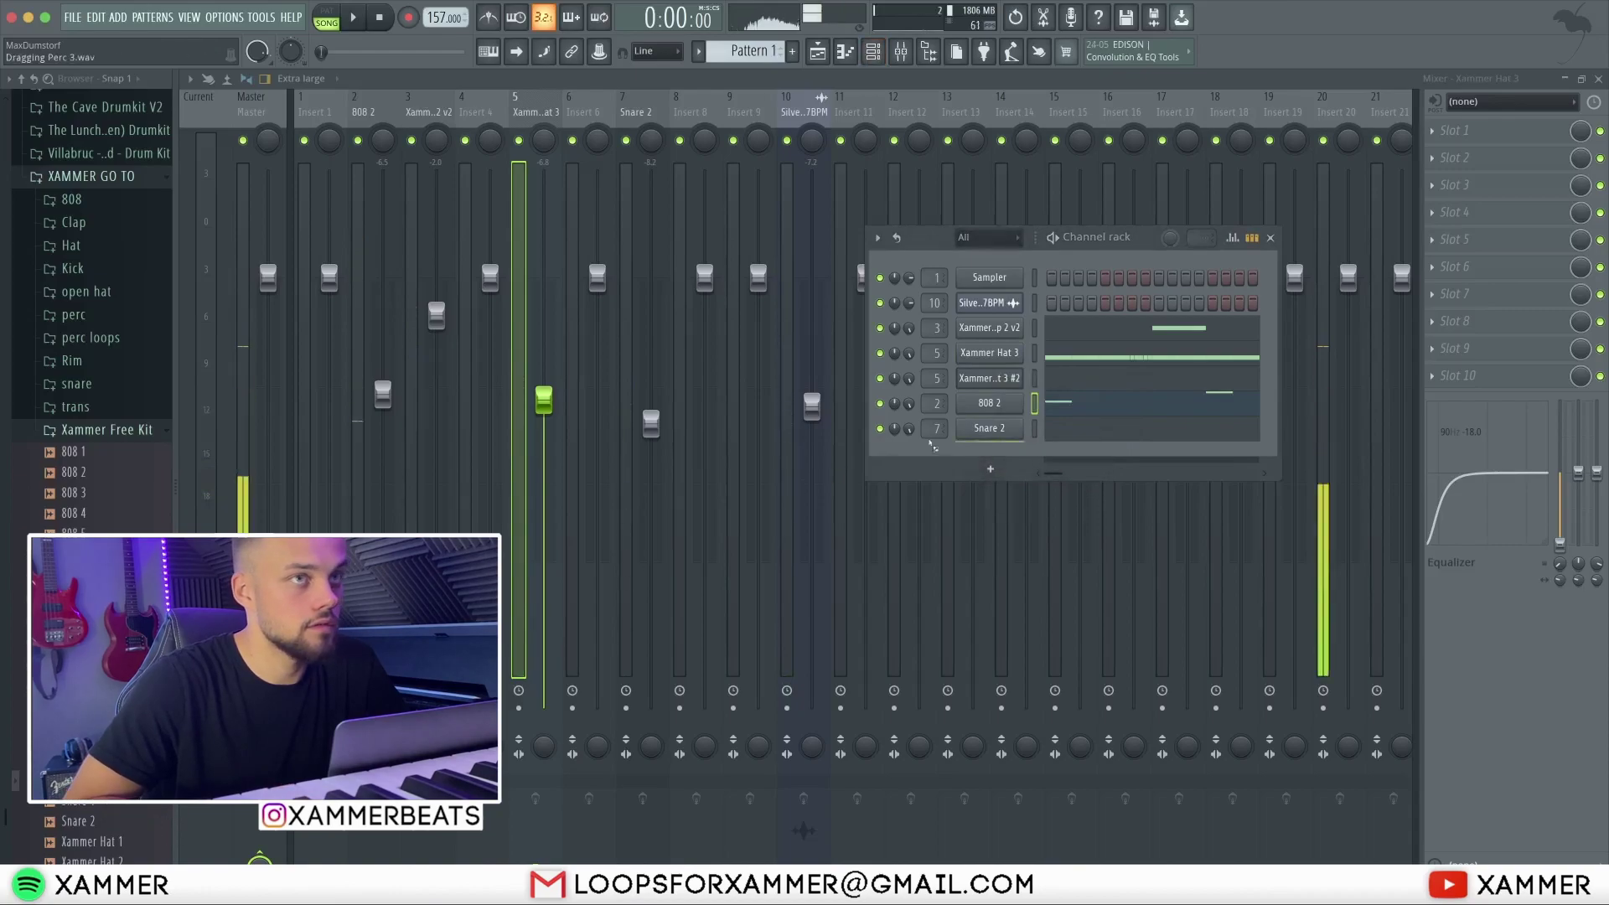
left_click_drag(990, 456, 923, 451)
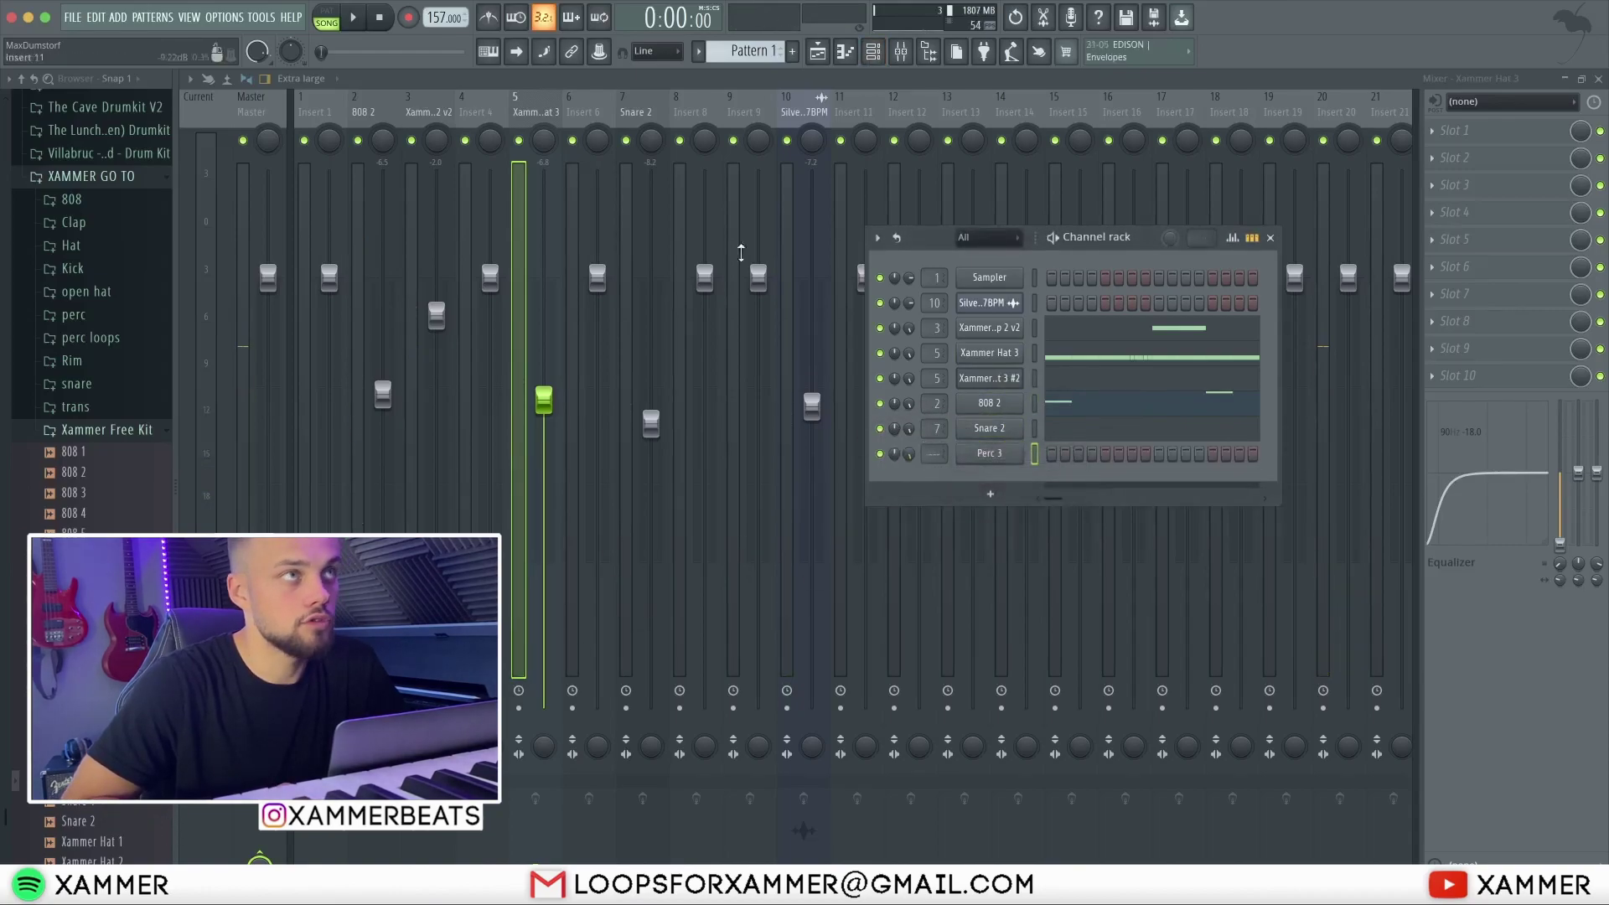
left_click(468, 120)
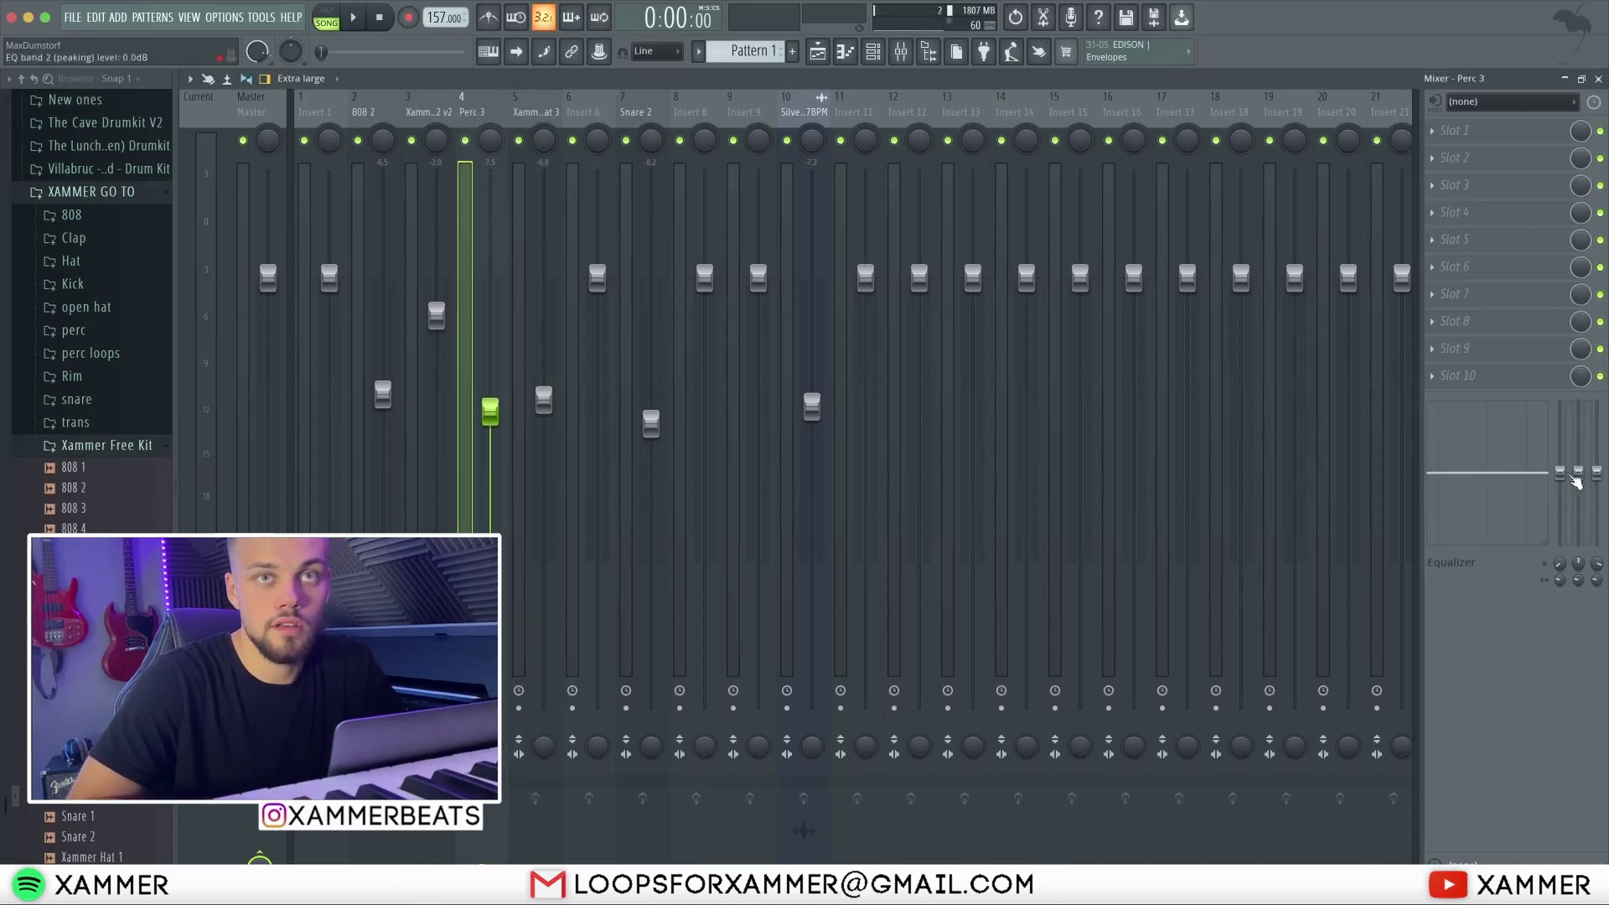
- Start the Perc 3 piano roll pattern with a C5 note on step 3 of bar 1
left_click(871, 51)
right_click(993, 461)
left_click(1073, 469)
left_click(1005, 463)
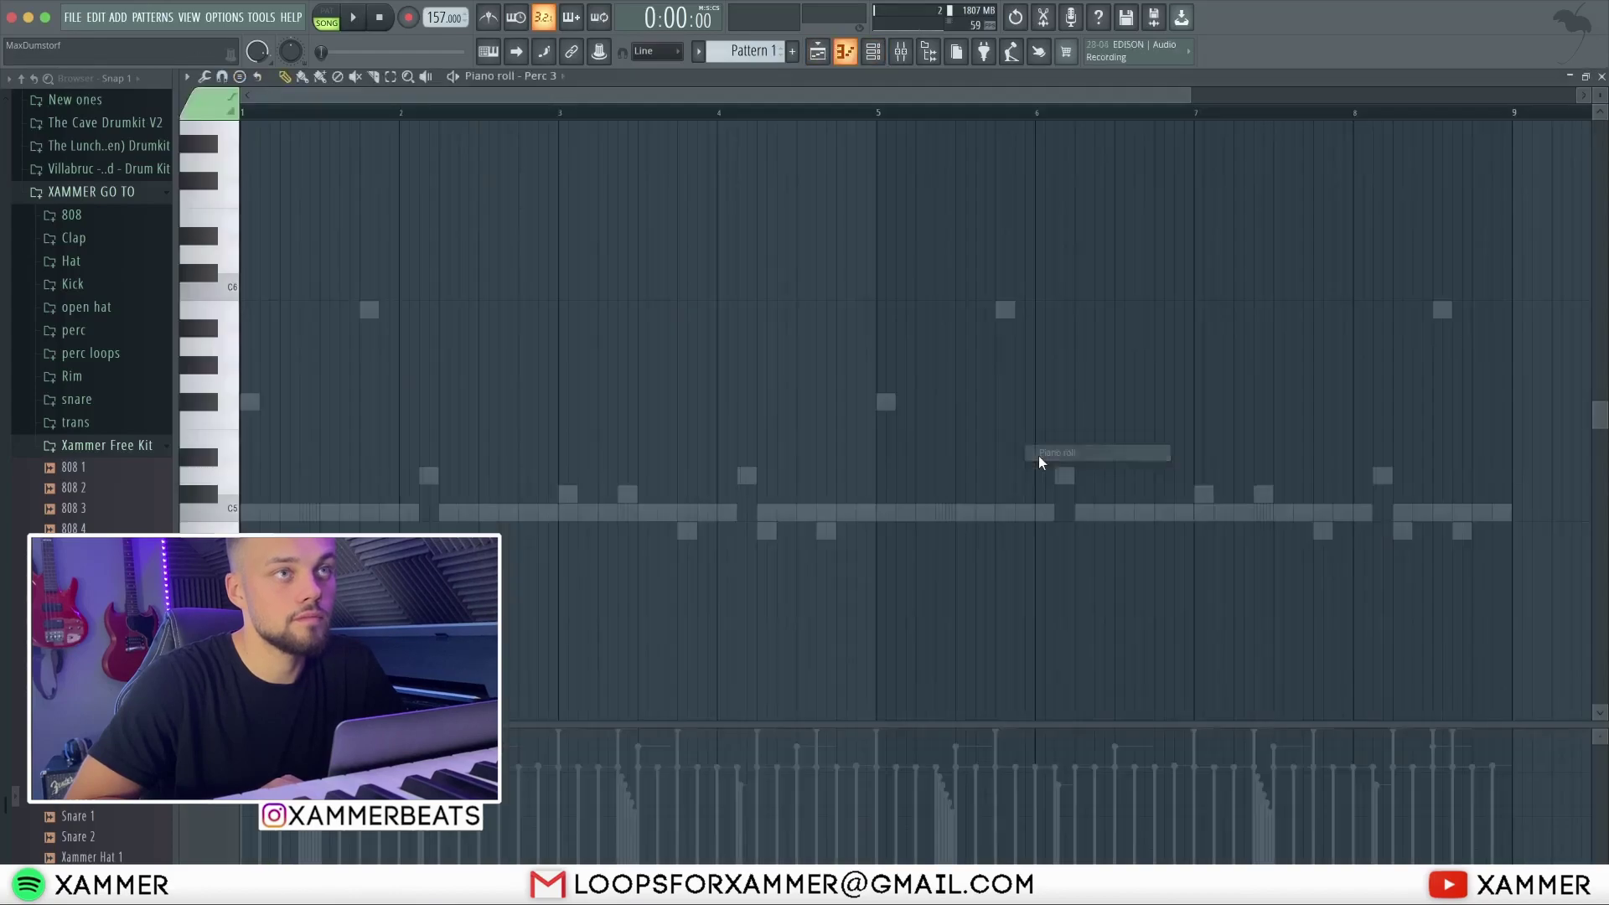
key("space")
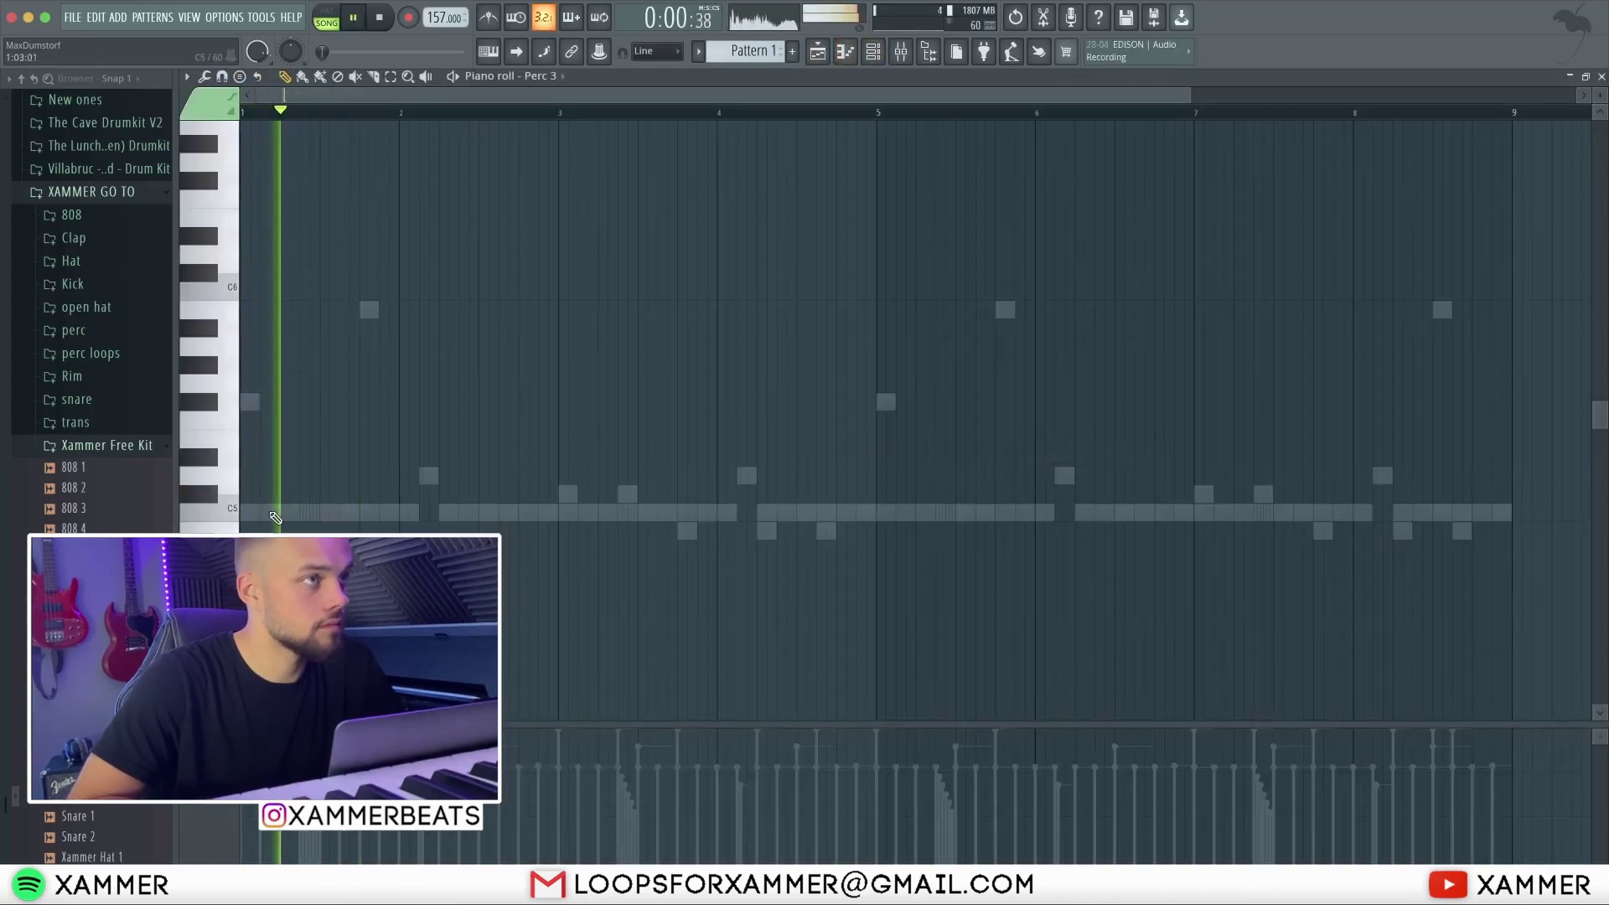
key("space")
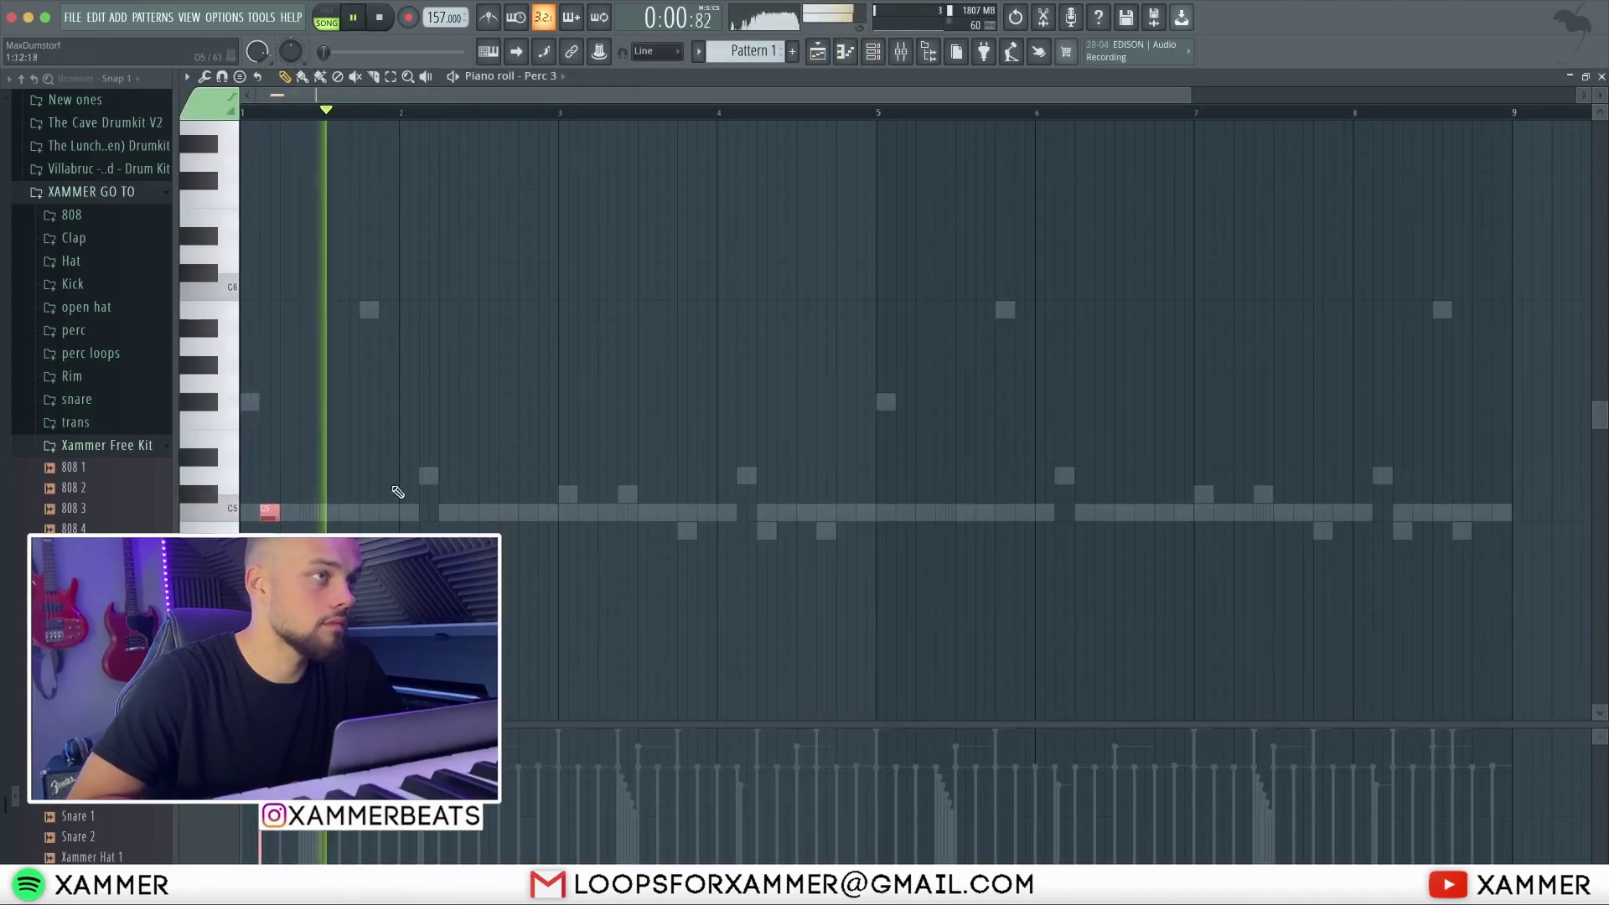
- Add C5 Perc 3 notes on step 3 of bars 2 to 4 and step 15 of bars 2 and 4, and duplicate the pattern to bars 5–8
left_click(543, 513)
left_click(573, 513)
left_click(602, 530)
key("space")
key("space")
right_click(605, 529)
key("space")
right_click(575, 512)
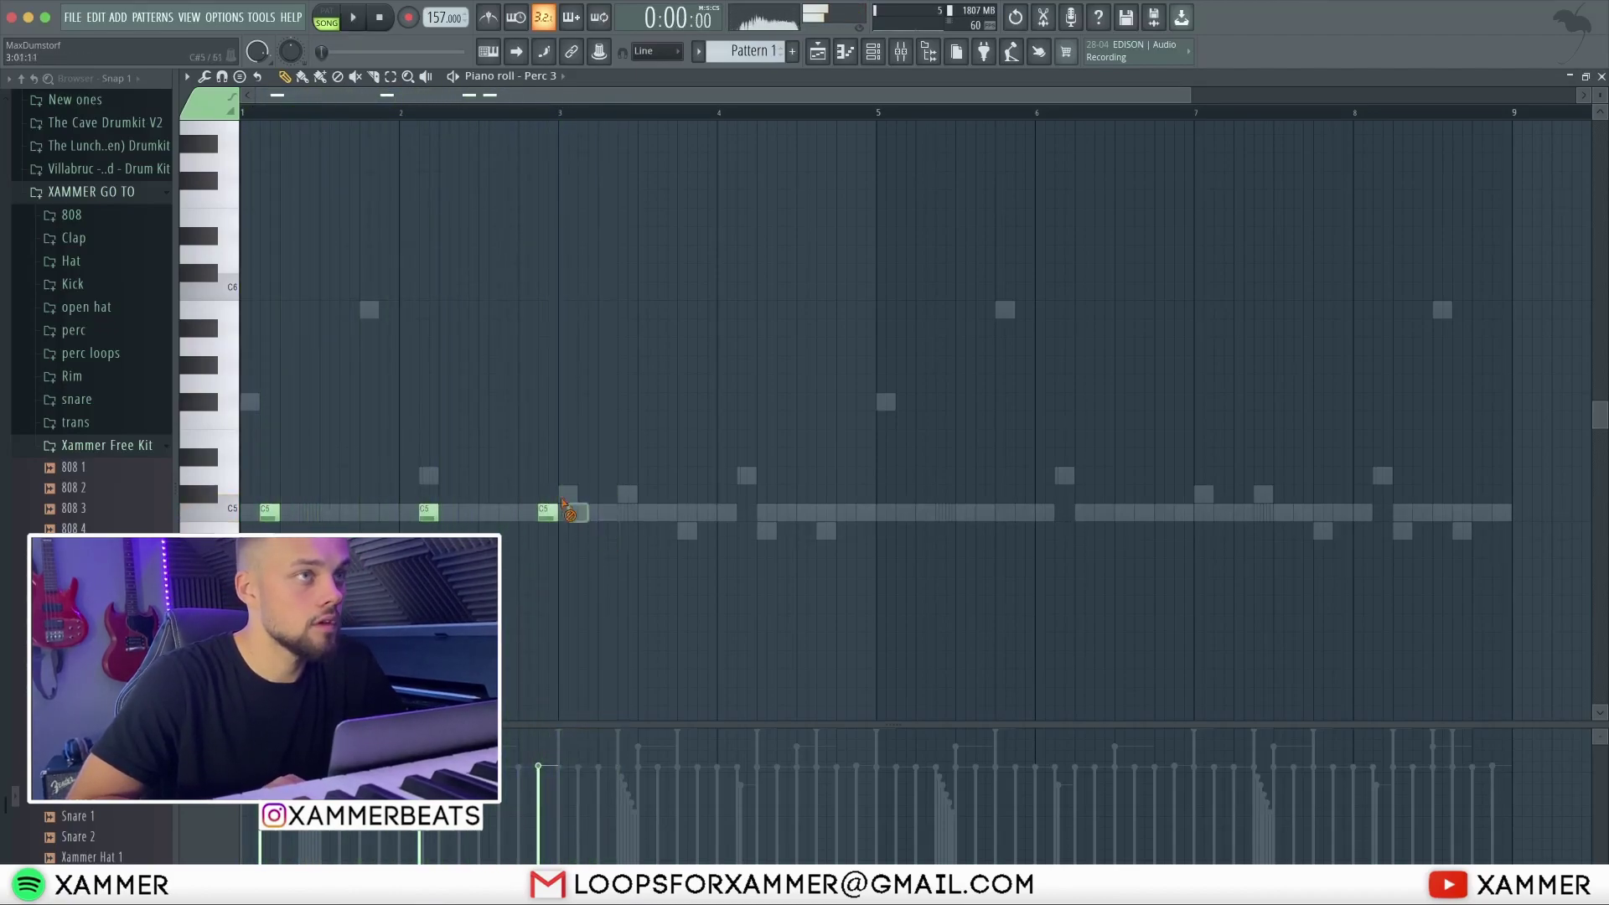
key("space")
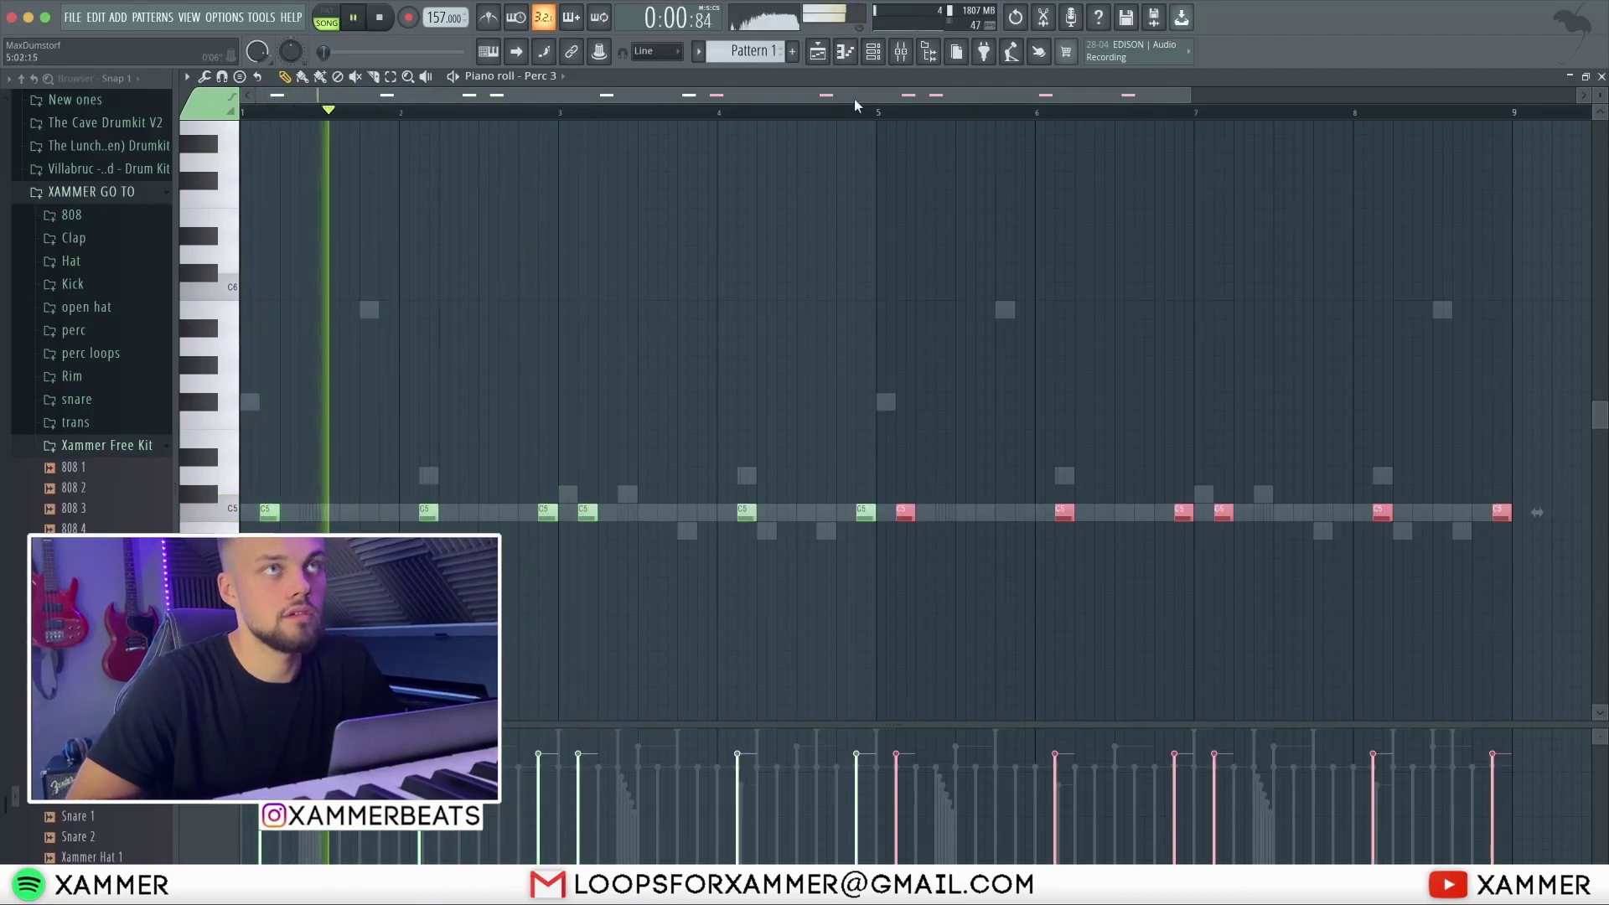
- Rebalance the mixer with the clap at about -1 dB, Perc 3 about -7.4 dB, Snare 2 about -8.8 dB and Xammer Hat 3 about -6.4 dB
key("F9")
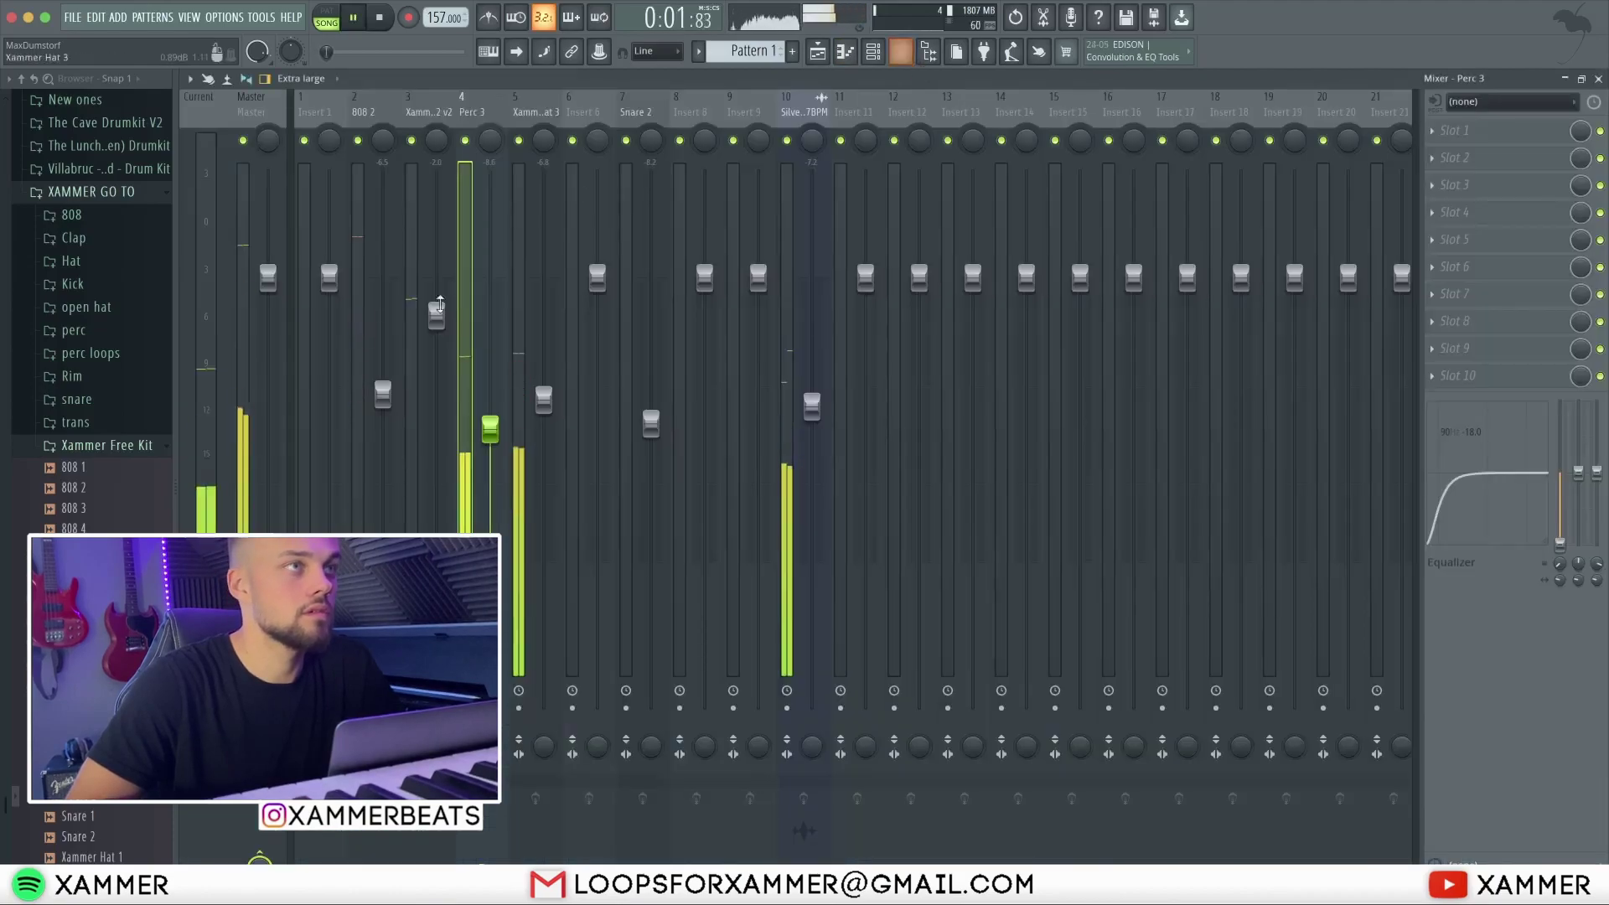
left_click_drag(490, 432, 490, 400)
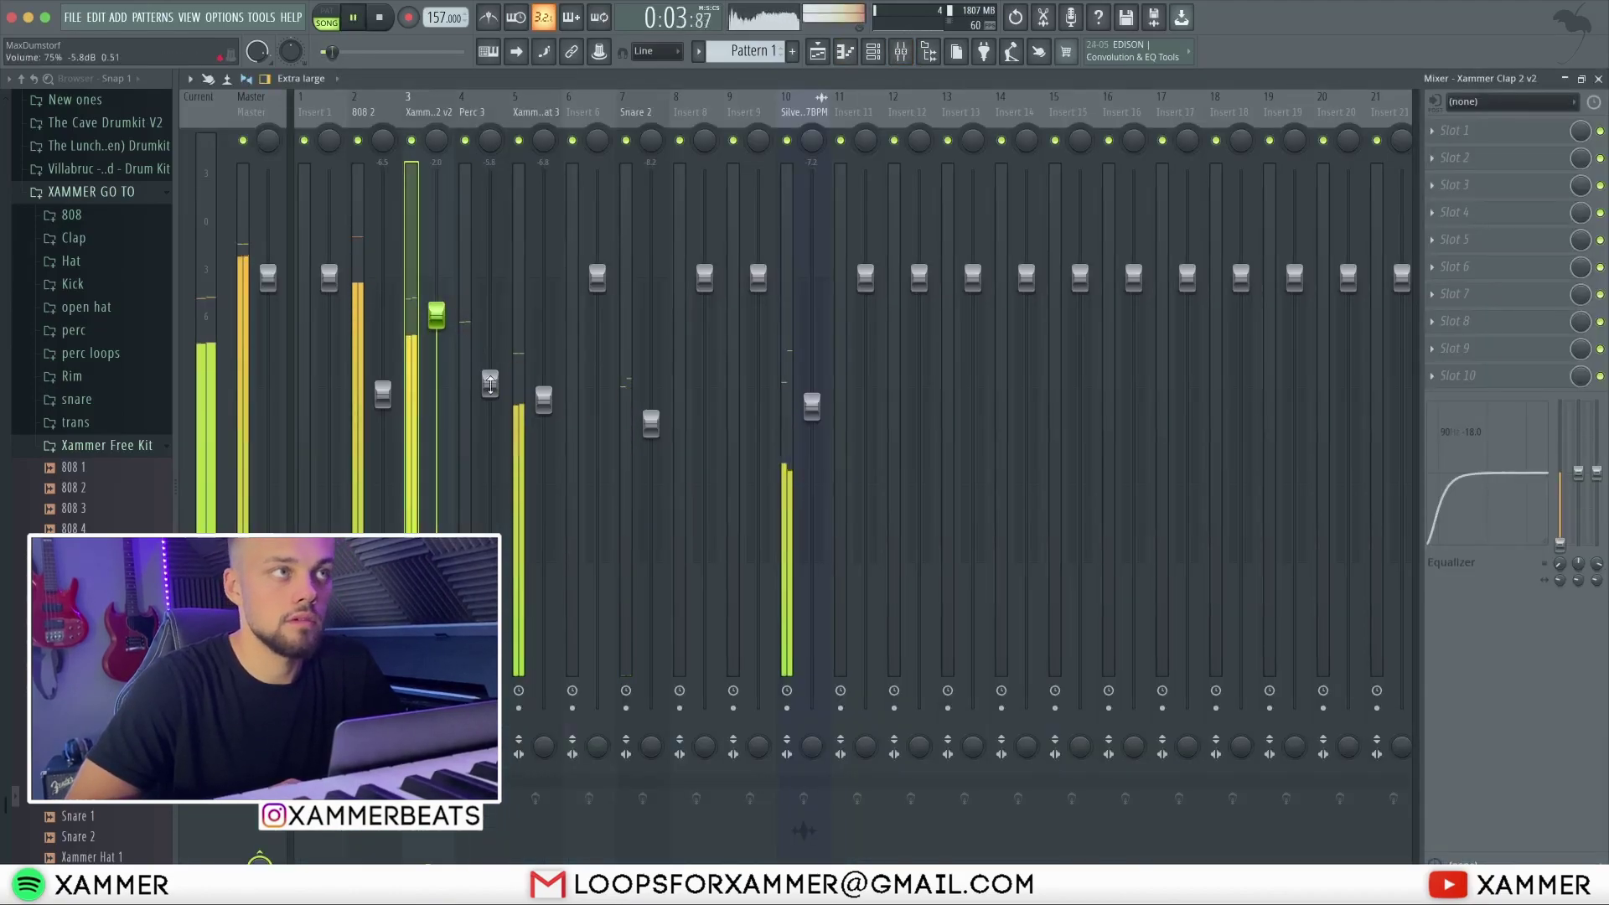
left_click(660, 429)
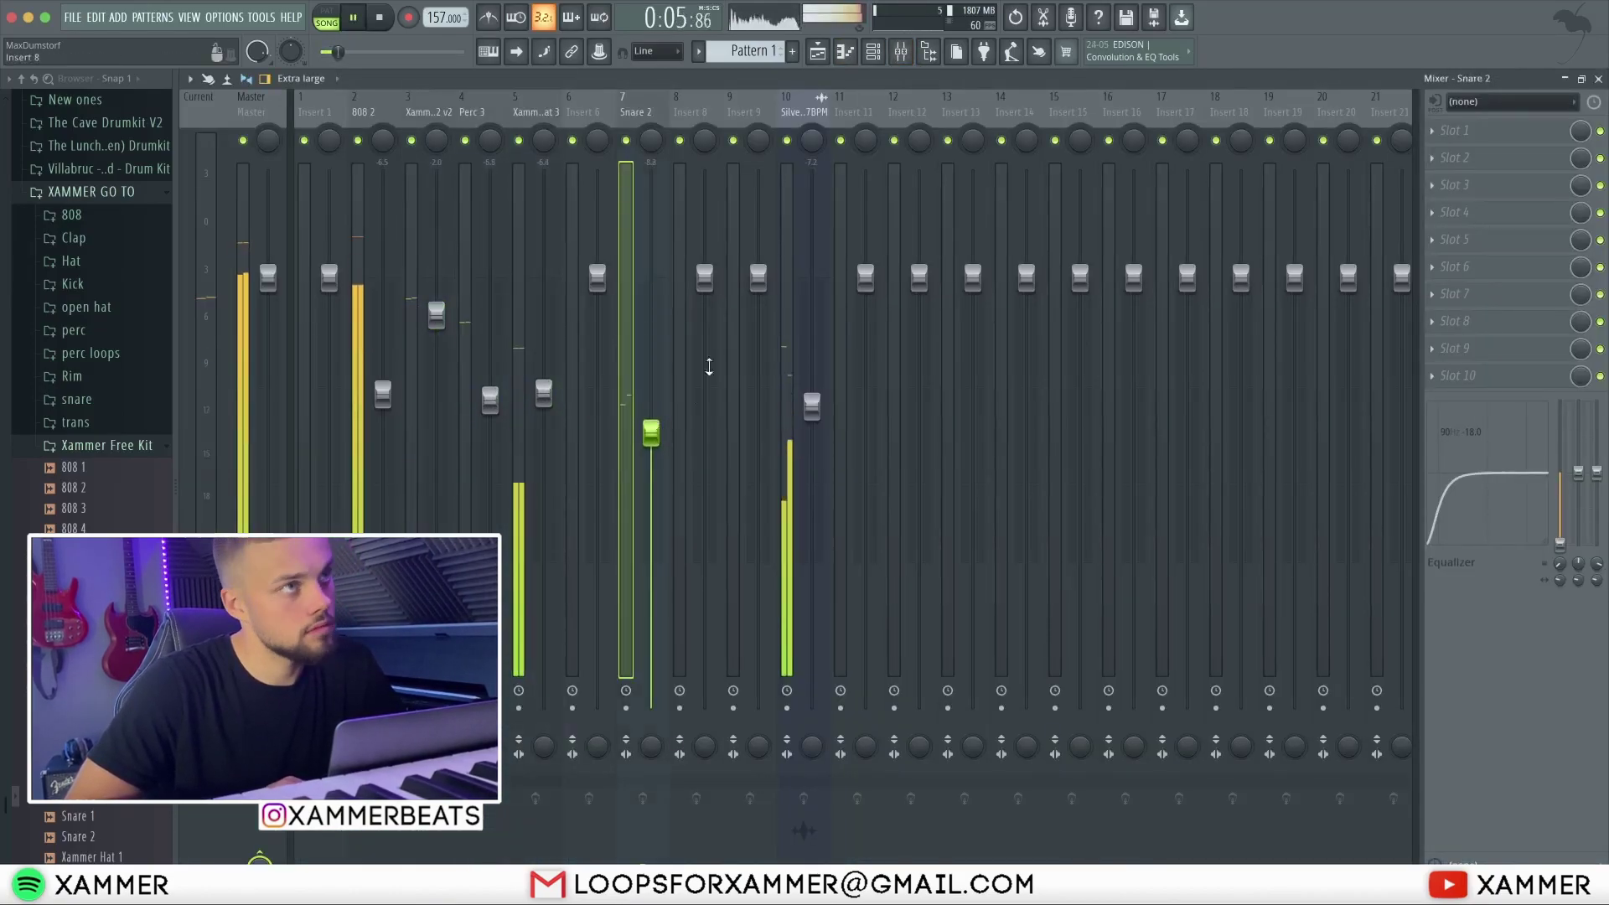
left_click_drag(490, 399, 490, 404)
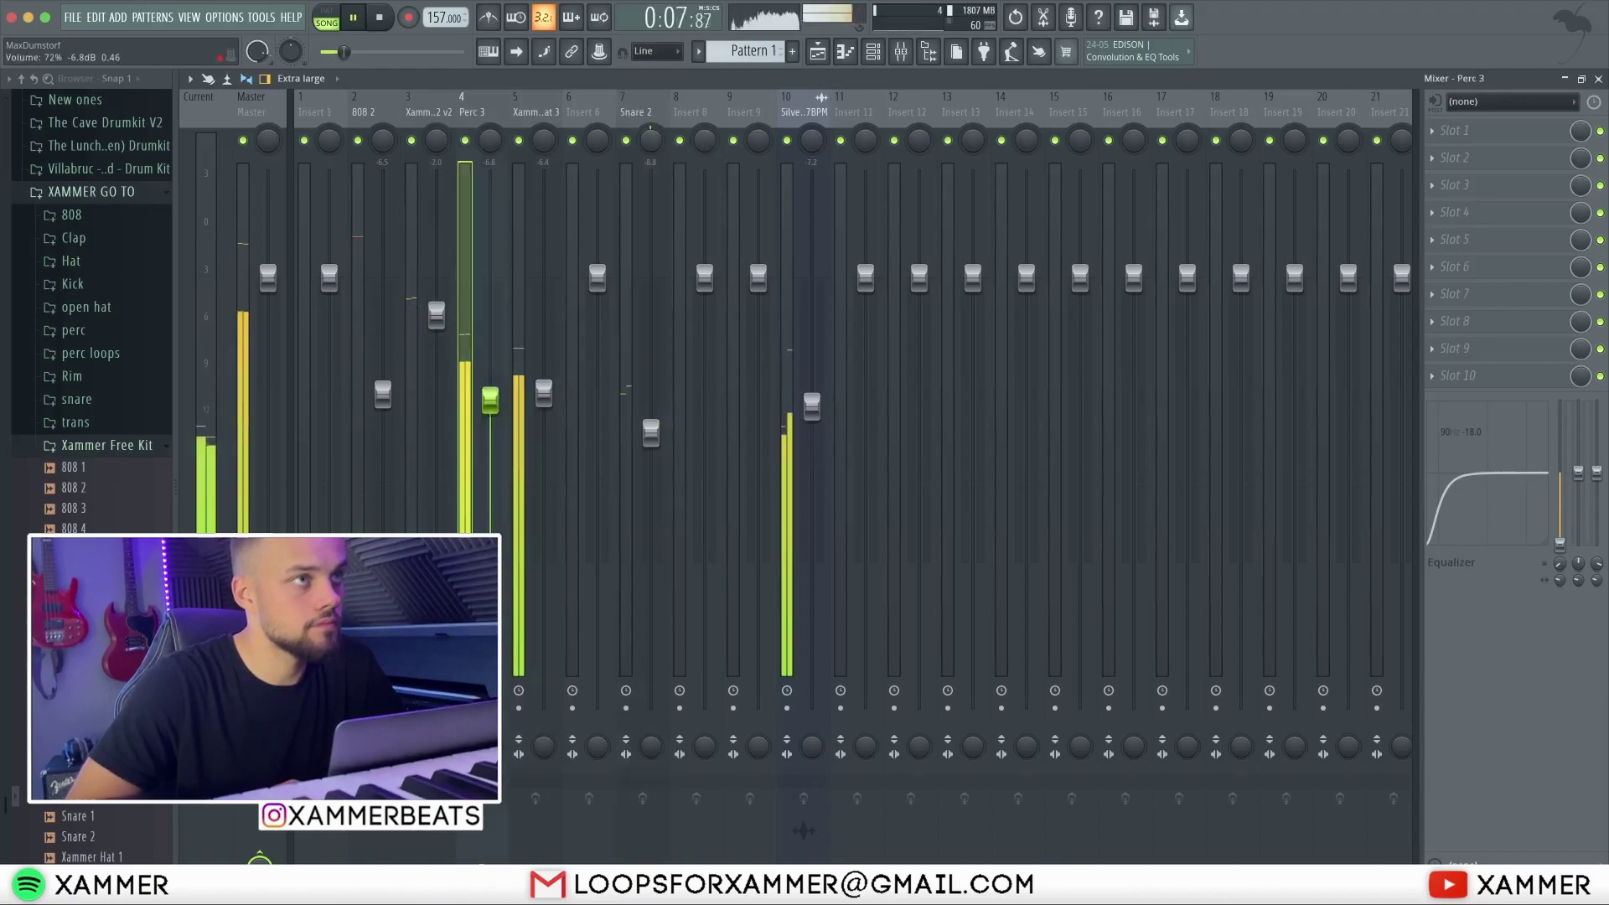
left_click_drag(436, 315, 435, 306)
left_click_drag(490, 404, 491, 410)
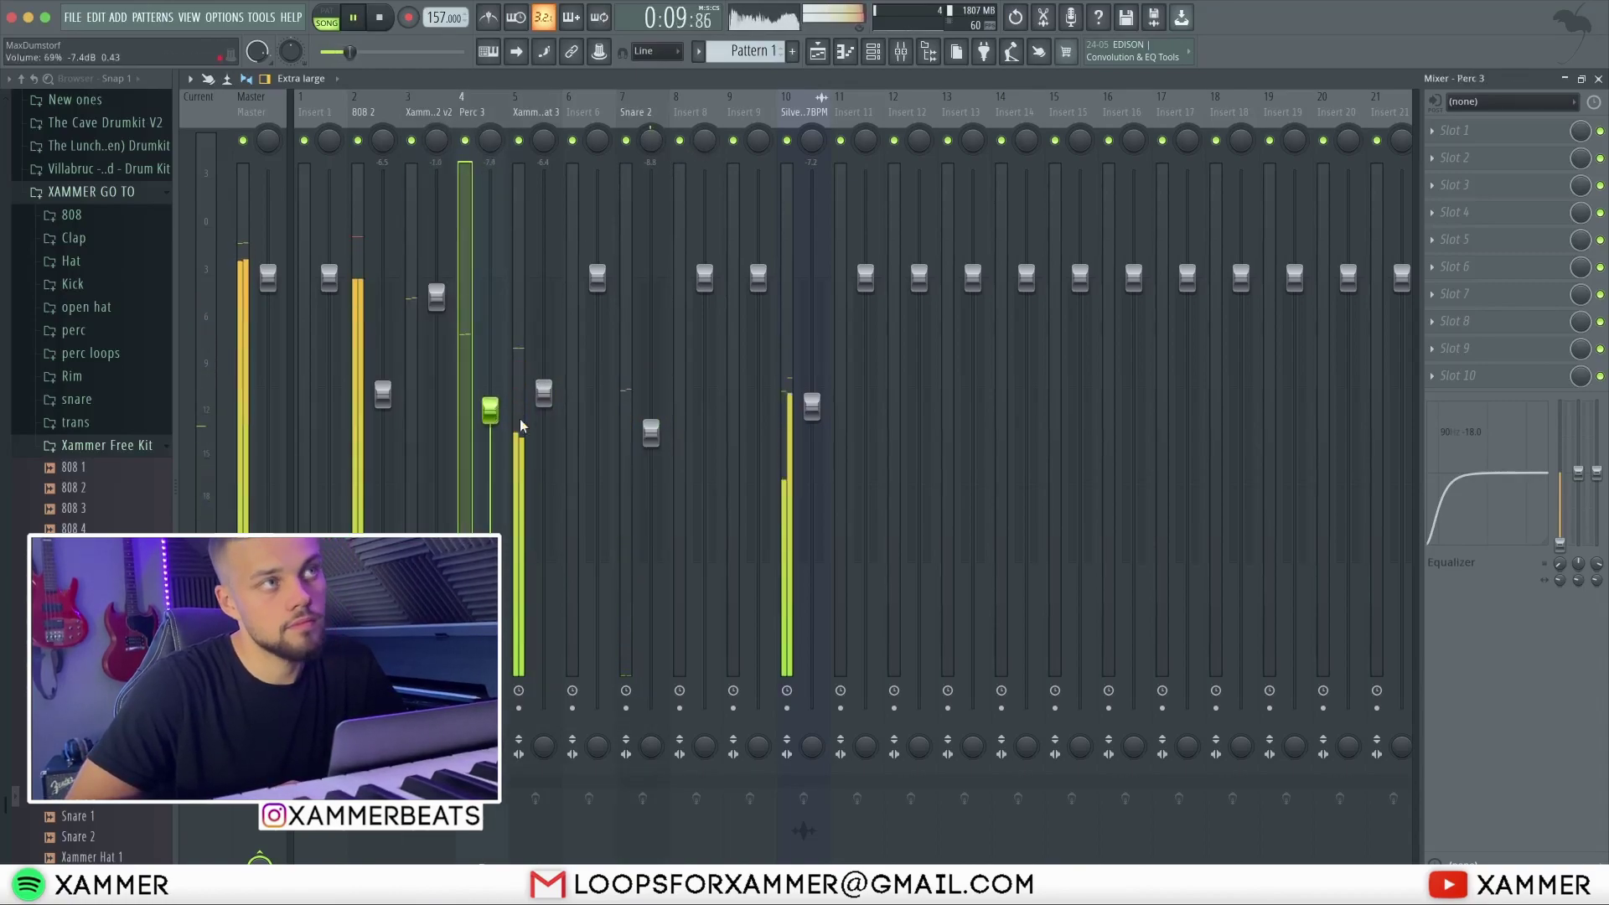
left_click(540, 428)
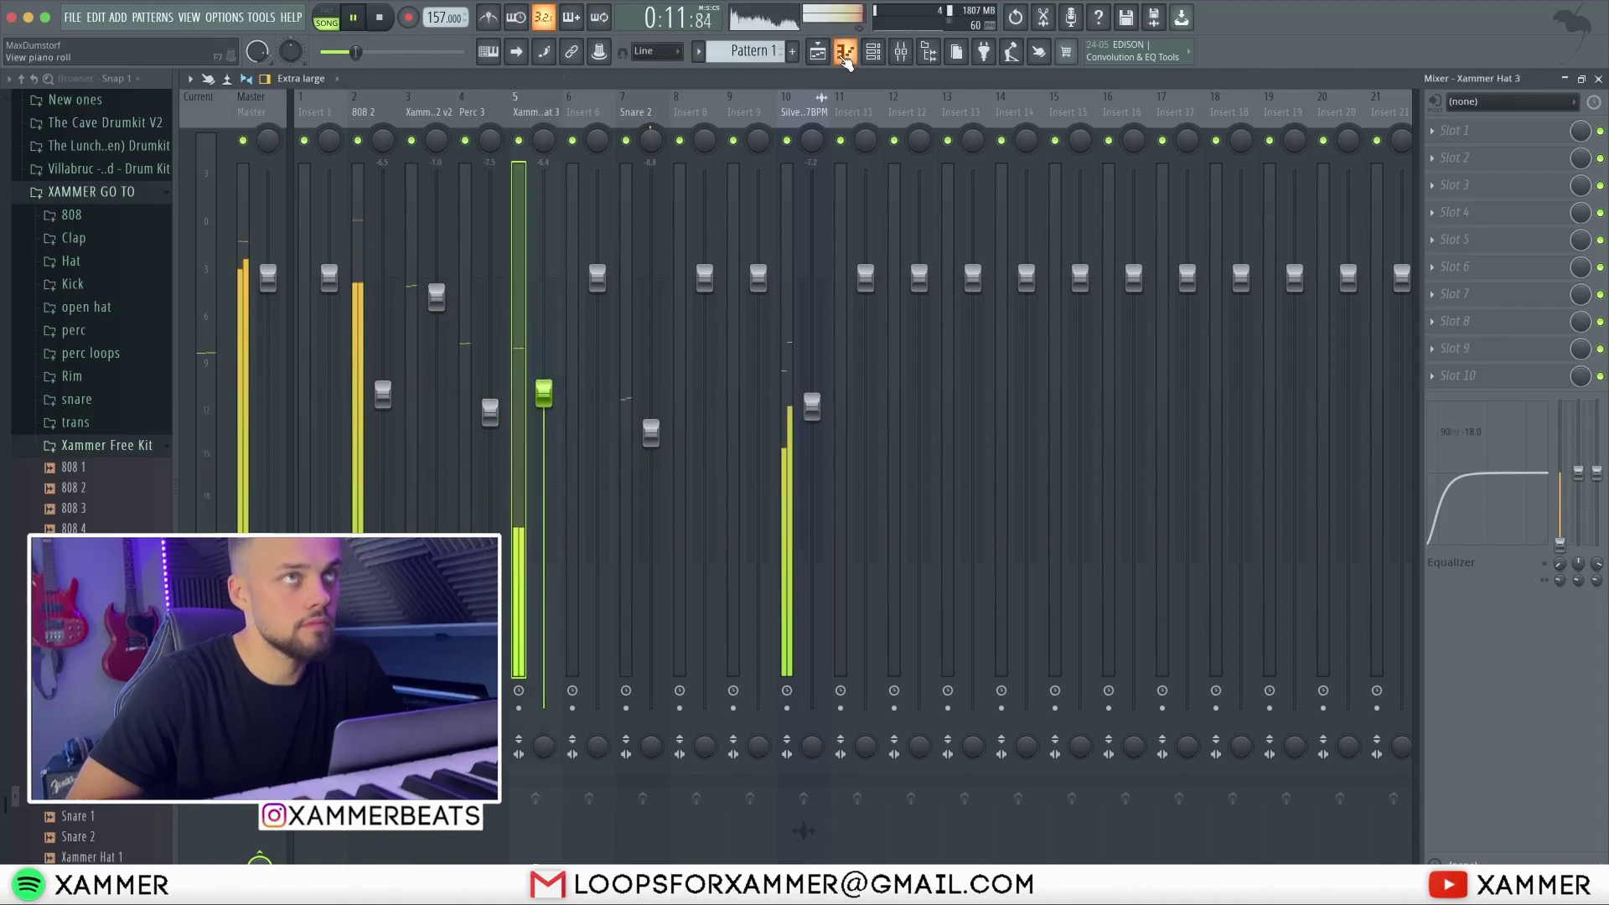
- Delete the C5 Perc 3 notes on step 15 of bars 2, 4 and 6
left_click(844, 53)
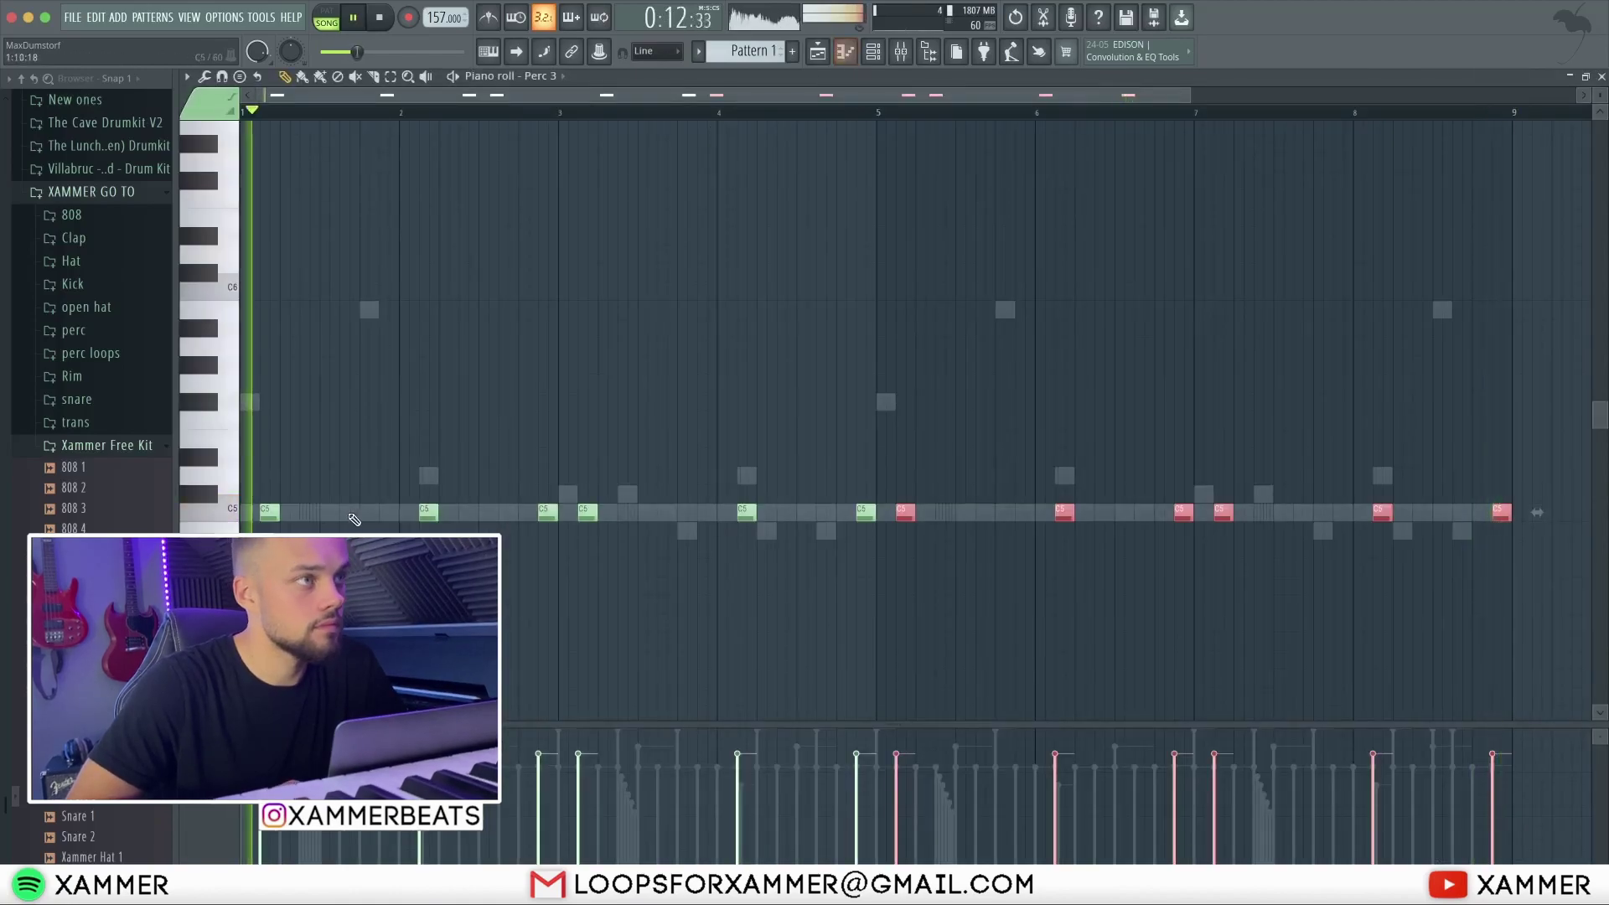
right_click(549, 511)
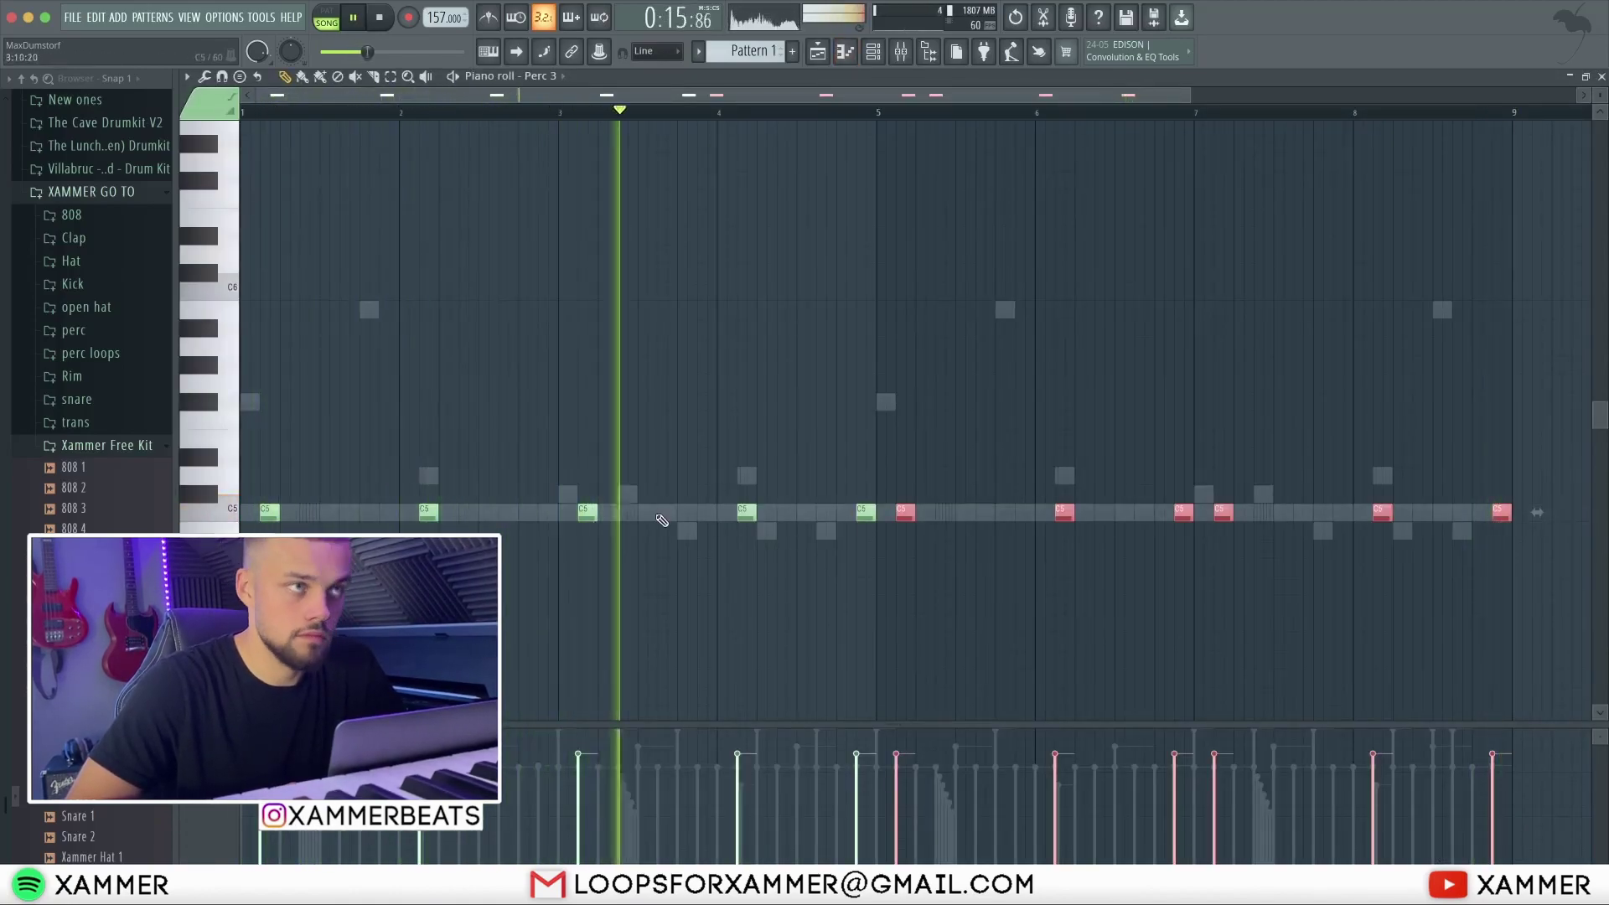
right_click(865, 511)
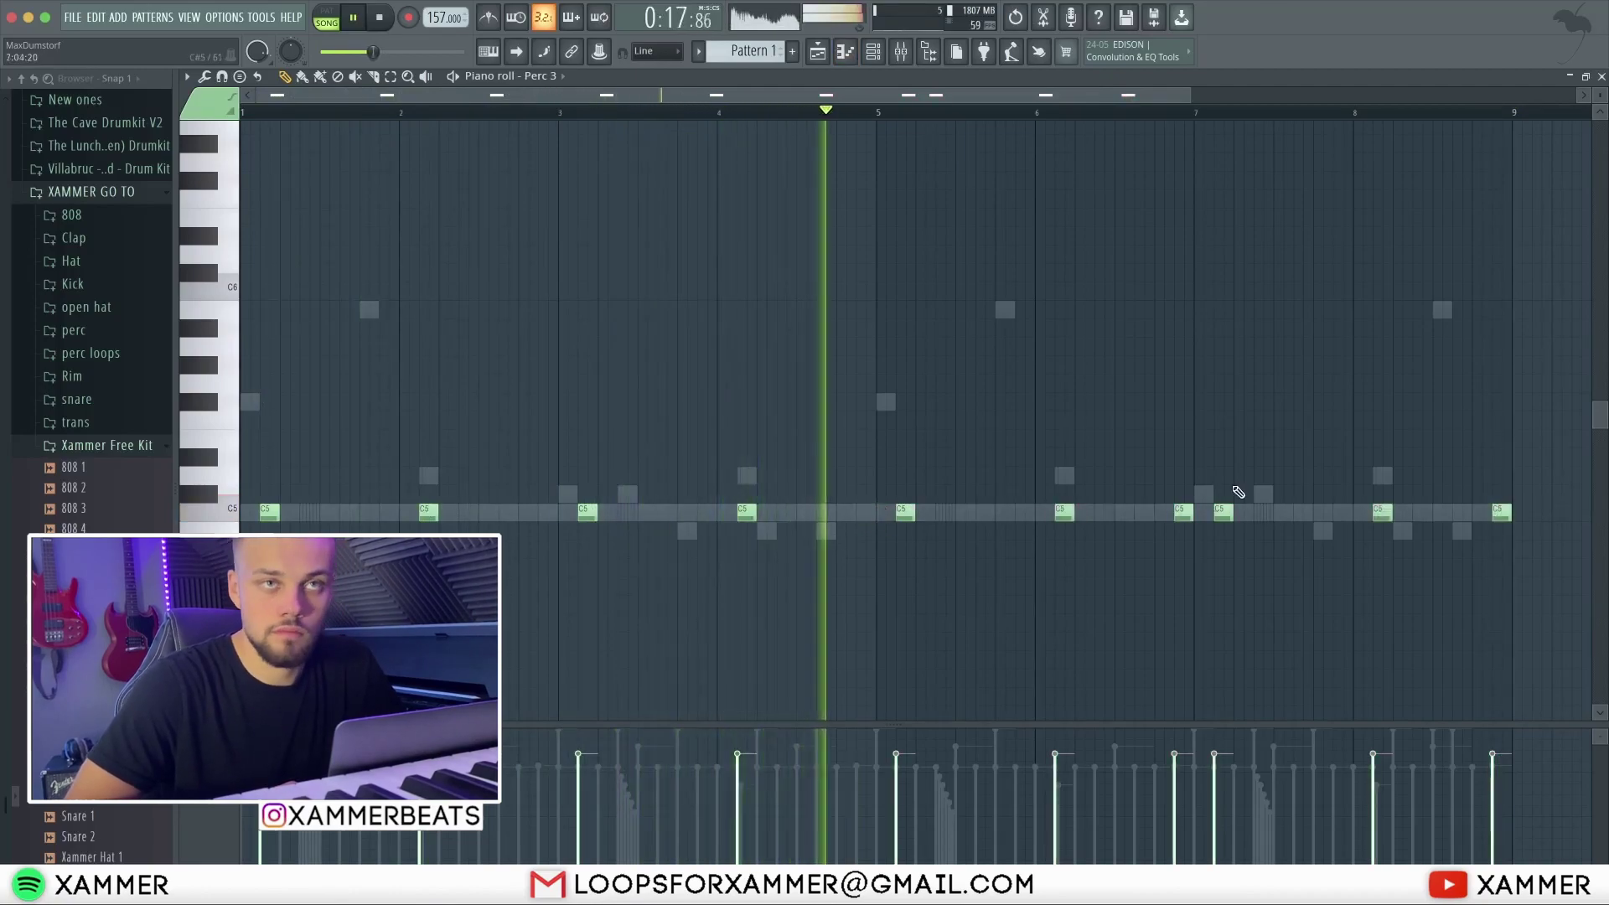
right_click(1182, 511)
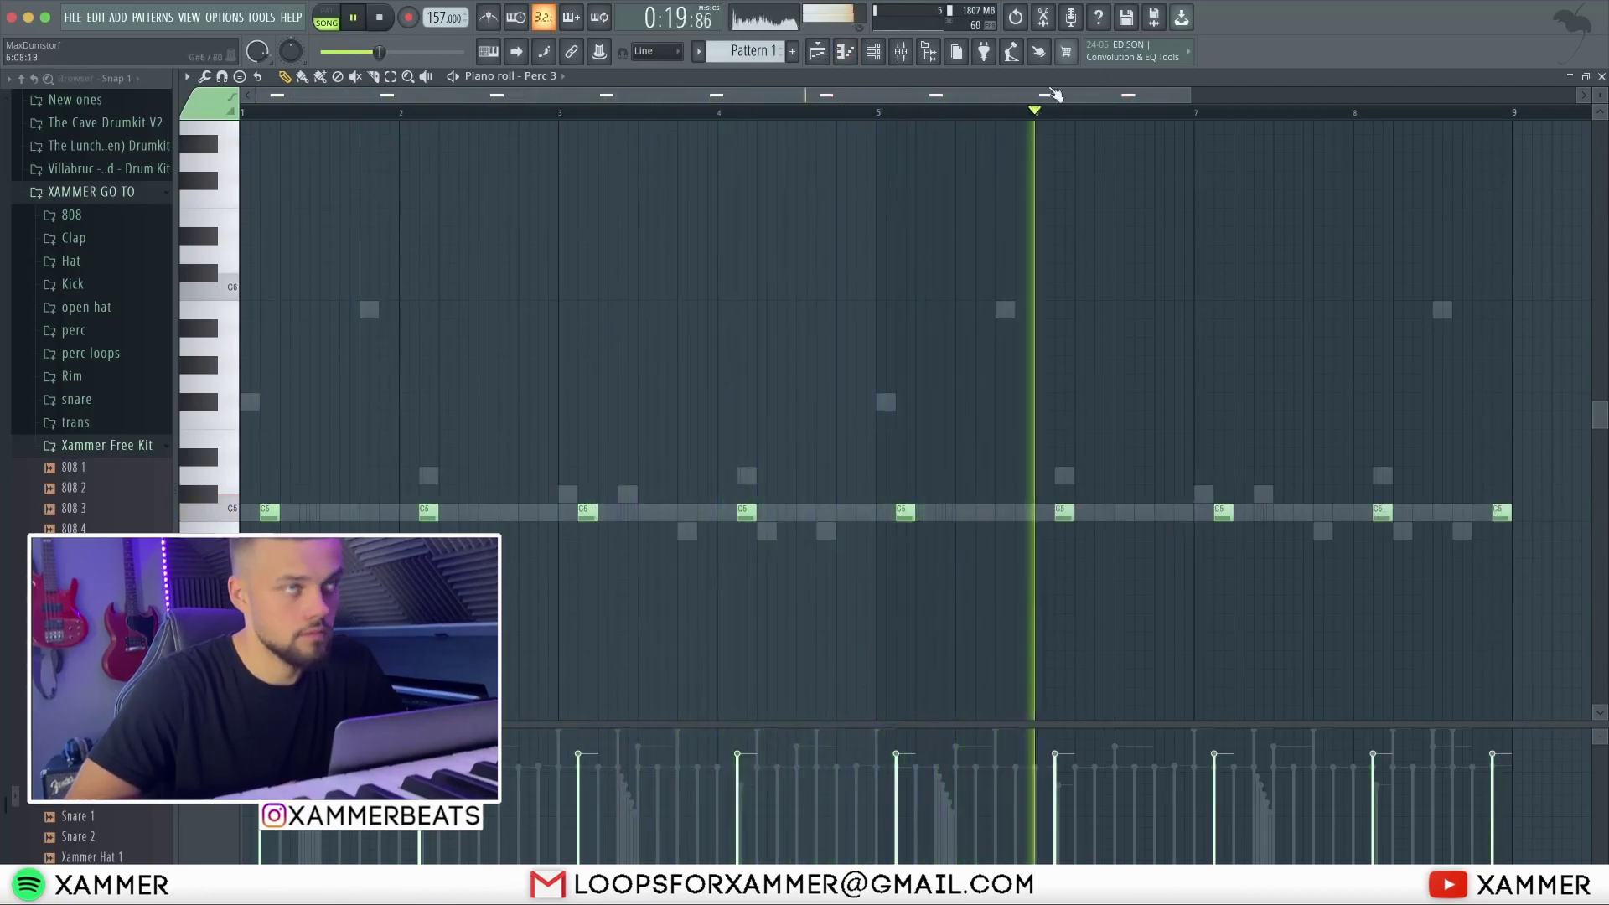
- Raise the Perc 3 fader to about -5.6 dB and lower Xammer Hat 3 slightly to about -6.6 dB
left_click(901, 51)
left_click_drag(490, 410, 491, 390)
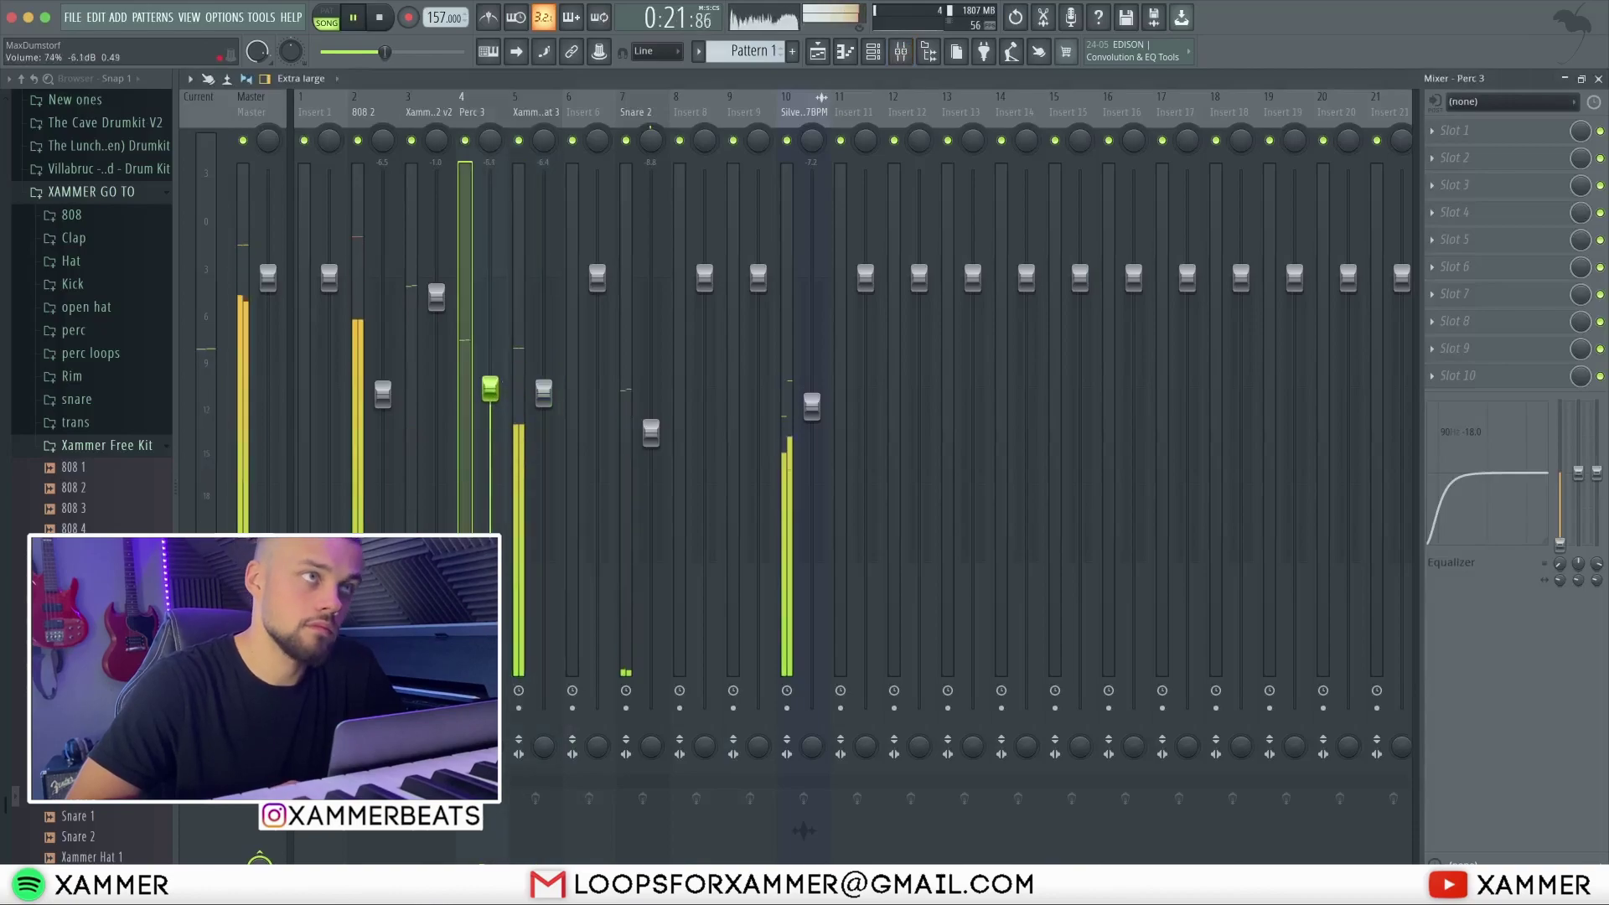
left_click(439, 291)
left_click(544, 394)
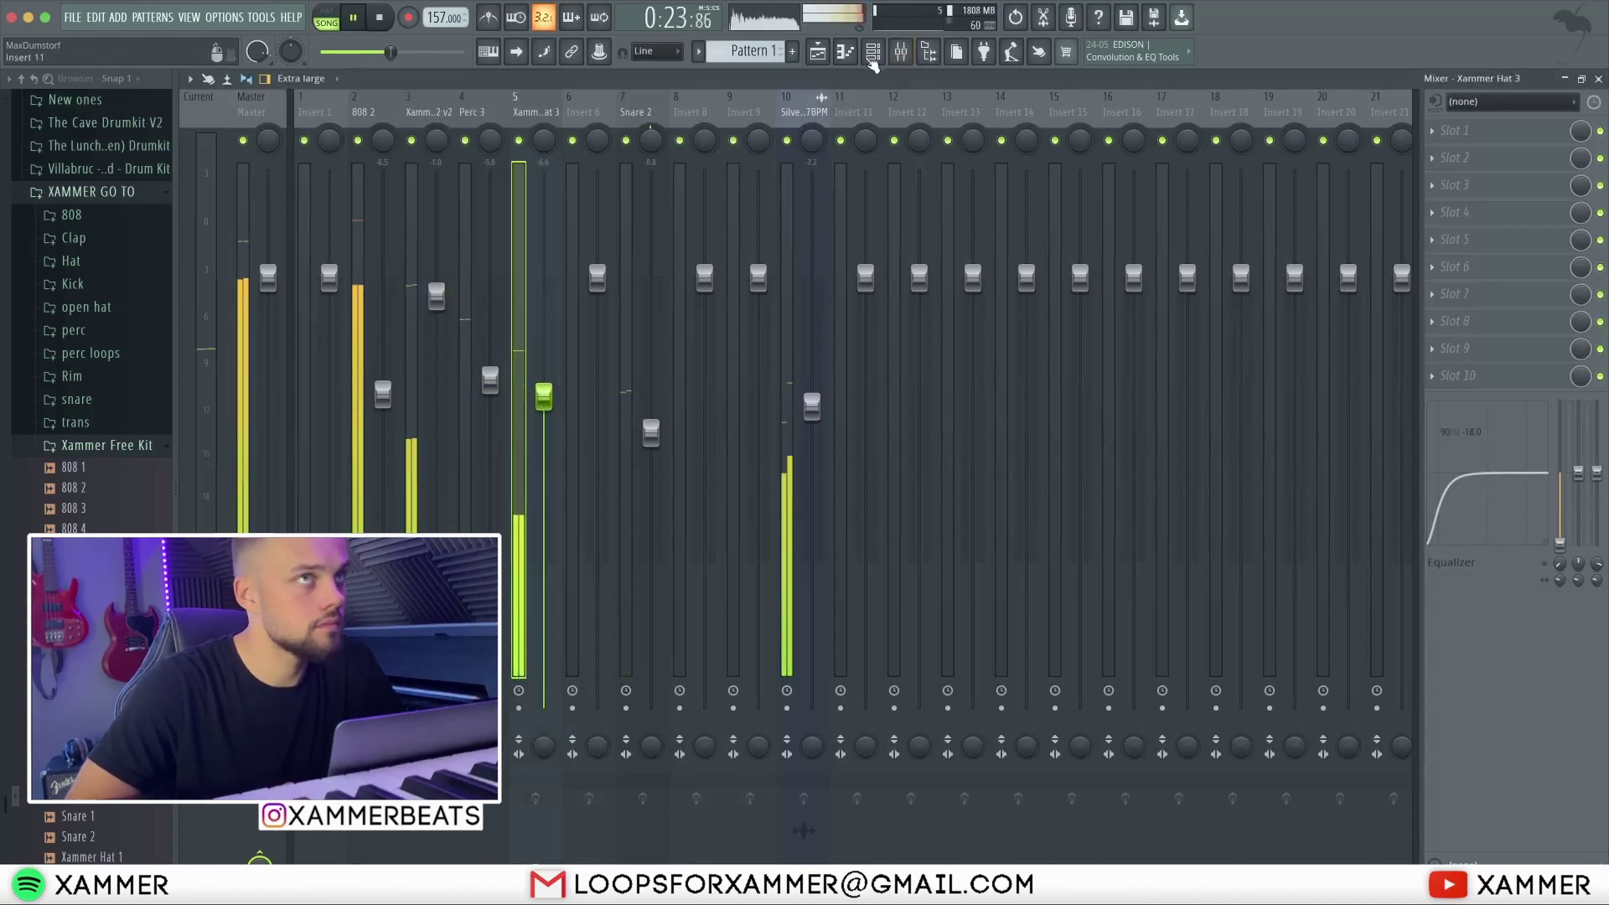
- Add the Kick 1 sample as a new channel and route it to mixer track 1
left_click(872, 51)
key("space")
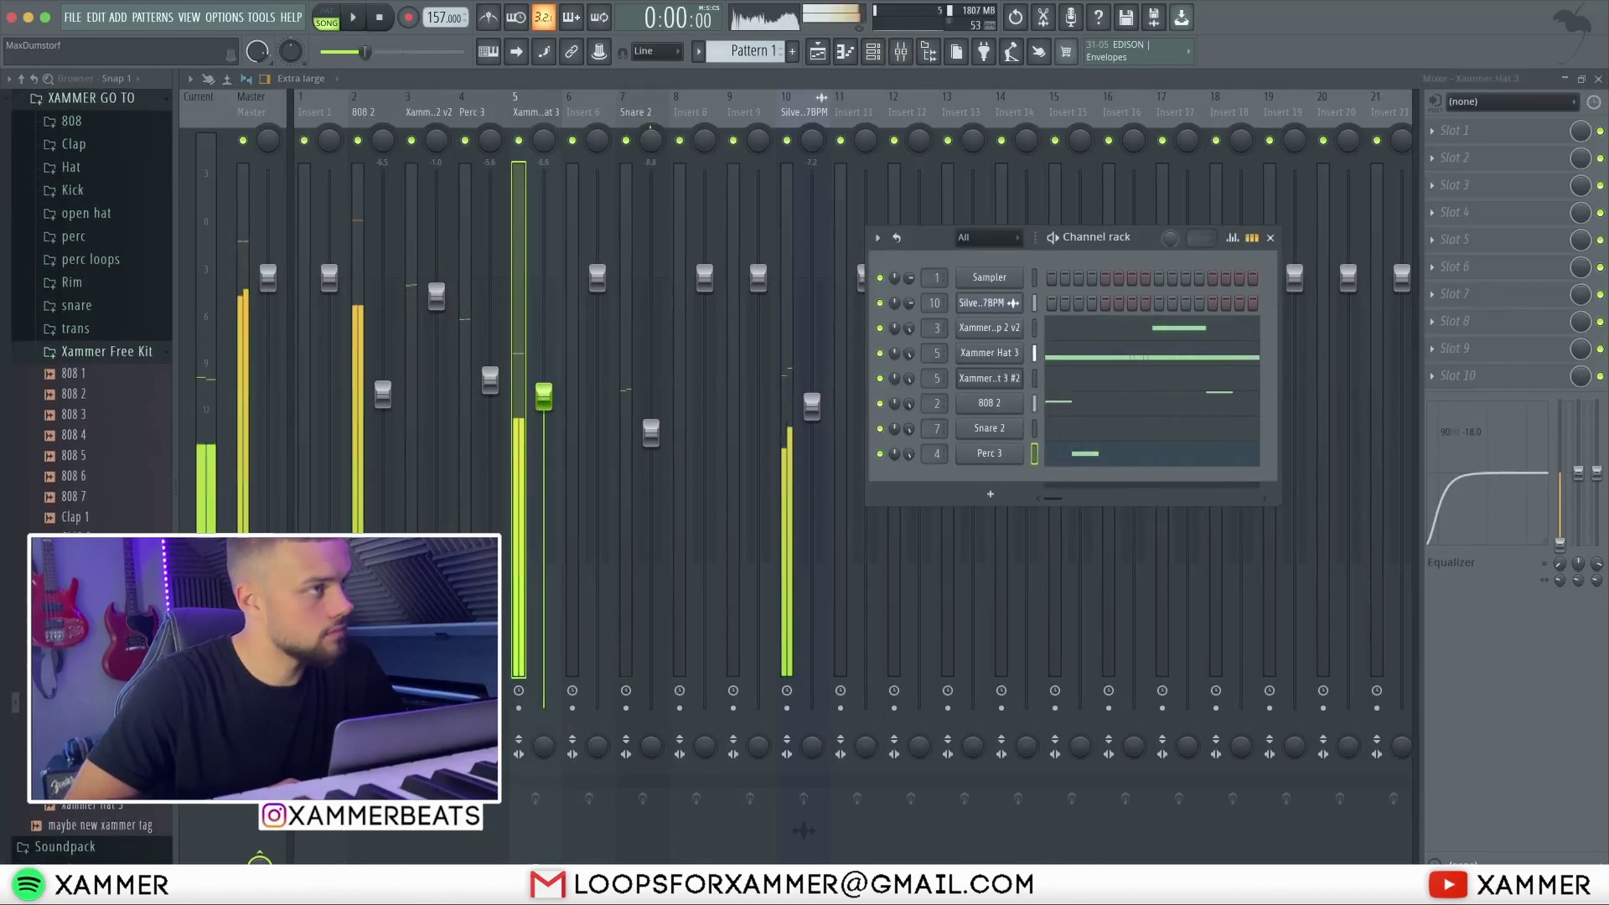
left_click(73, 620)
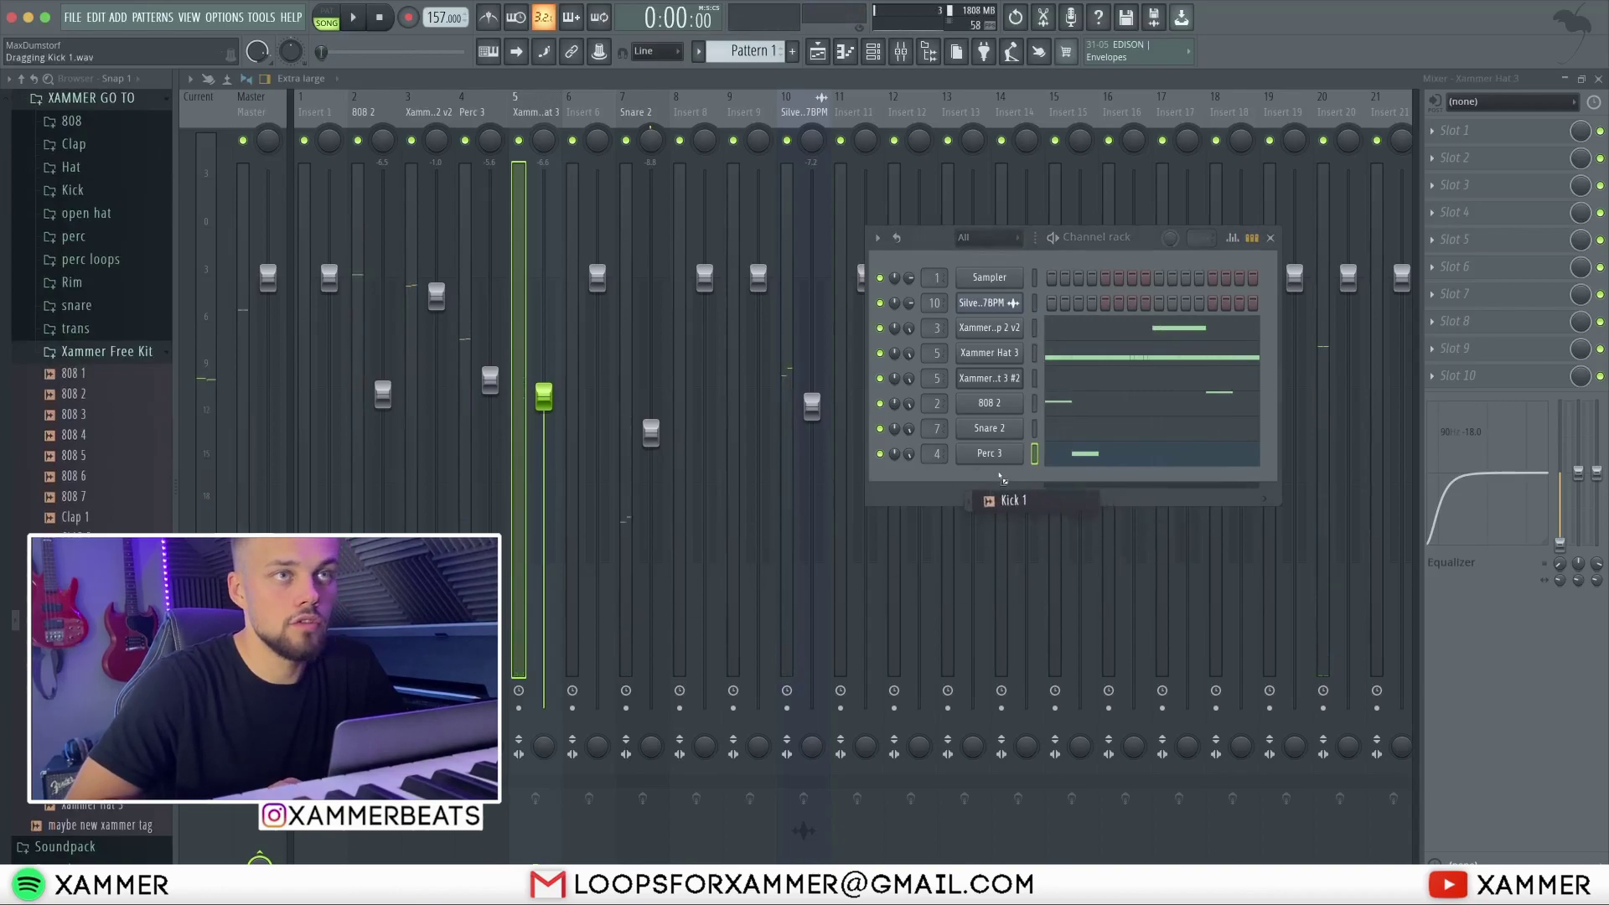
left_click_drag(1003, 478, 989, 477)
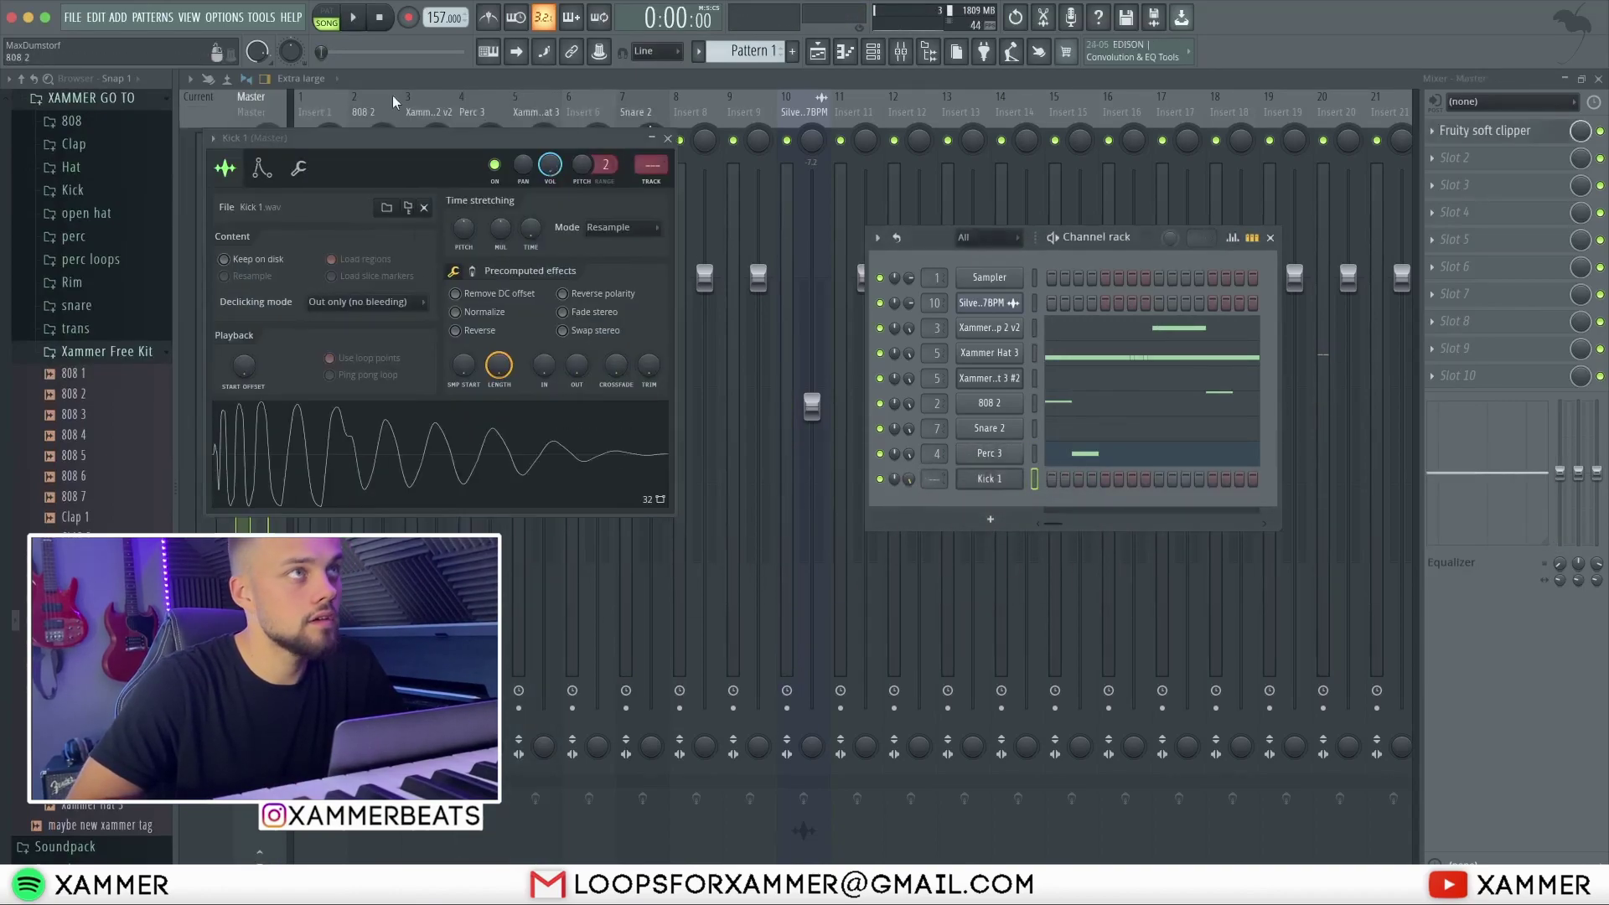
left_click(327, 99)
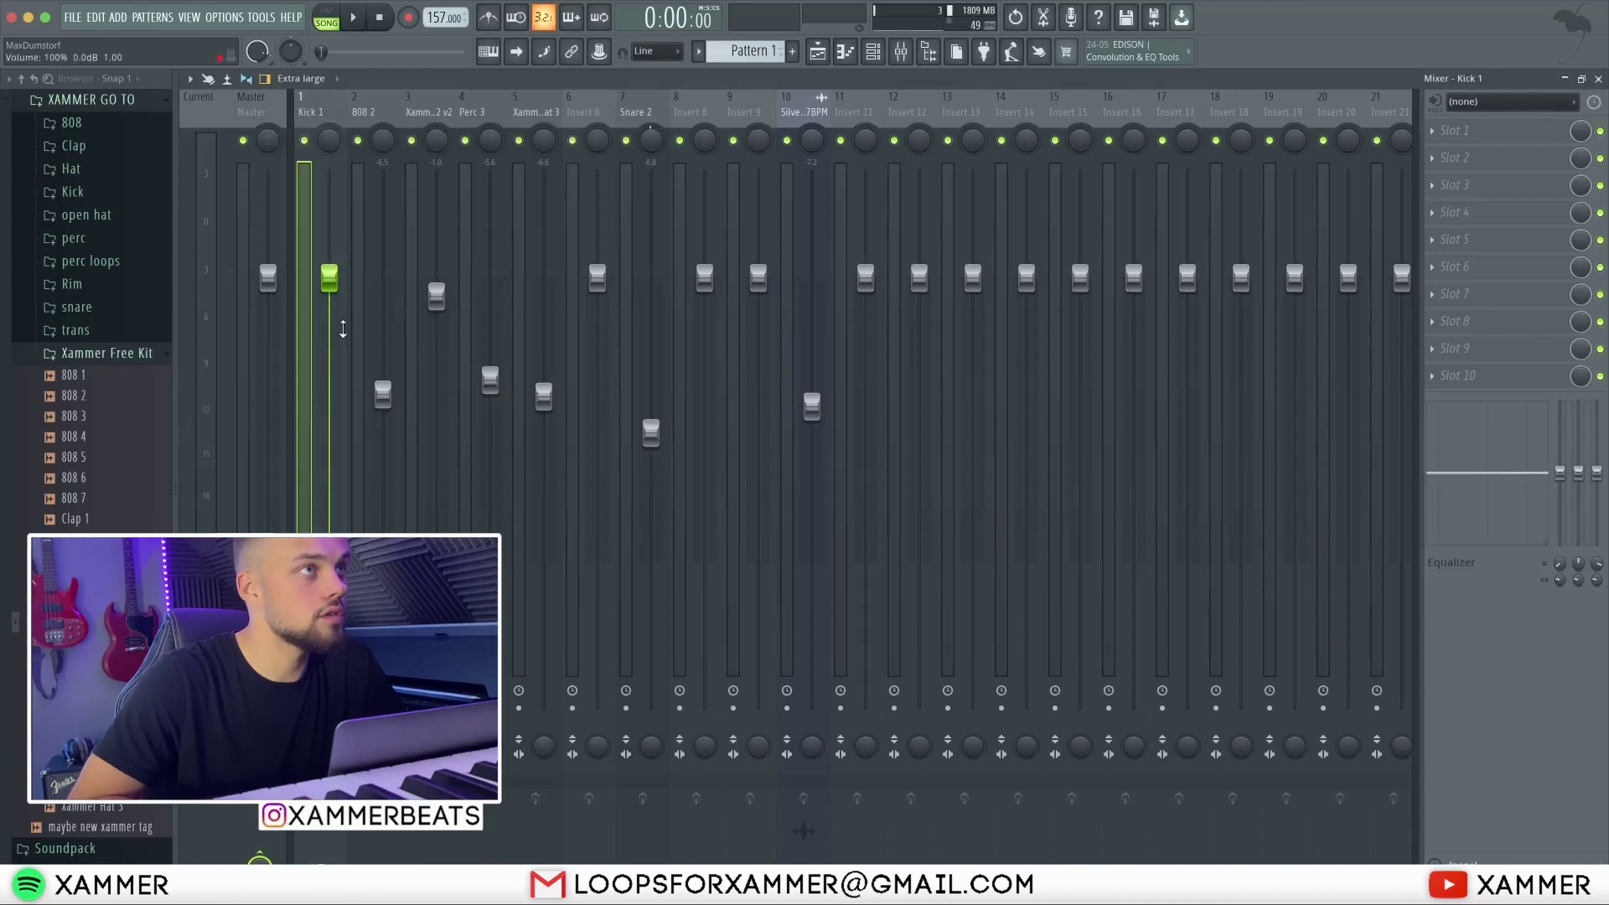
- Draw C5 Kick 1 notes on steps 1 and 13 of bar 1 and steps 1 and 7 of bar 3
left_click(873, 51)
right_click(1001, 484)
left_click(1068, 477)
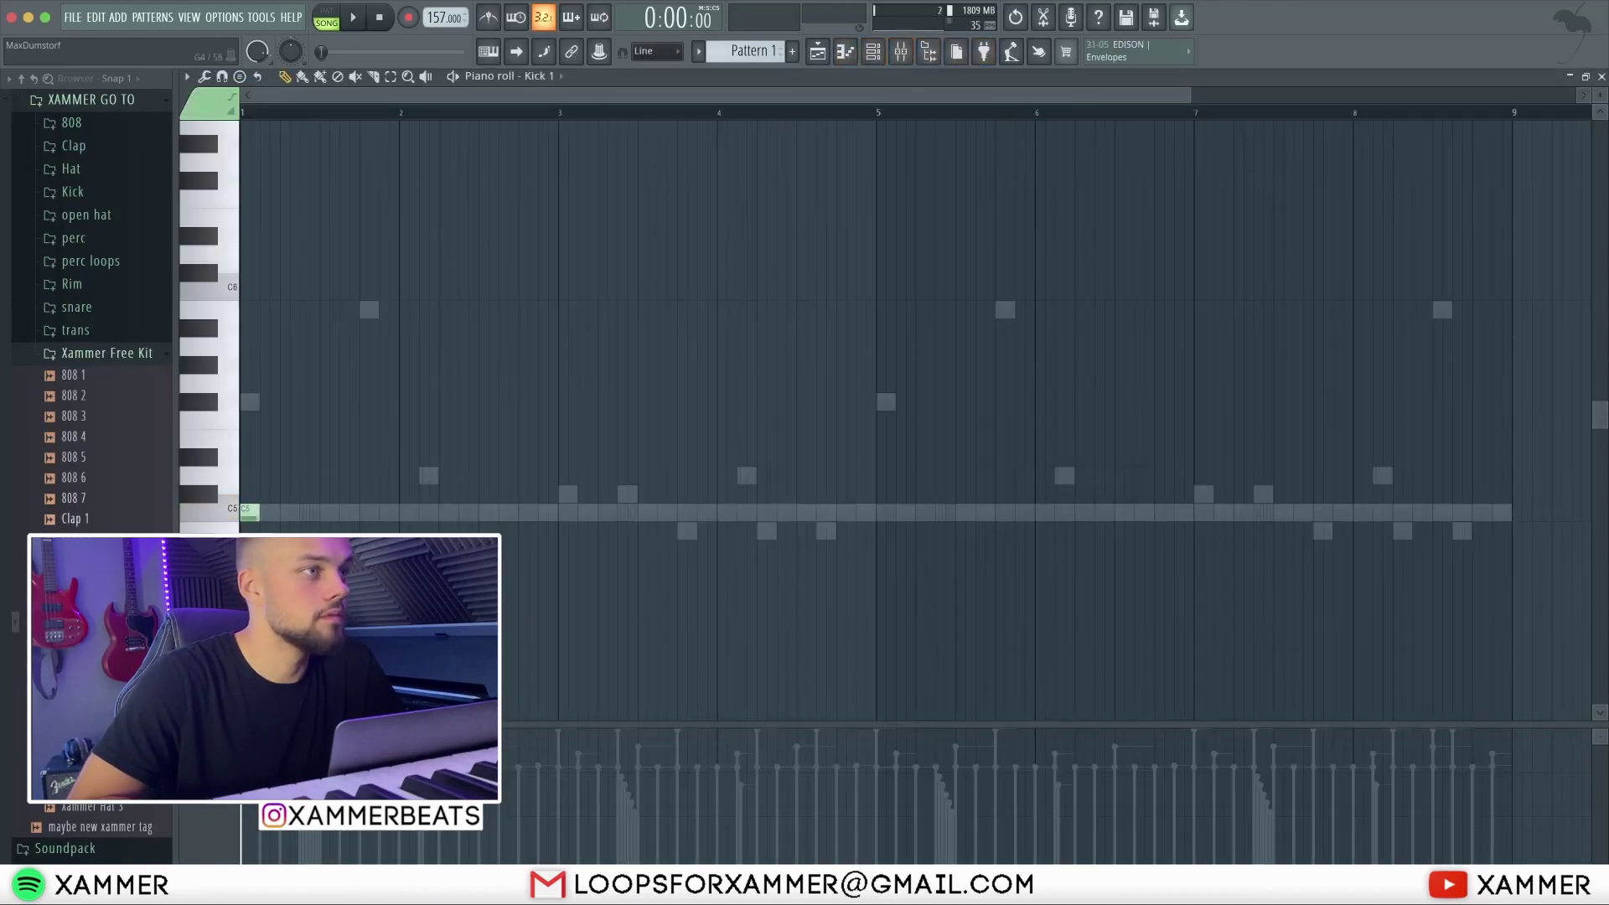
key("space")
left_click(369, 511)
left_click(559, 513)
left_click(626, 511)
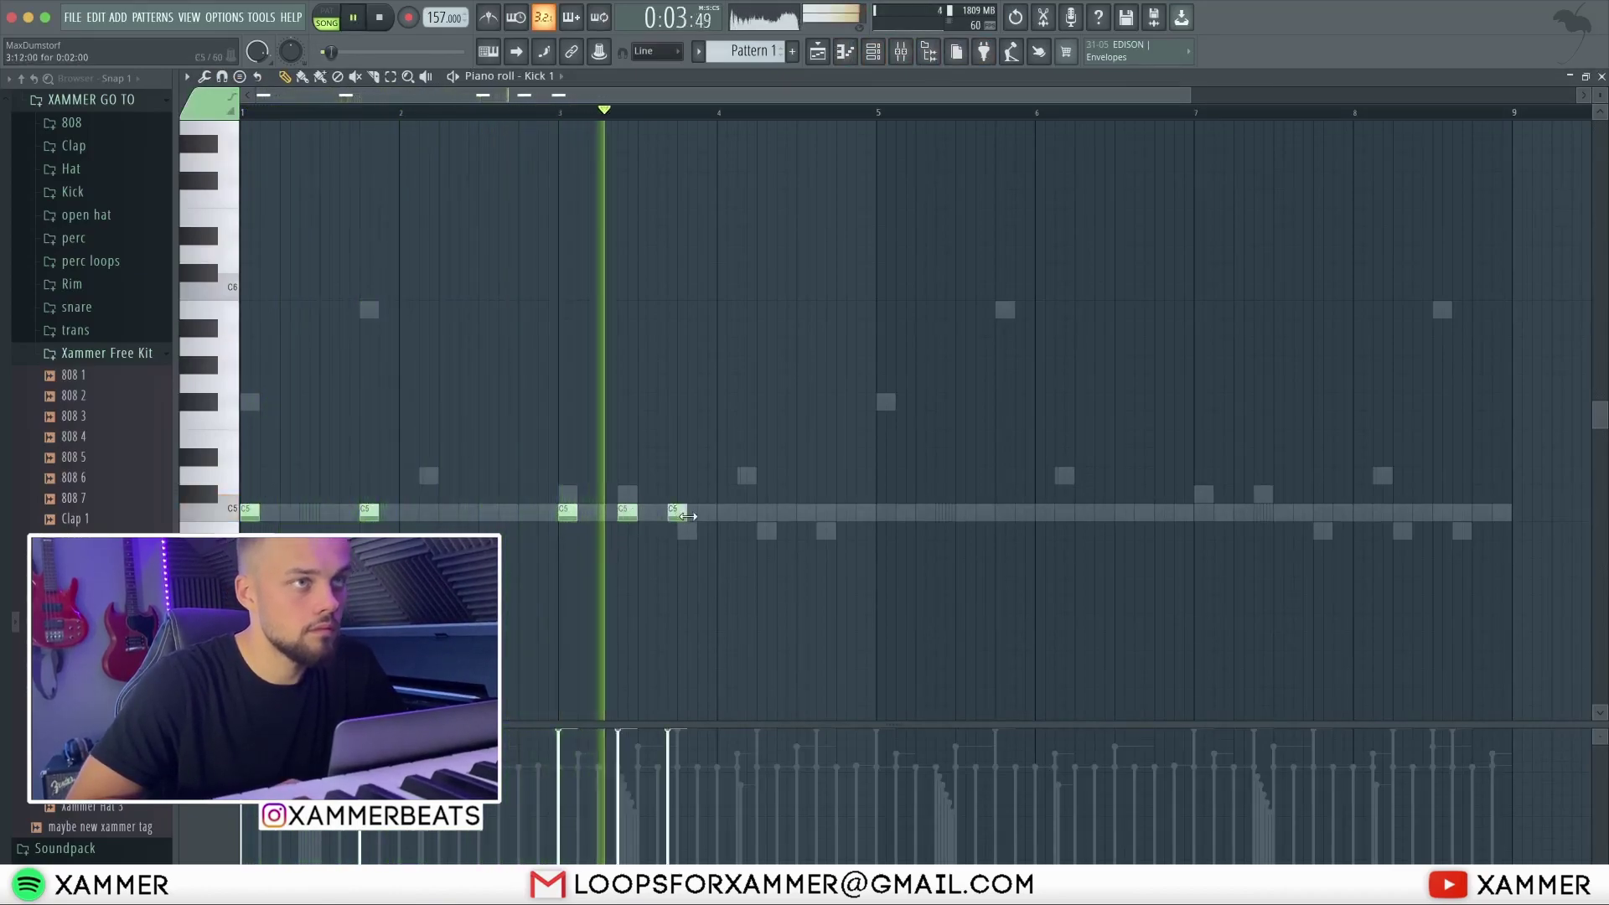
- Add C5 Kick 1 notes on step 13 of bar 3 and step 11 of bar 4
left_click(686, 511)
left_click(835, 511)
key("space")
key("space")
right_click(834, 513)
right_click(886, 516)
left_click(817, 515)
- Duplicate the four-bar kick pattern to bars 5–8 and add an extra C5 kick on step 5 of bar 8
left_click_drag(847, 534, 118, 502)
mouse_move(253, 513)
left_mouse_down()
mouse_move(1055, 474)
mouse_move(890, 517)
left_mouse_up()
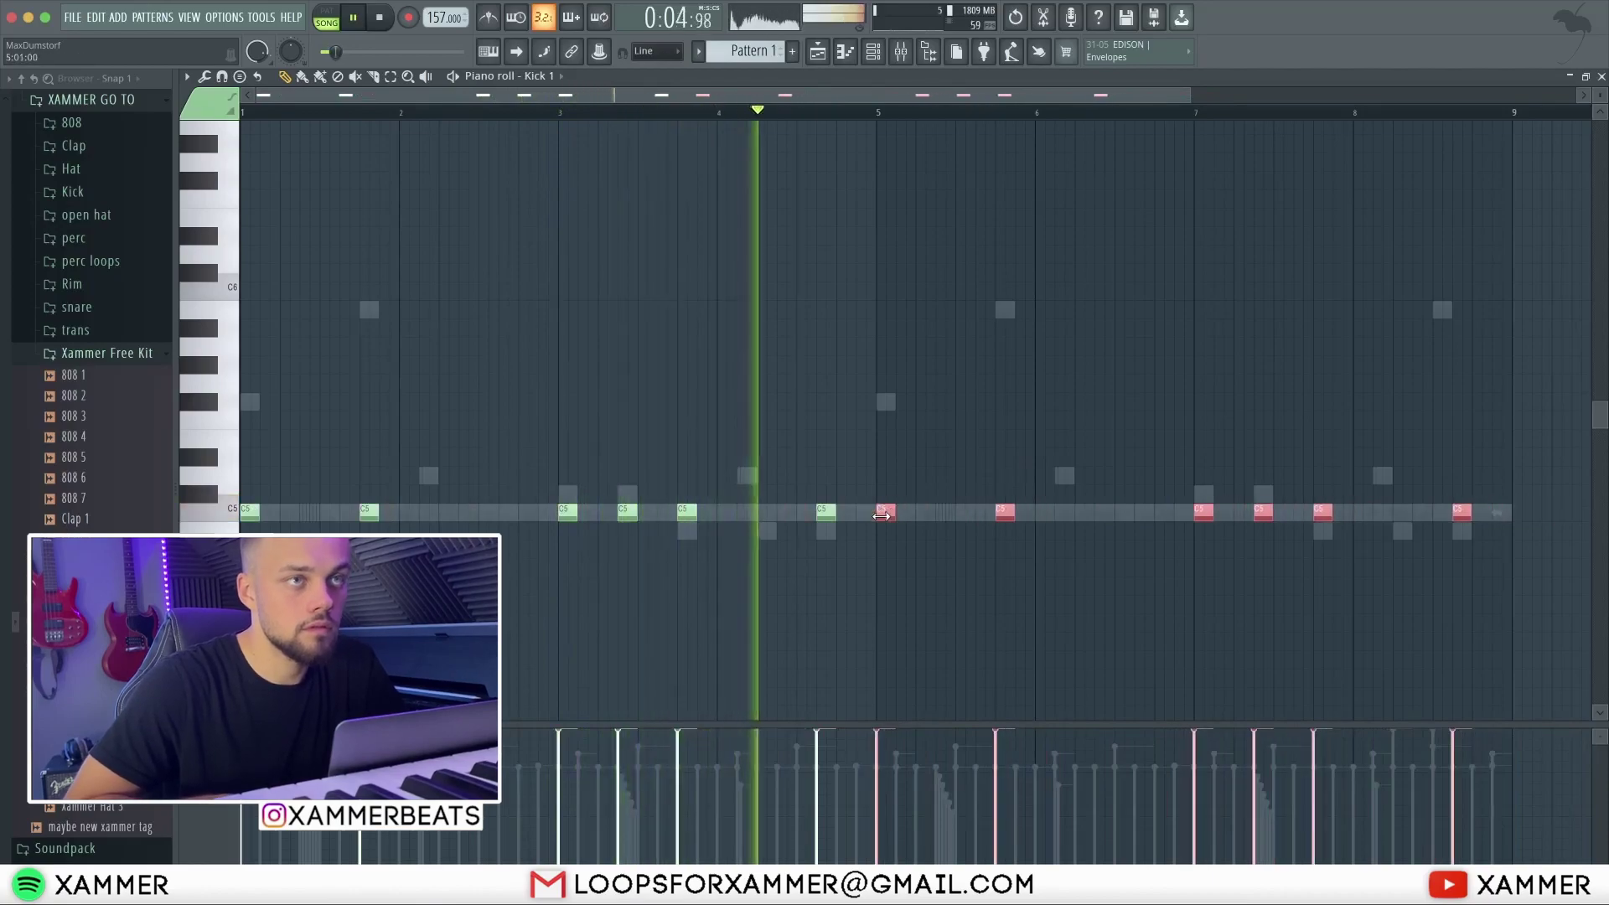
left_click(1398, 514)
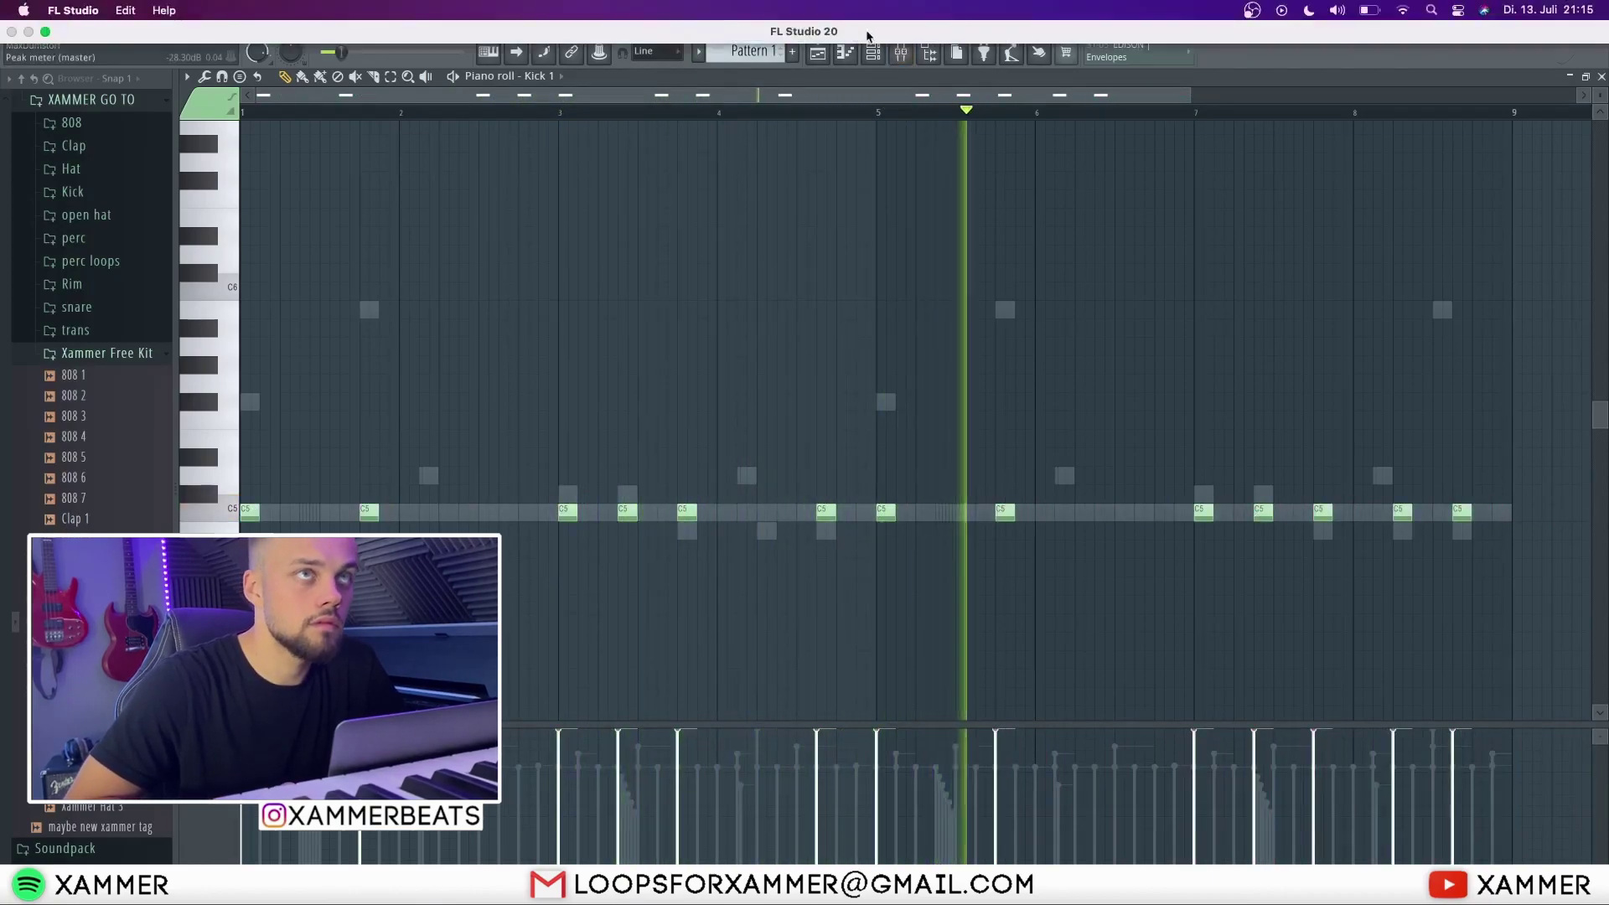
- Balance the low end by setting the Kick 1 fader to about -6 dB and lowering the 808 2 fader slightly
left_click(901, 53)
left_click_drag(329, 450, 331, 384)
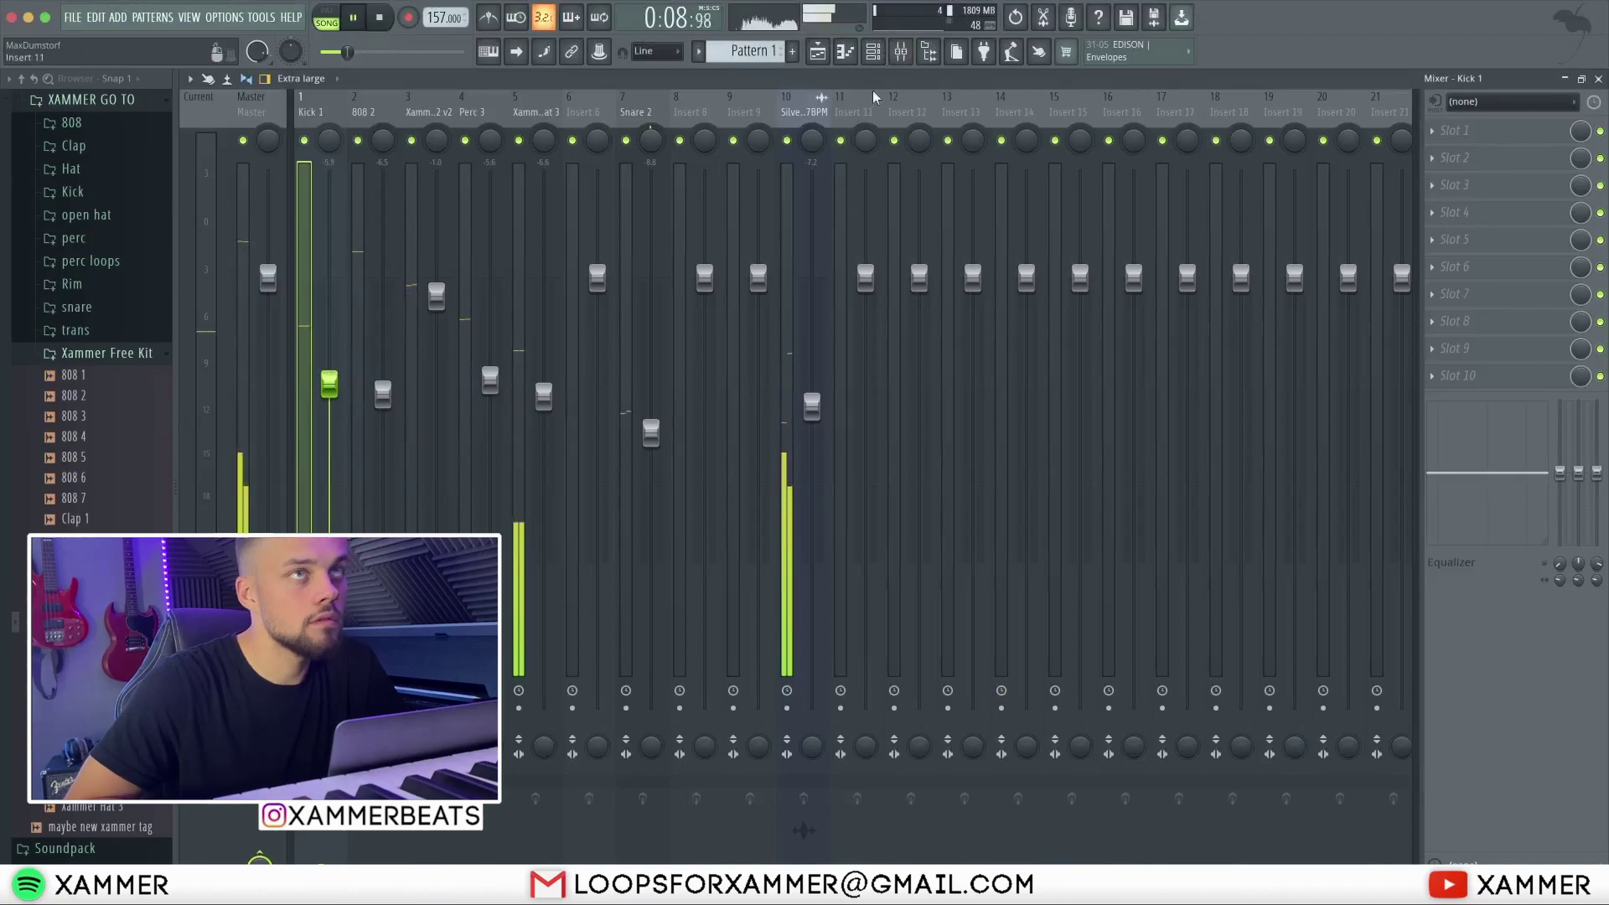
key("F6")
key("F6")
left_click_drag(382, 392, 329, 390)
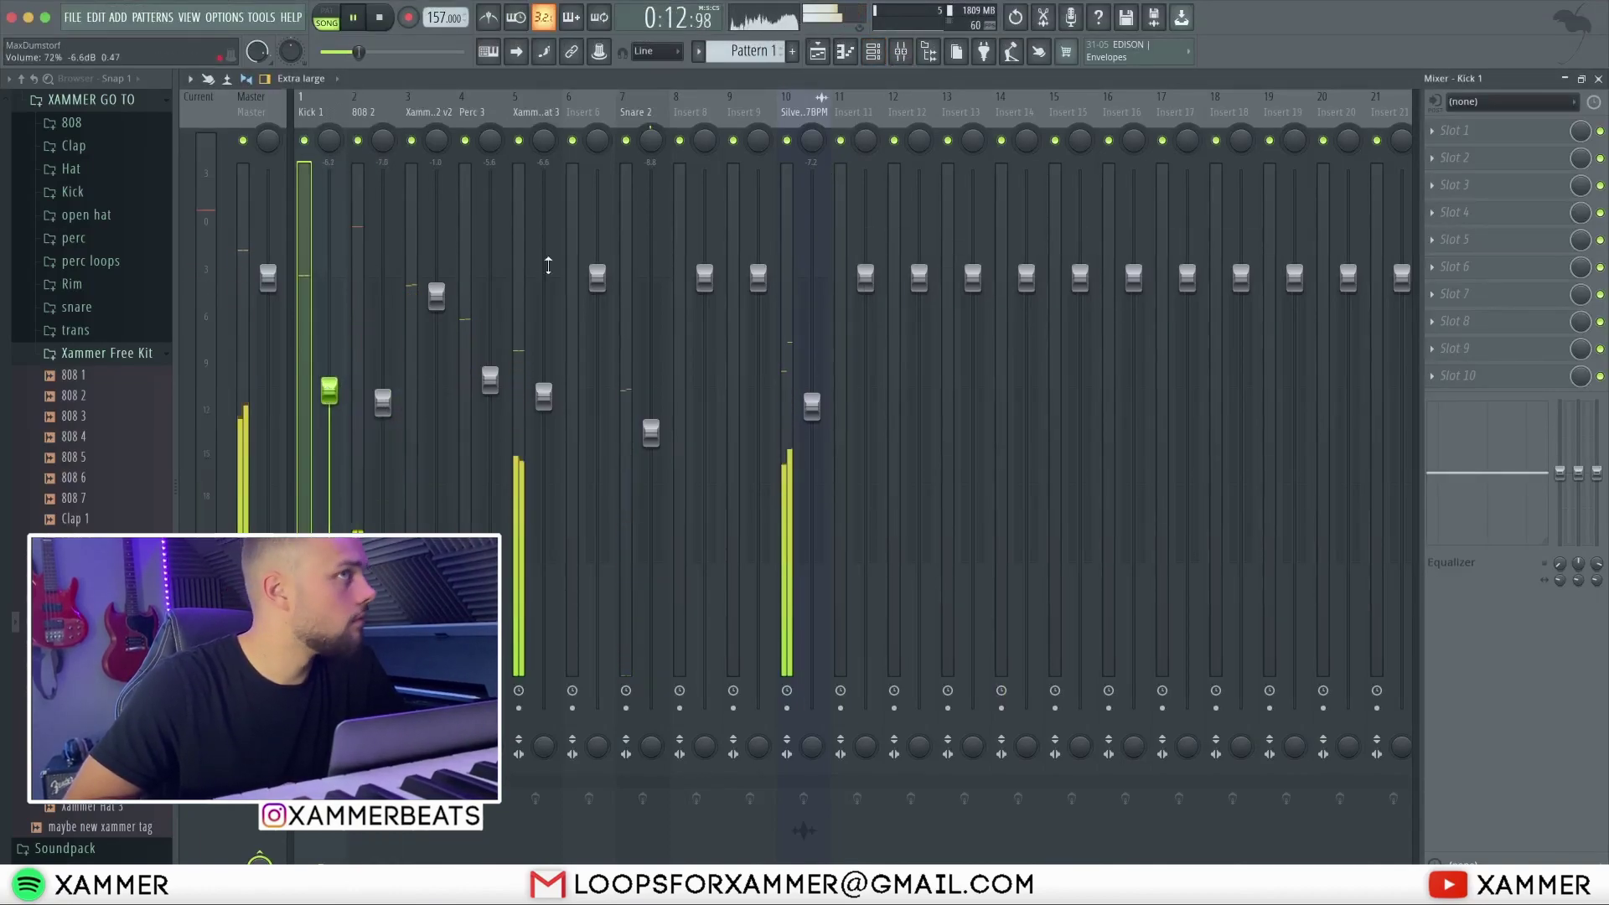
- Rebalance the mixer: raise the clap and Snare 2 slightly, set Kick 1 to about -6.7 dB and the Silver Surfer loop to about -6.9 dB
left_click_drag(437, 295, 436, 285)
left_click_drag(485, 379, 483, 375)
left_click(375, 426)
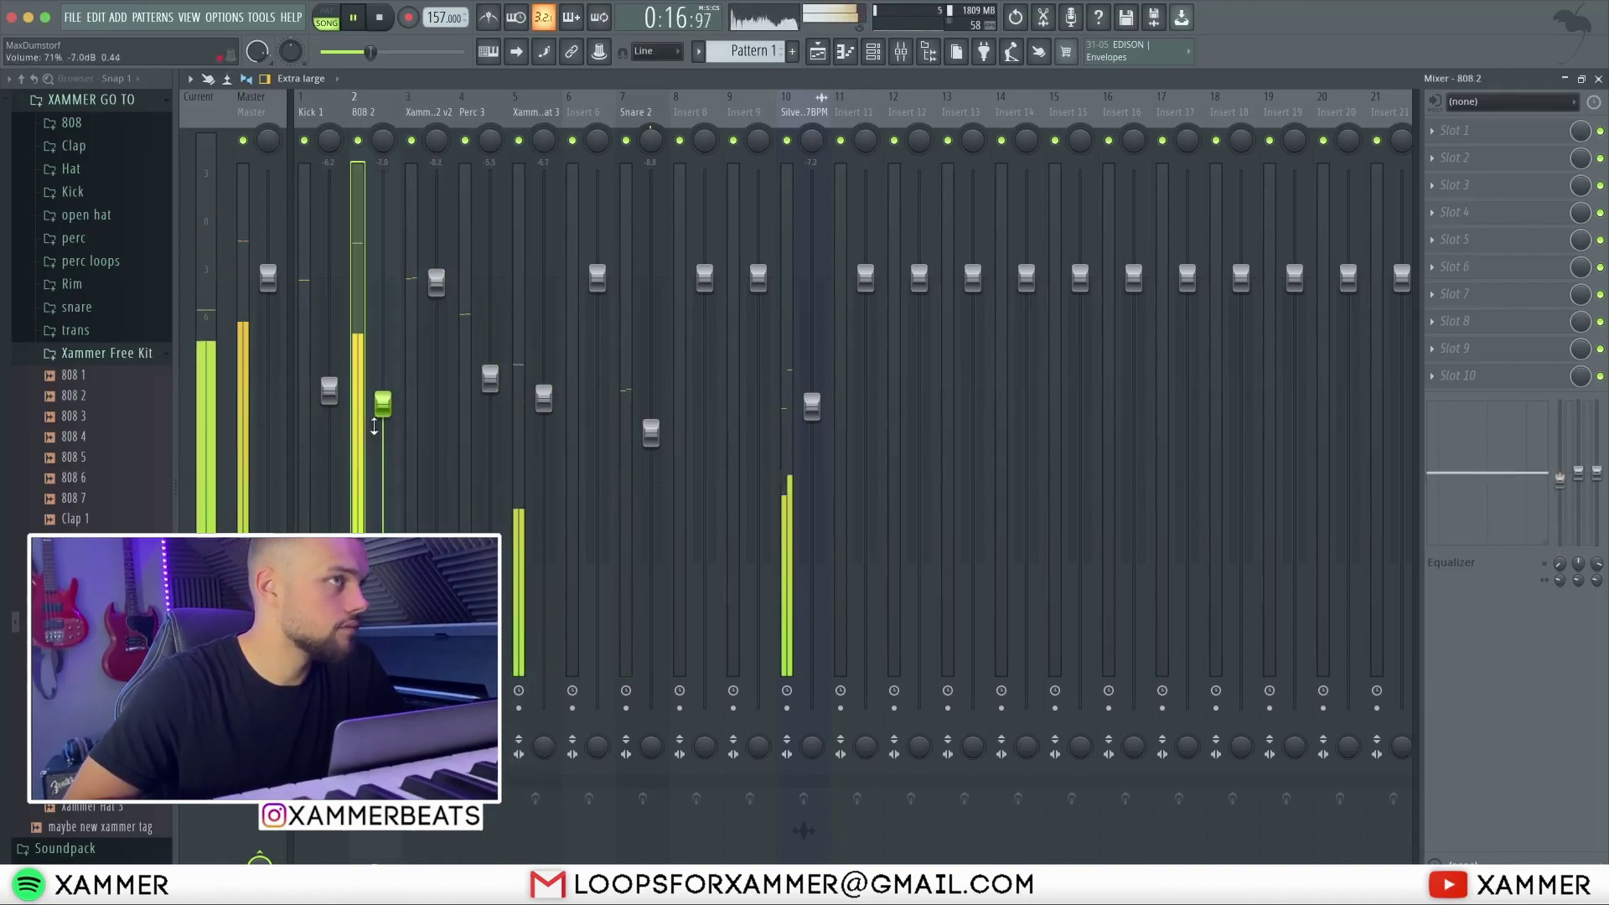
left_click(329, 398)
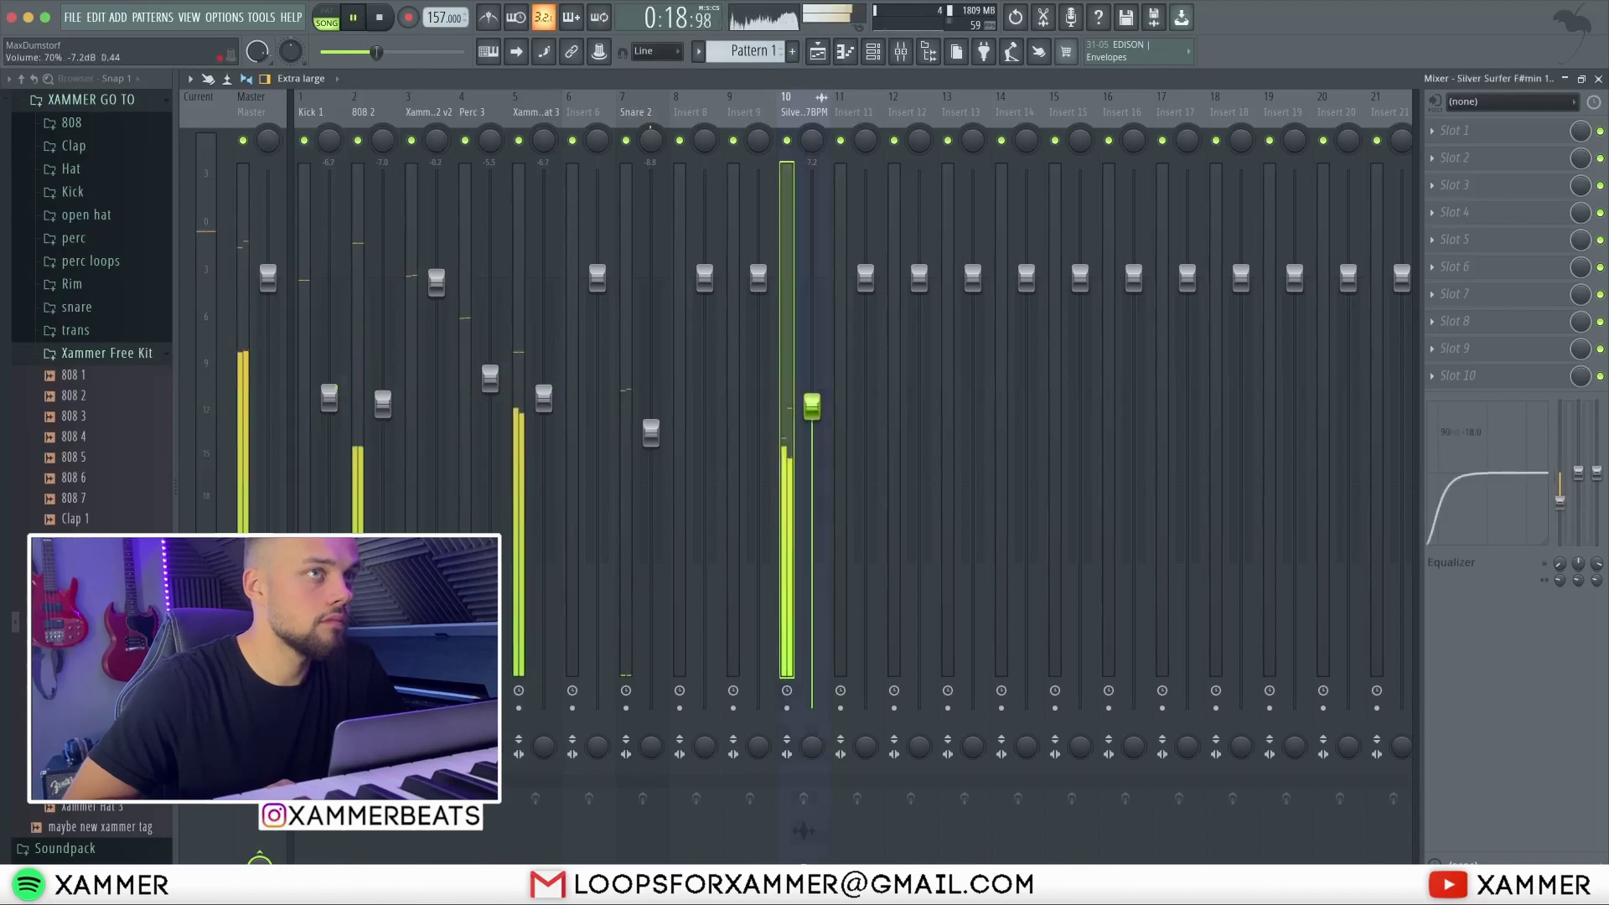
left_click(631, 447)
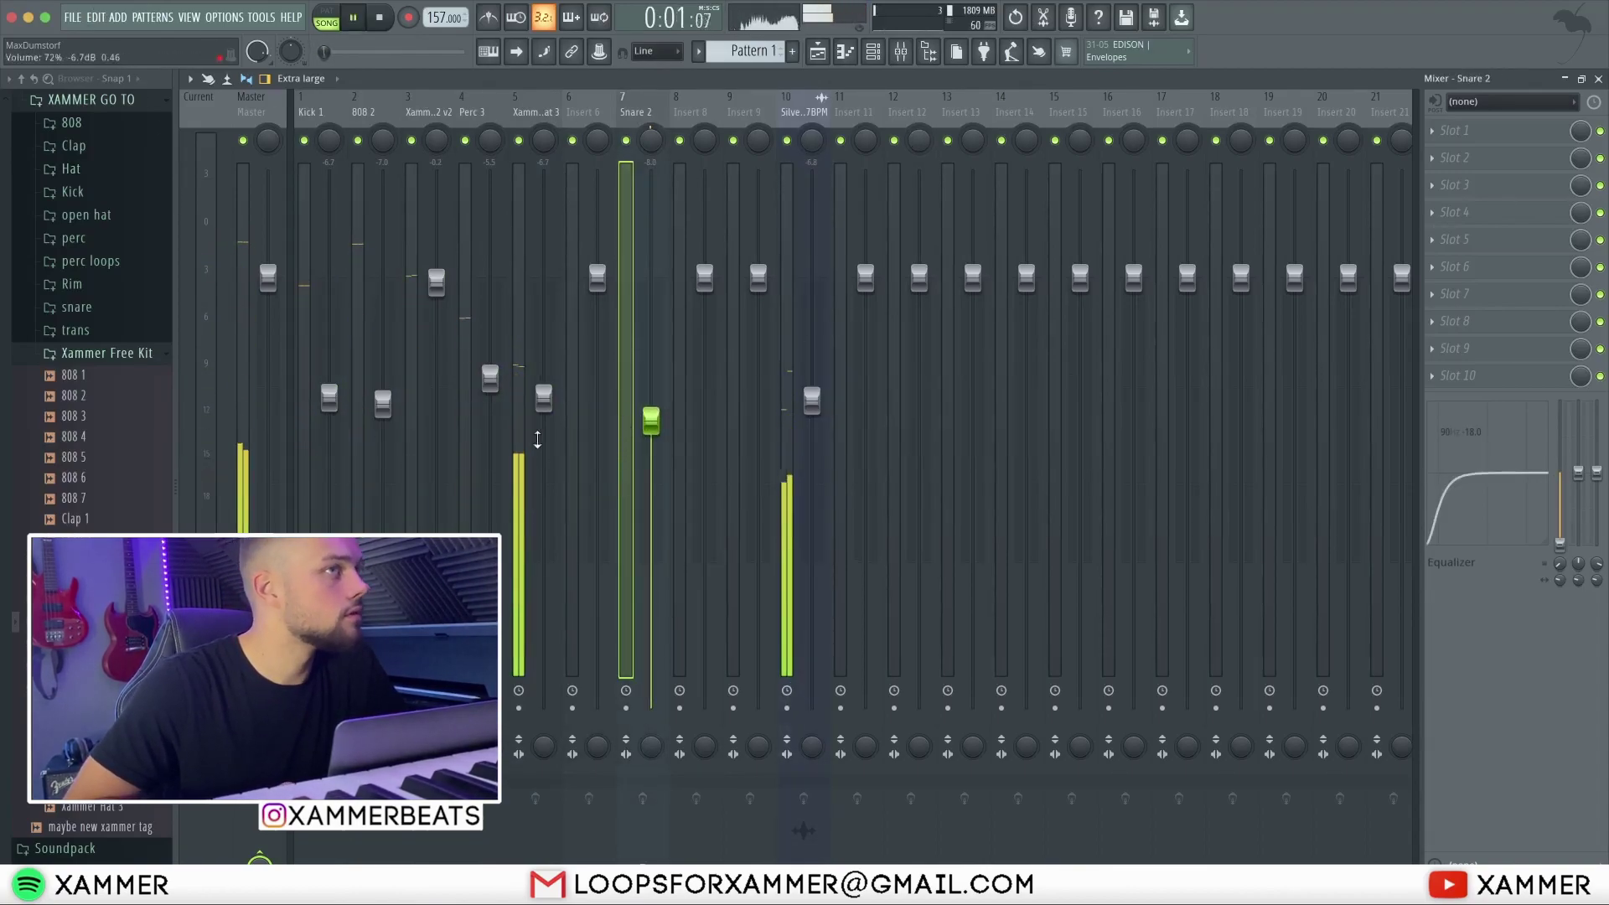
left_click(544, 399)
left_click(811, 400)
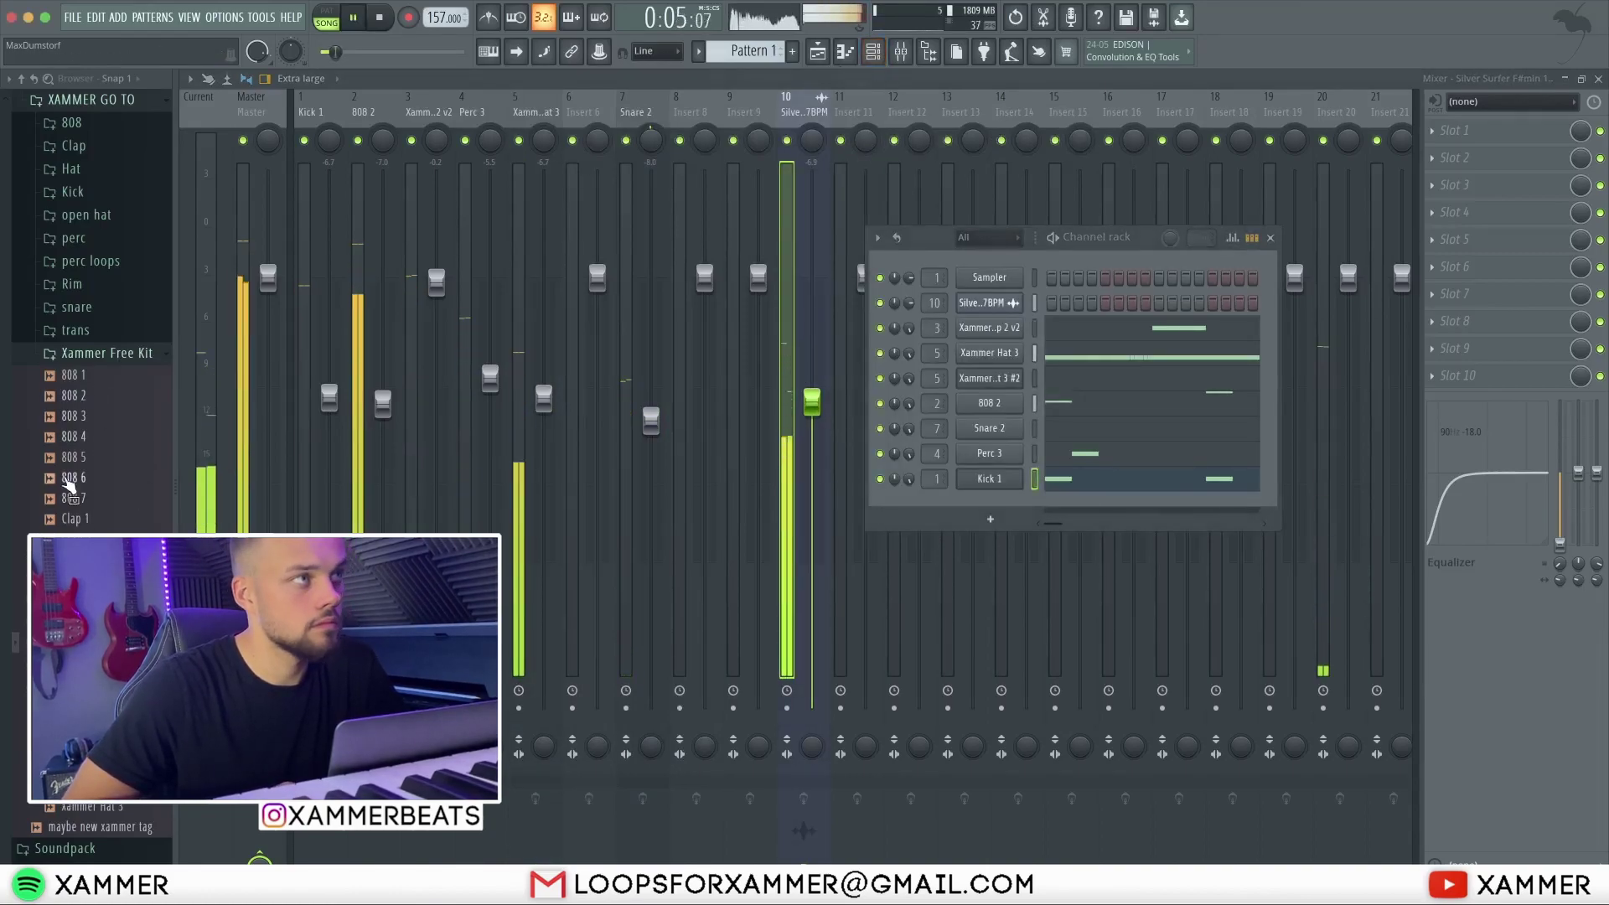
- Audition samples from the XAMMER GO TO open hat folder and add Xammer openhat 1_2 as a new channel
scroll(92, 436, "up", 3)
left_click(86, 317)
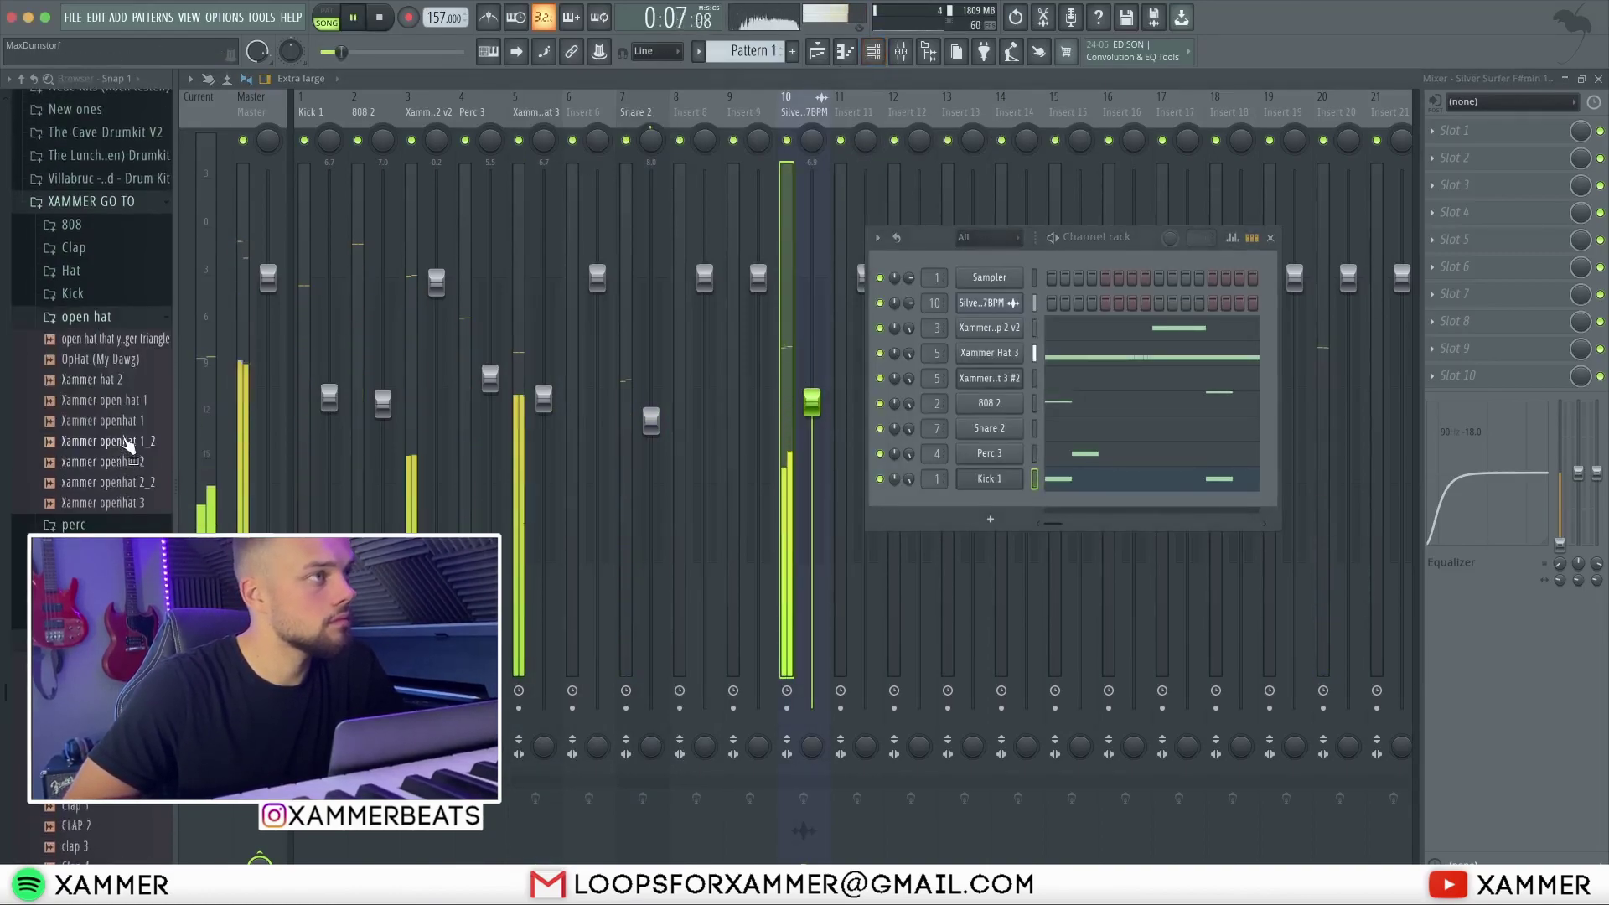
left_click(126, 442)
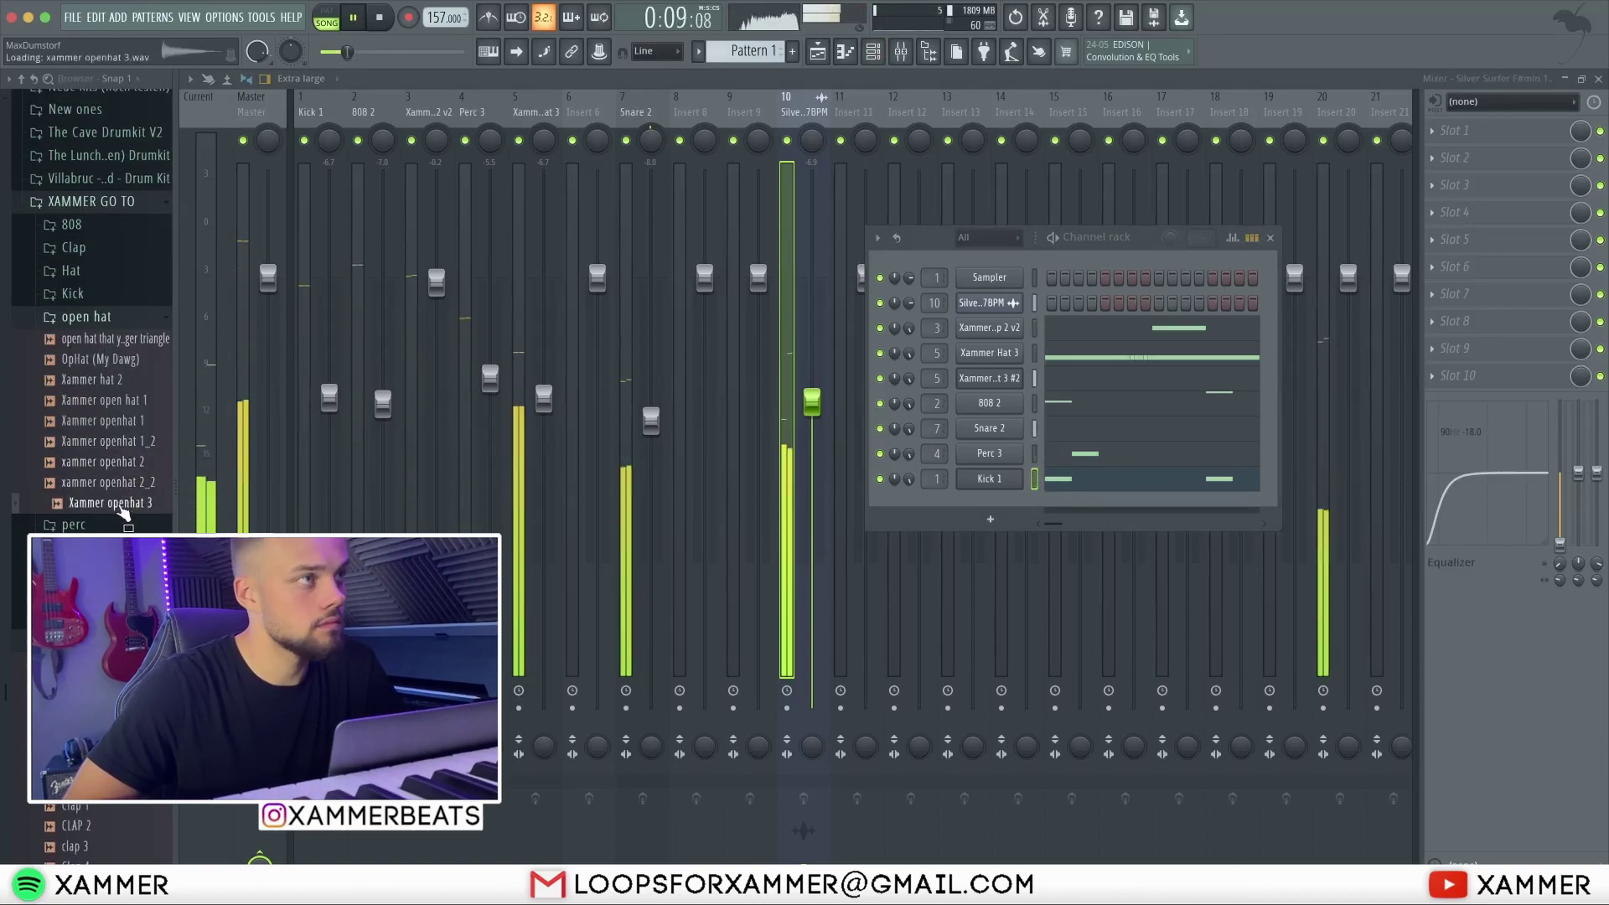
left_click(124, 463)
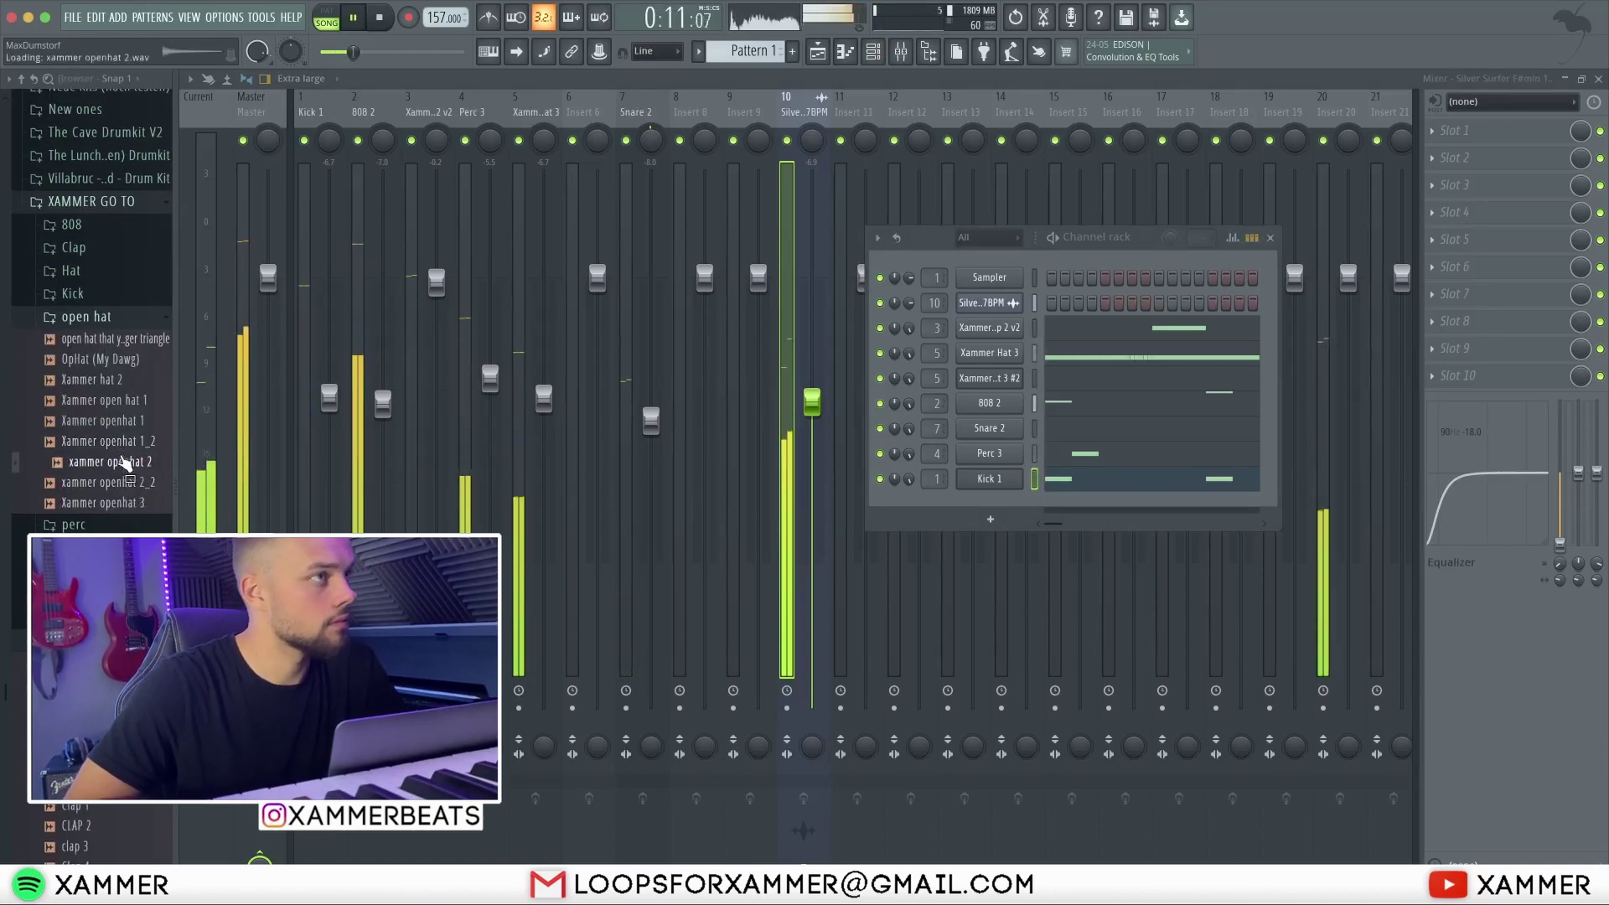
left_click_drag(126, 445, 1010, 503)
- Route Xammer openhat 1_2 to mixer track 6, cut its low EQ band fully and lower its volume
left_click(591, 108)
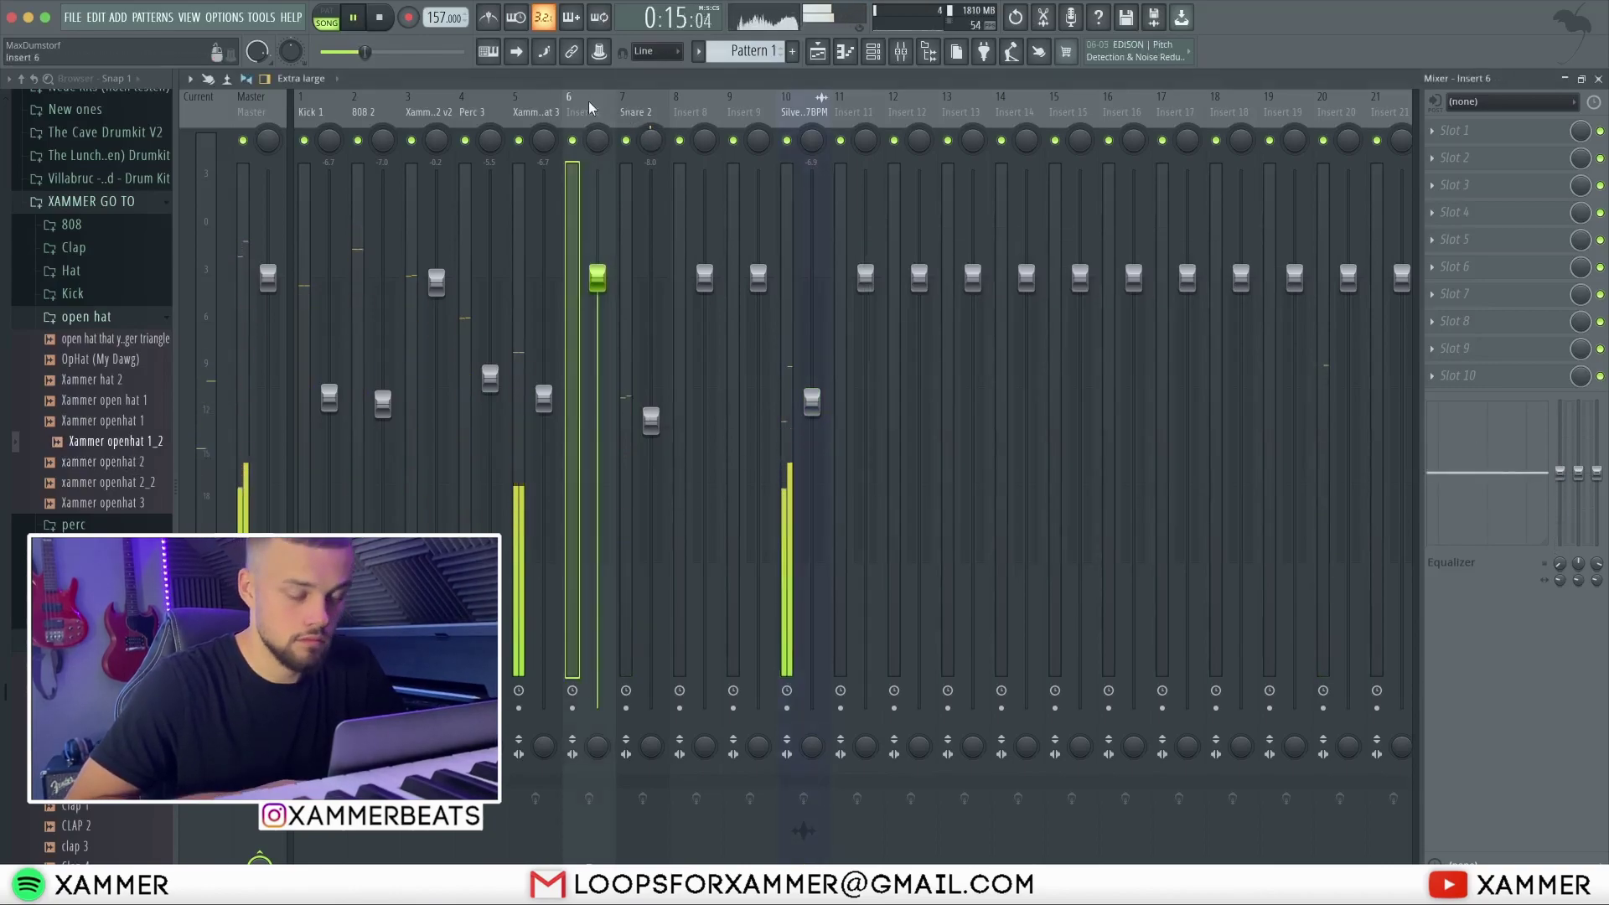
key("super+l")
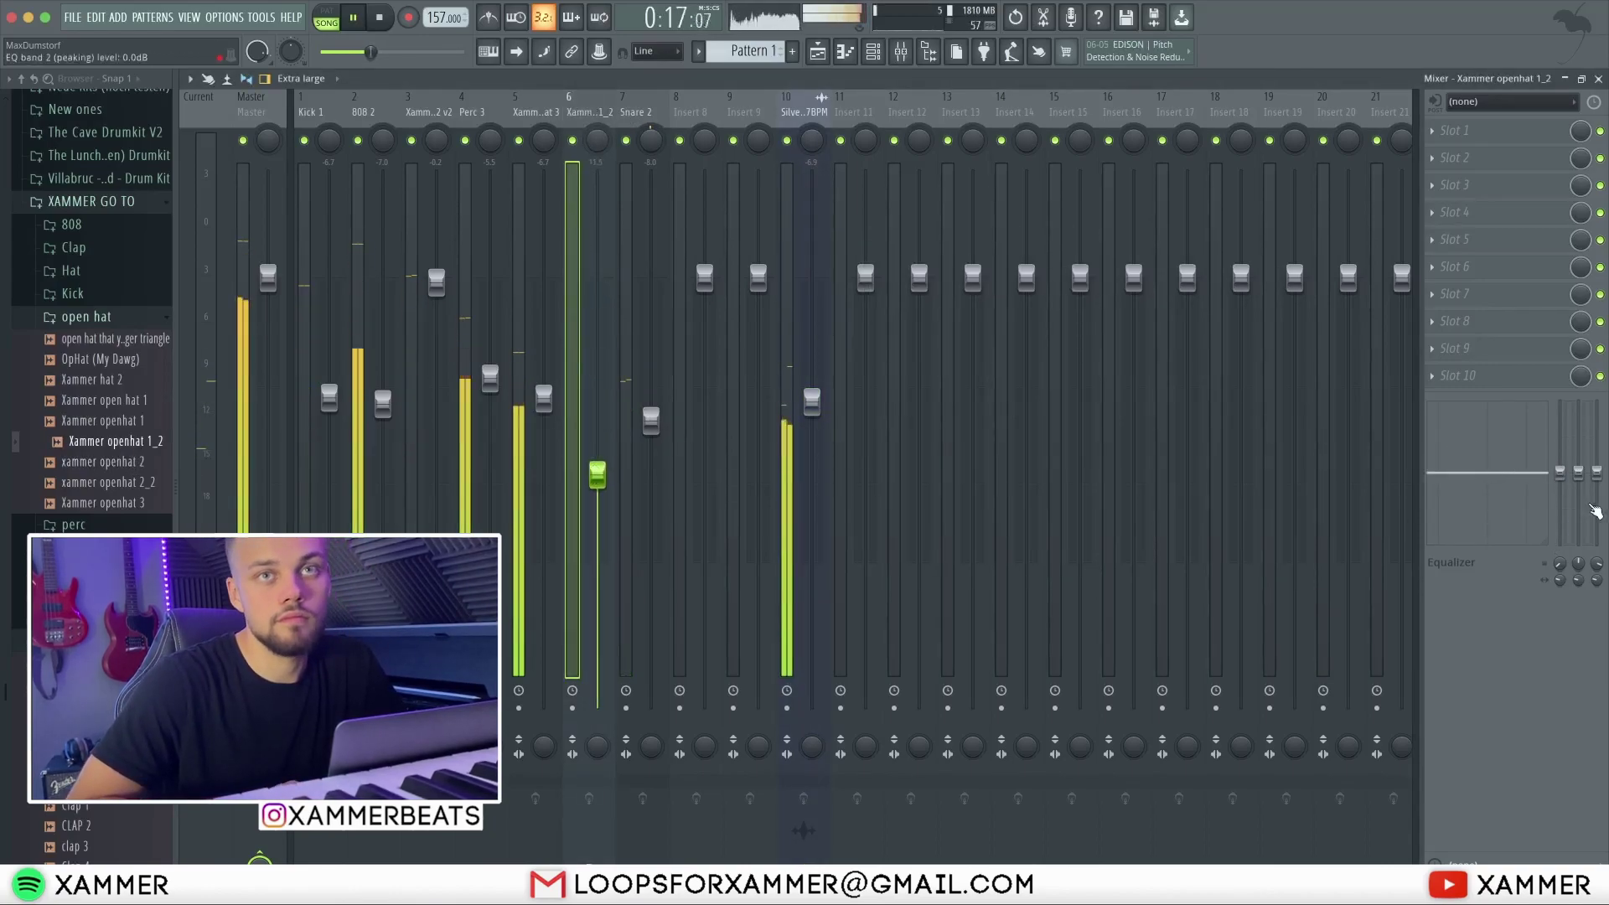
left_click_drag(624, 433, 625, 403)
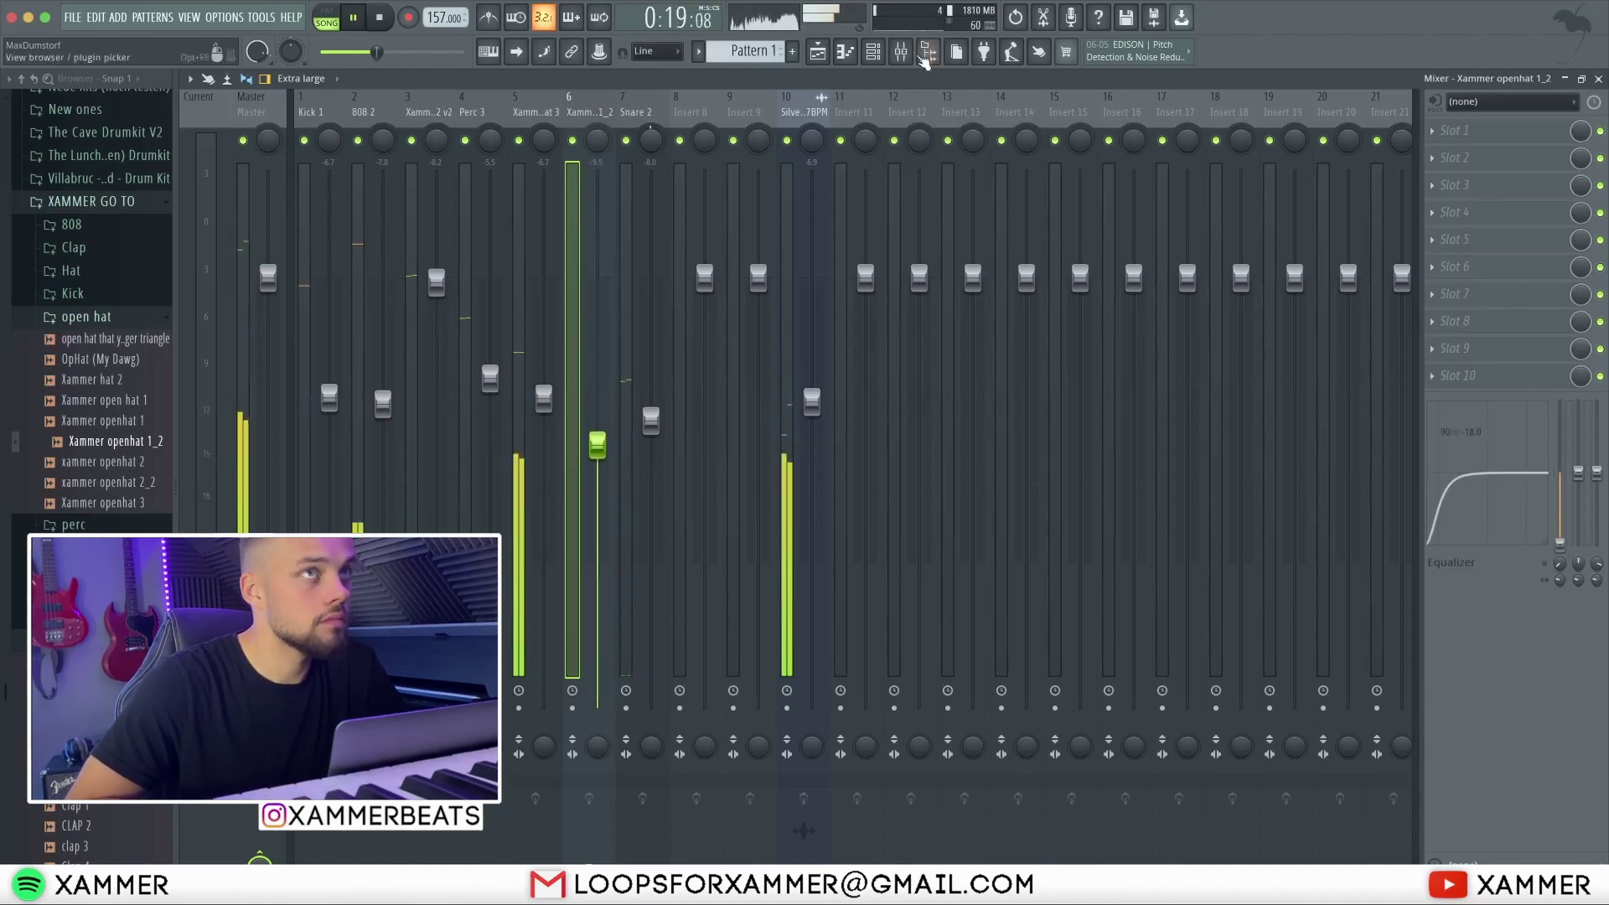
- Place one-beat C5 notes for Xammer openhat 1_2 on step 5 of bars 1, 3, 5 and 7
left_click(873, 52)
key("space")
right_click(1027, 502)
left_click(1043, 506)
key("space")
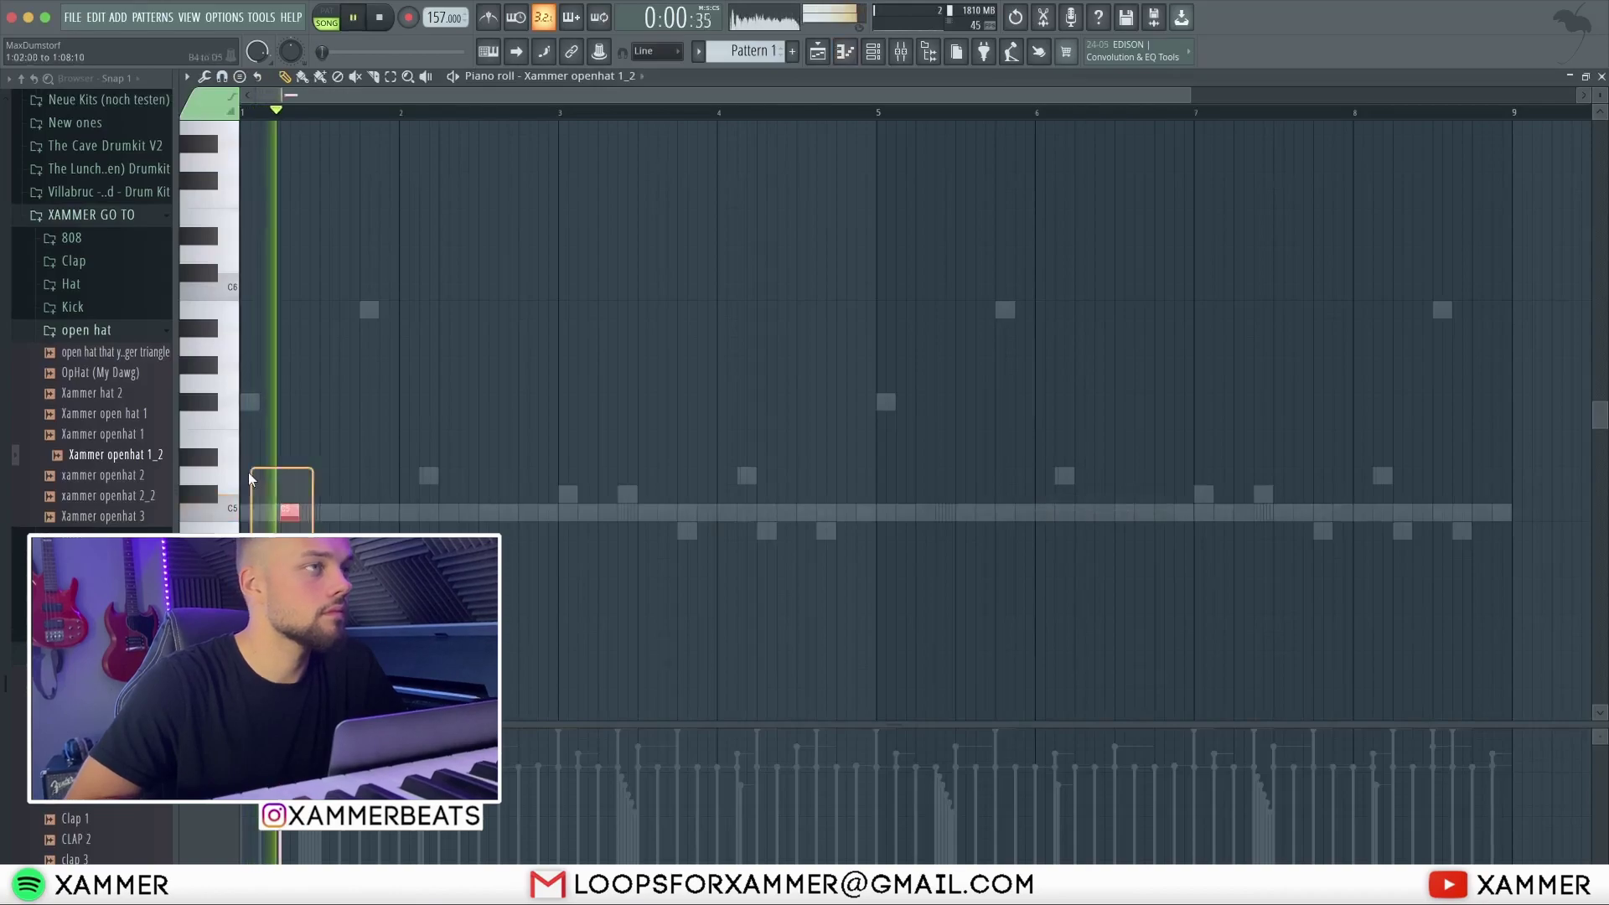
left_click_drag(299, 512, 324, 511)
left_click_drag(530, 512, 934, 507)
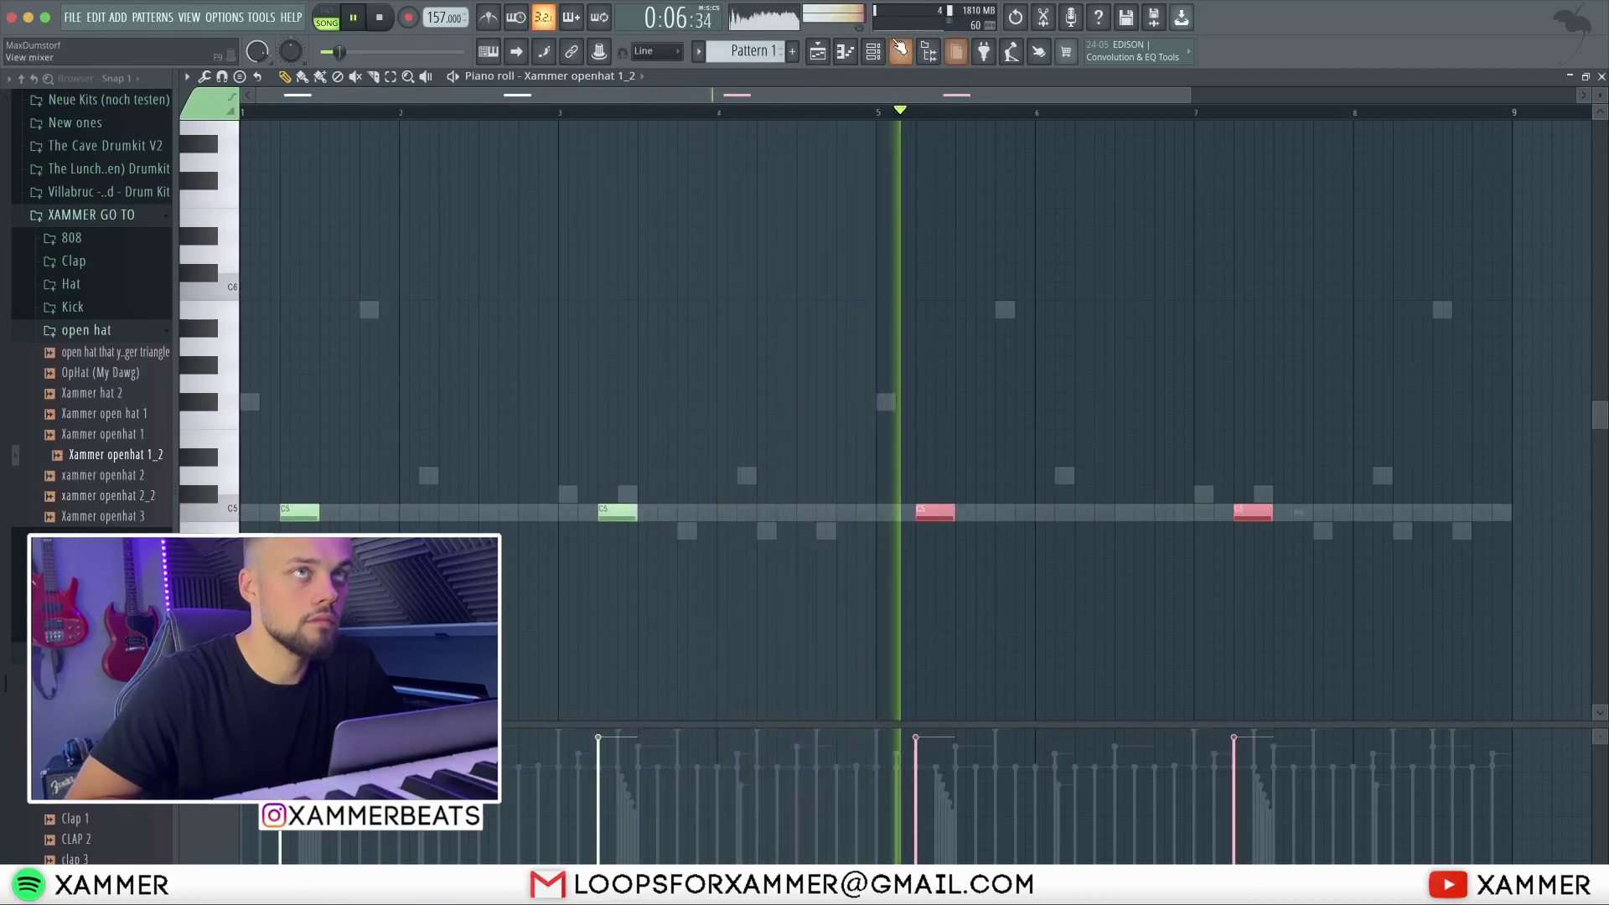
- Lower the open hat to about -11 dB in the mixer and raise the clap, Perc 3 and hi-hat levels slightly
key("F9")
scroll(598, 190, "down", 2)
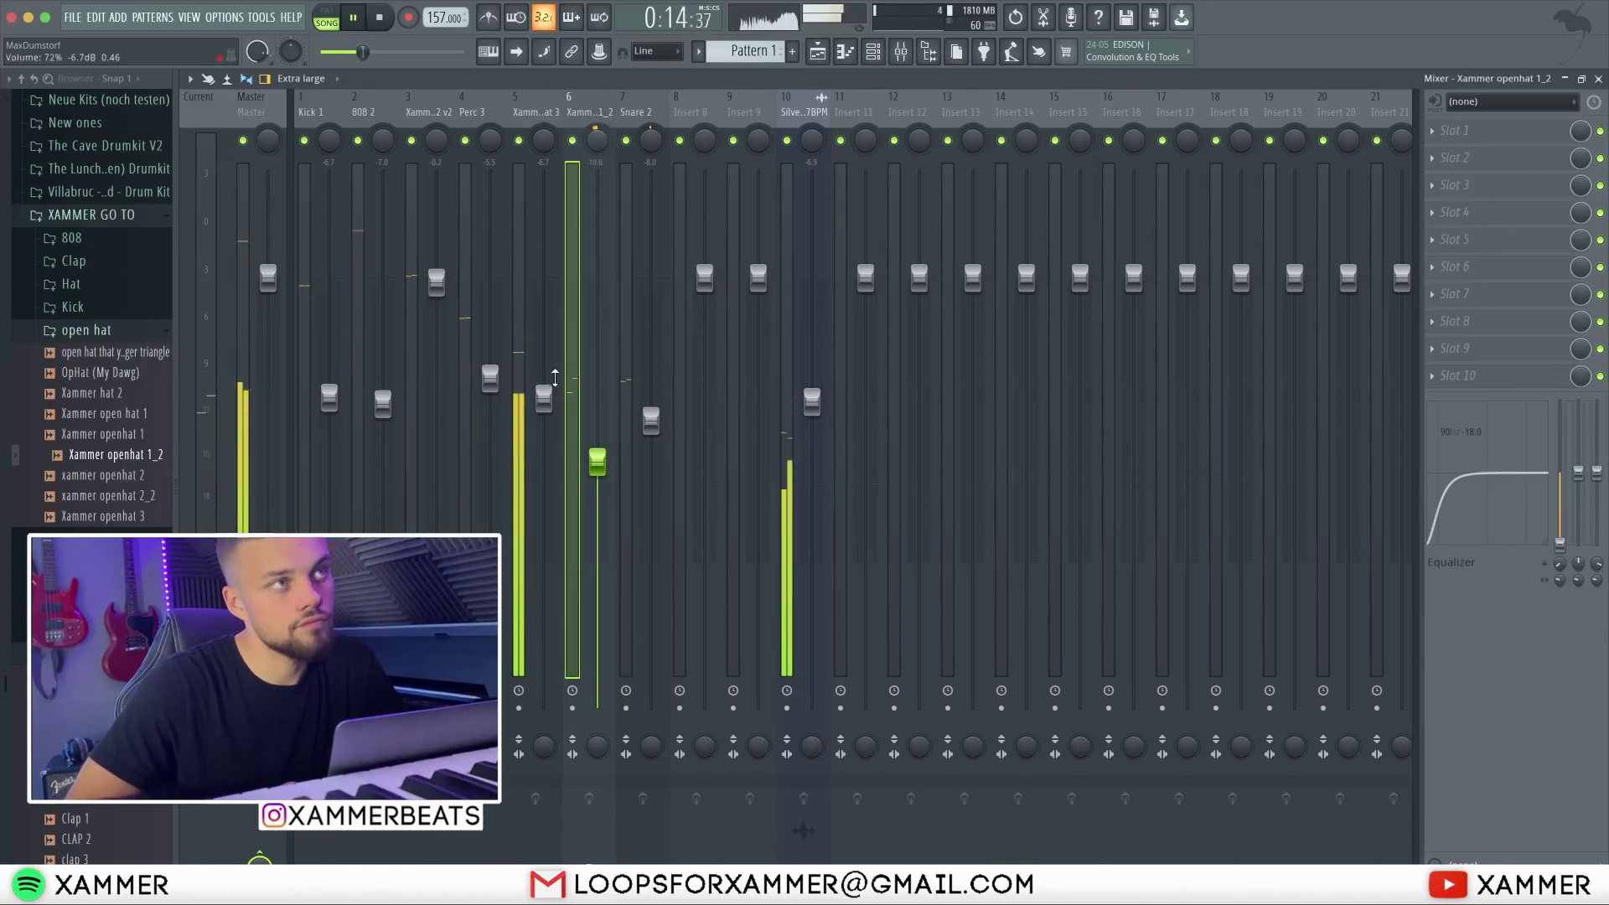
key("Left")
key("Left")
key("Left")
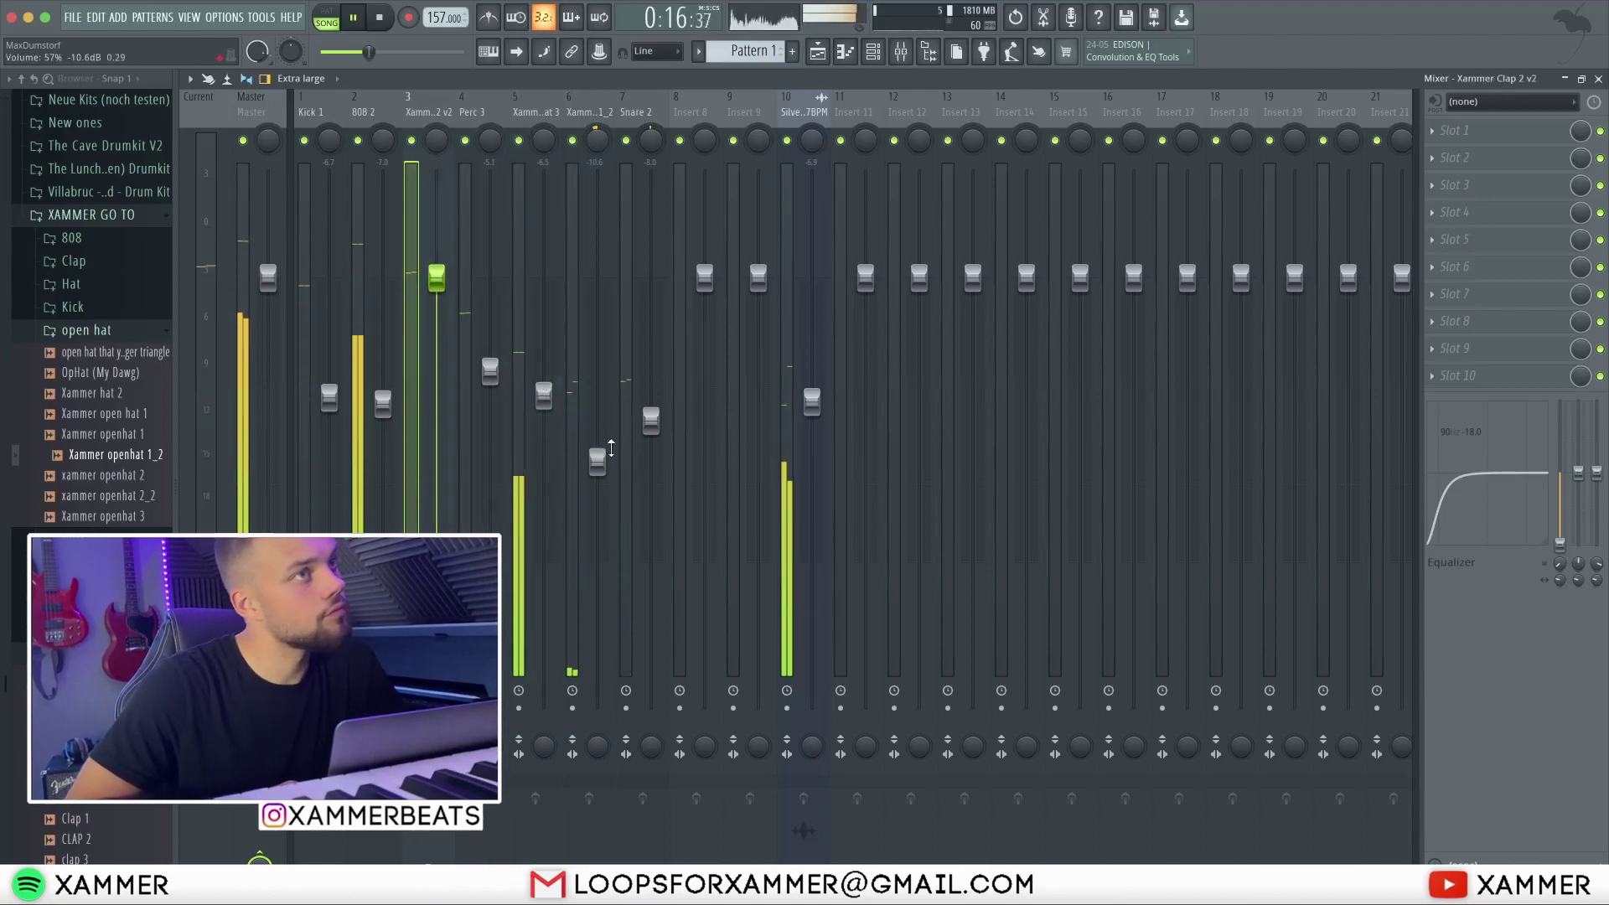
left_click(611, 445)
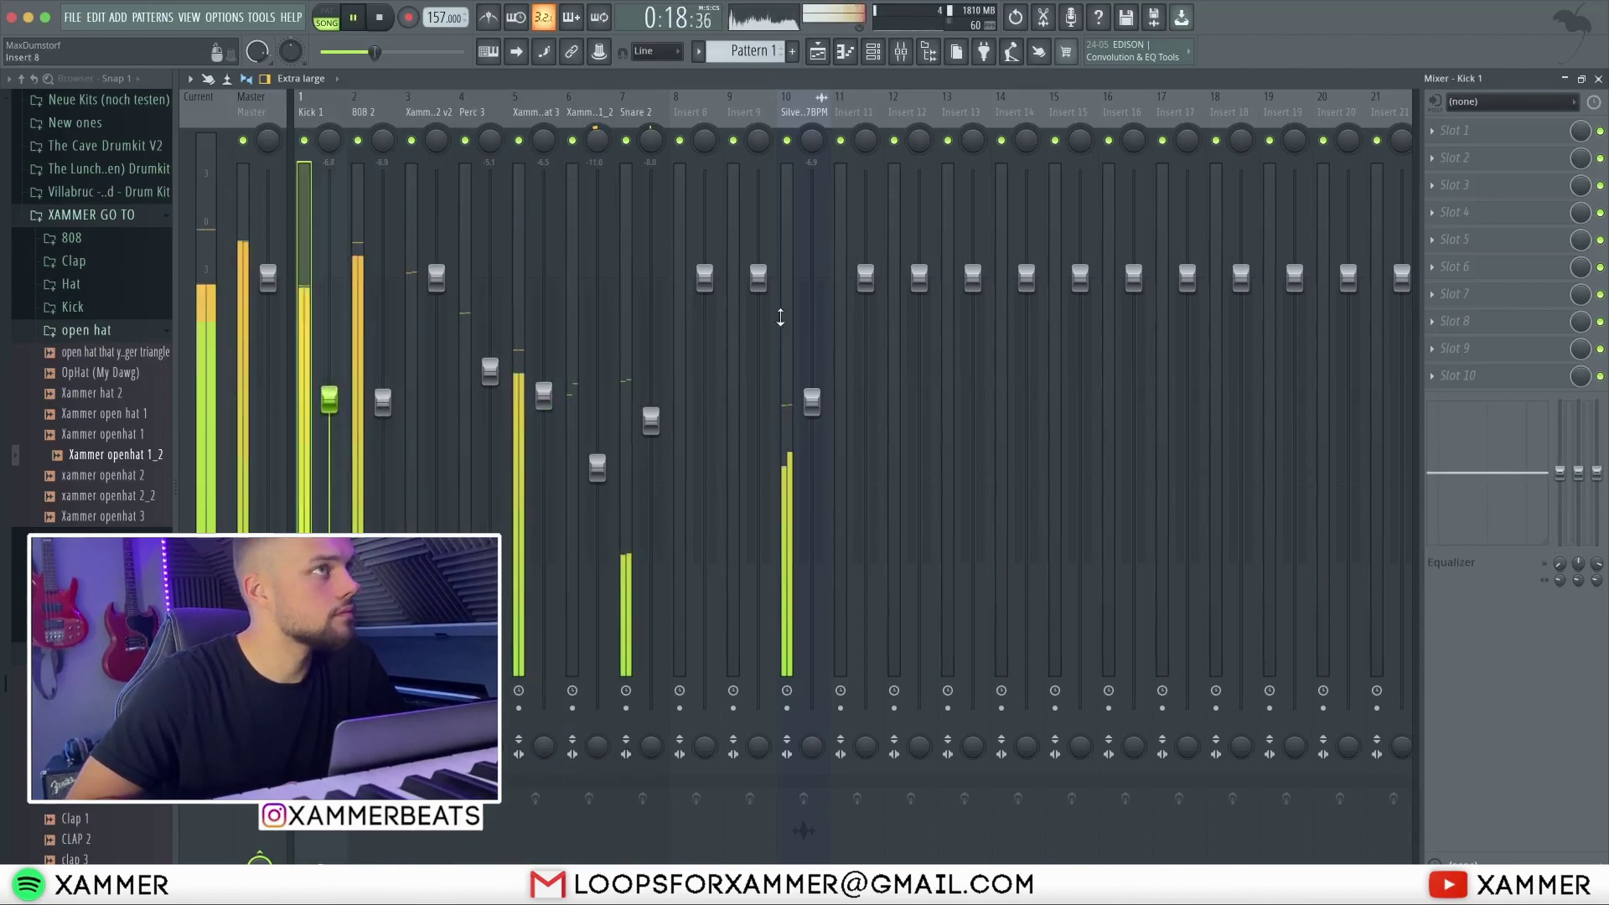
- Move the Silver Surfer loop's mixer track from slot 10 to slot 8, directly beside Snare 2
left_click(796, 107)
key("alt+Left")
key("alt+Left")
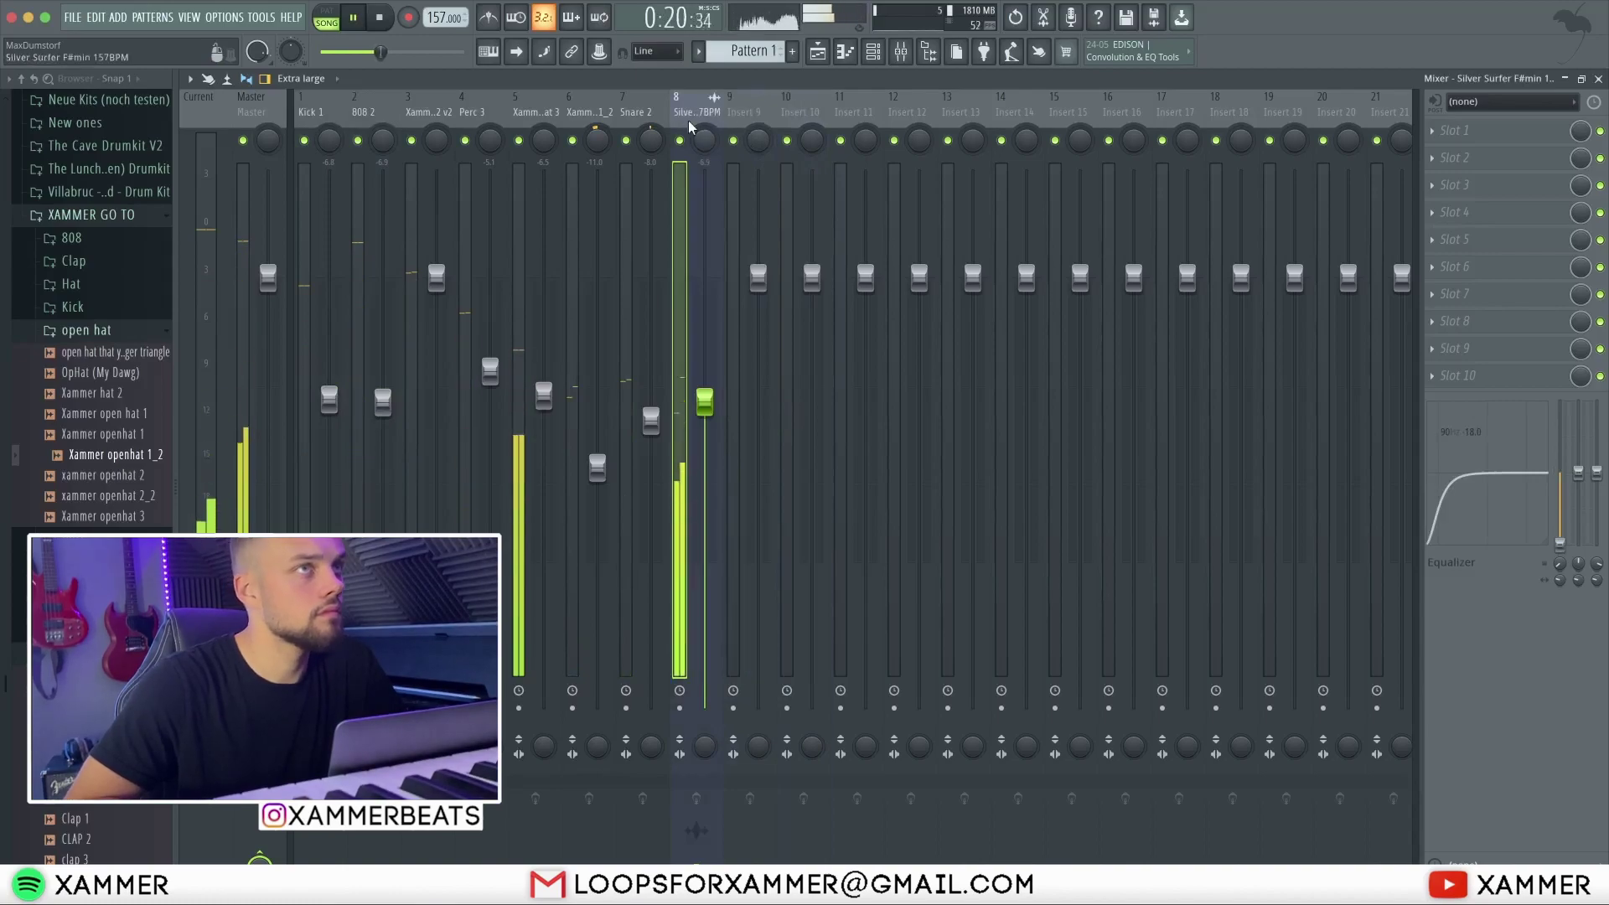
- Raise the levels of mixer tracks 1 to 8 together slightly and set Kick 1 to about -6.7 dB
left_click_drag(697, 109, 310, 109)
left_click_drag(383, 402, 329, 397)
left_click(434, 119)
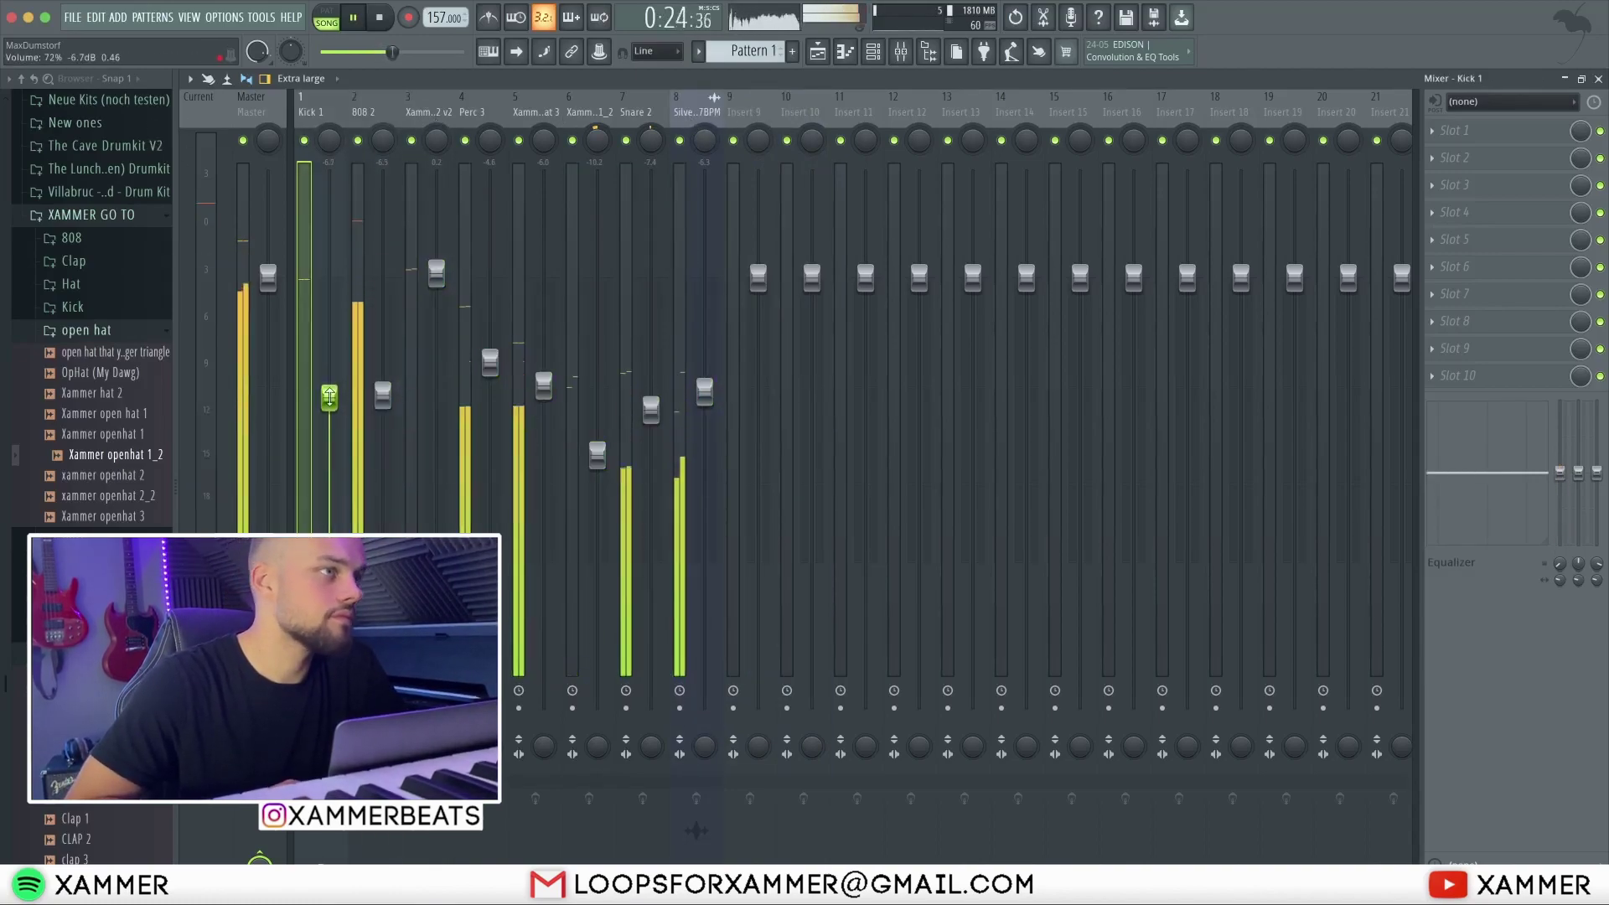
- Fine-tune the mix: raise the clap slightly, set Perc 3 to about -4.2 dB, and lower the hi-hat, open hat and Snare 2 slightly
left_click_drag(437, 273, 437, 270)
left_click_drag(491, 352, 544, 390)
left_click_drag(597, 455, 597, 459)
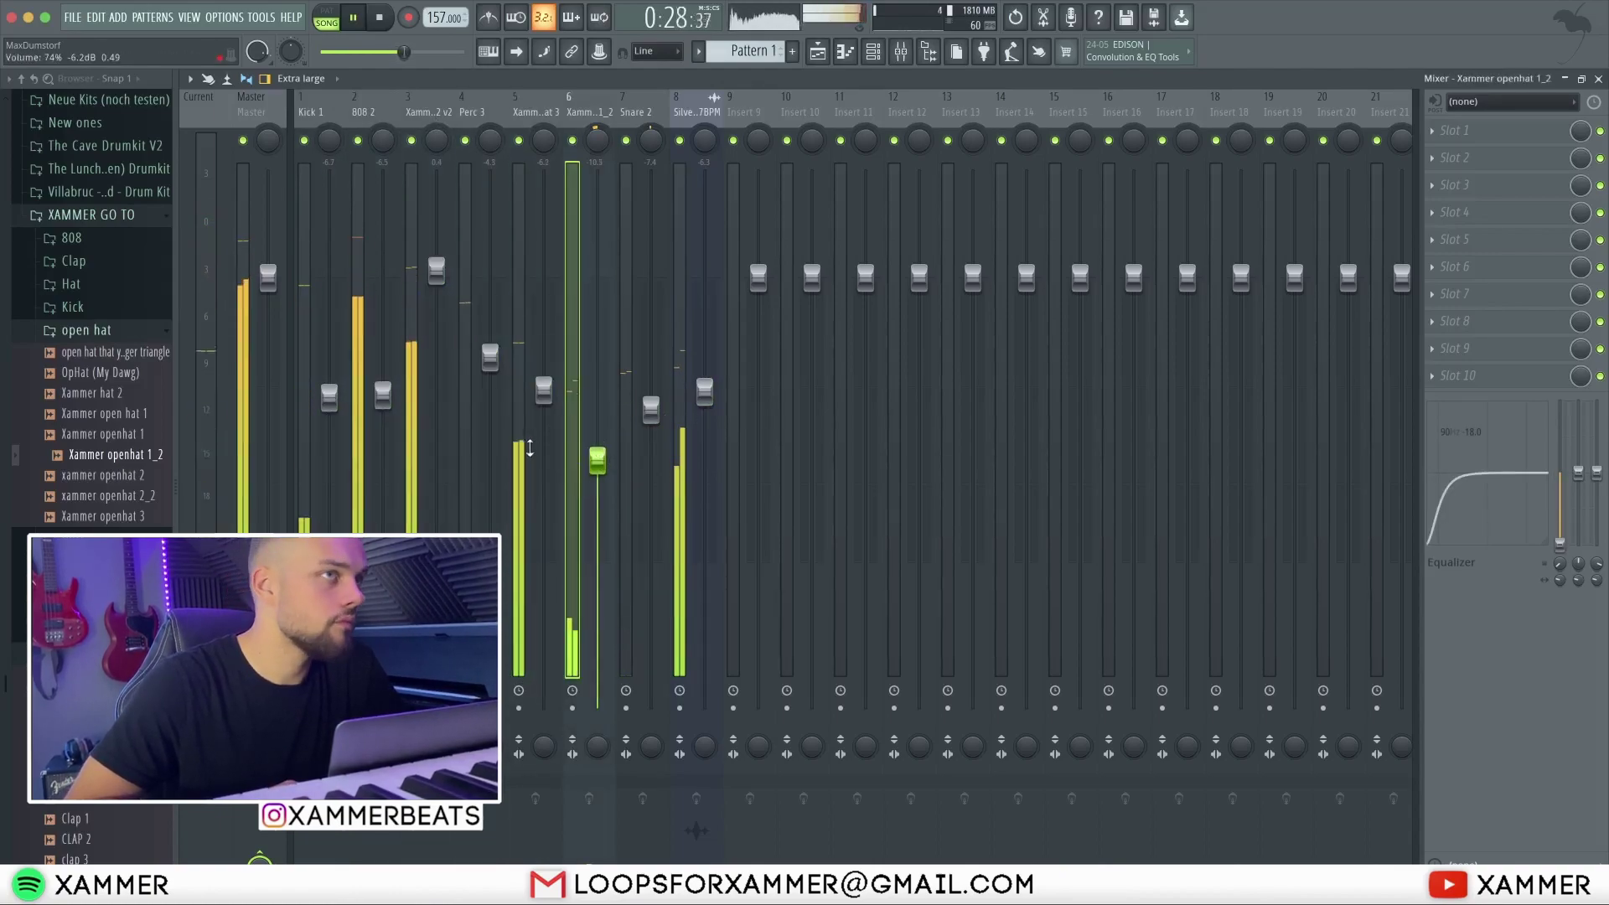
left_click_drag(491, 356, 491, 354)
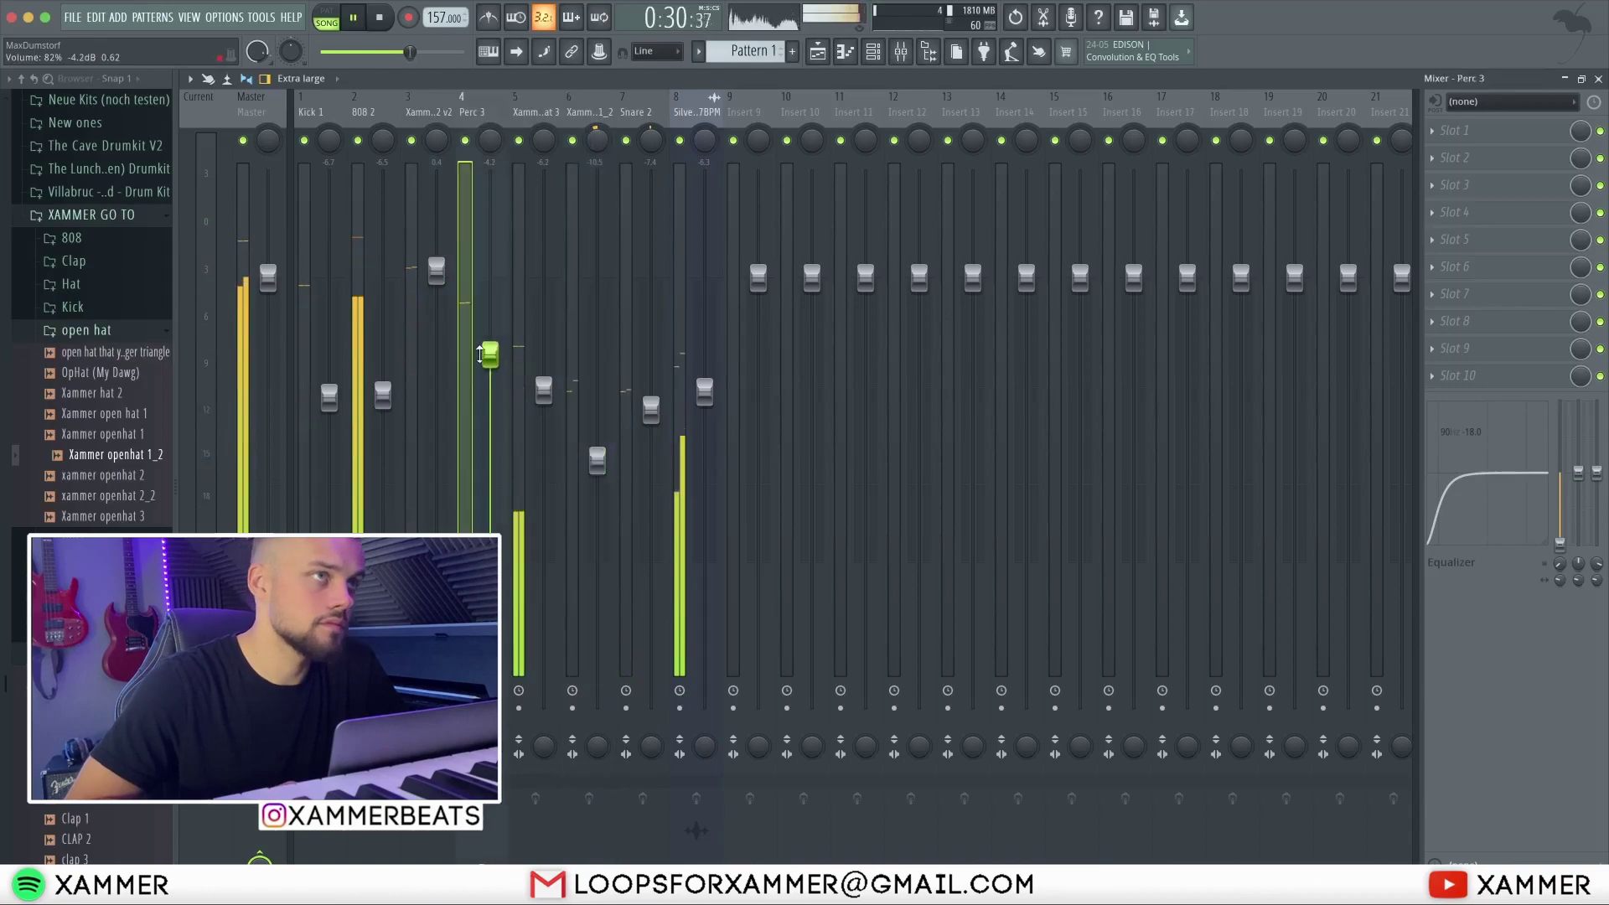
left_click_drag(651, 409, 651, 416)
left_click(704, 392)
- Stop playback and delete all Pattern 1 clips from track 2 of the playlist
key("space")
left_click(817, 52)
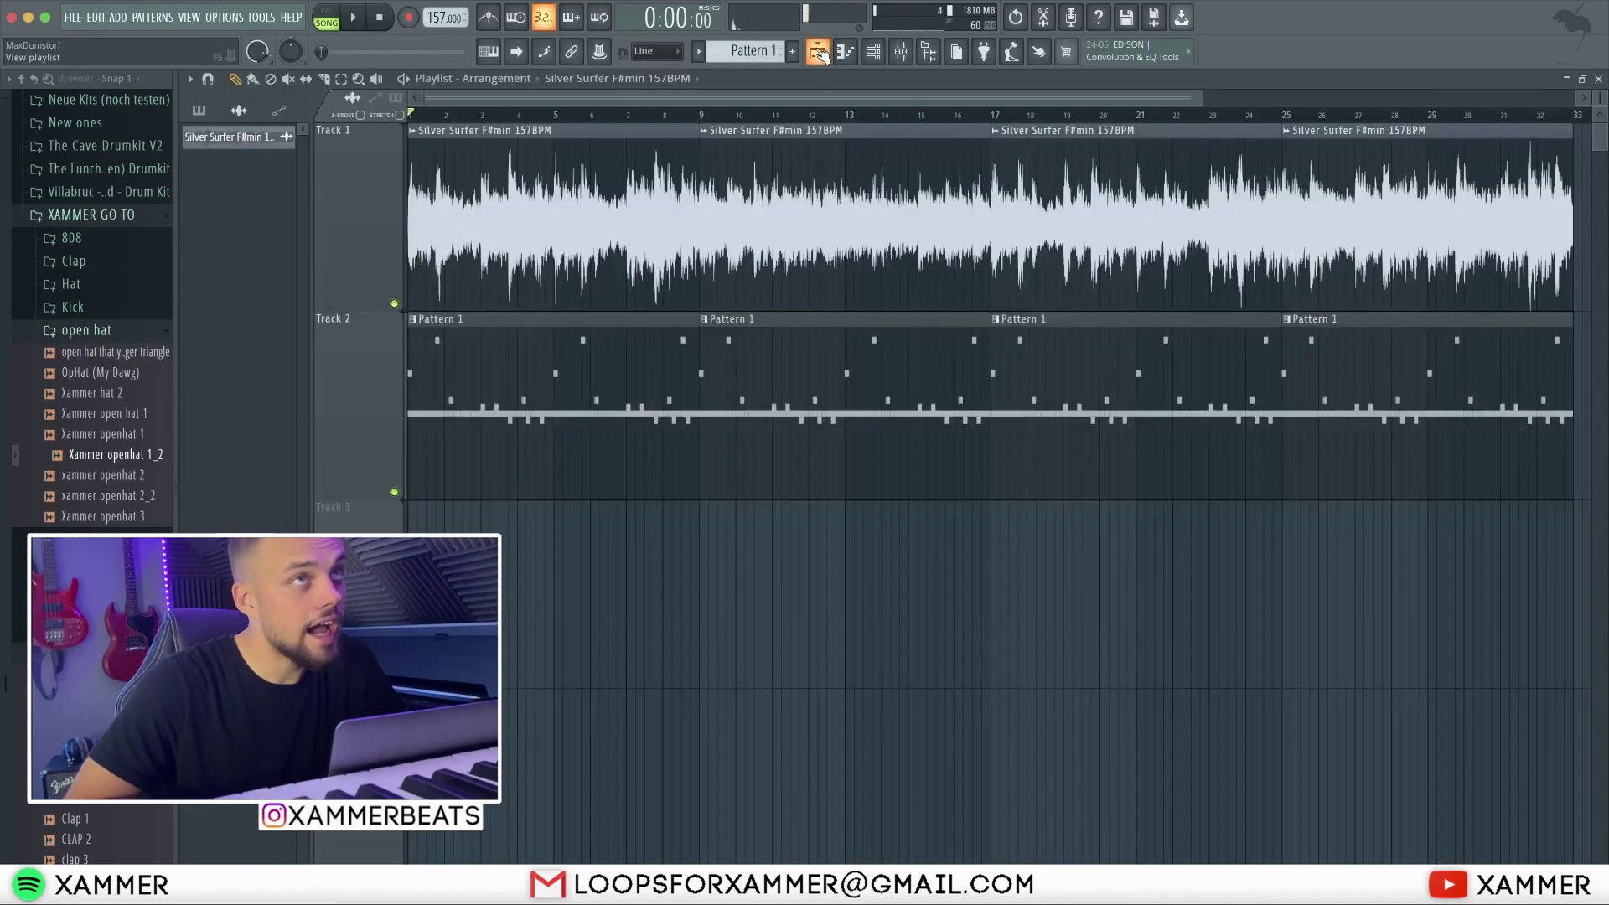
left_click_drag(795, 376, 828, 614)
scroll(1002, 636, "down", 3)
left_click_drag(1197, 687, 617, 323)
key("Delete")
- Split Pattern 1 by channel into a separate pattern for each instrument
left_click(755, 61)
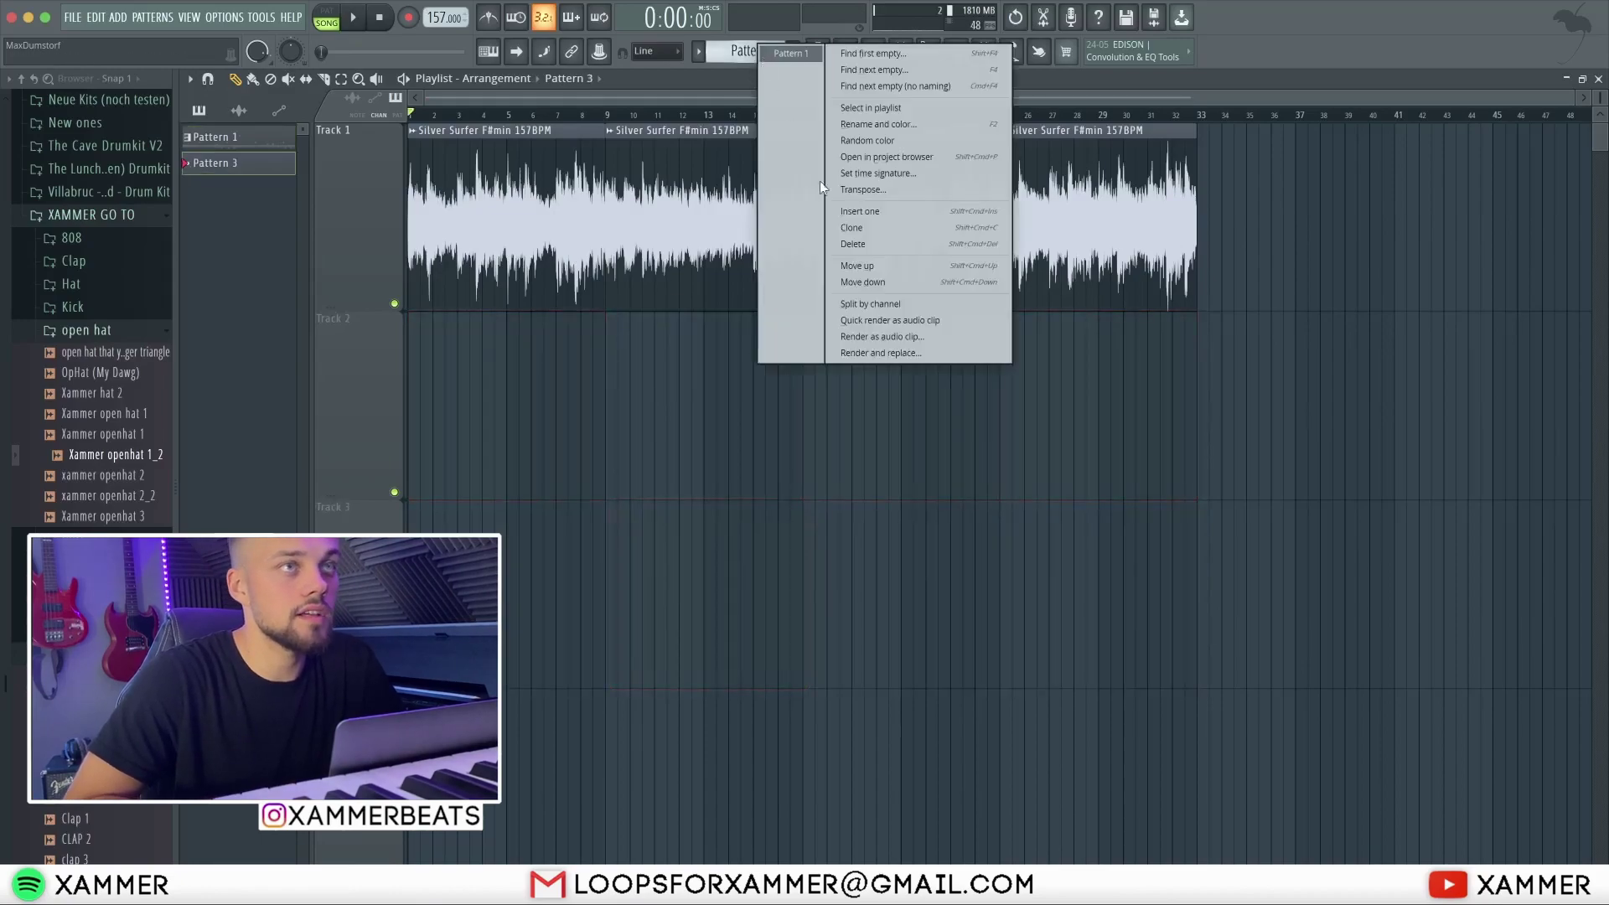
left_click(876, 304)
left_click(987, 521)
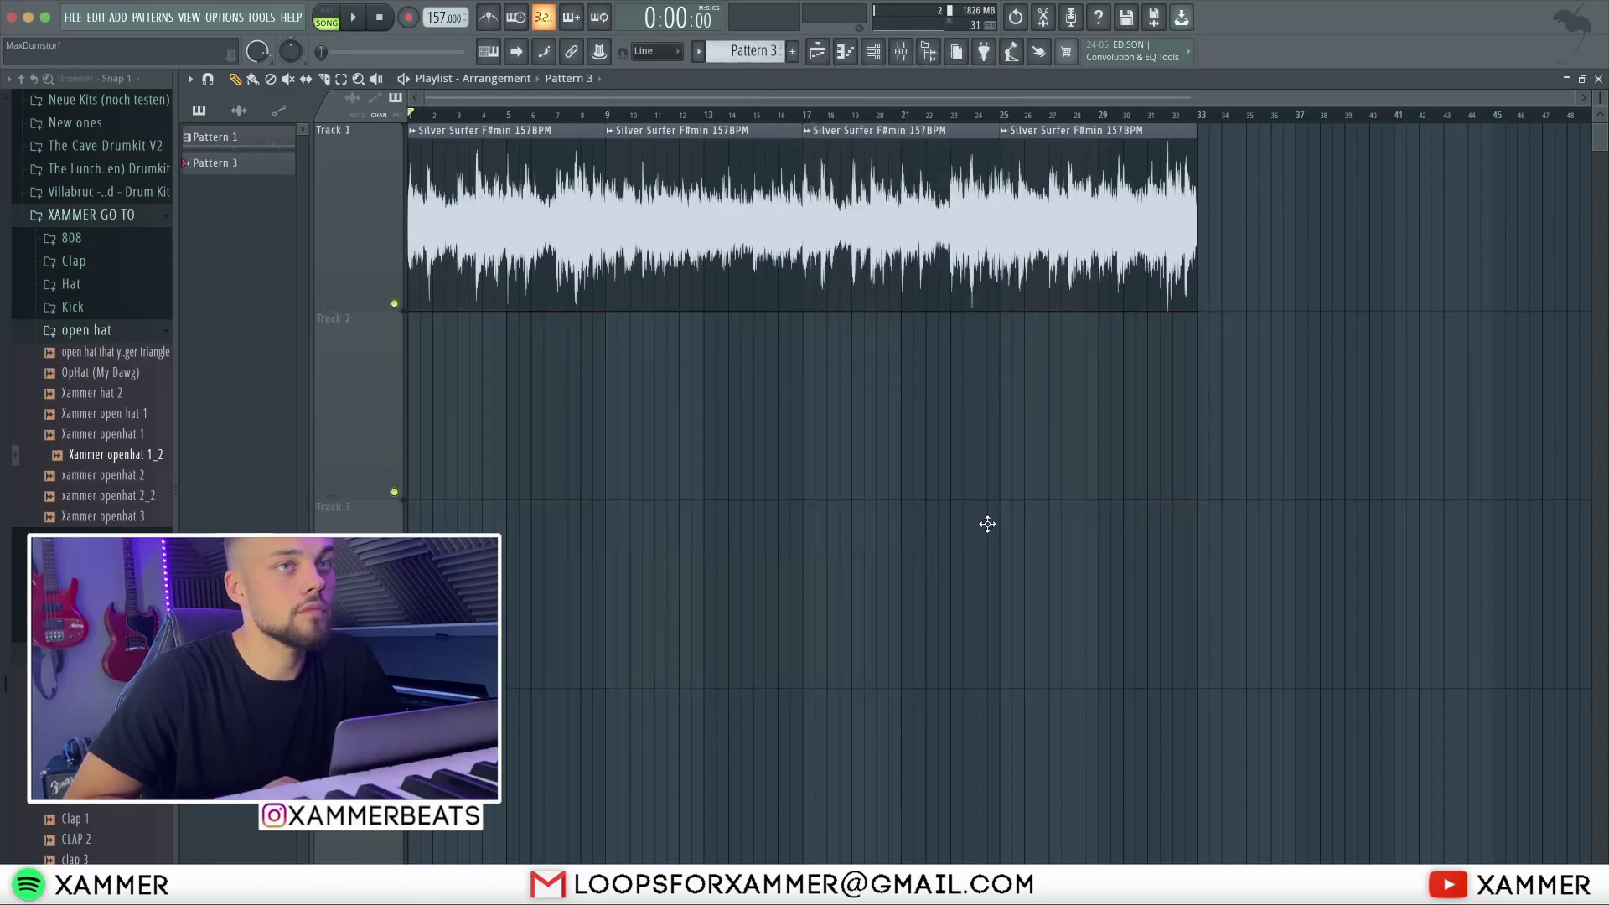
left_click(744, 50)
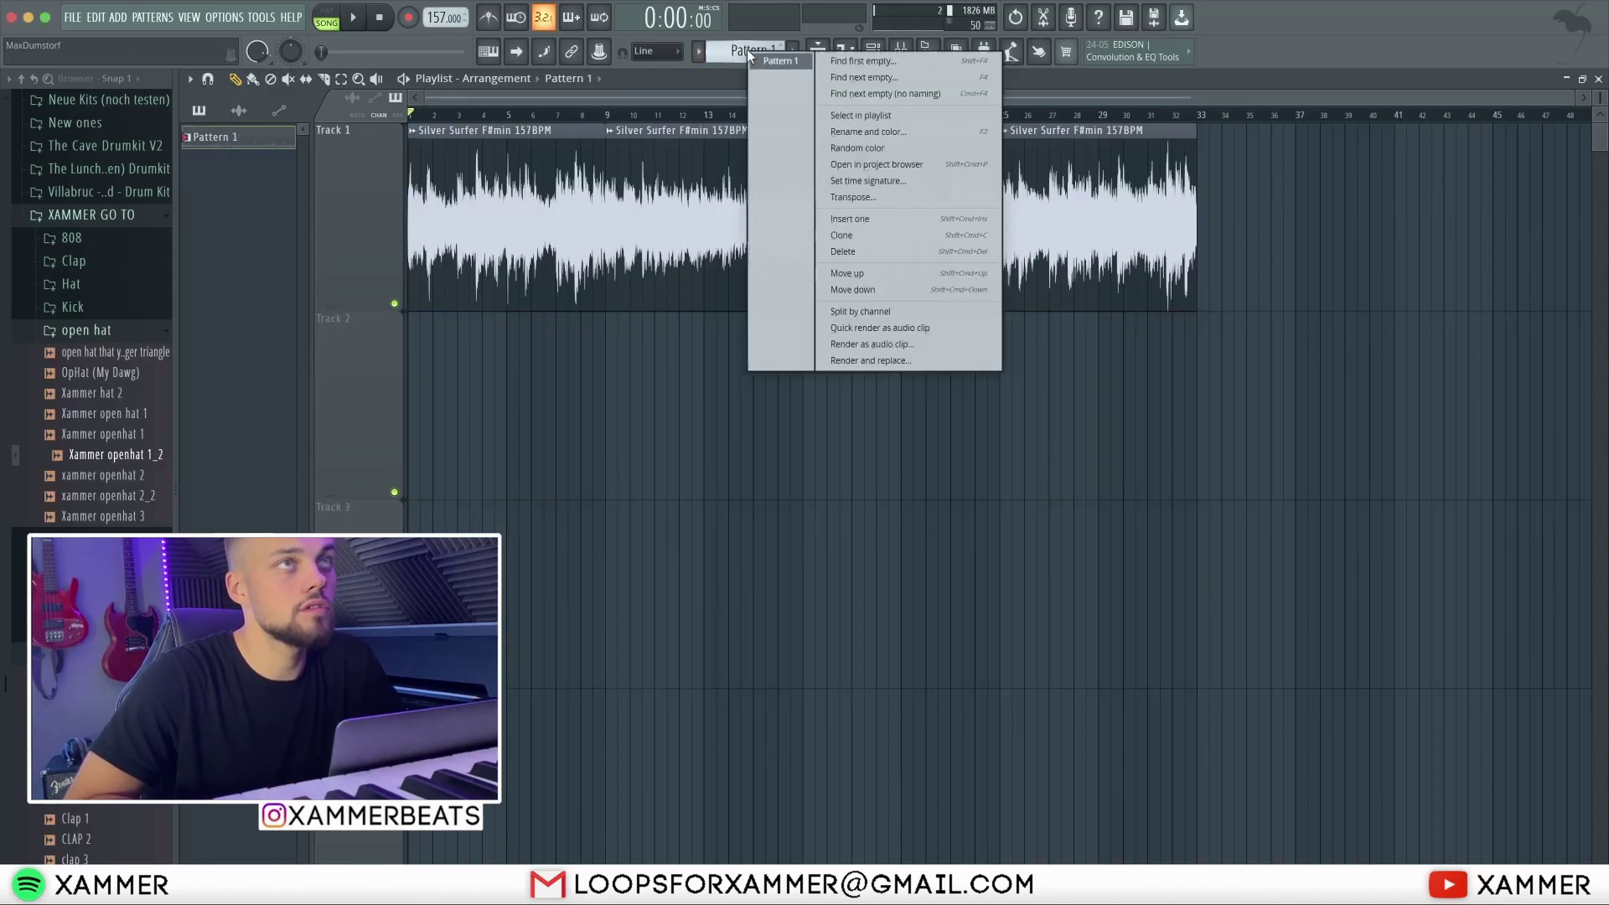
left_click(880, 308)
- Move the four Silver Surfer loop clips down to track 9 so they start at bar 9
scroll(1018, 340, "down", 3)
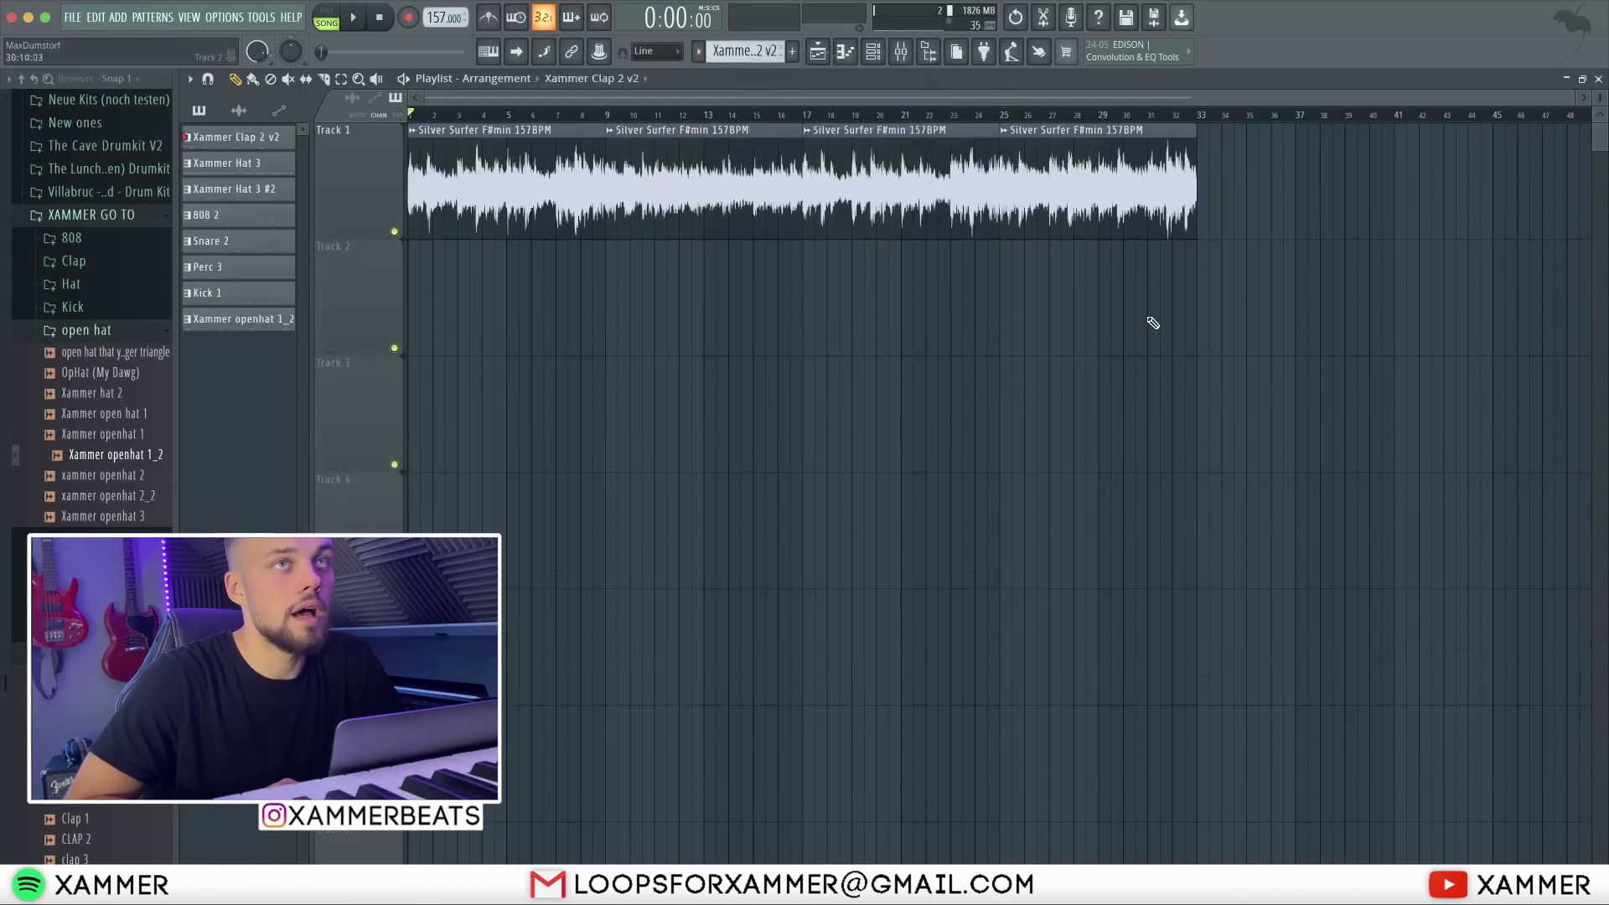
key("super+z")
left_click_drag(1158, 275, 553, 189)
left_click_drag(754, 180, 771, 855)
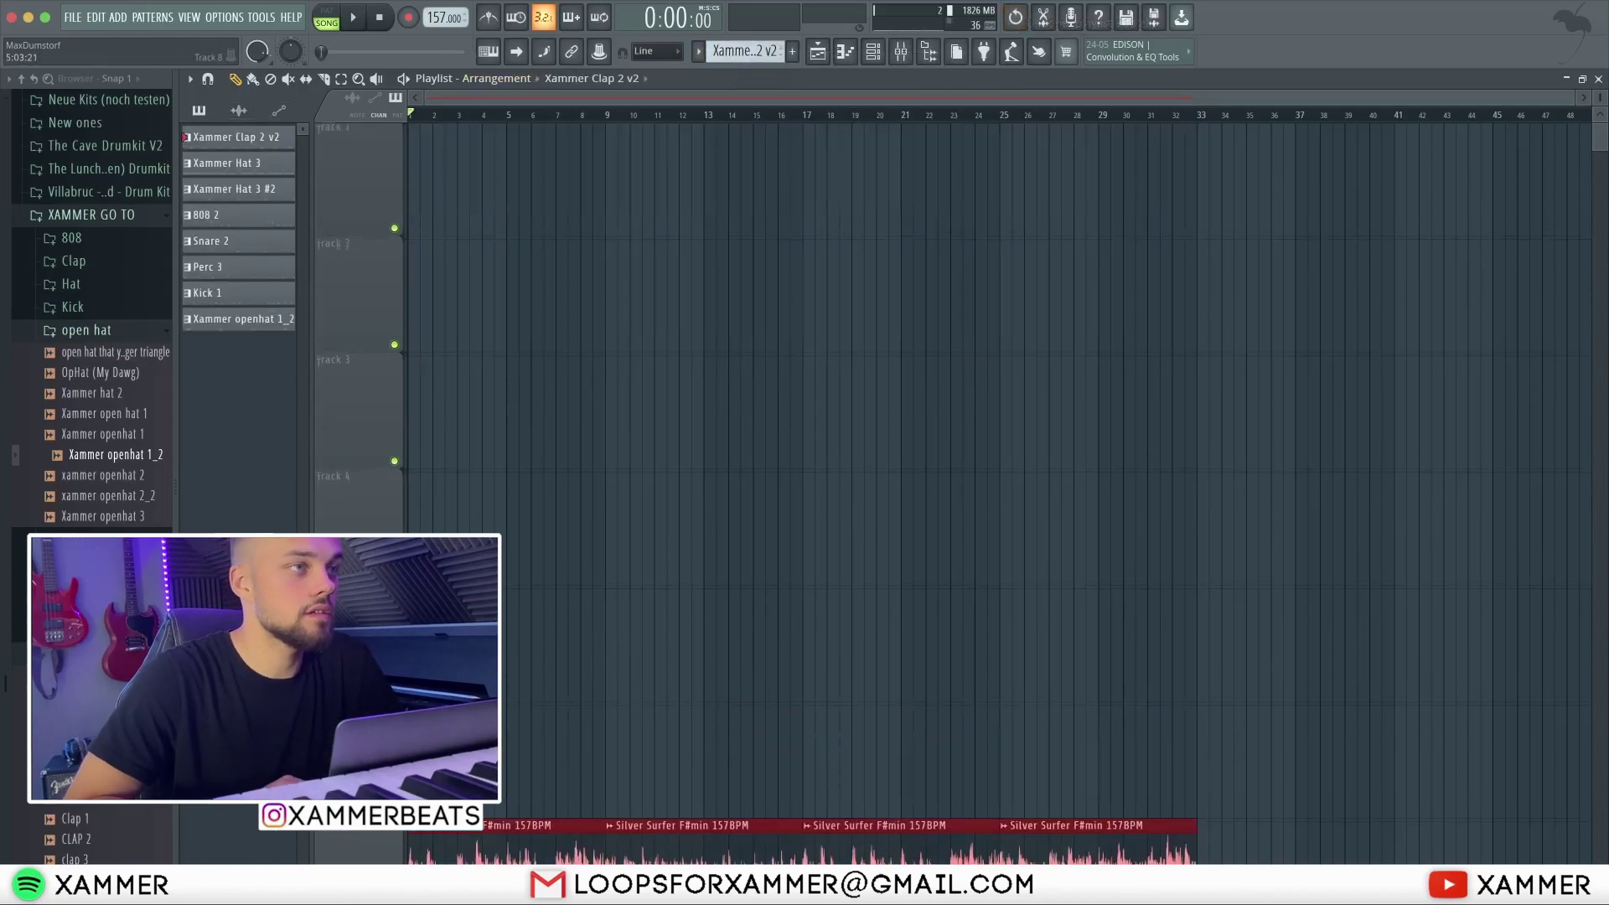
scroll(787, 700, "down", 3)
scroll(787, 701, "down", 3)
left_click_drag(702, 575, 886, 696)
left_click(931, 600)
right_click(931, 600)
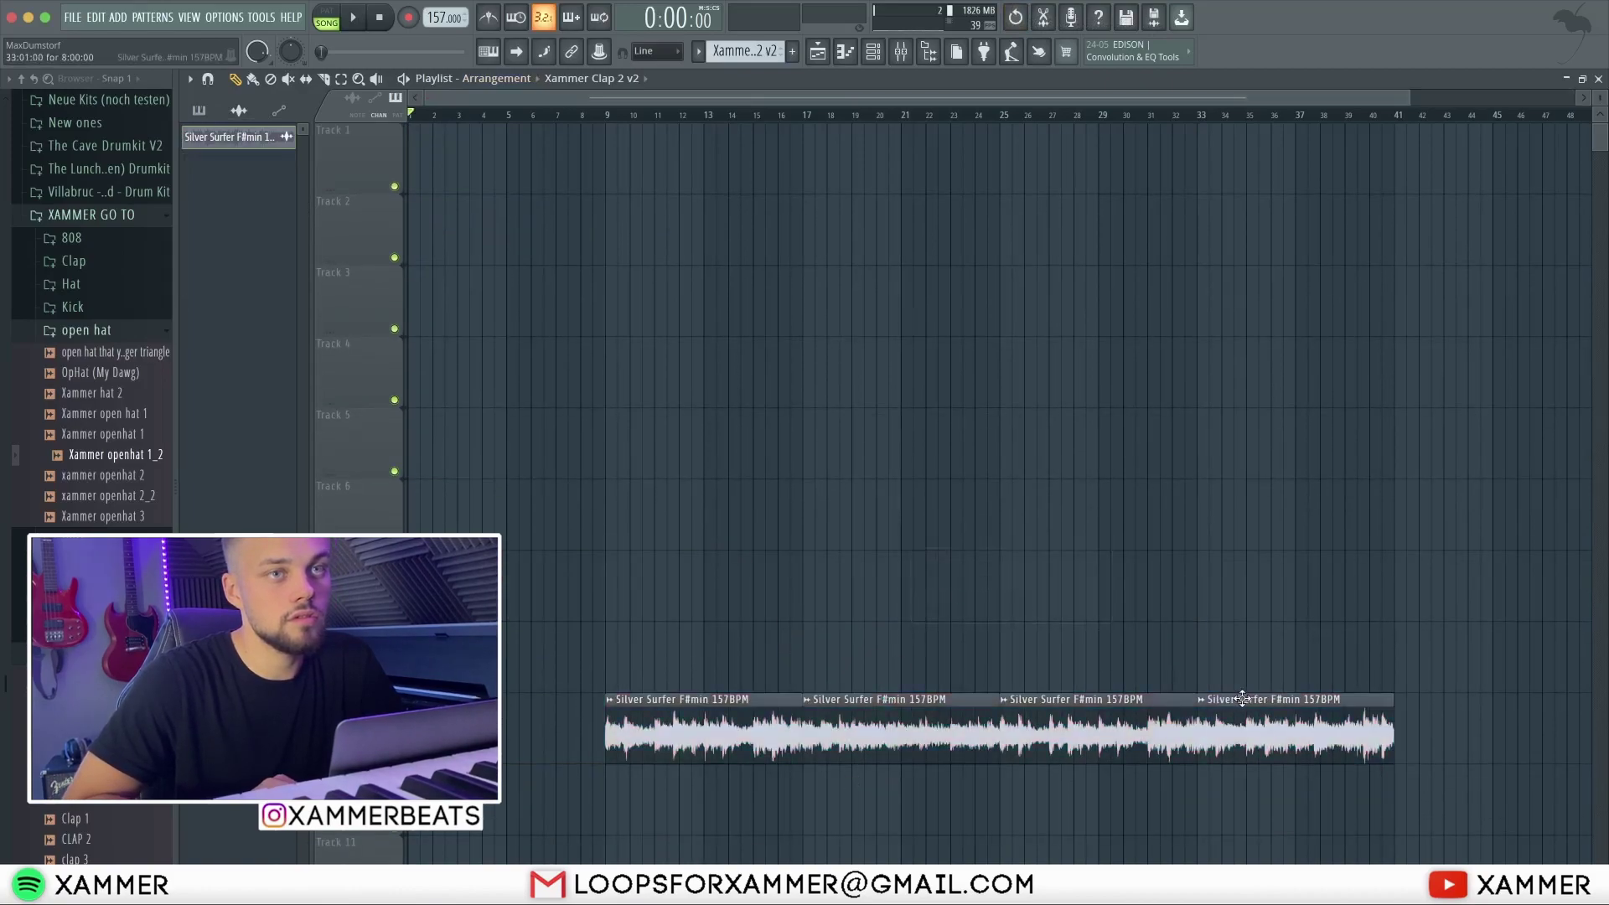
- Duplicate the Silver Surfer loop clips on track 9 to fill bar 1 through the start of bar 57
left_click_drag(1244, 698, 516, 711)
left_click_drag(1120, 808, 1081, 671)
key("super+b")
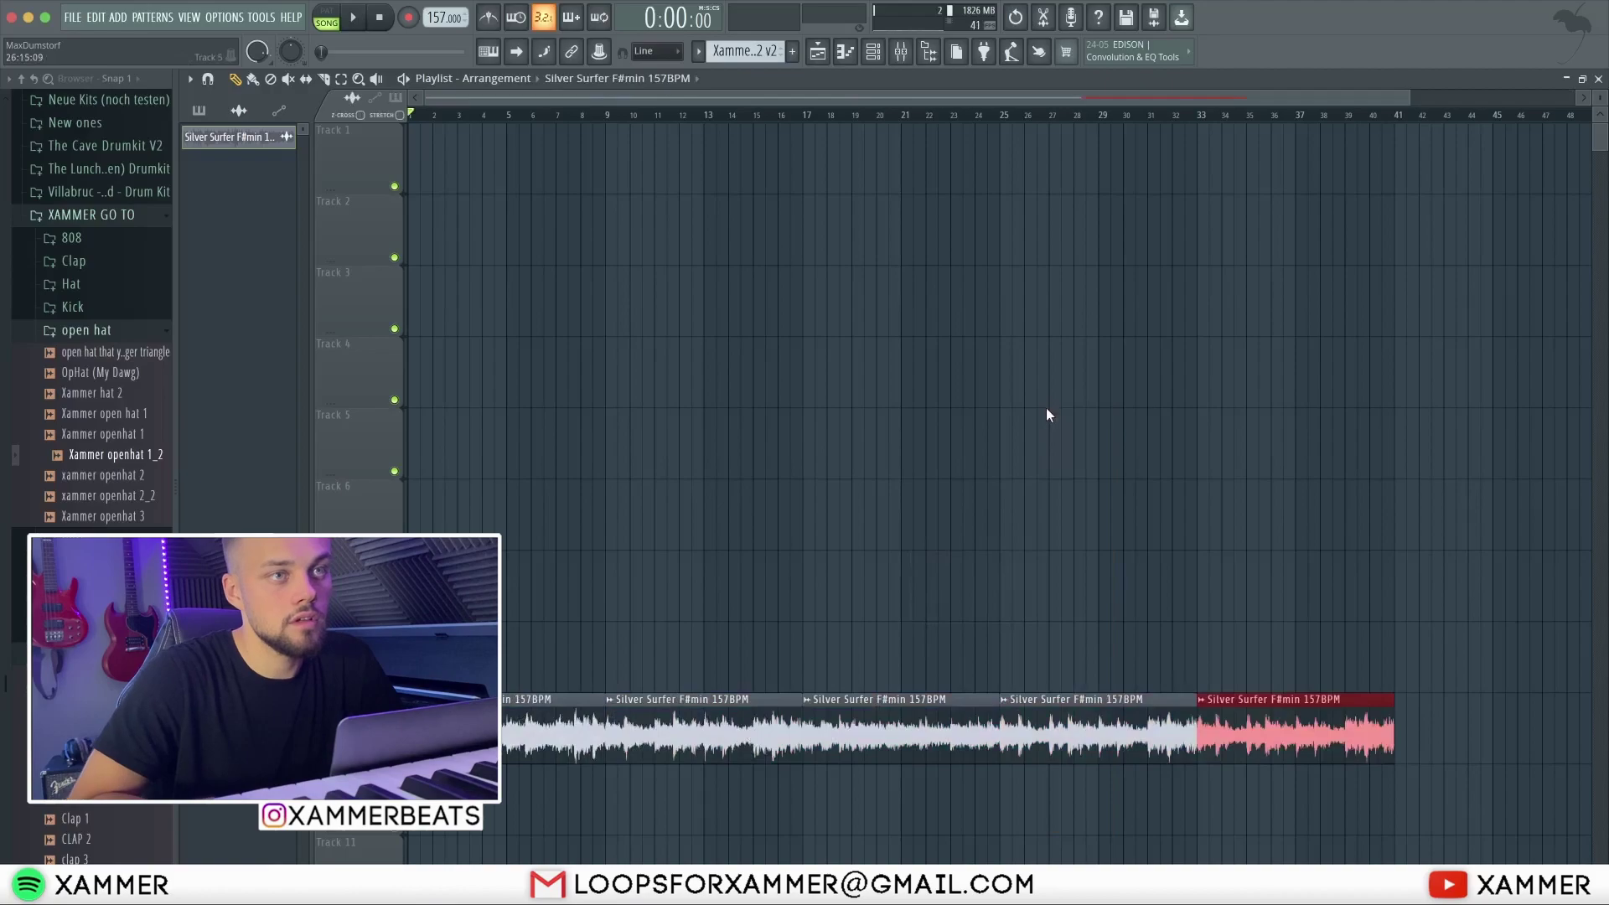
scroll(1045, 407, "down", 1)
left_click_drag(851, 710, 1306, 637)
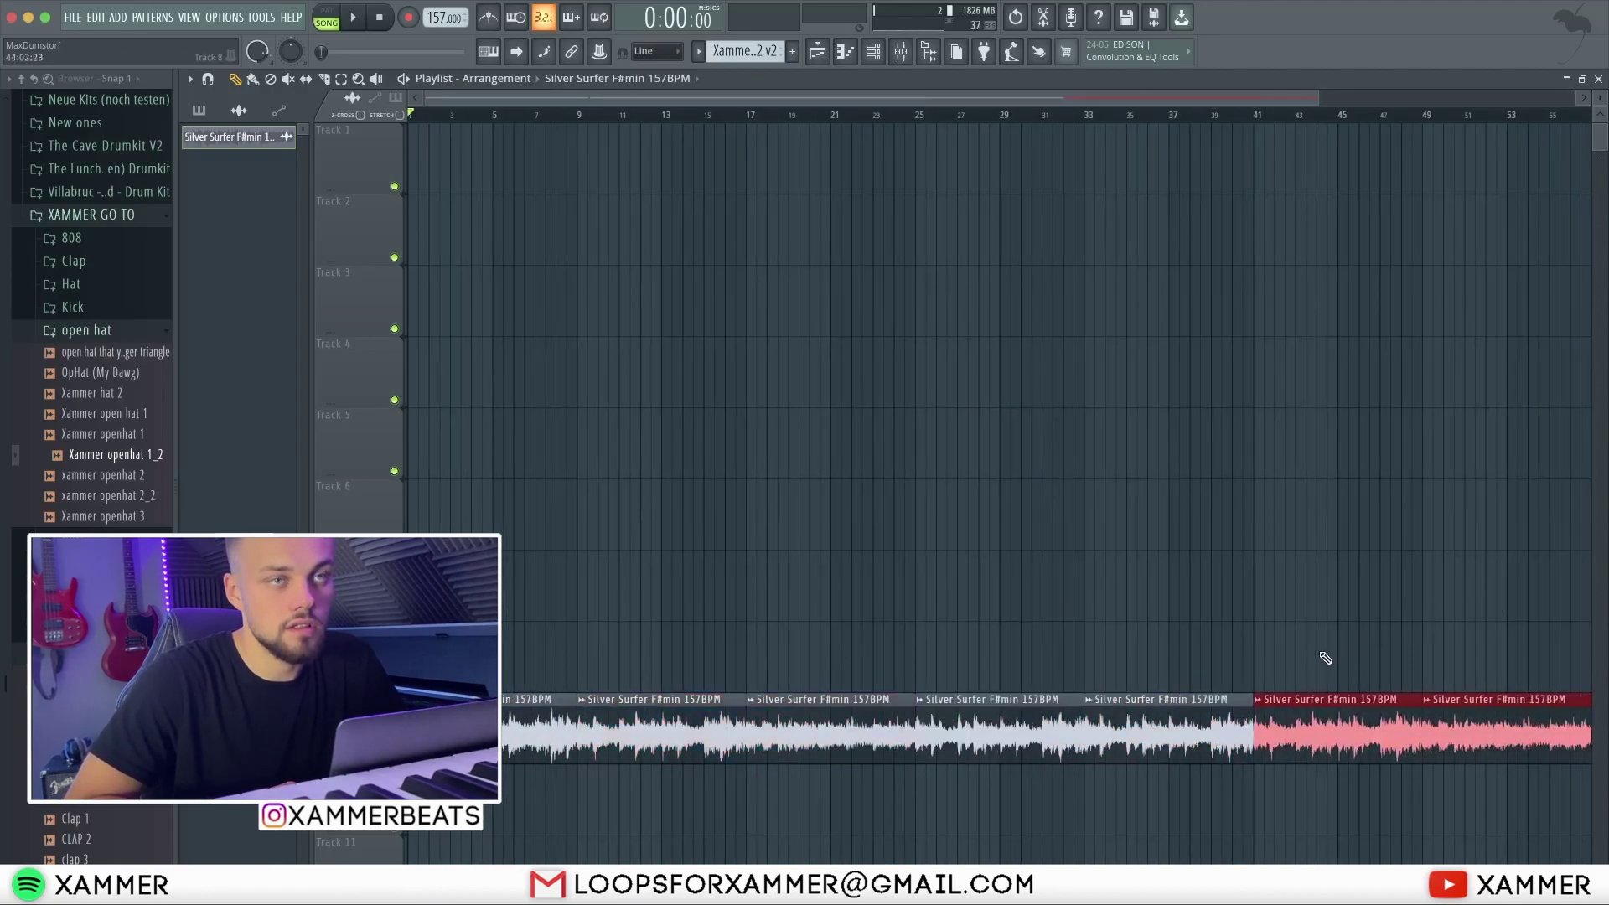
- Place the Kick 1, 808 2 and Xammer Clap 2 v2 patterns on tracks 1, 2 and 3 at bar 17
left_click(201, 110)
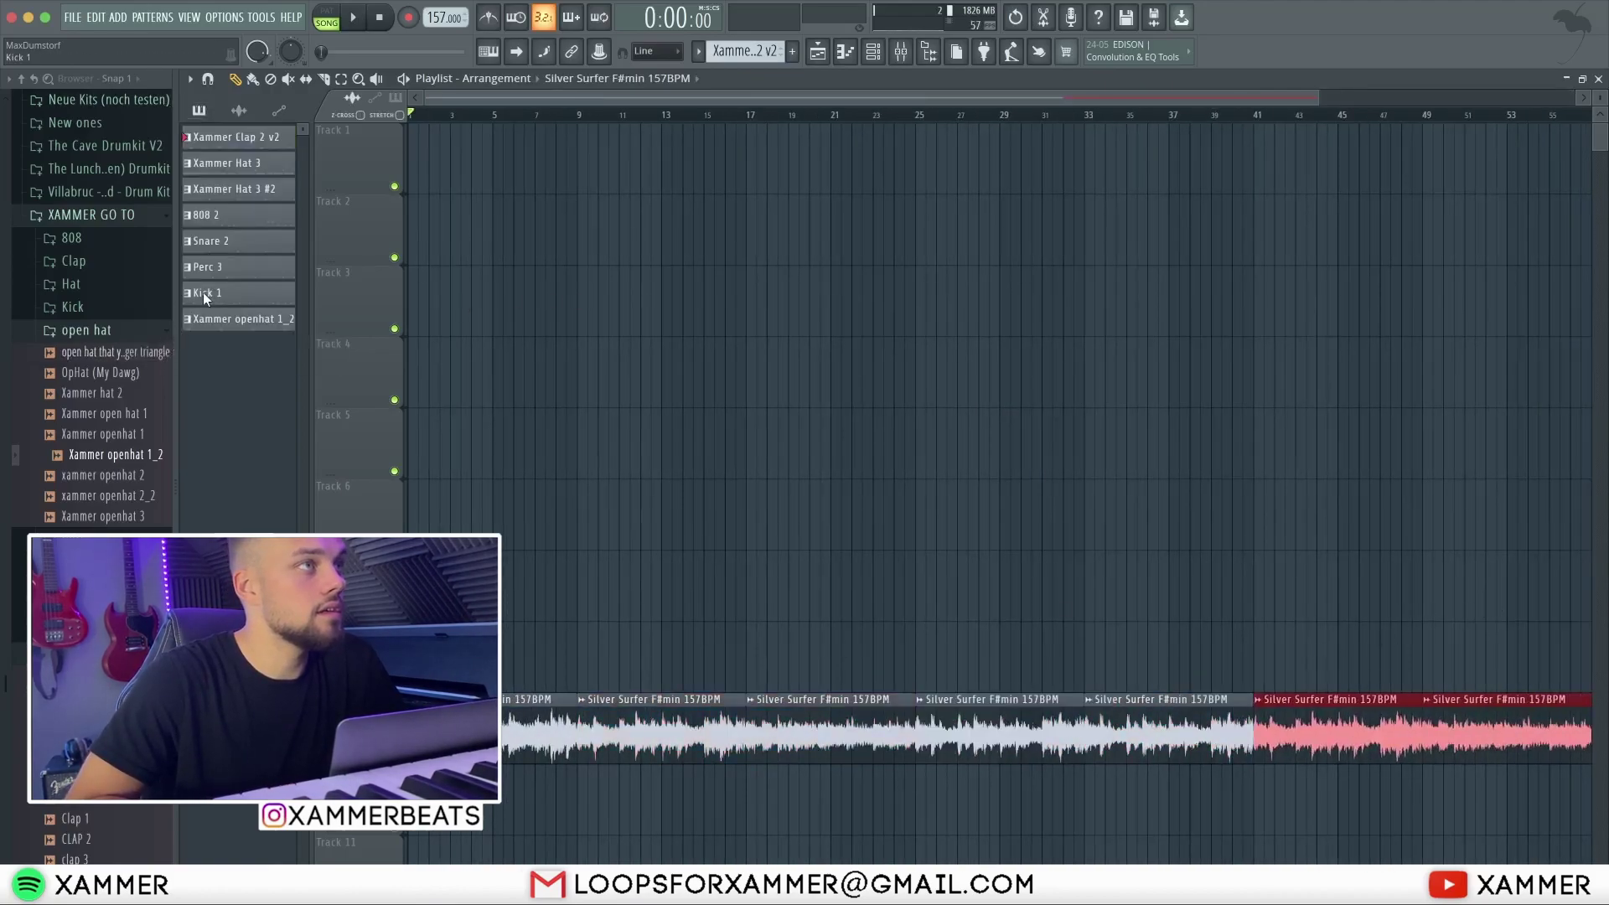
left_click_drag(212, 292, 820, 153)
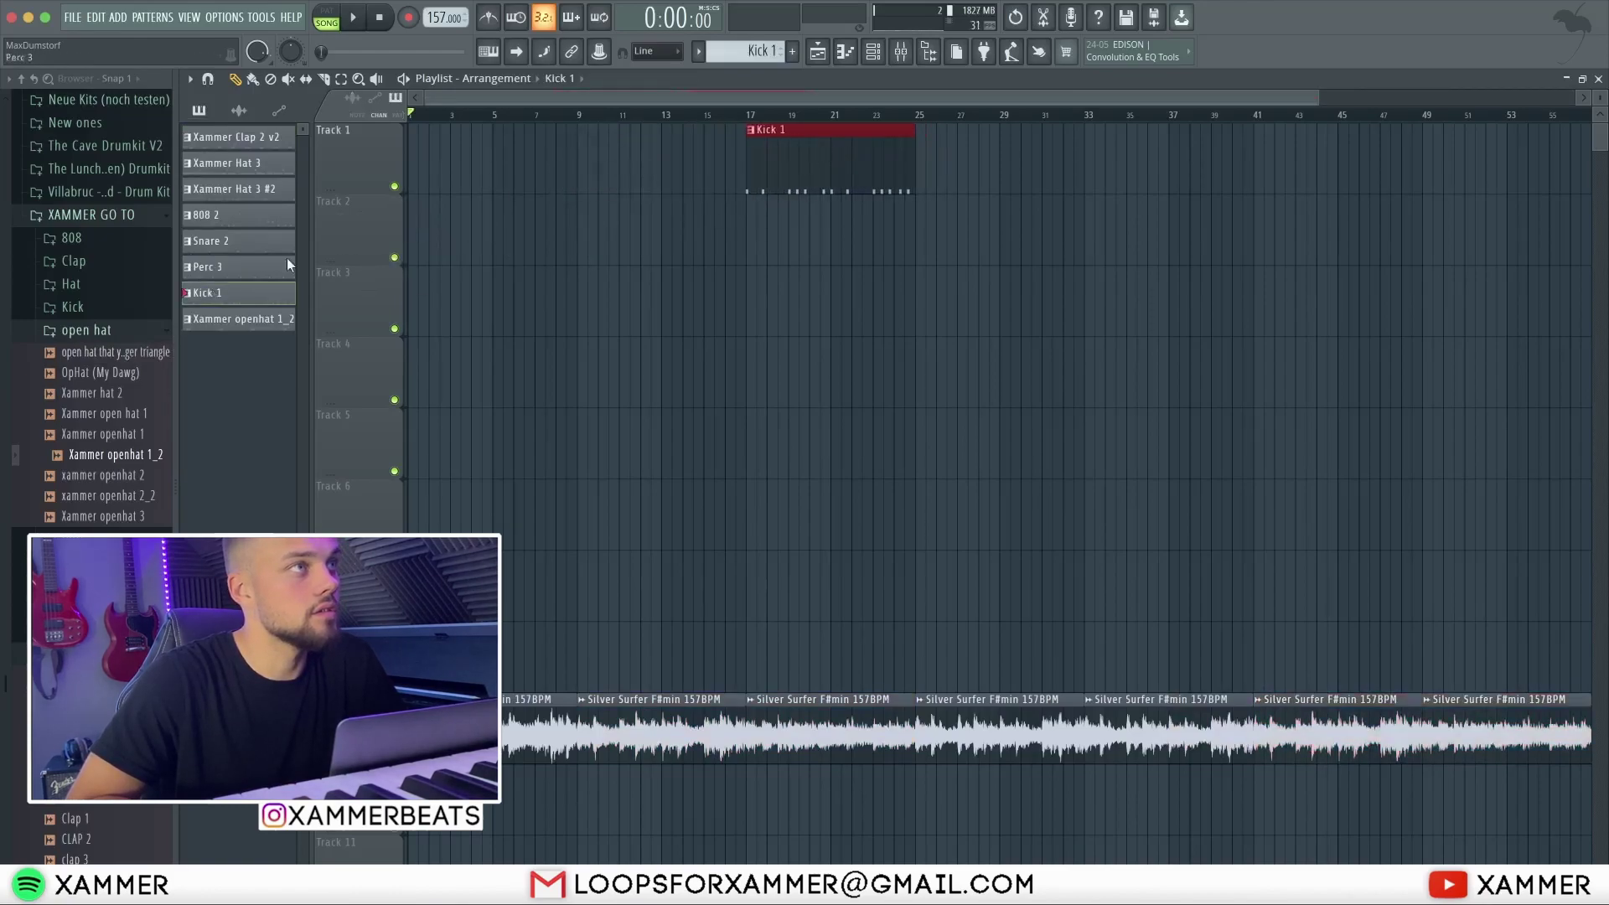
left_click_drag(210, 215, 753, 220)
left_click_drag(258, 147, 702, 299)
- Place the Snare 2 and Xammer Hat 3 patterns on tracks 4 and 5 at bar 17, and move the loop clips down to track 13
left_click_drag(241, 250, 748, 377)
left_click_drag(262, 172, 787, 436)
left_click_drag(1439, 718, 463, 731)
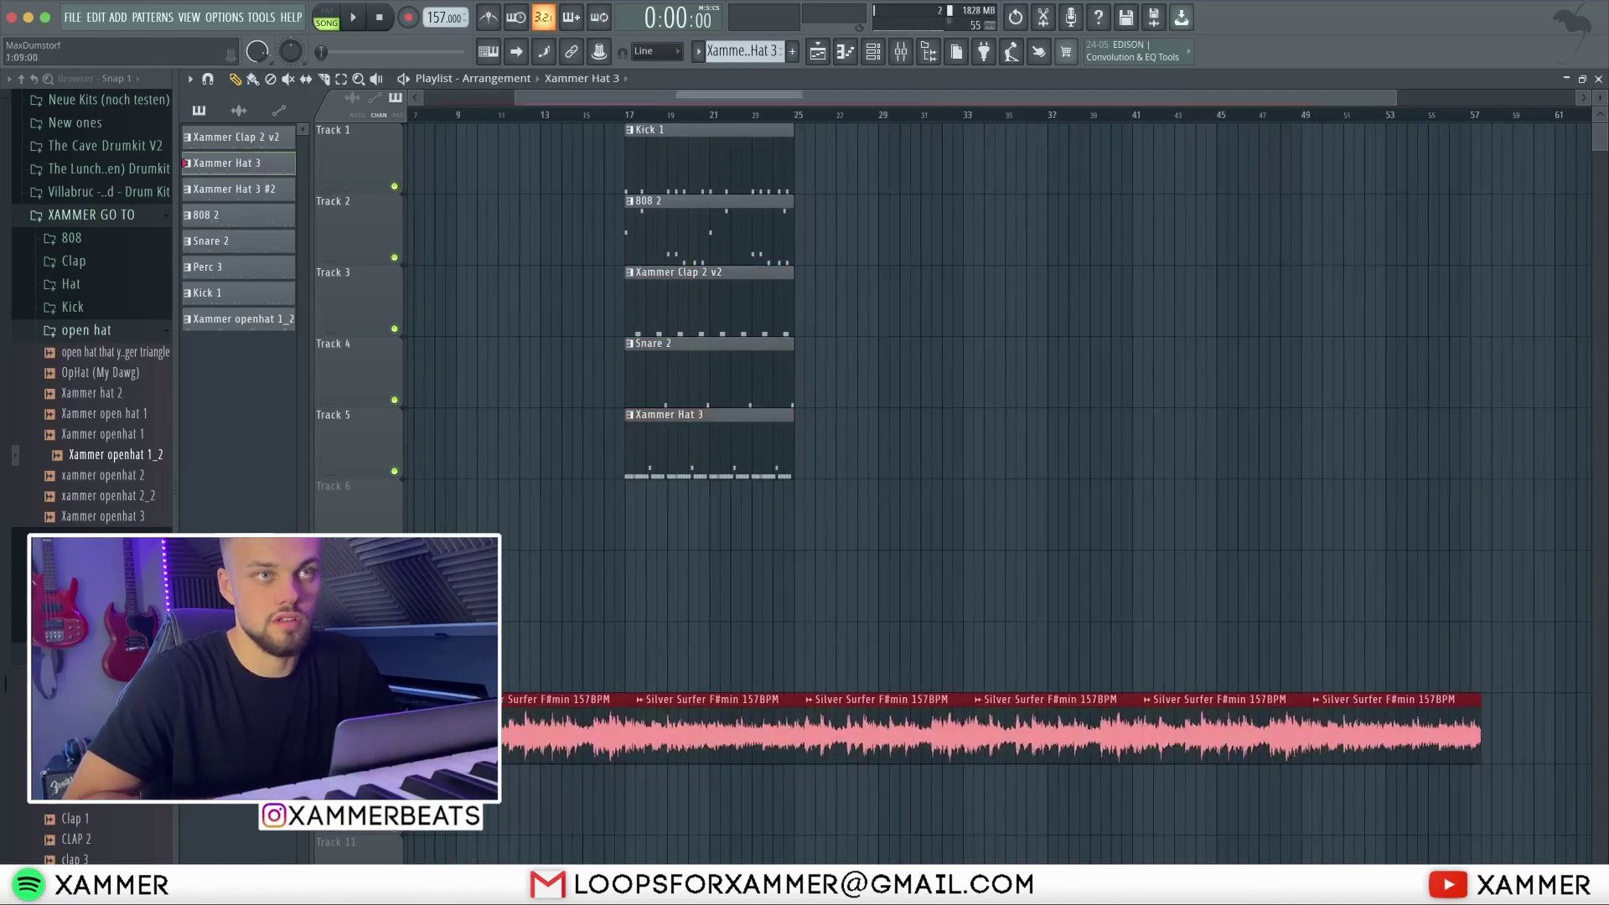
scroll(751, 734, "down", 5)
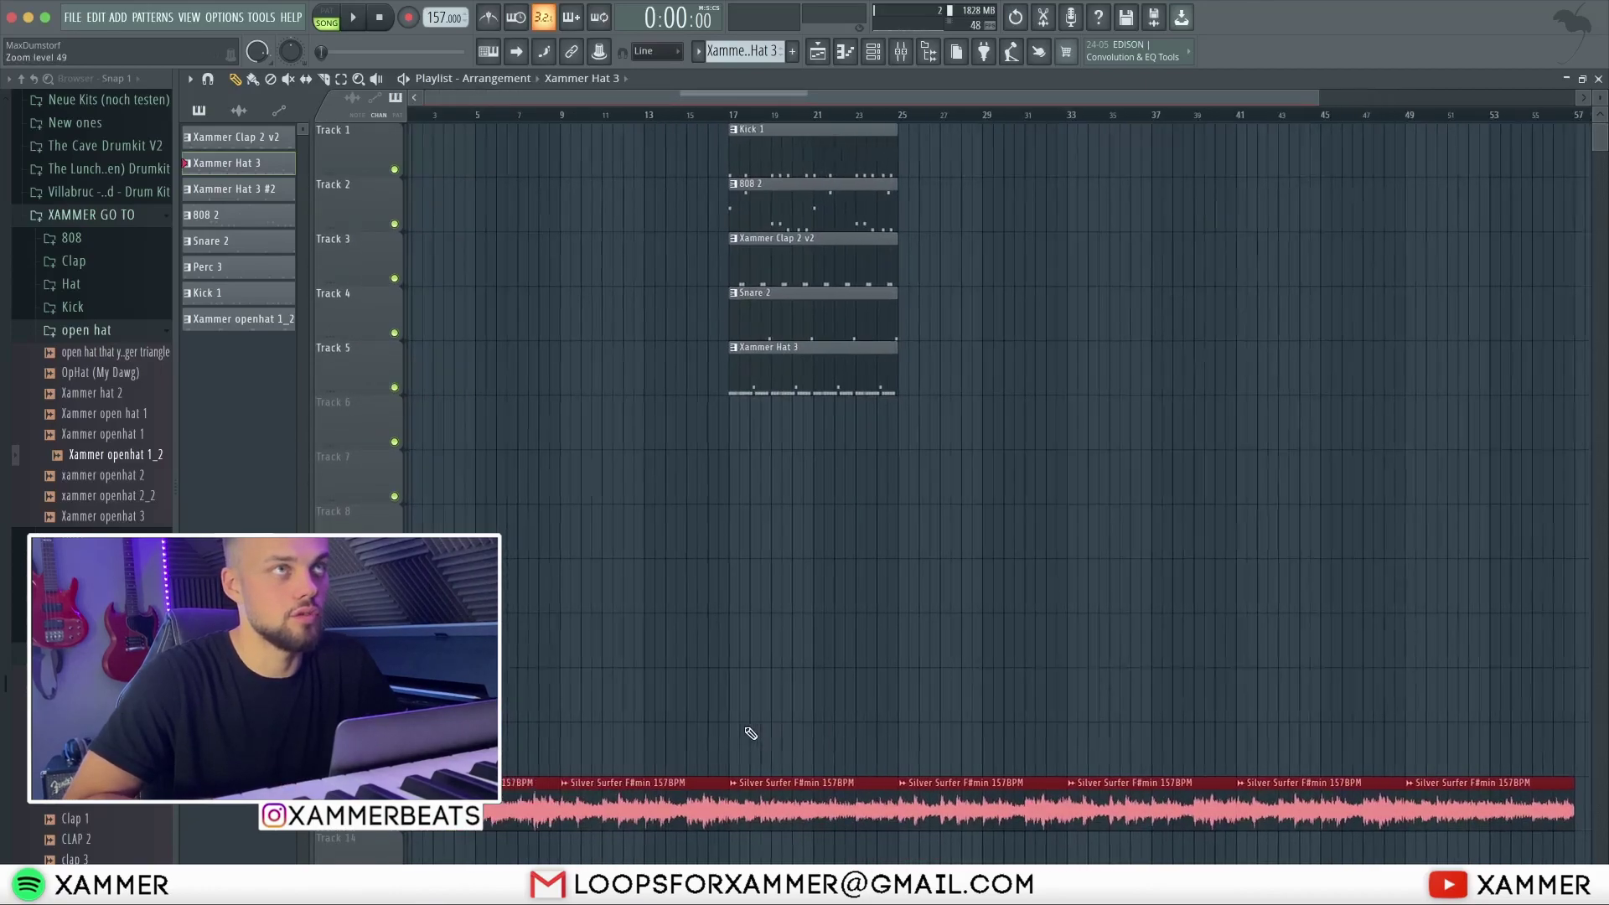
- Merge the Xammer Hat 3 #2 notes into the Xammer Hat 3 pattern
double_click(844, 385)
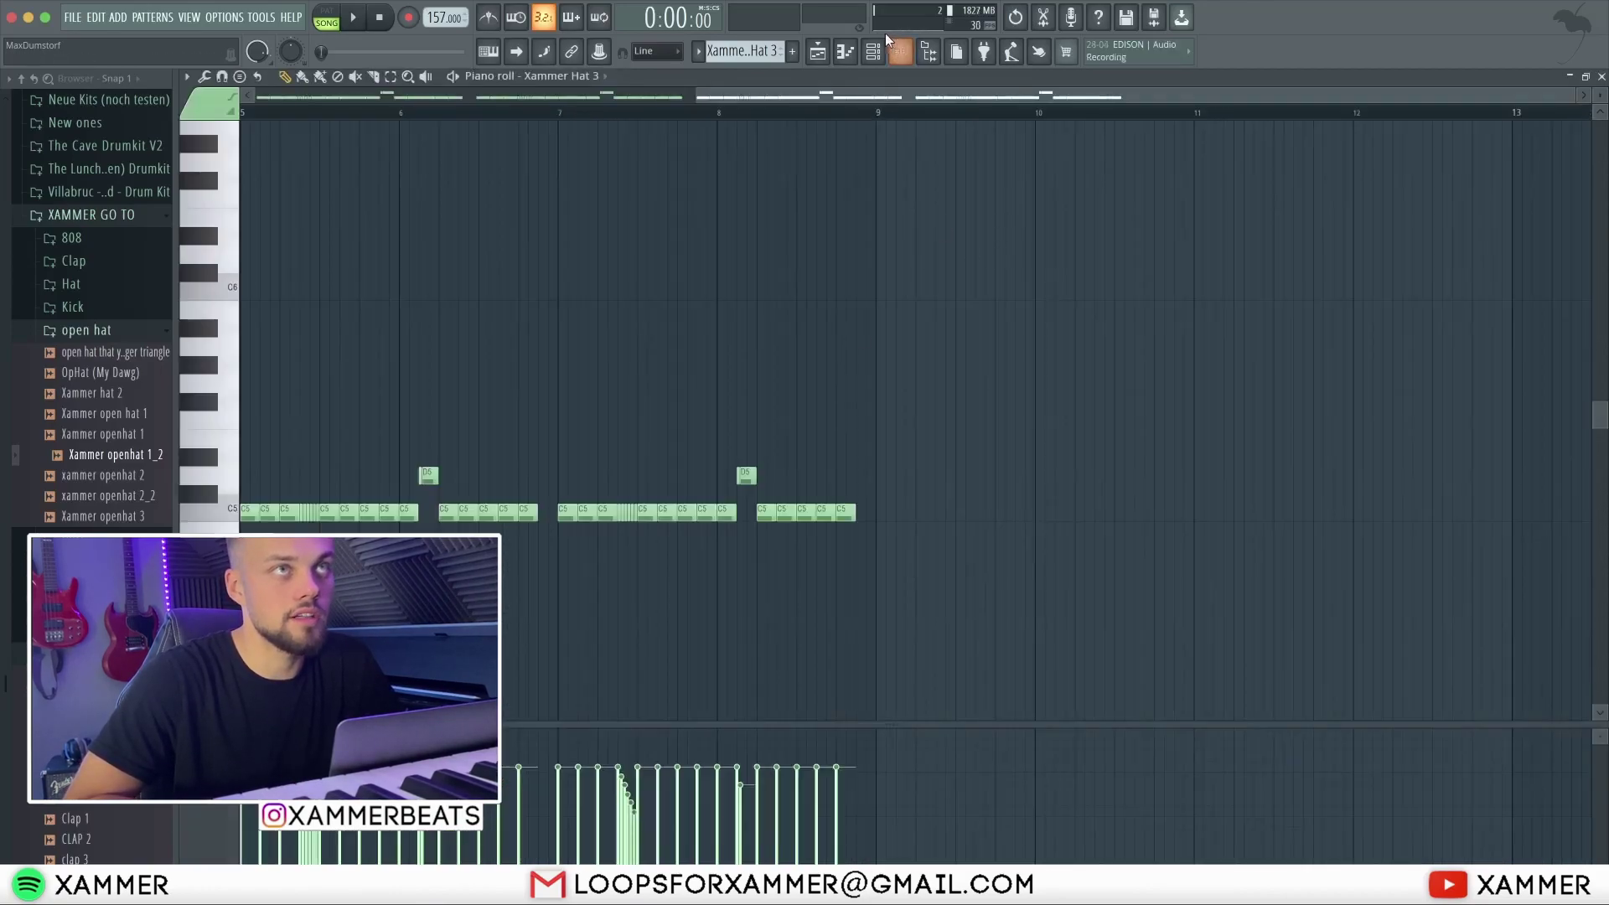
left_click(872, 51)
scroll(777, 52, "down", 3)
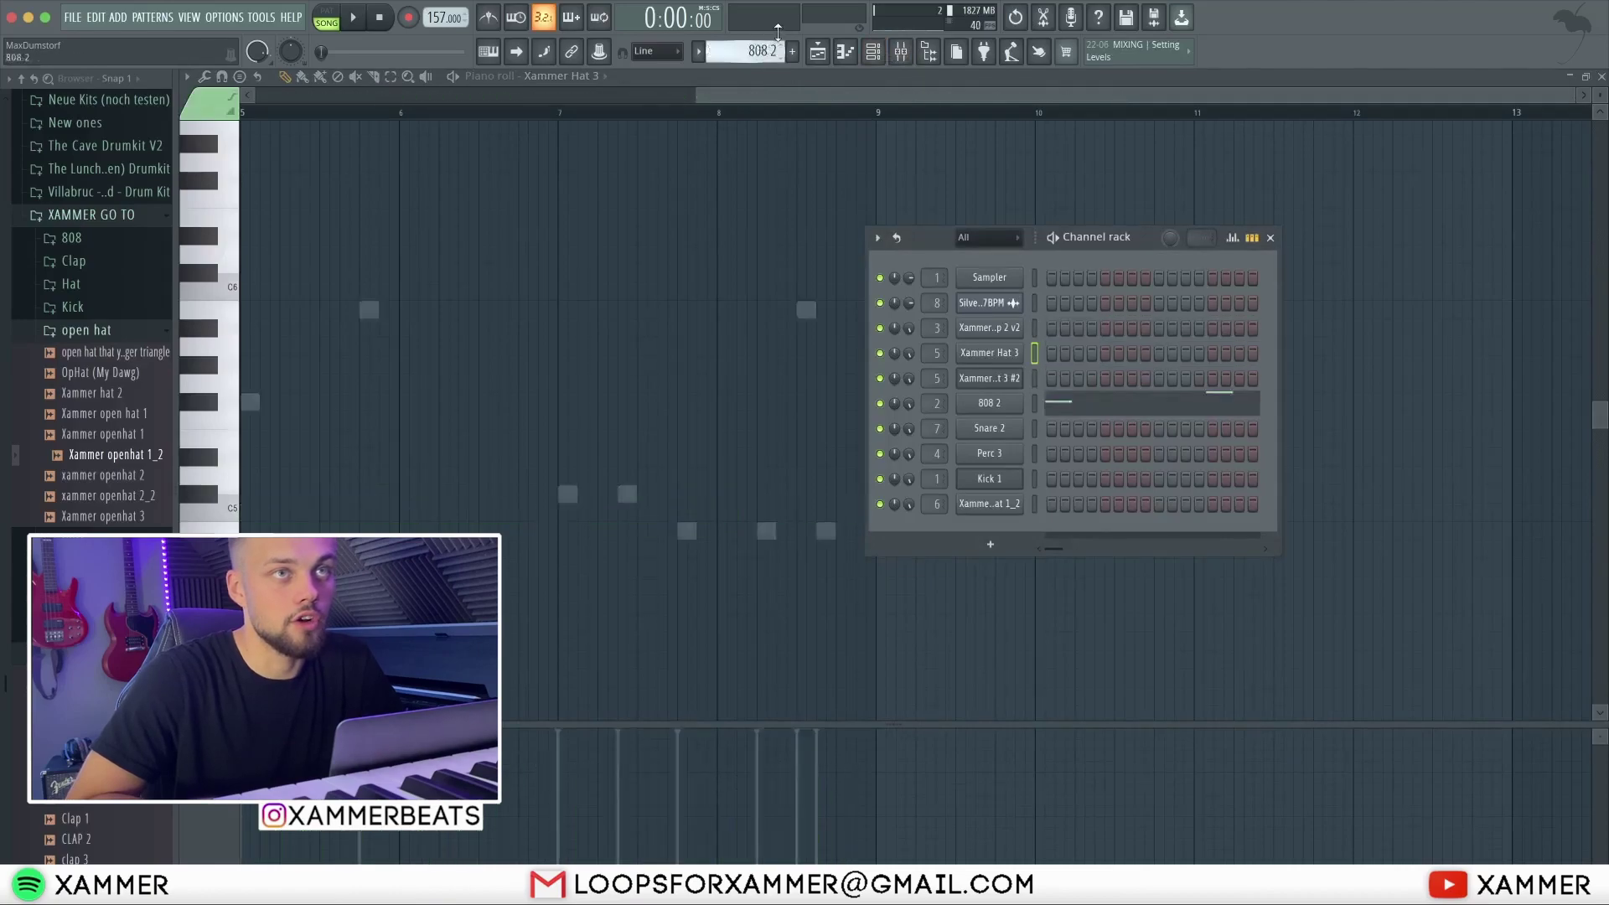
scroll(744, 51, "up", 2)
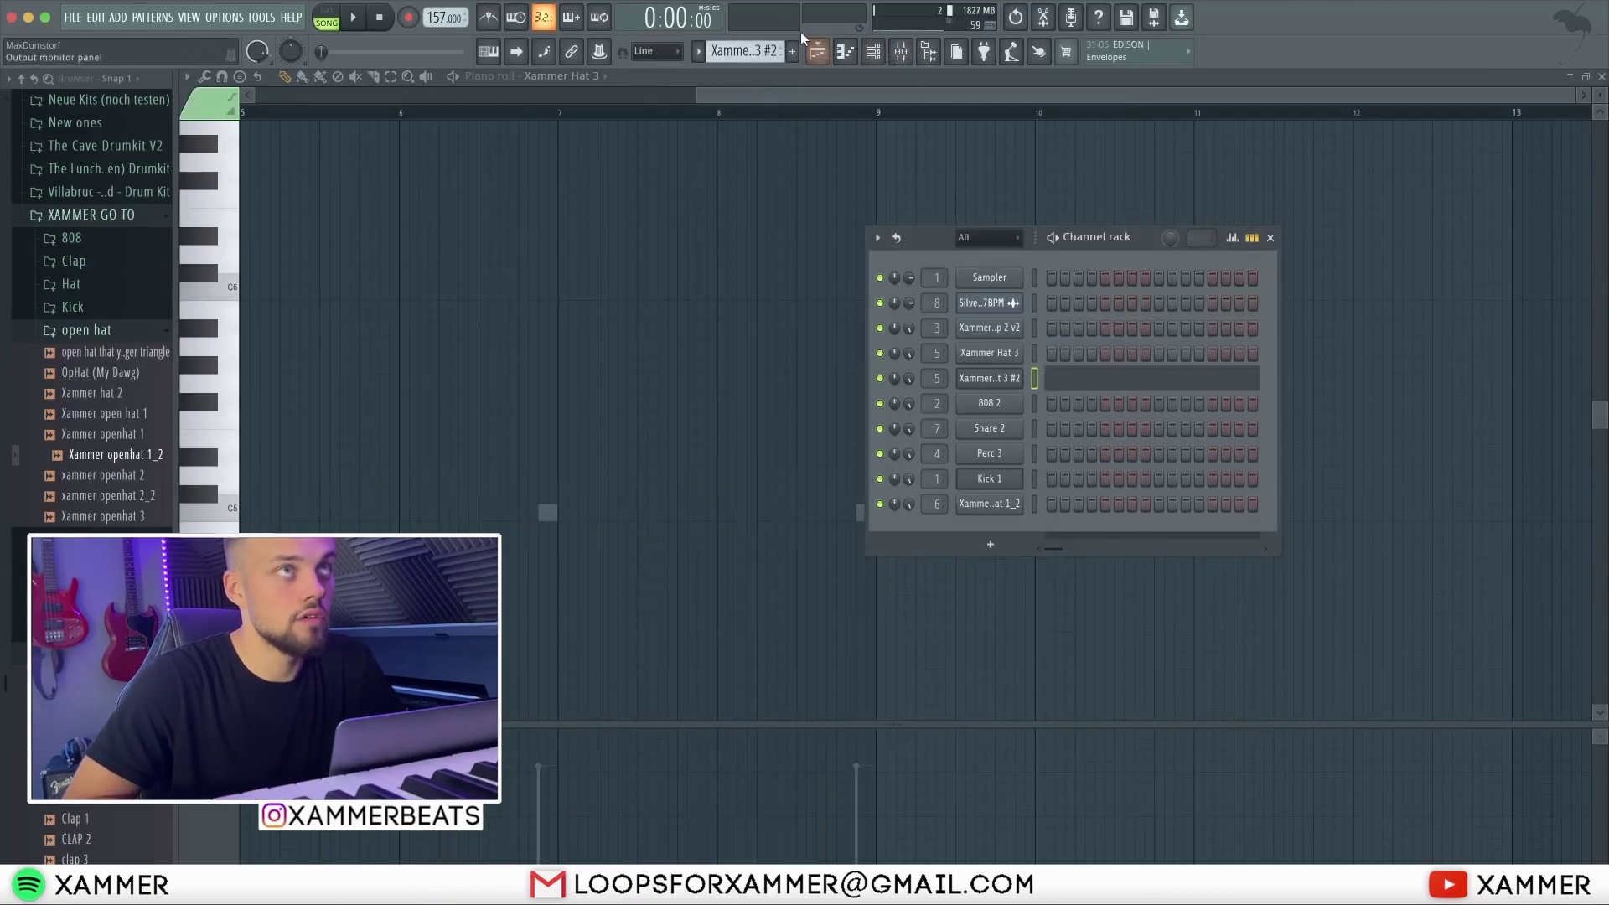
scroll(743, 51, "up", 2)
scroll(743, 51, "down", 1)
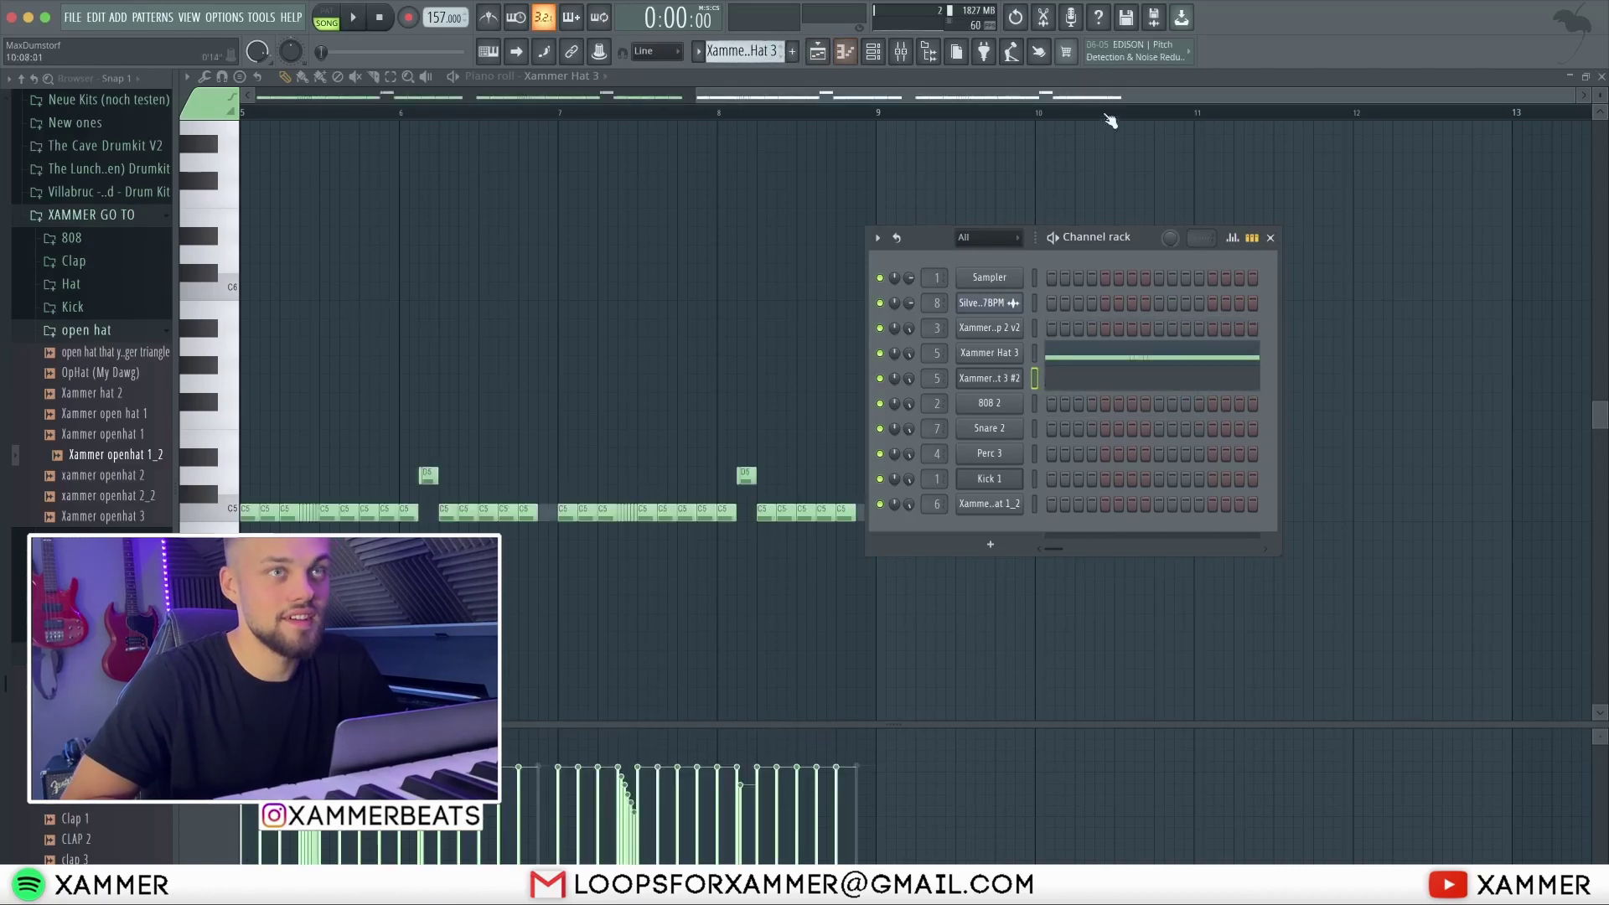
- Delete the Xammer Hat 3 #2 pattern from the pattern list
left_click(818, 51)
left_click(229, 198)
right_click(230, 199)
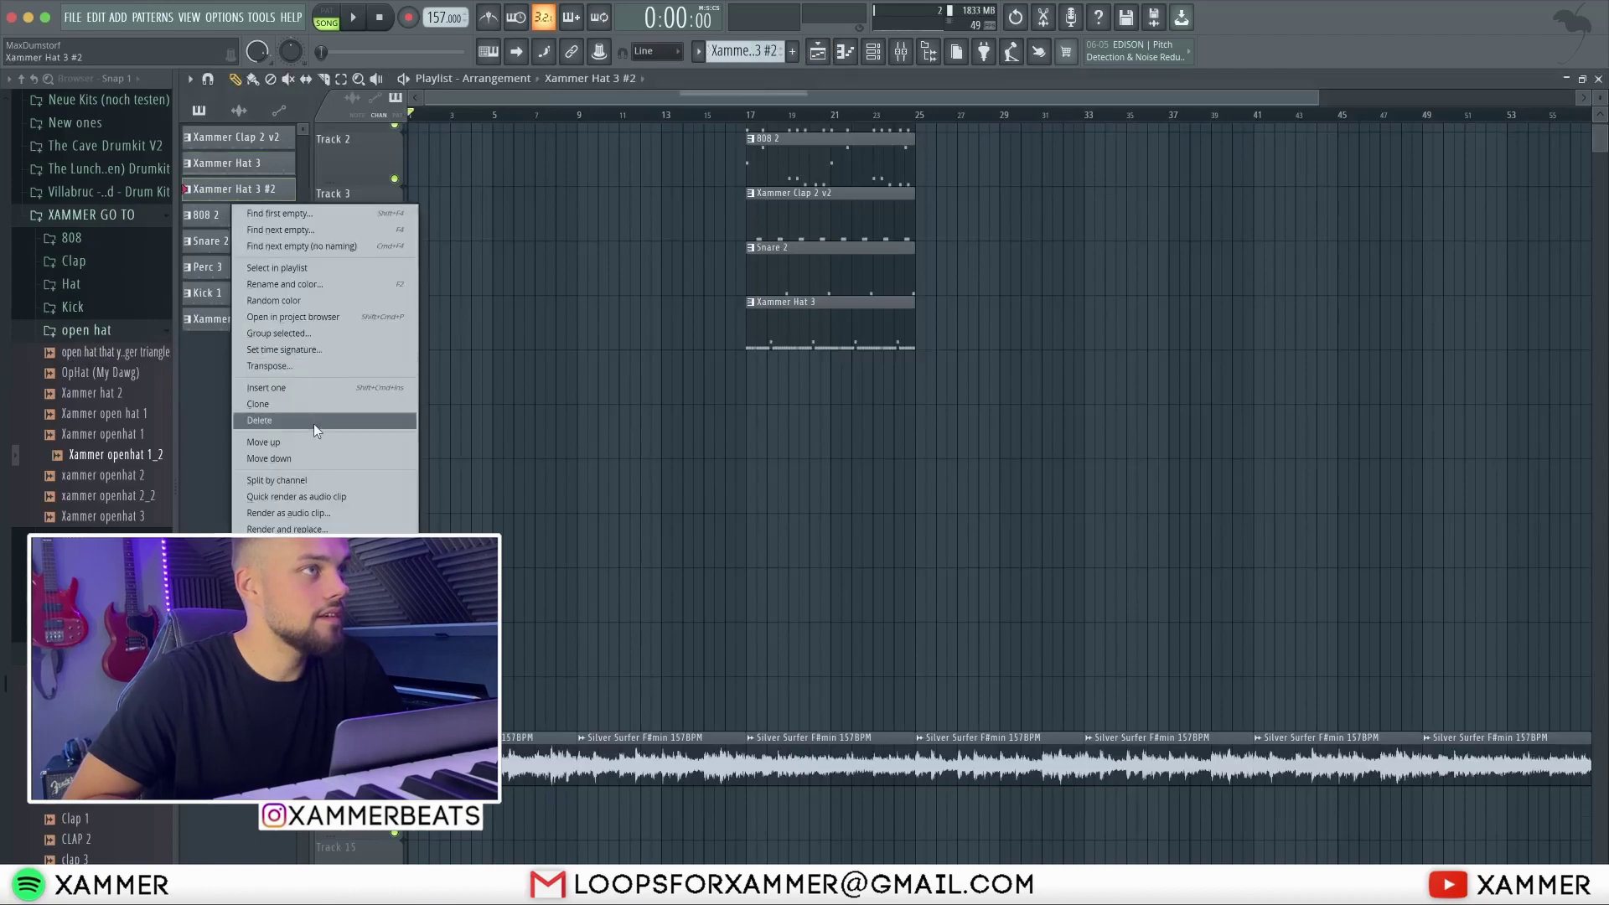
left_click(301, 428)
- Place the Xammer openhat 1_2 pattern on track 6 and Perc 3 on track 7, both at bar 17
left_click_drag(213, 243, 748, 447)
left_click_drag(238, 293, 748, 382)
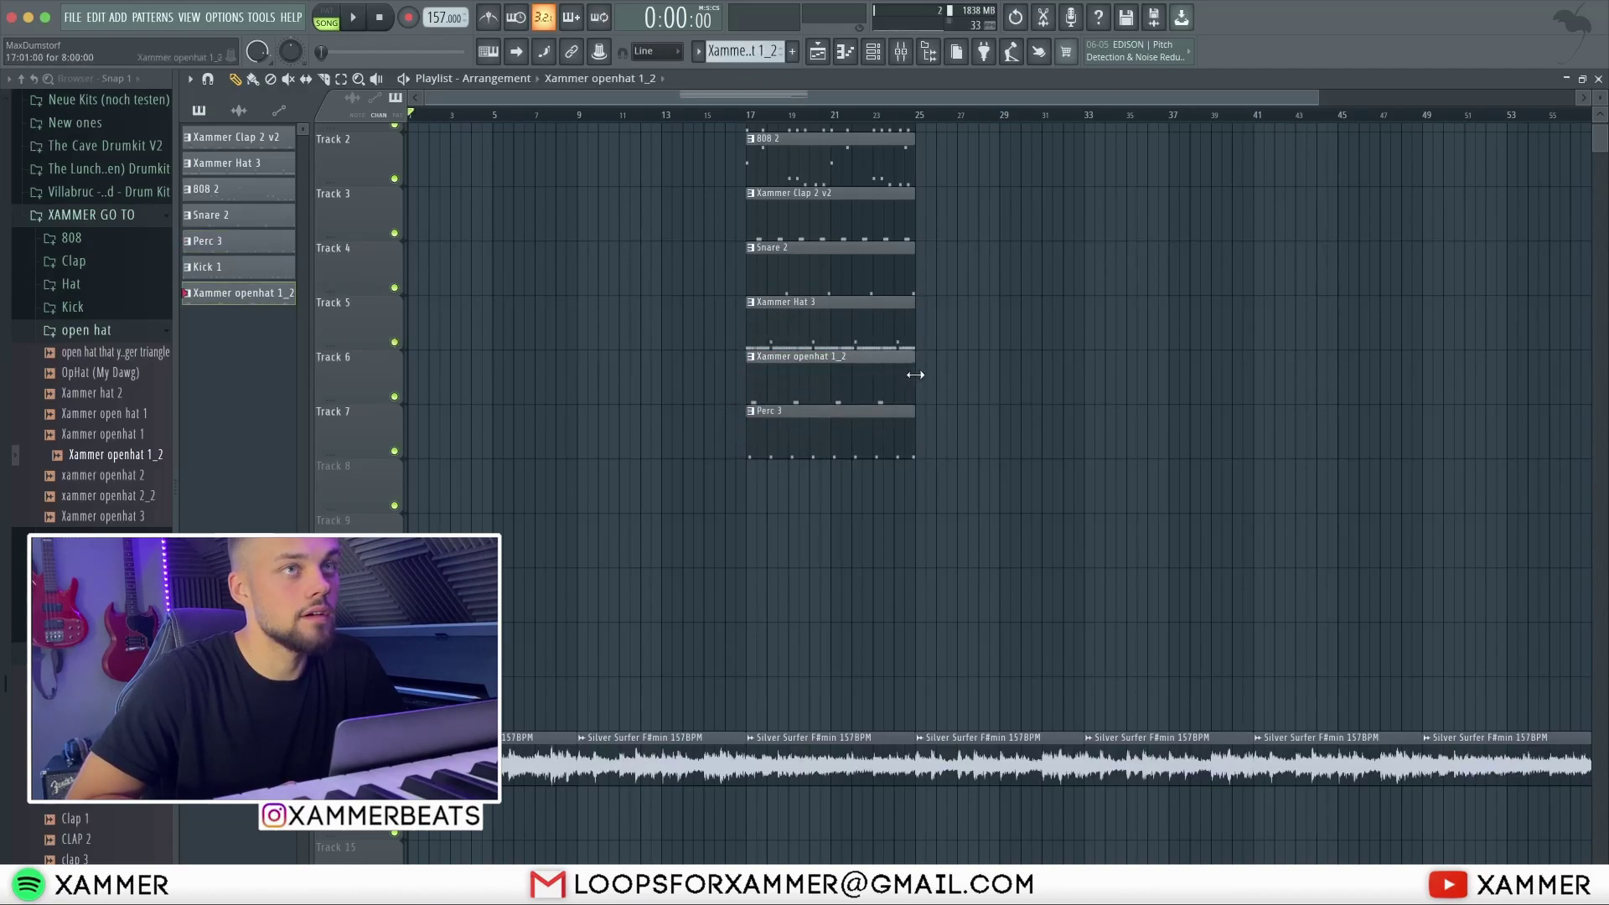
- Swap the Snare 2 and Perc 3 clips so Perc 3 sits on track 4 and Snare 2 on track 7
left_click_drag(850, 278, 1051, 439)
left_click_drag(848, 436, 848, 276)
left_click_drag(1064, 479, 857, 439)
right_click(1068, 463)
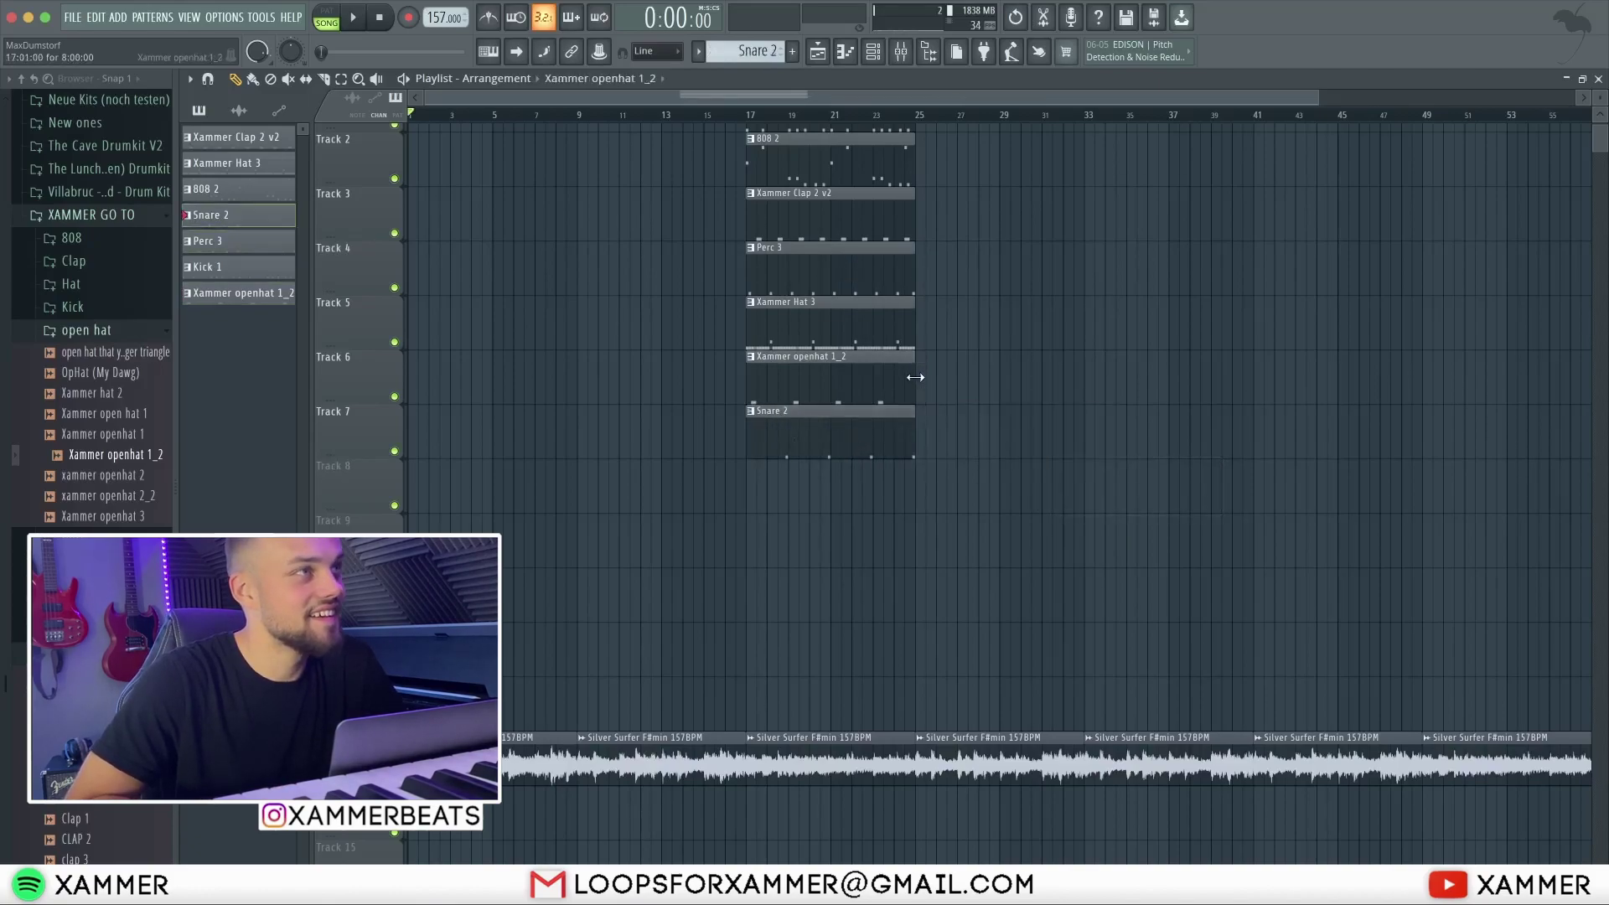
- Copy all seven drum clips from bar 17 to bar 9
key("ctrl+a")
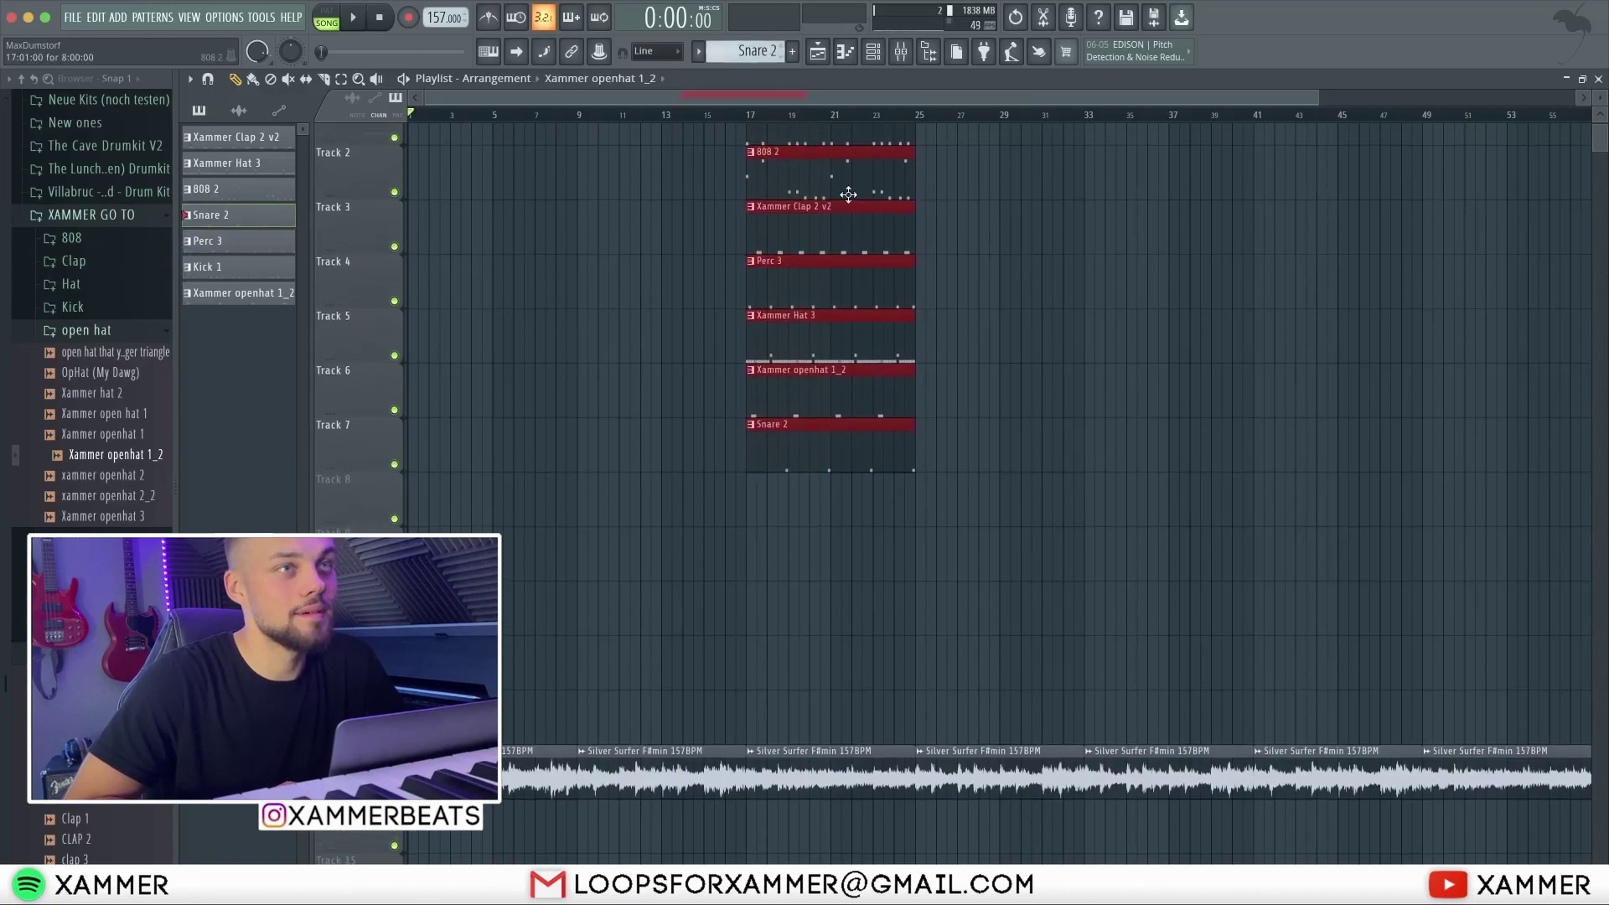
scroll(846, 251, "up", 1)
left_click_drag(826, 165, 659, 164)
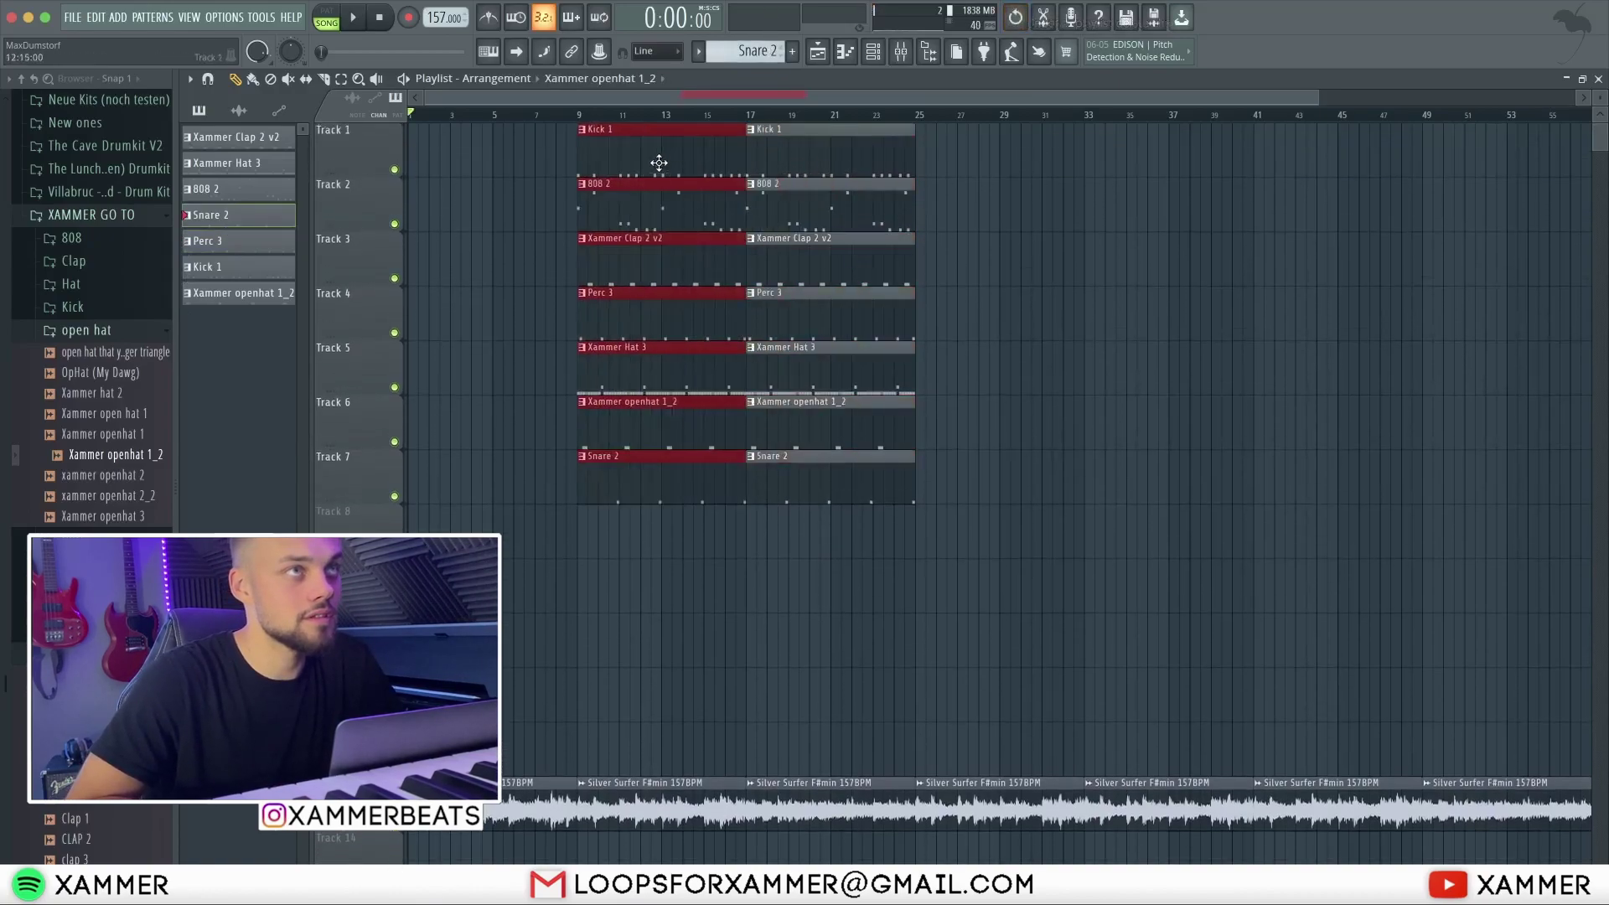
- Remove the Kick 1 and Xammer openhat 1_2 clips at bar 9, keeping the Snare 2 clip
right_click(664, 164)
right_click(658, 452)
key("ctrl+z")
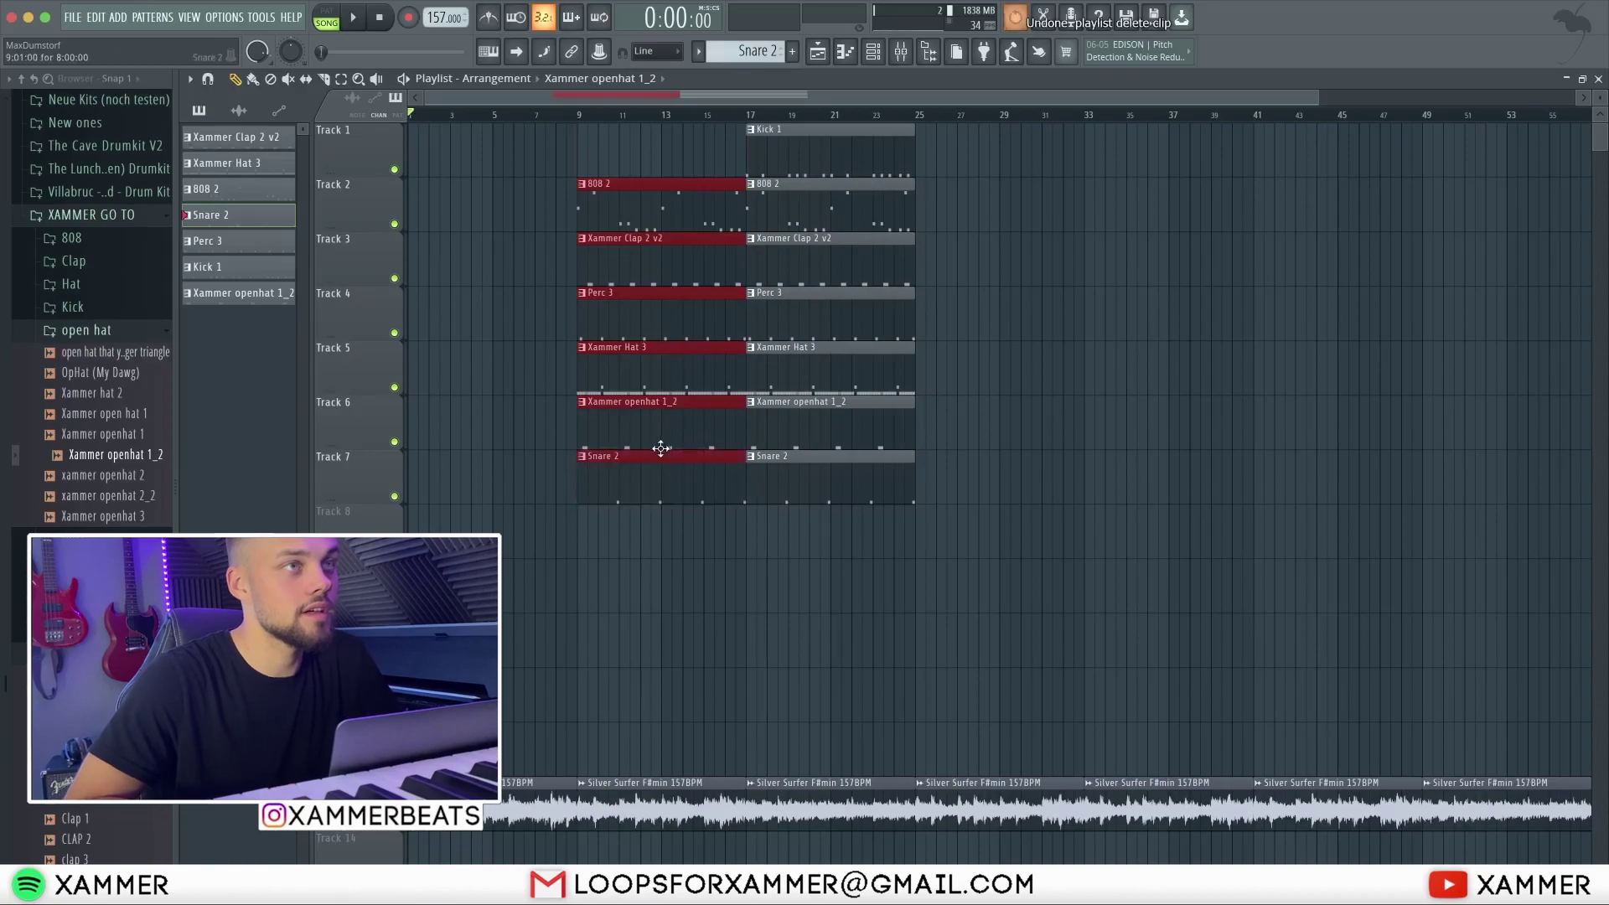
left_click_drag(1531, 849, 423, 825)
right_click(719, 431)
- Move the Silver Surfer loop clips up to track 11
right_click(1488, 826)
key("ctrl+z")
left_click_drag(448, 809, 460, 699)
right_click(847, 716, "ctrl")
left_click(790, 752, "ctrl")
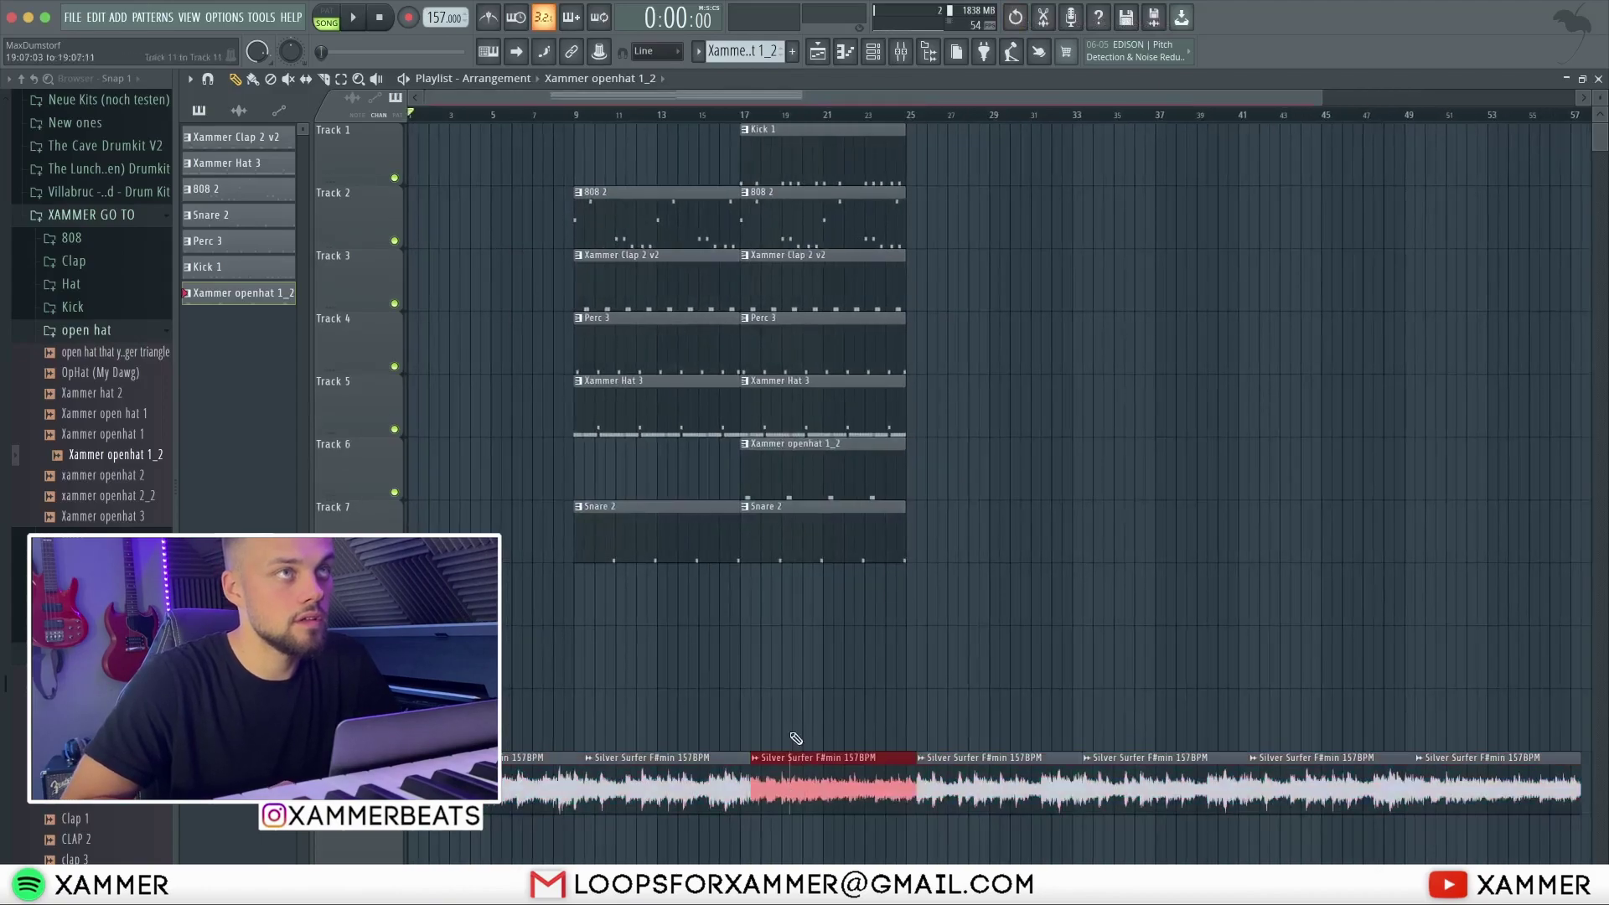
- Duplicate the drum clips from bars 9 to 25 so the copies fill bars 25 to 41
left_click_drag(804, 721, 670, 151)
key("ctrl+b")
scroll(1002, 478, "up", 3)
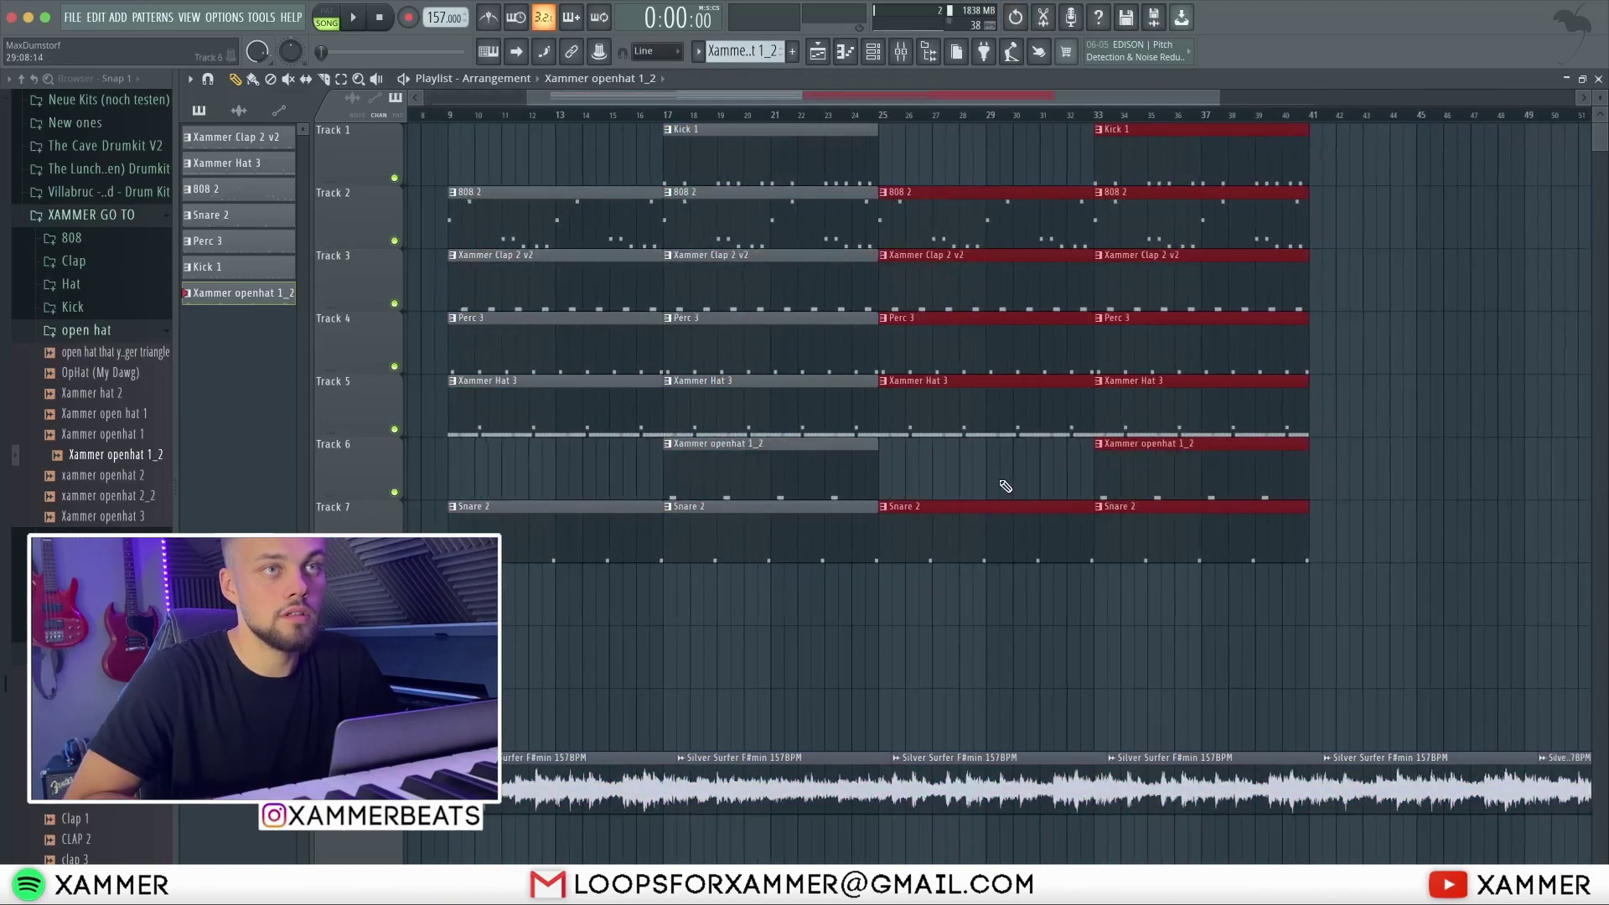
- Remove the two Snare 2 clips at bars 25 and 33
right_click(1038, 531)
right_click(1240, 531)
scroll(863, 344, "up", 3)
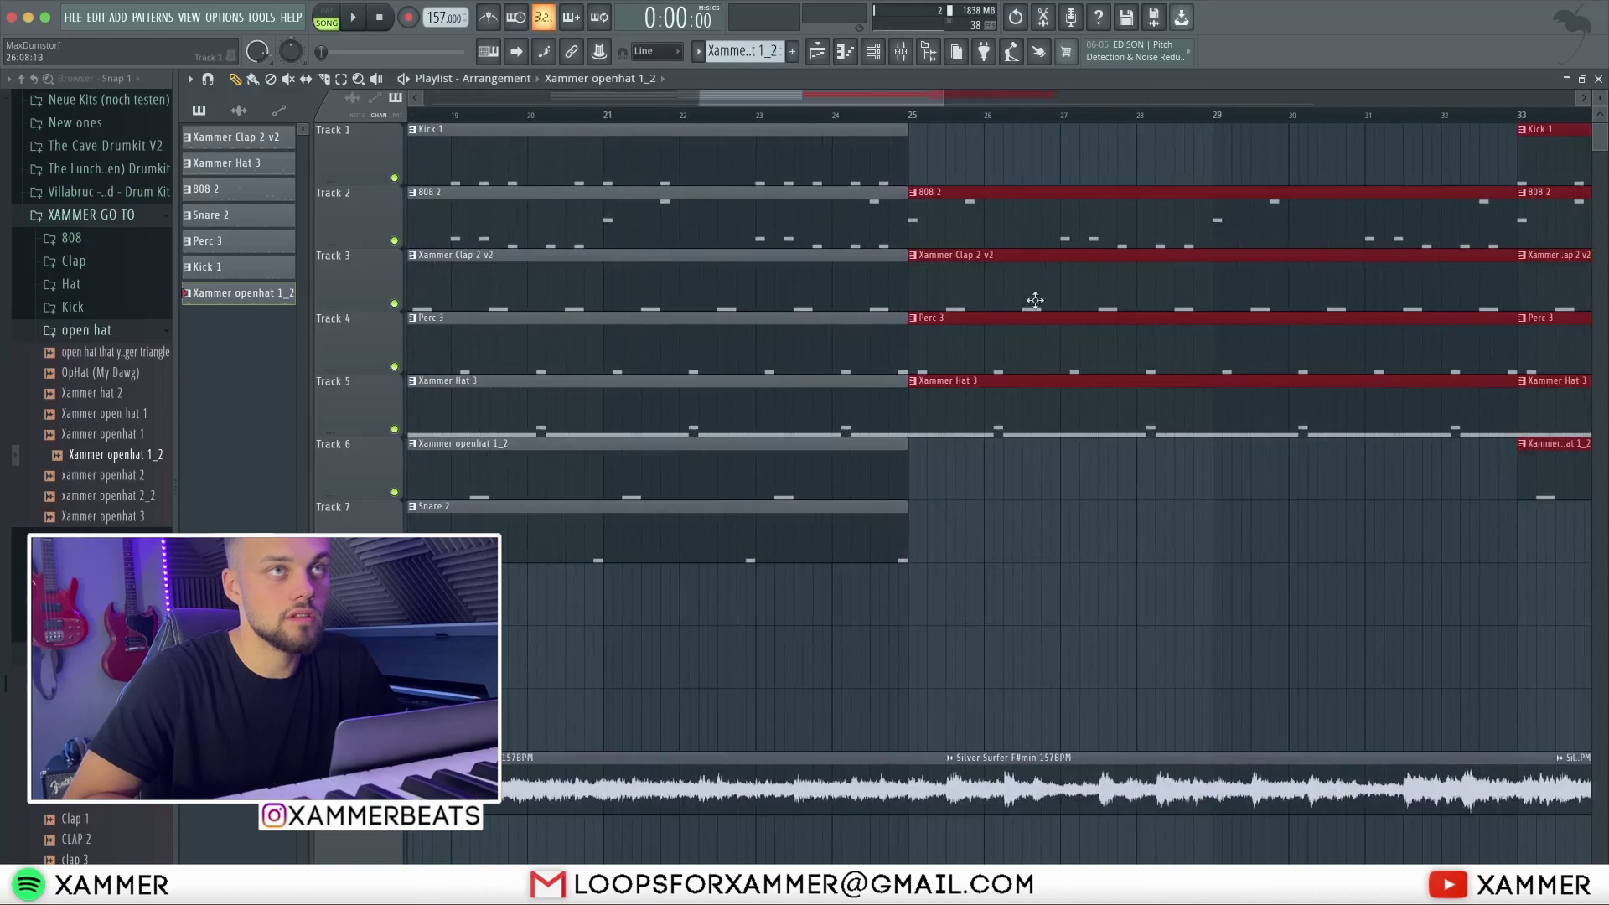
left_click(1036, 534)
right_click(1054, 533)
- Slice the 808 2 clip at bar 27 and remove its part from bar 25 to 27
key("c")
left_click_drag(1069, 206, 1069, 244)
key("ctrl+z")
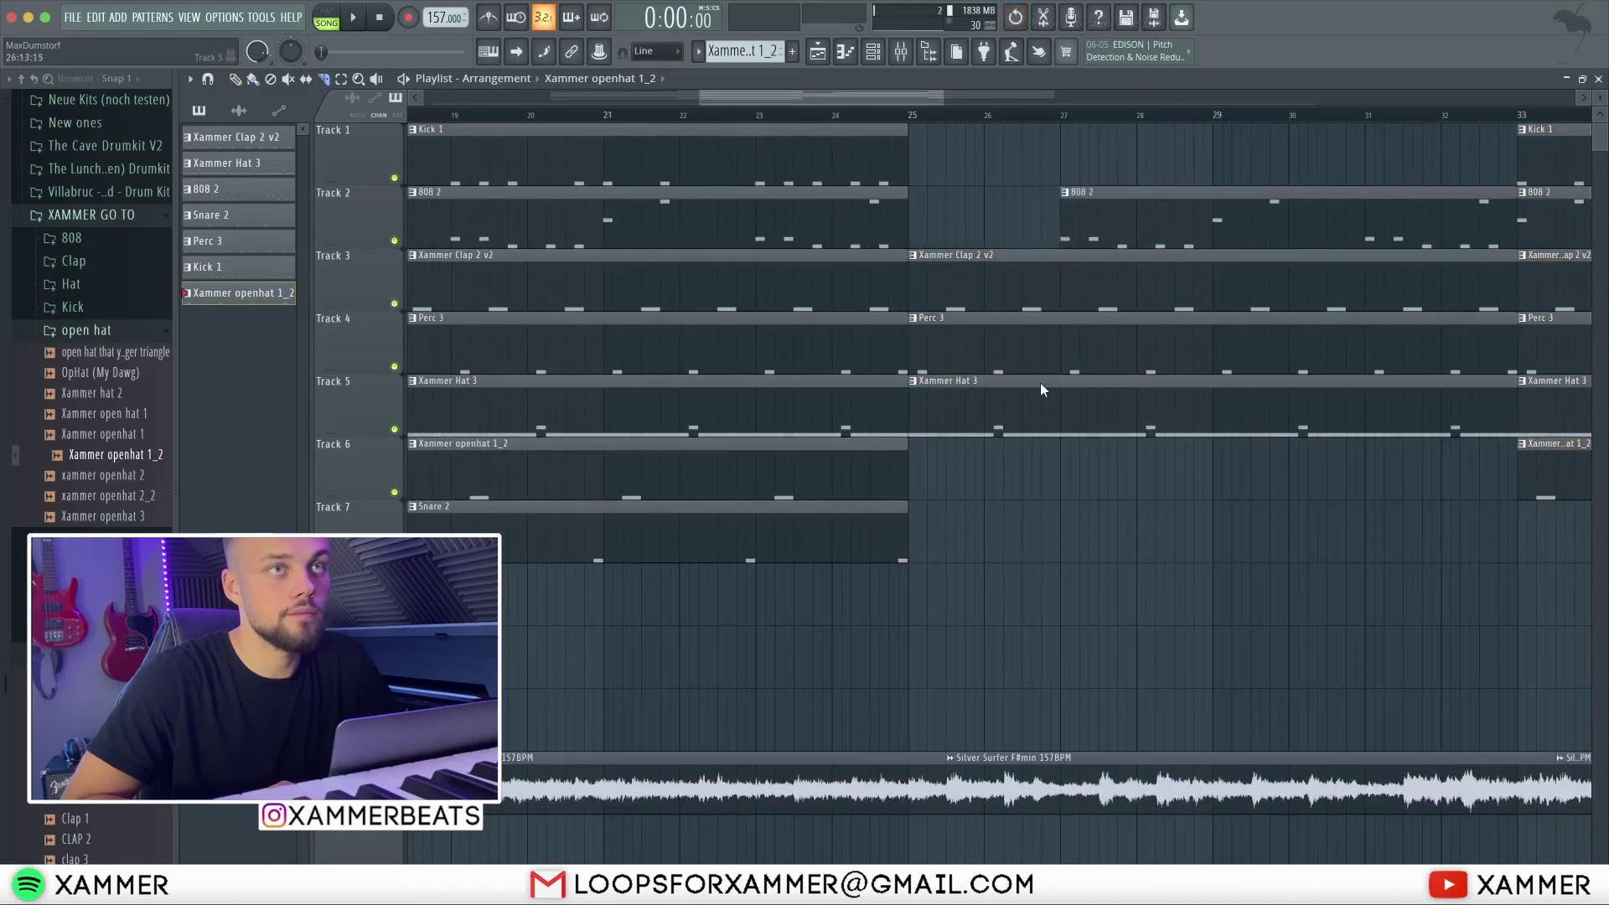
- Slice the Xammer Hat 3 clip midway through bar 26 and at bar 27, and remove the short piece between the cuts
scroll(1030, 384, "up", 3)
left_click(1034, 384)
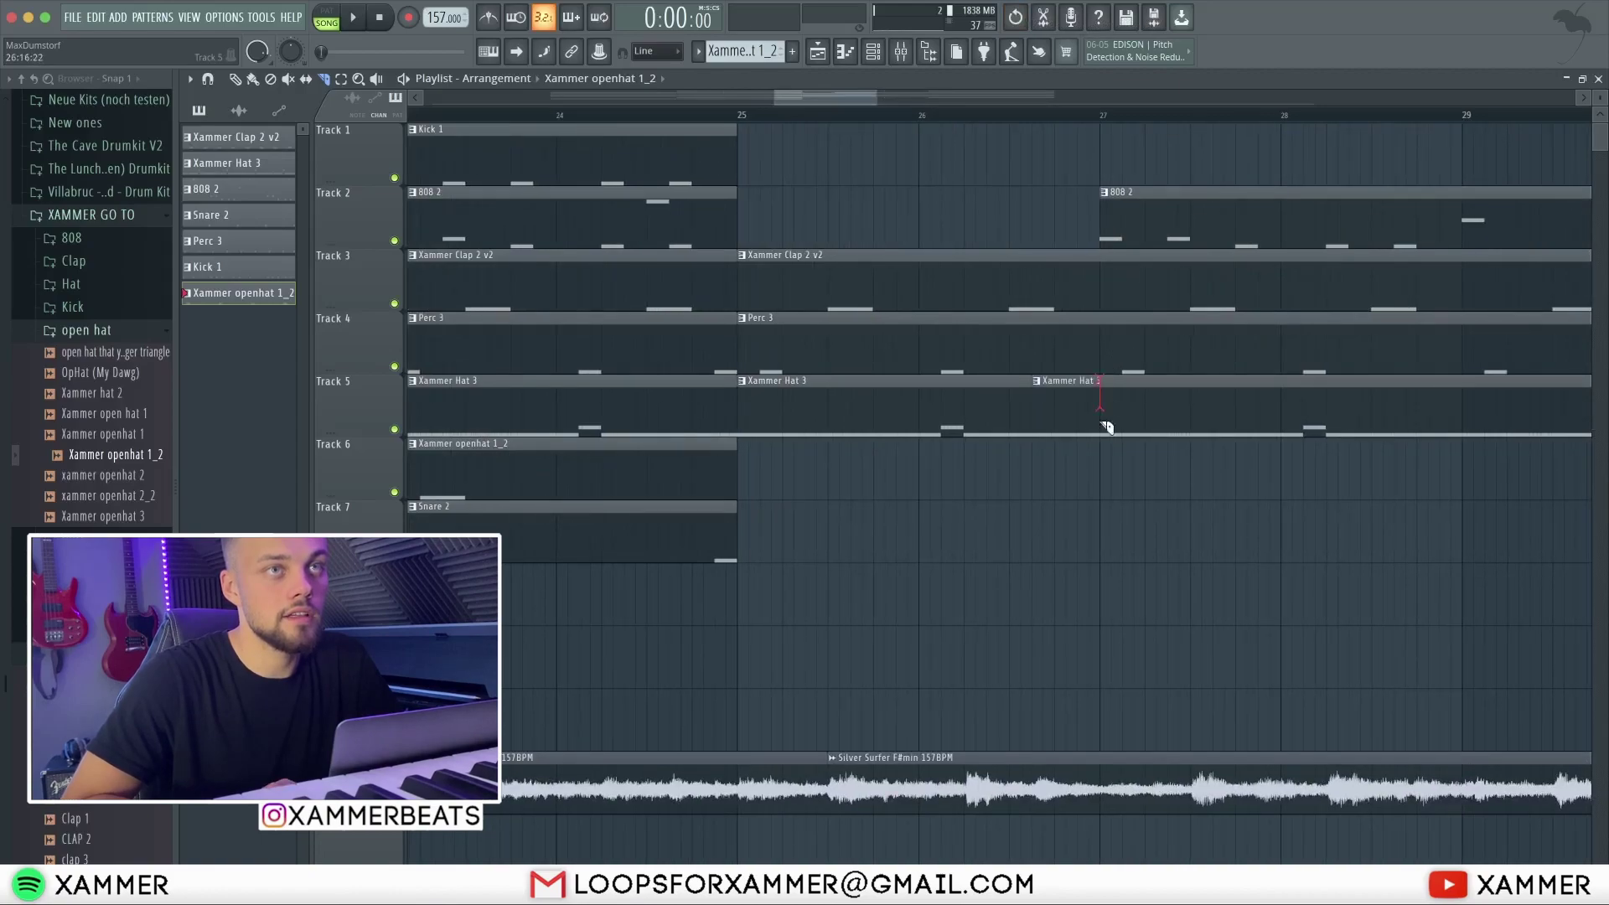
left_click(235, 79)
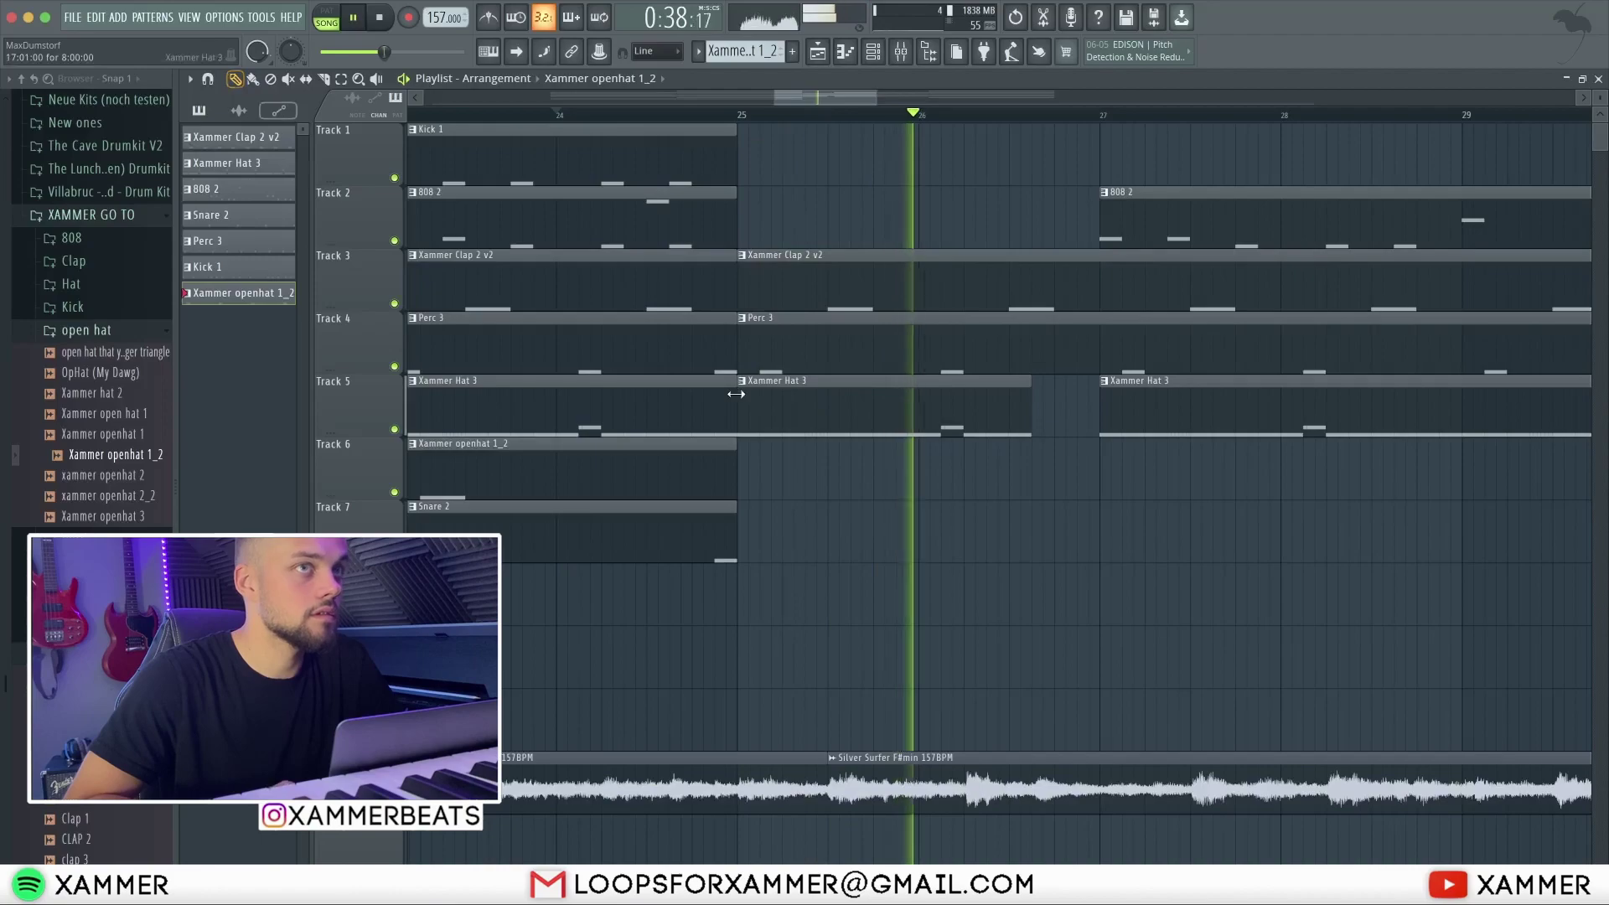
- Try a copy of the Kick 1 clip on track 8 near bar 16 during playback
scroll(737, 394, "down", 3)
left_click_drag(644, 159, 617, 621)
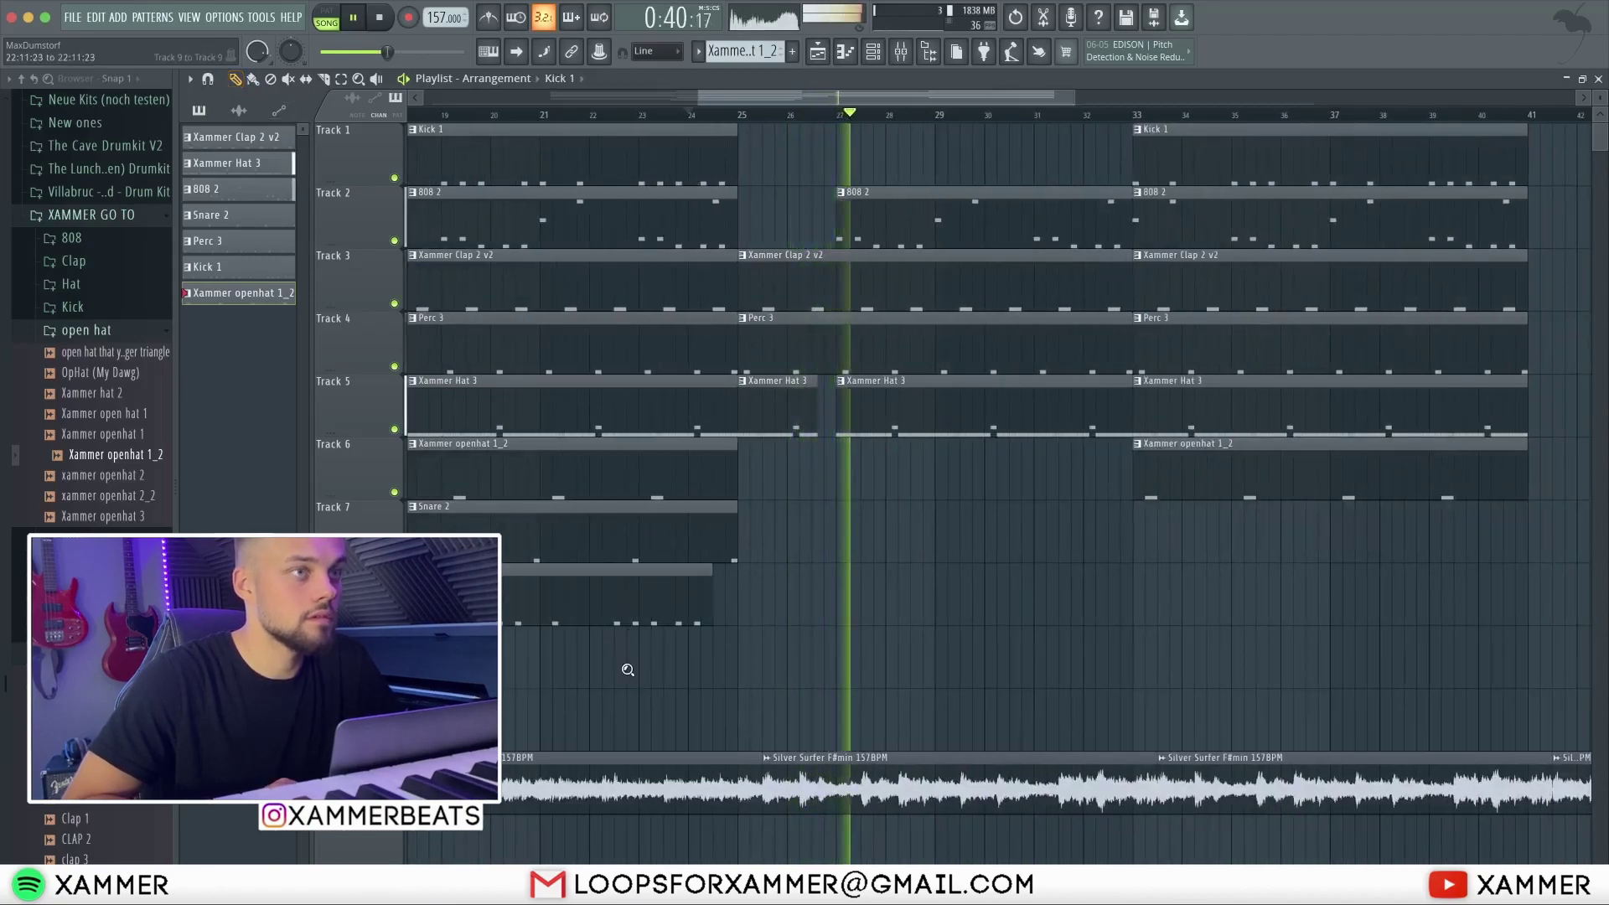
scroll(633, 661, "down", 3)
key("space")
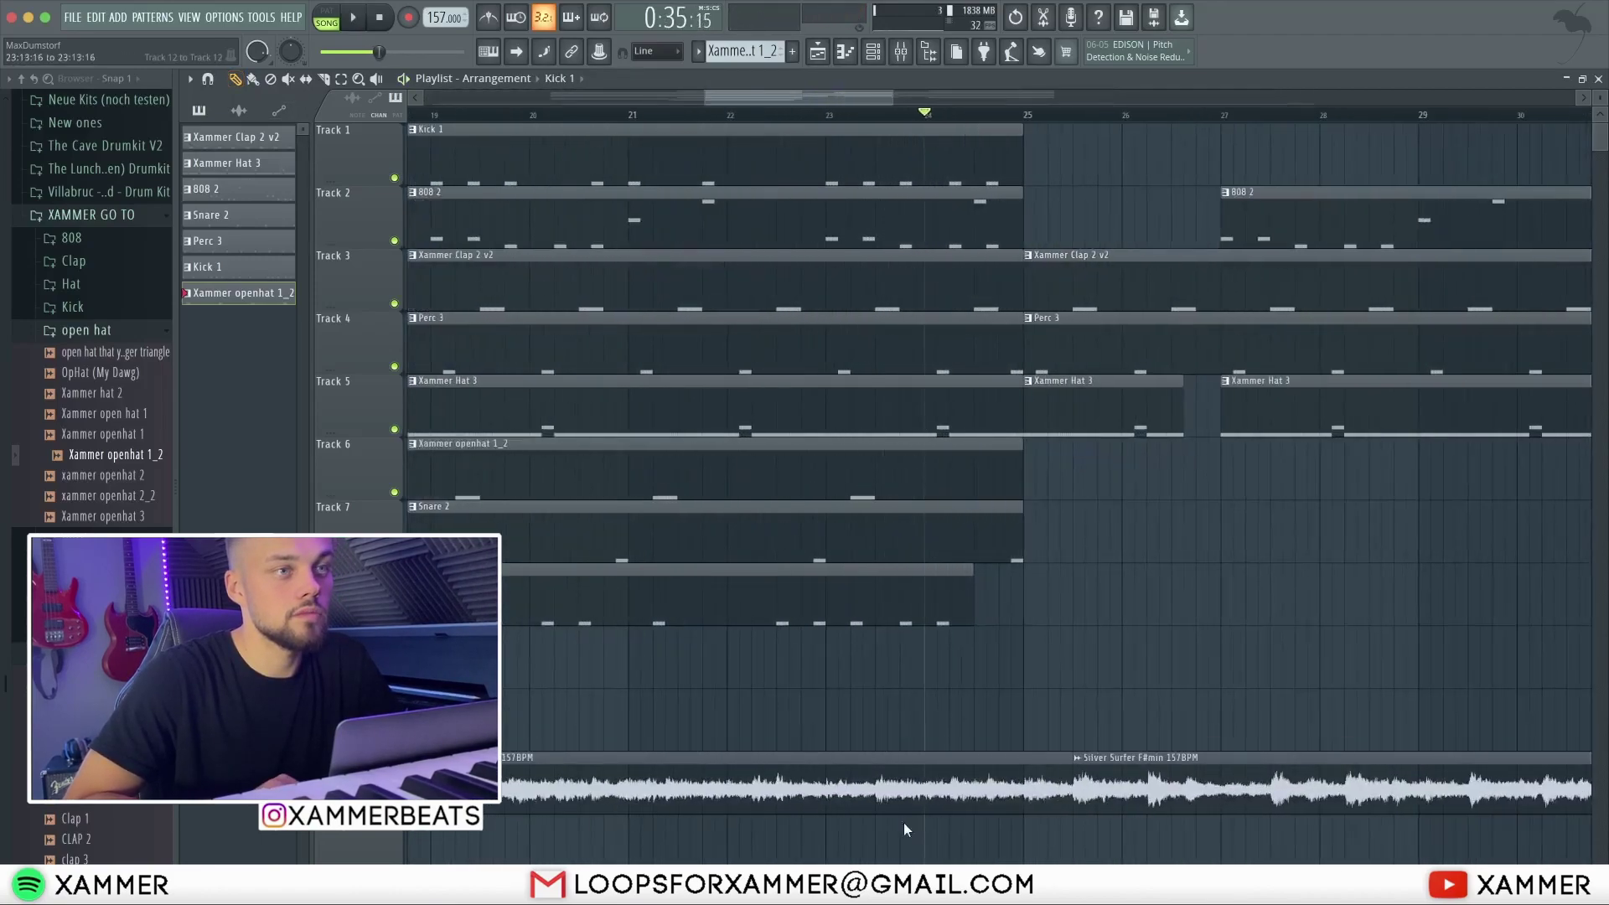
- Shift the Silver Surfer loop clips on track 11 slightly earlier to line up with the bar grid
left_click_drag(1460, 793, 519, 620)
left_click_drag(817, 788, 807, 787)
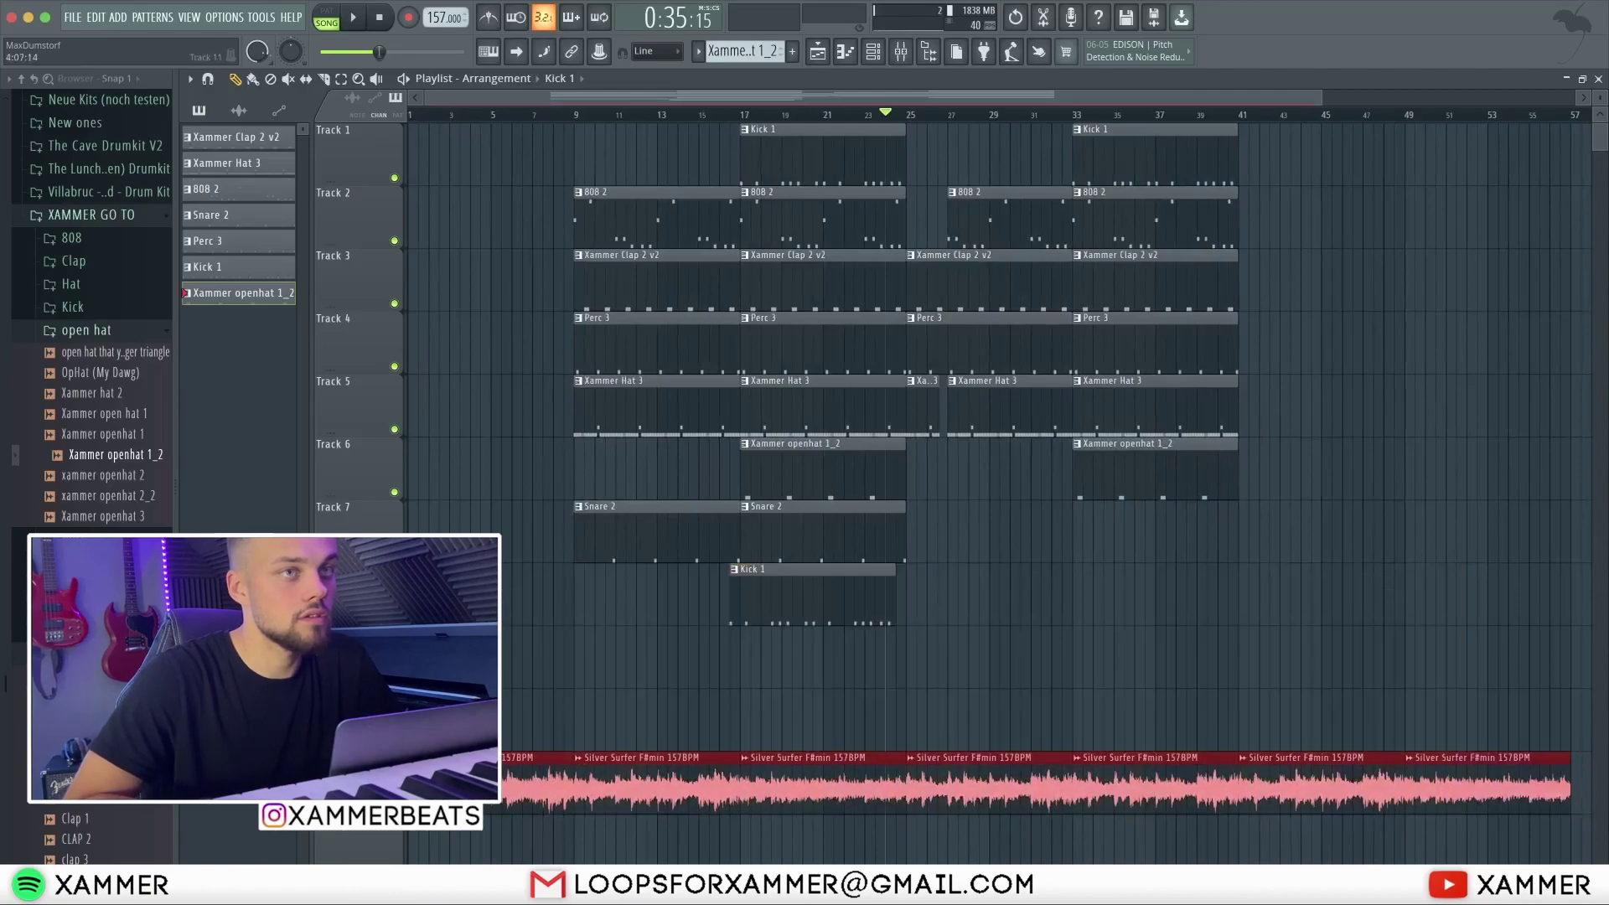
scroll(927, 514, "up", 3)
- Delete the Kick 1 copy from track 8
left_click_drag(619, 578, 923, 577)
right_click(931, 579)
left_click(728, 613)
right_click(726, 614)
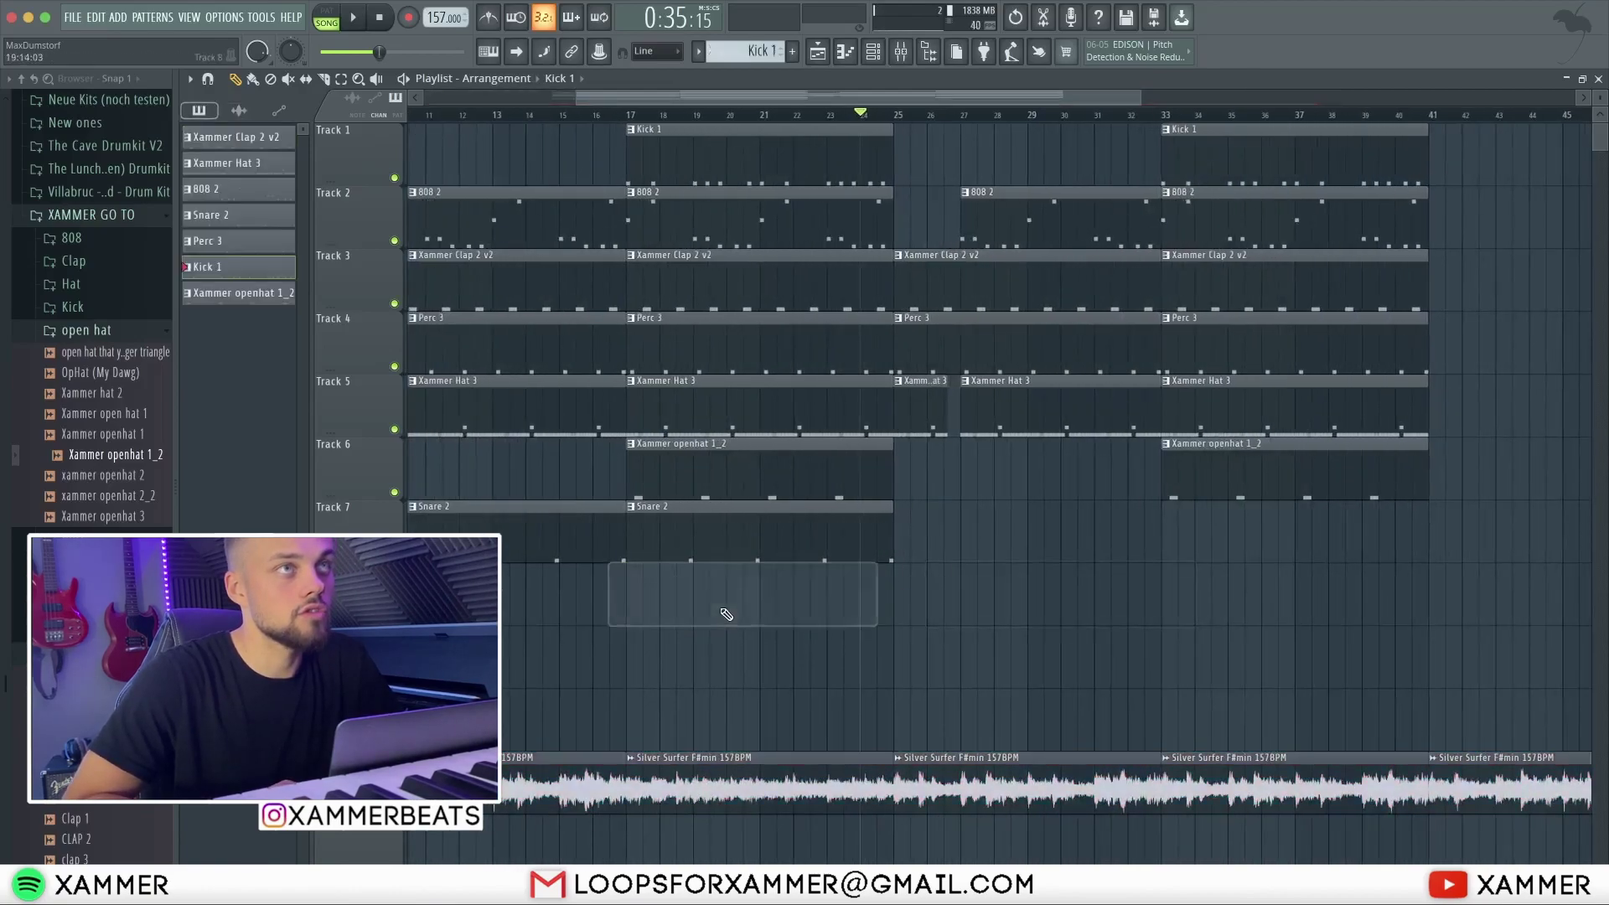
- Copy the 808 2 clip from bar 17 onto track 8 and make the copy a unique pattern
scroll(743, 245, "down", 3)
mouse_move(834, 226)
left_mouse_down()
mouse_move(832, 667)
mouse_move(824, 579)
left_mouse_up()
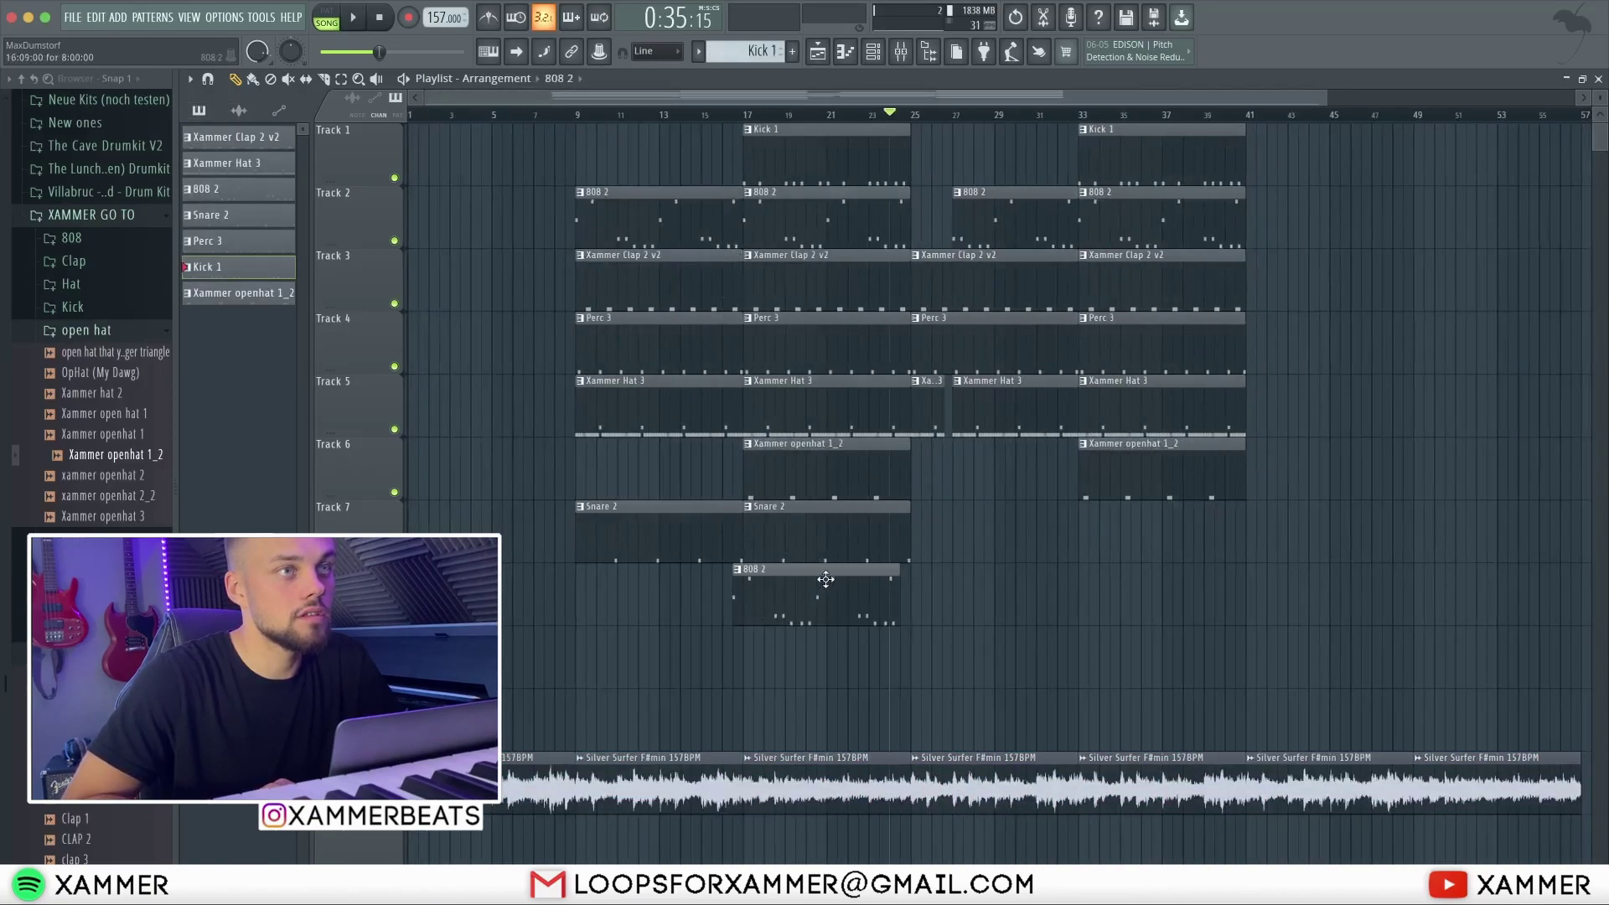
right_click(739, 570)
left_click(784, 680)
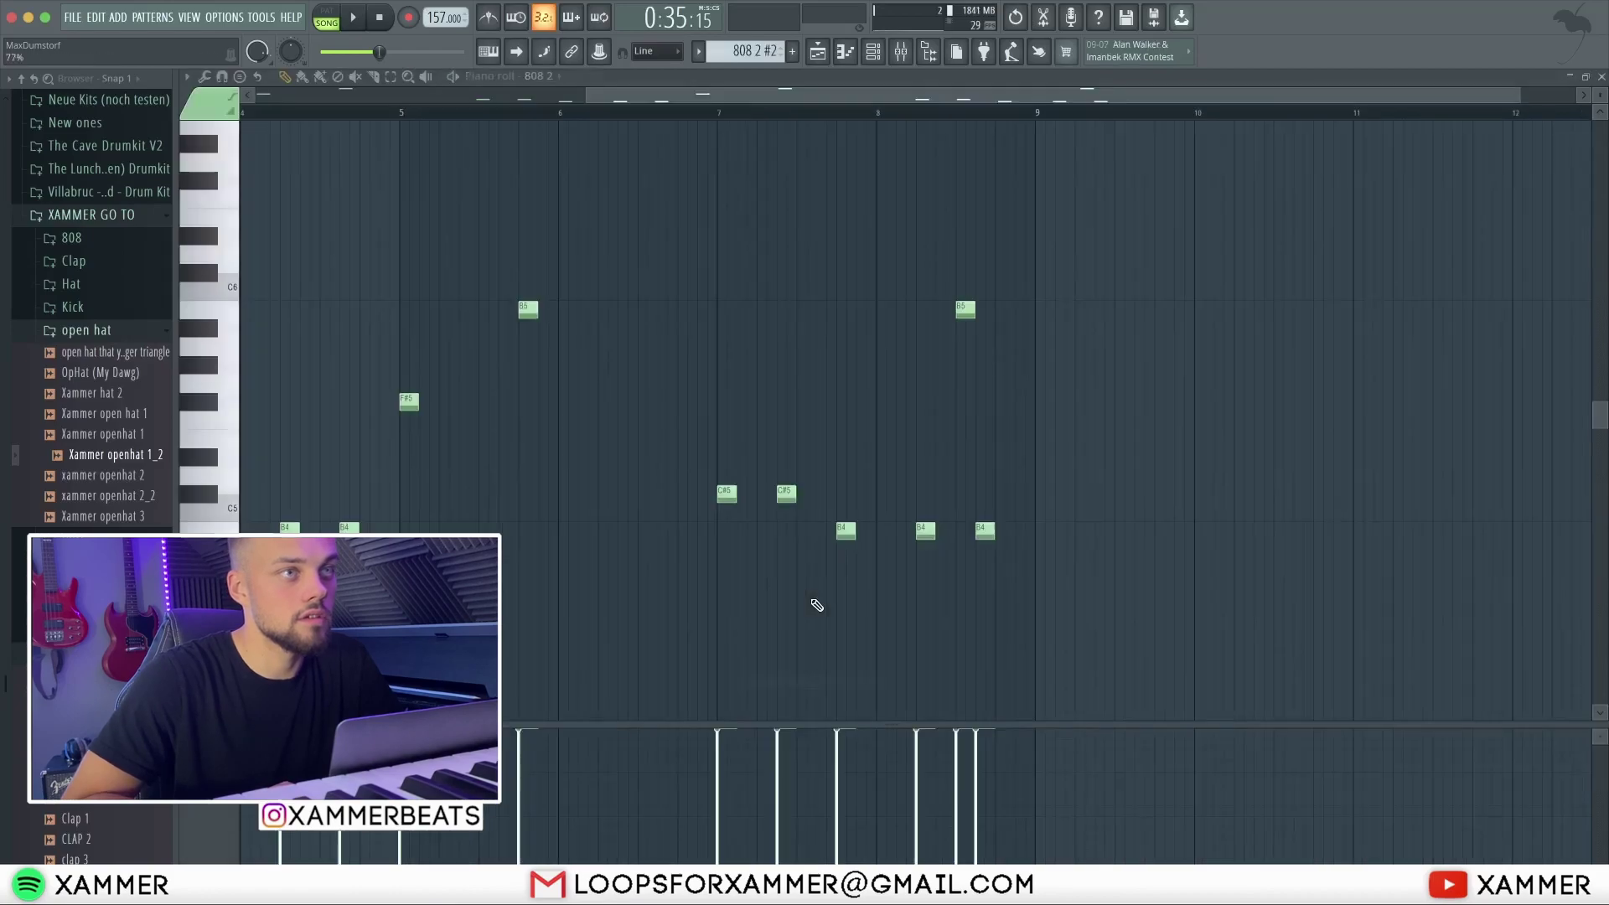
- Delete every note in the 808 2 #2 pattern except the first one, and return to the playlist
left_click_drag(1525, 572, 395, 201)
key("Delete")
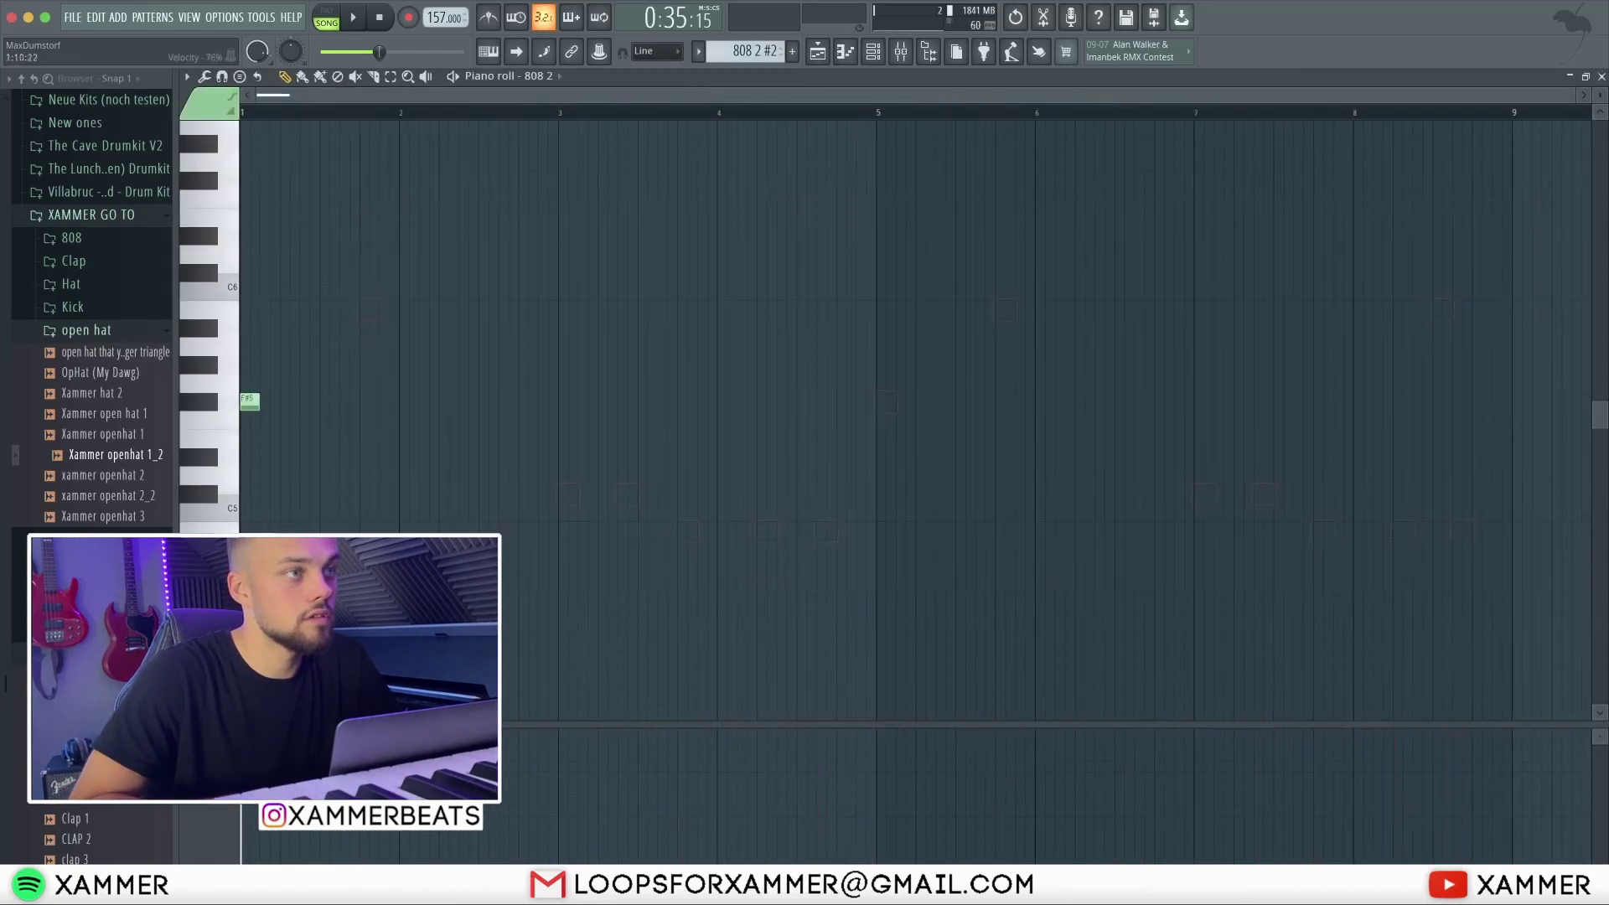
left_click(819, 54)
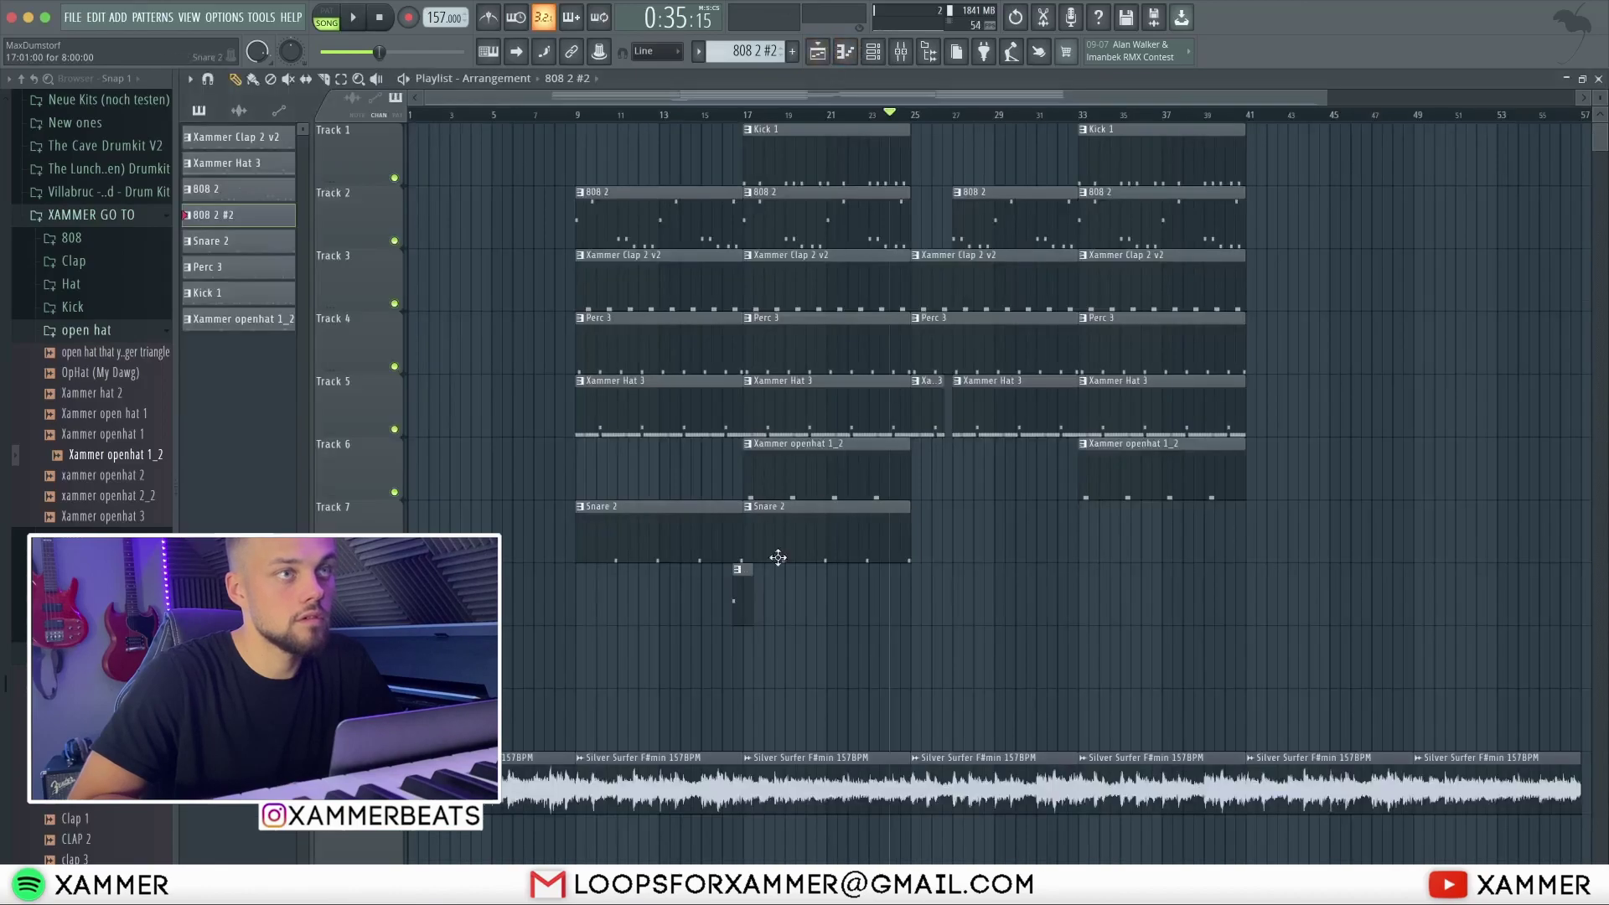
- Move the clap, perc, hat, open hat, snare and Silver Surfer loop clips down one track to free track 3
left_click_drag(1232, 553, 597, 276)
left_click_drag(1496, 838, 525, 294)
left_click_drag(931, 257, 931, 320)
- Place the 808 2 #2 clip on track 3 at bar 25, leaving no other clip on that track
scroll(932, 319, "up", 3)
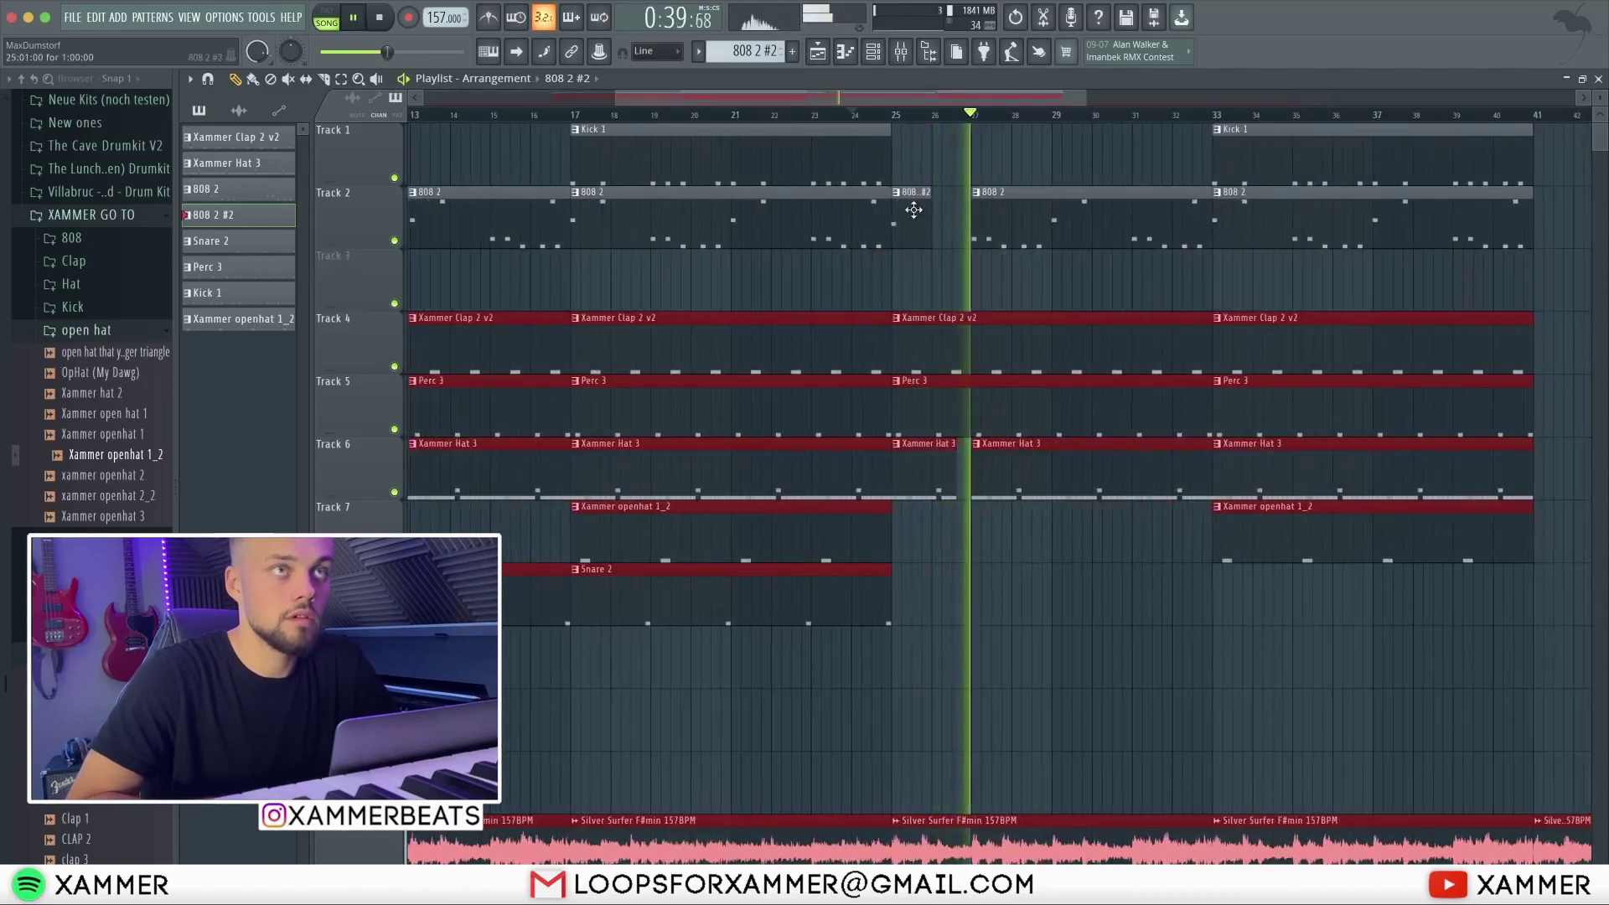
left_click_drag(912, 210, 909, 284)
left_click(1074, 189)
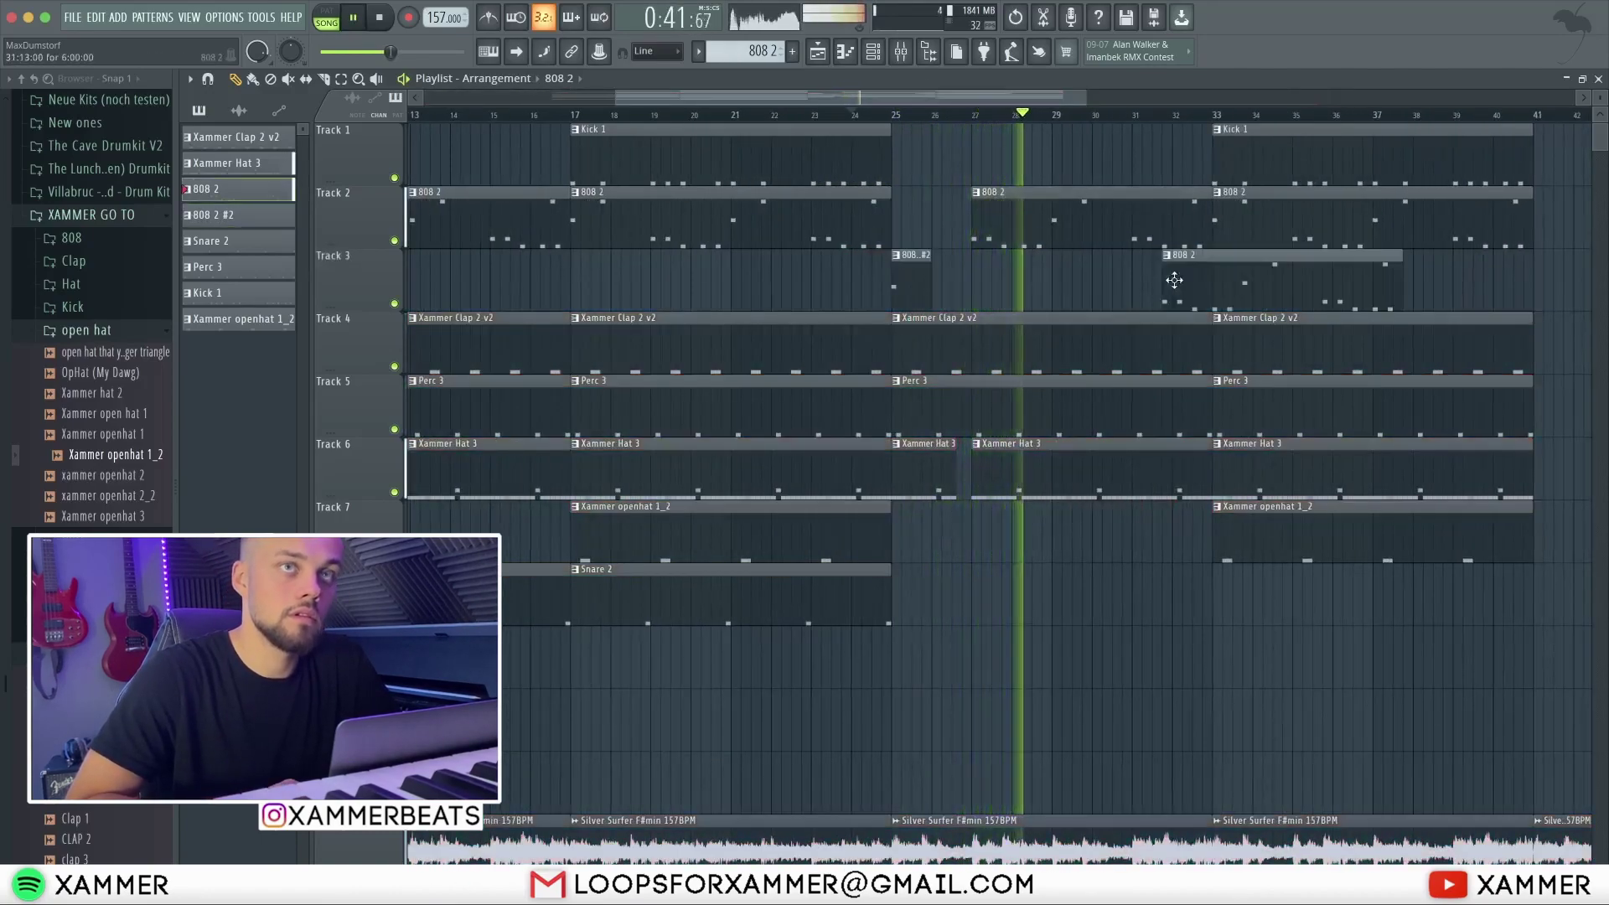
scroll(1203, 280, "down", 3)
key("space")
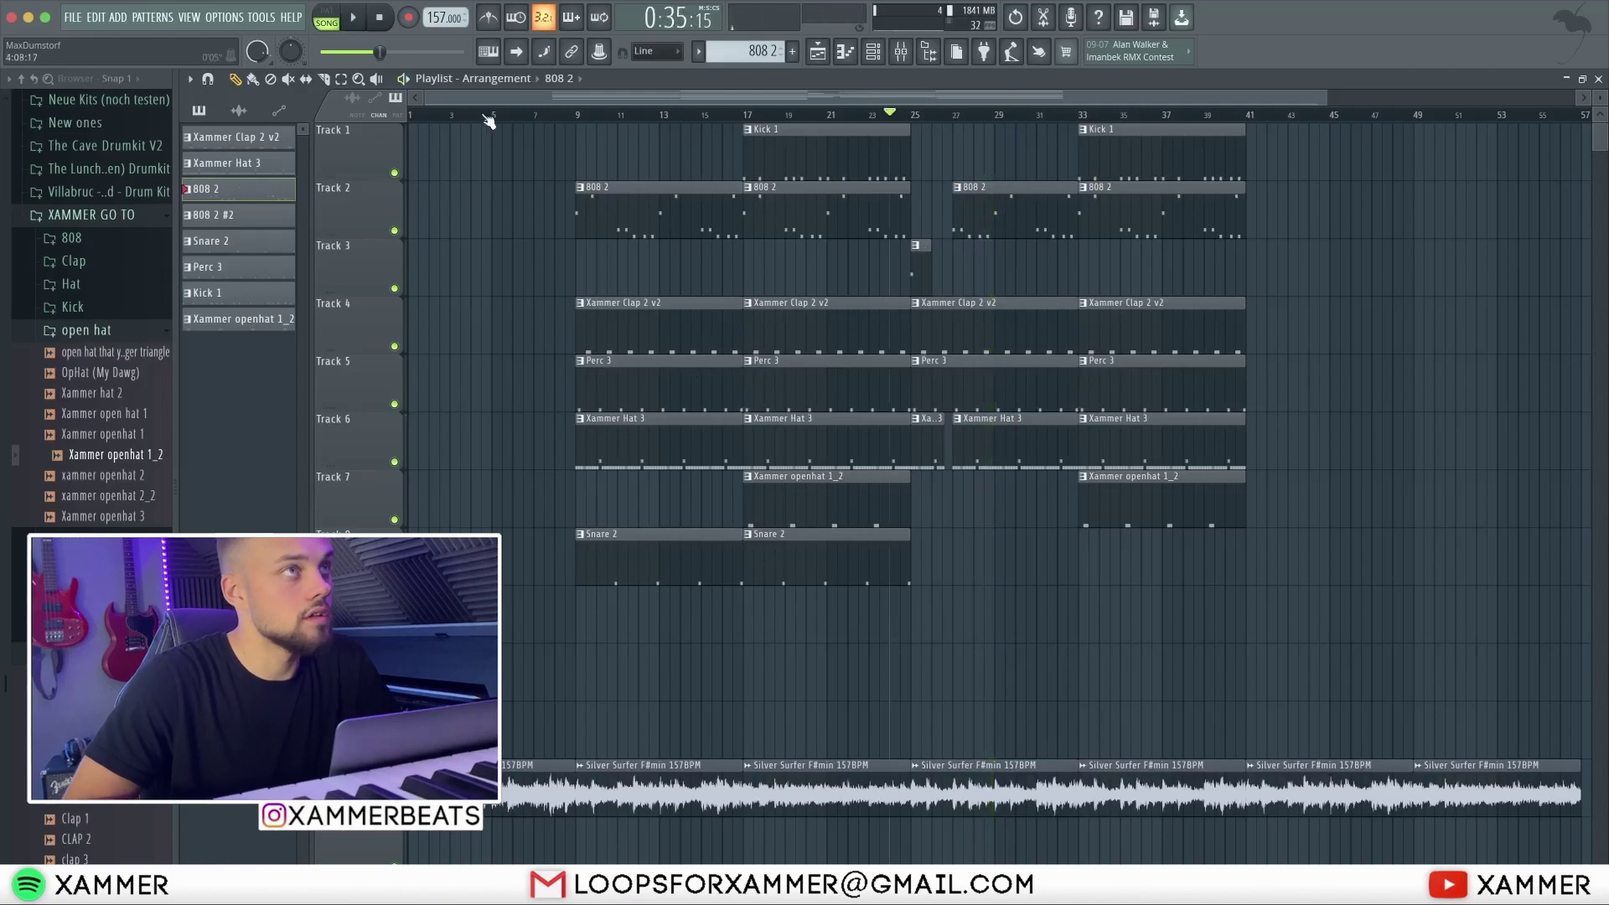
scroll(92, 293, "up", 4)
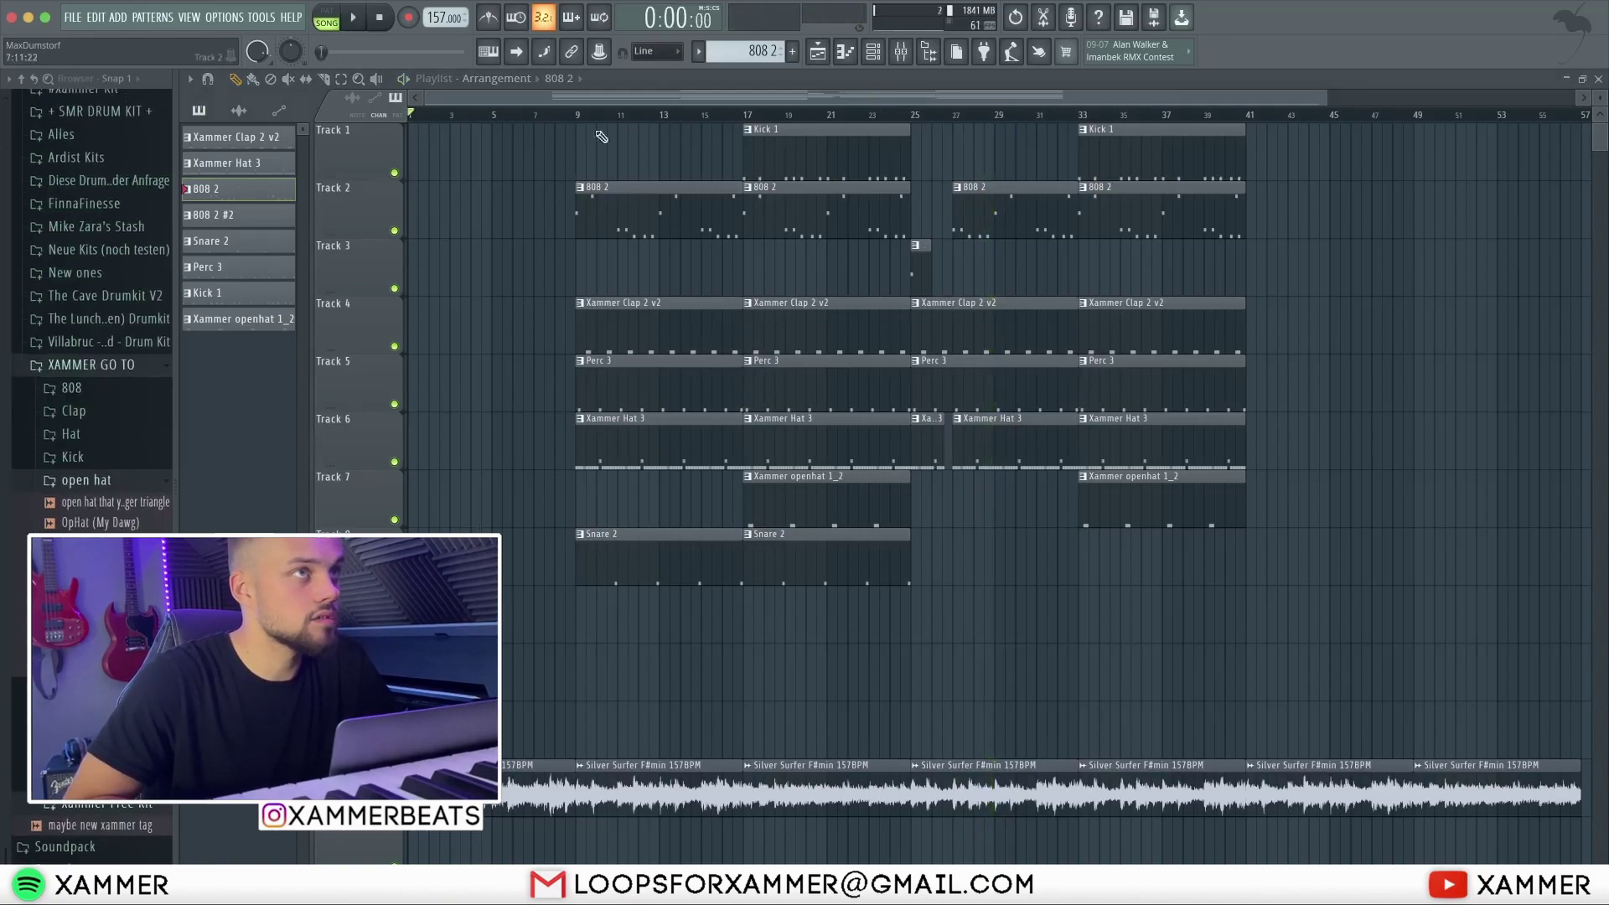
scroll(104, 808, "down", 4)
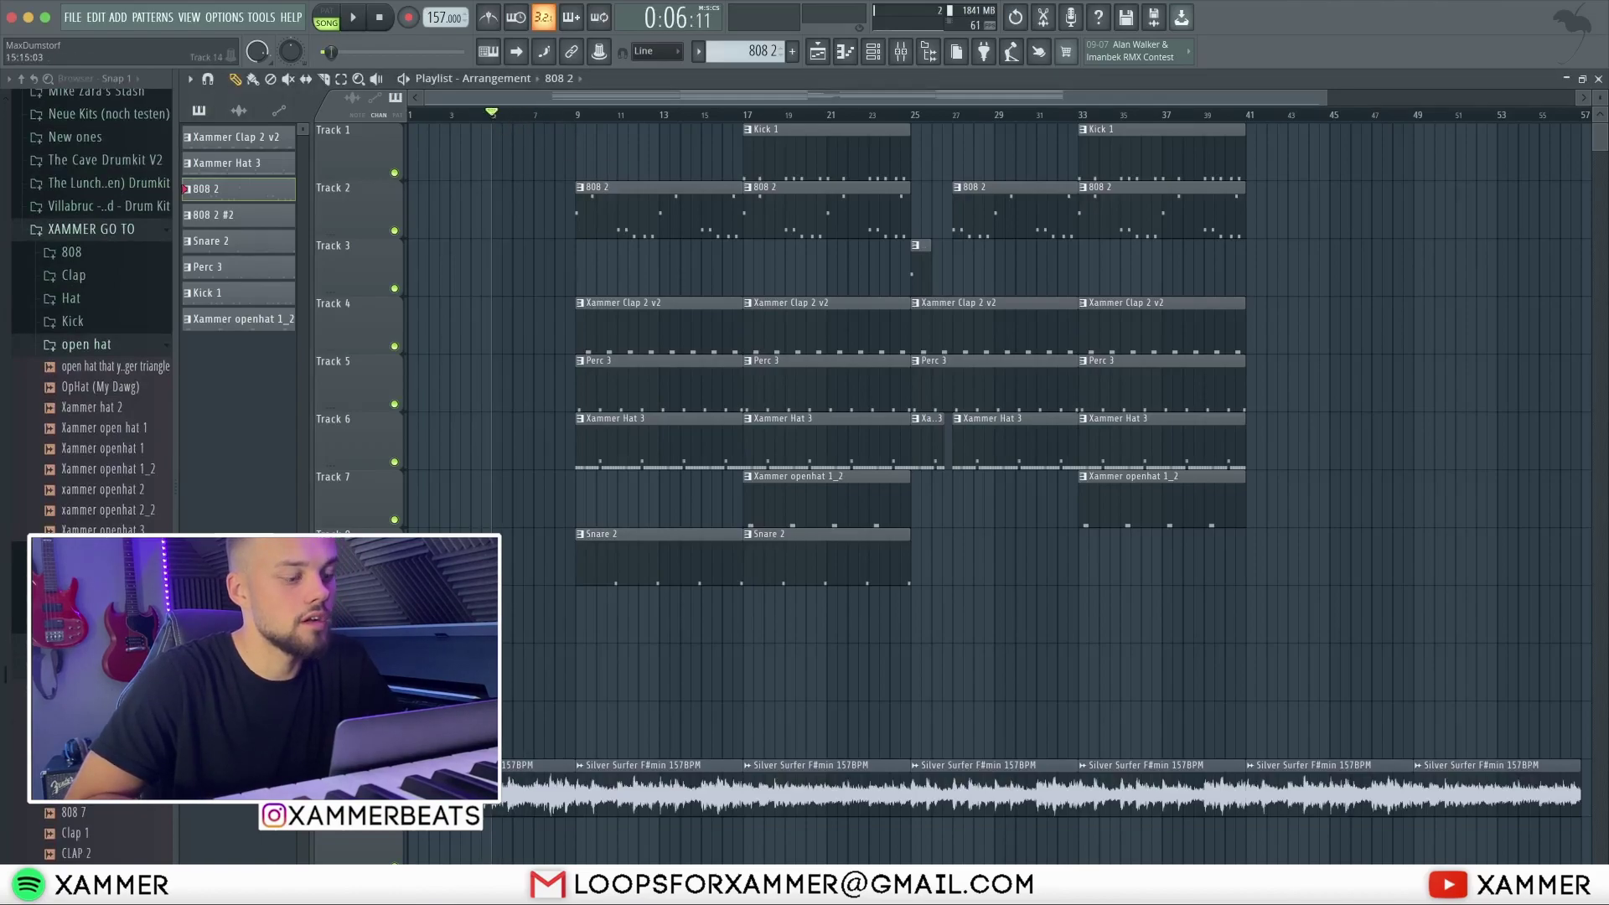
left_click(737, 657)
right_click(737, 658)
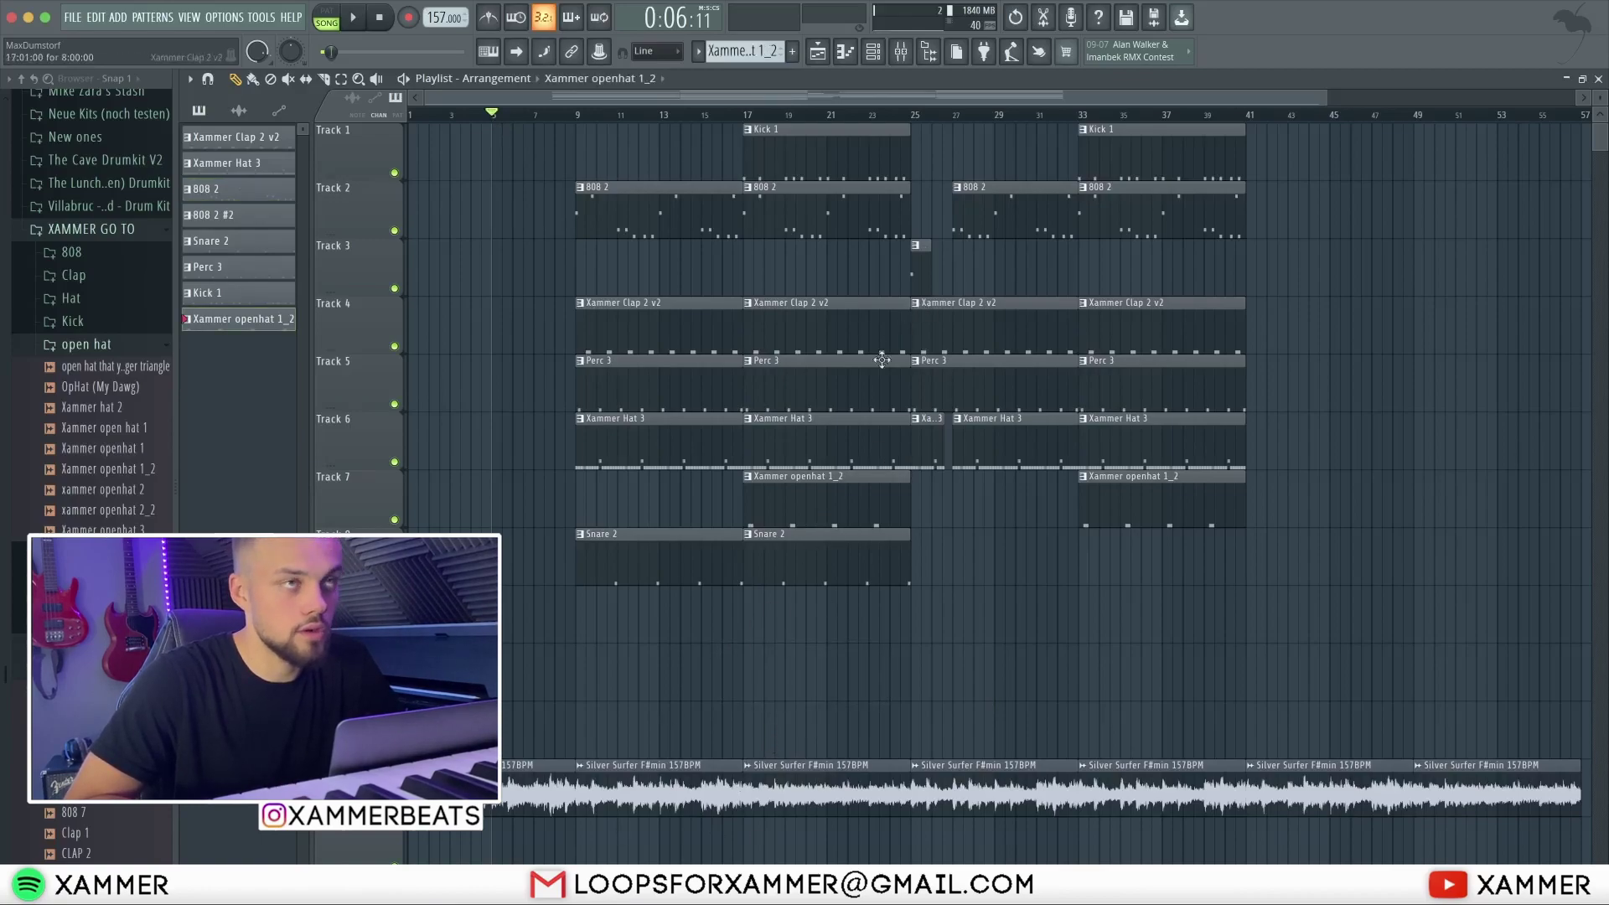
left_click(715, 567)
left_click(709, 670)
right_click(742, 683)
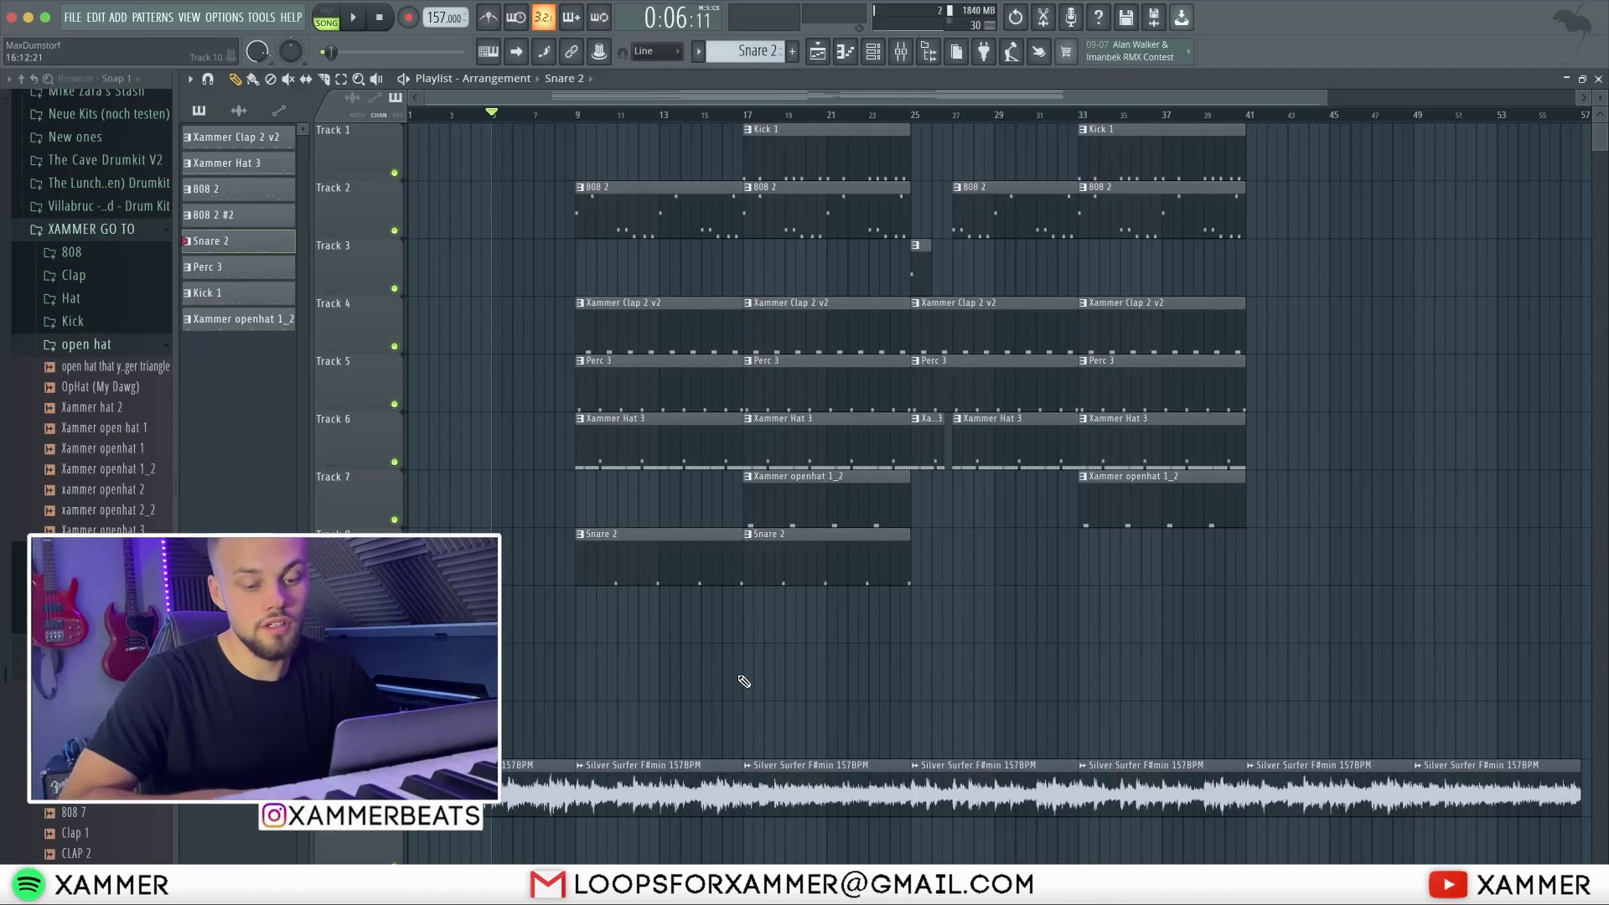
- Play the arrangement from bar 5 to review the intro and the drum sections
key("space")
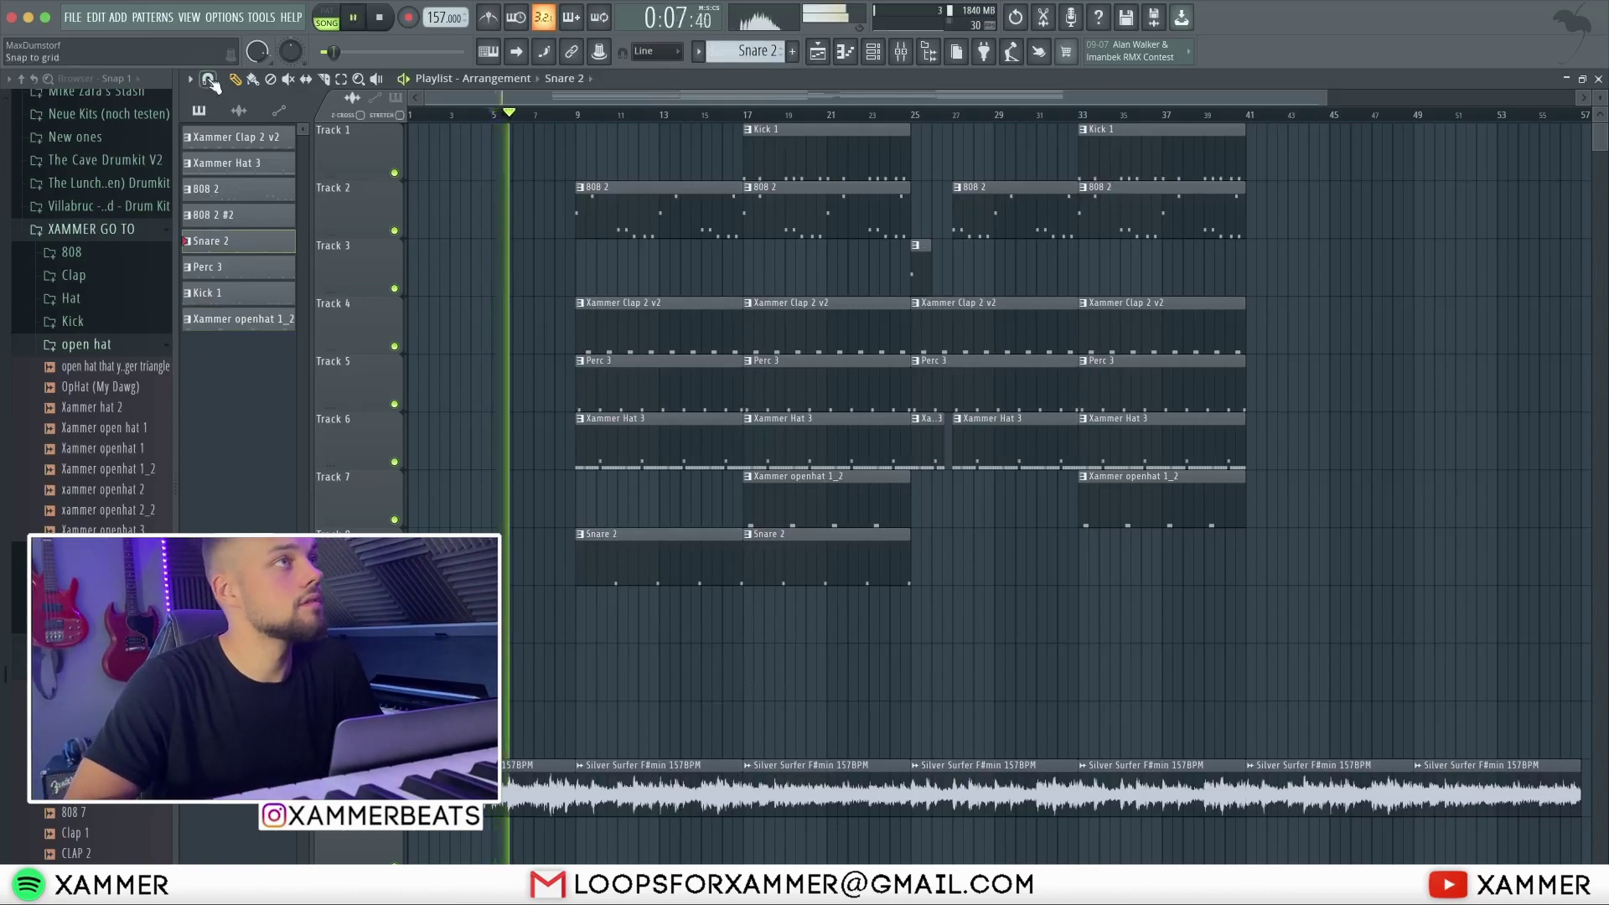
left_click(790, 621)
right_click(793, 624)
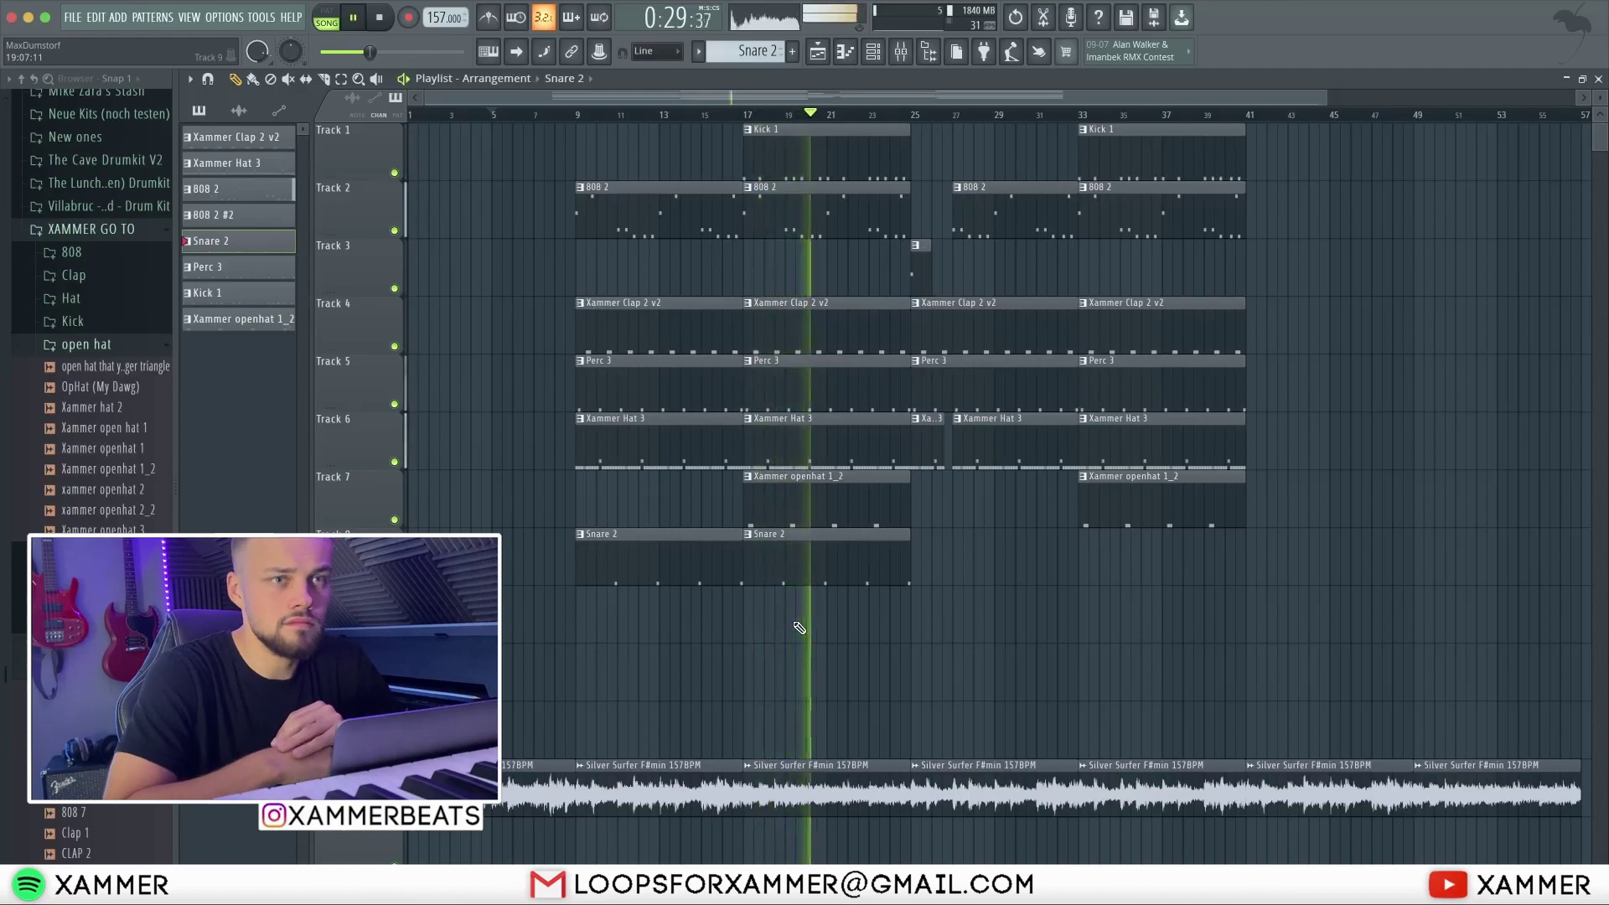
- Shorten the Xammer Hat 3 clip starting at bar 33 on track 6 to about six bars, leaving a gap before bar 41
scroll(1293, 424, "up", 5)
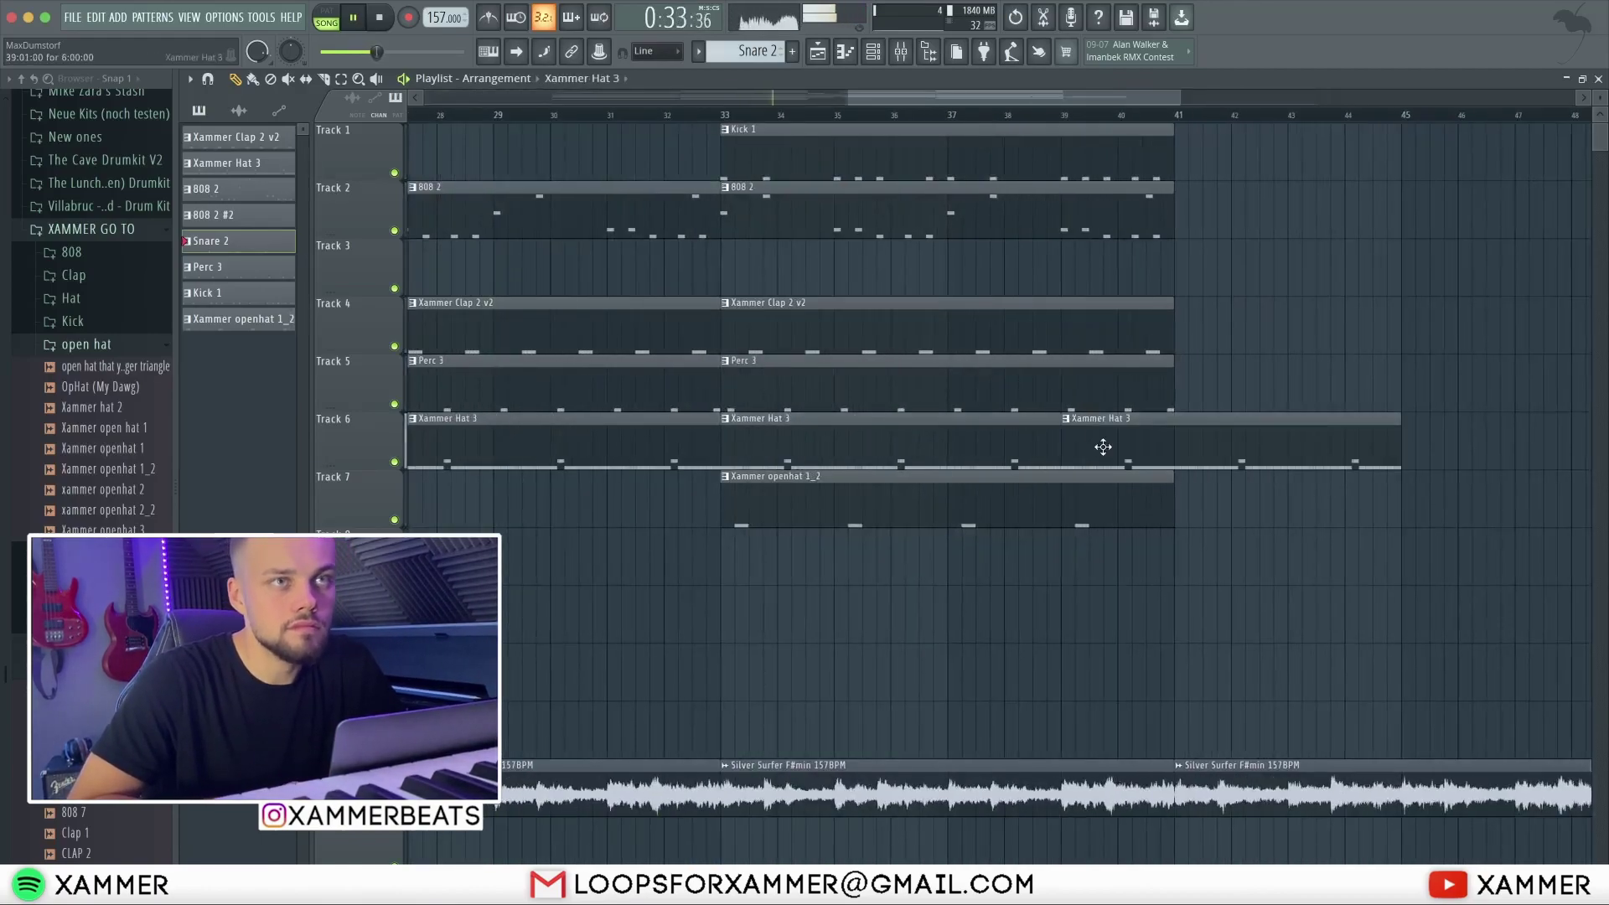
scroll(1060, 446, "up", 2)
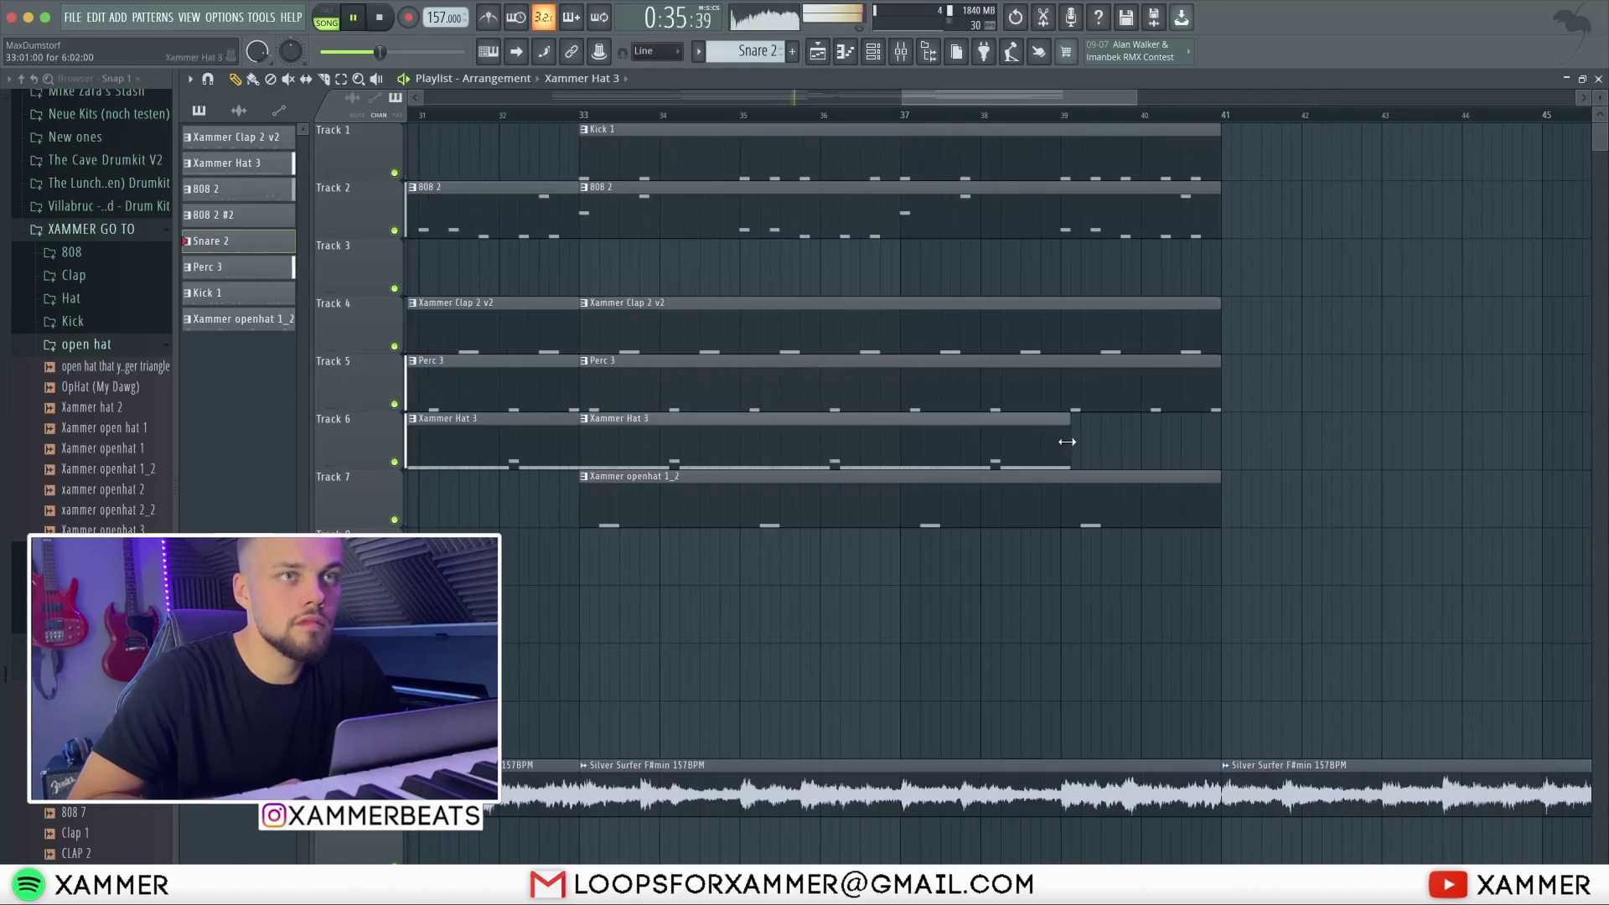
scroll(1068, 448, "down", 7)
- Copy all the drum clips on tracks 1 to 8 from bars 9–25 to bars 41–57
left_click_drag(828, 644, 630, 7)
left_click_drag(636, 208, 1305, 184)
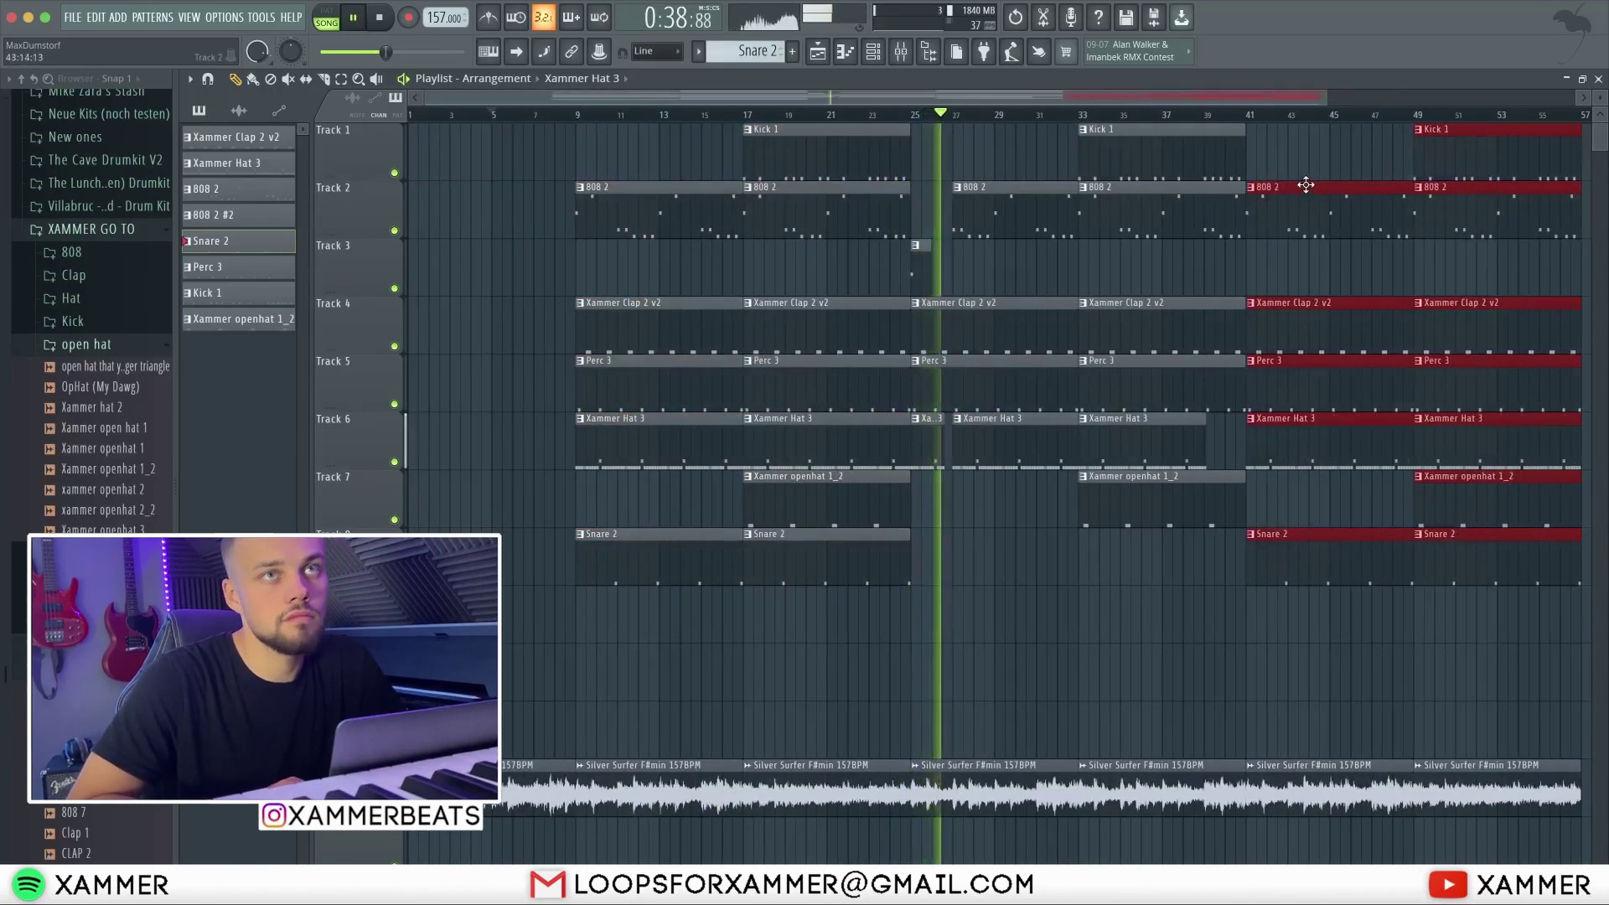
left_click(1277, 260)
- Lengthen the 808 2 #2 clip at bar 25 on track 3 to about two and a half bars
left_click_drag(927, 267, 957, 268)
left_click(1121, 503)
left_click(1127, 623)
right_click(1139, 622)
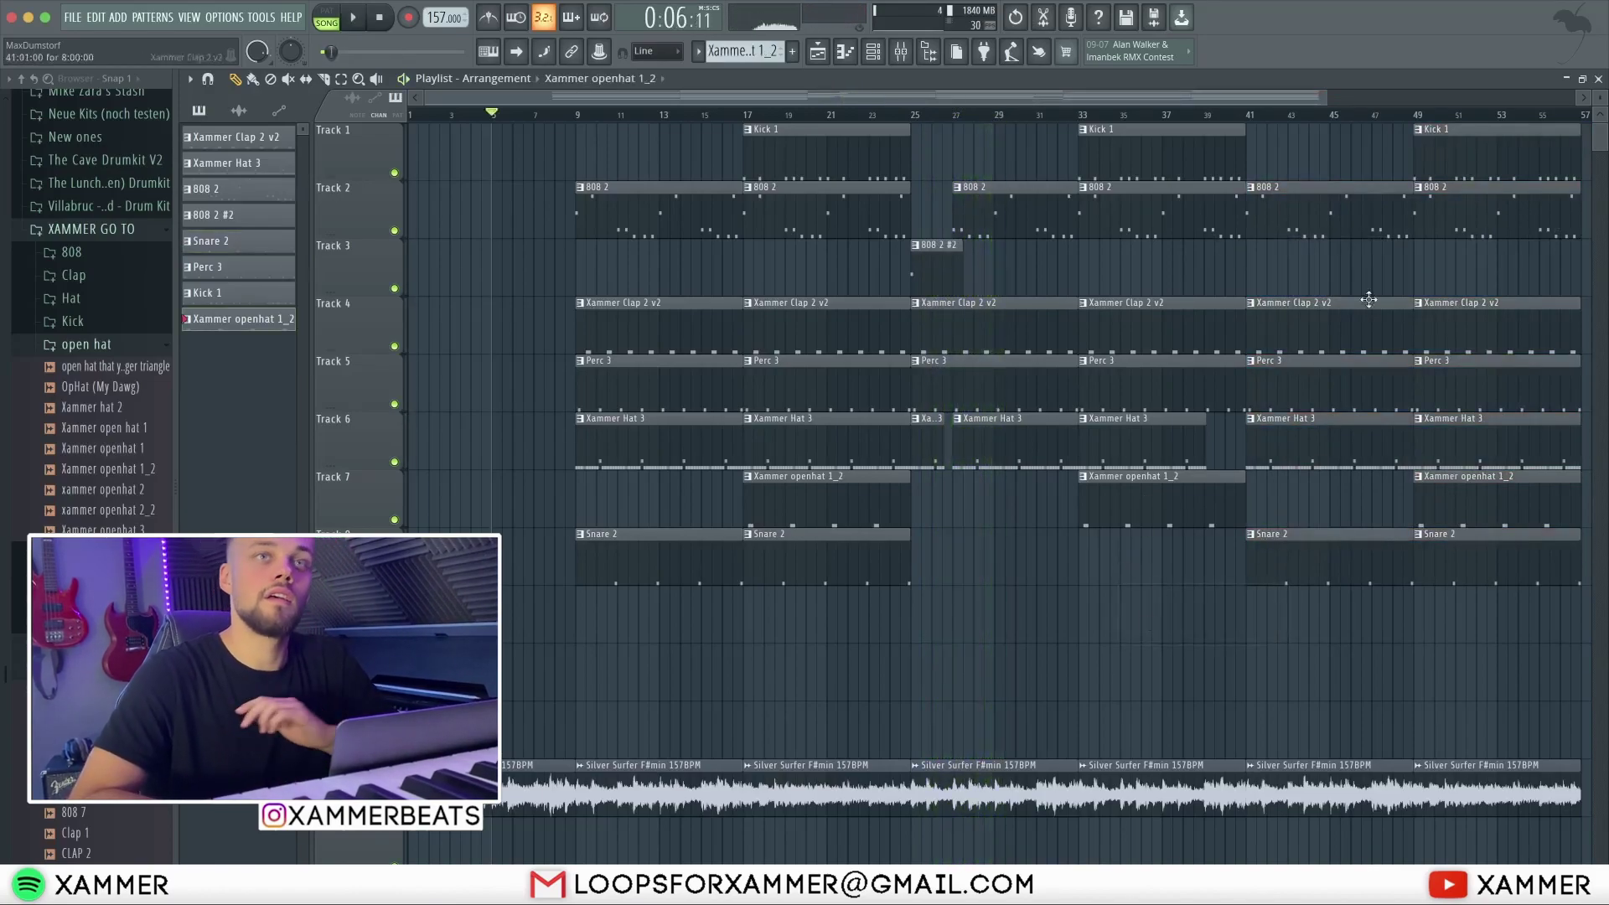
- Shorten the Kick 1 and 808 2 clips starting at bar 33 together to about six bars, matching the hat drop-out
scroll(1351, 294, "up", 5)
left_click_drag(1128, 256, 1124, 61)
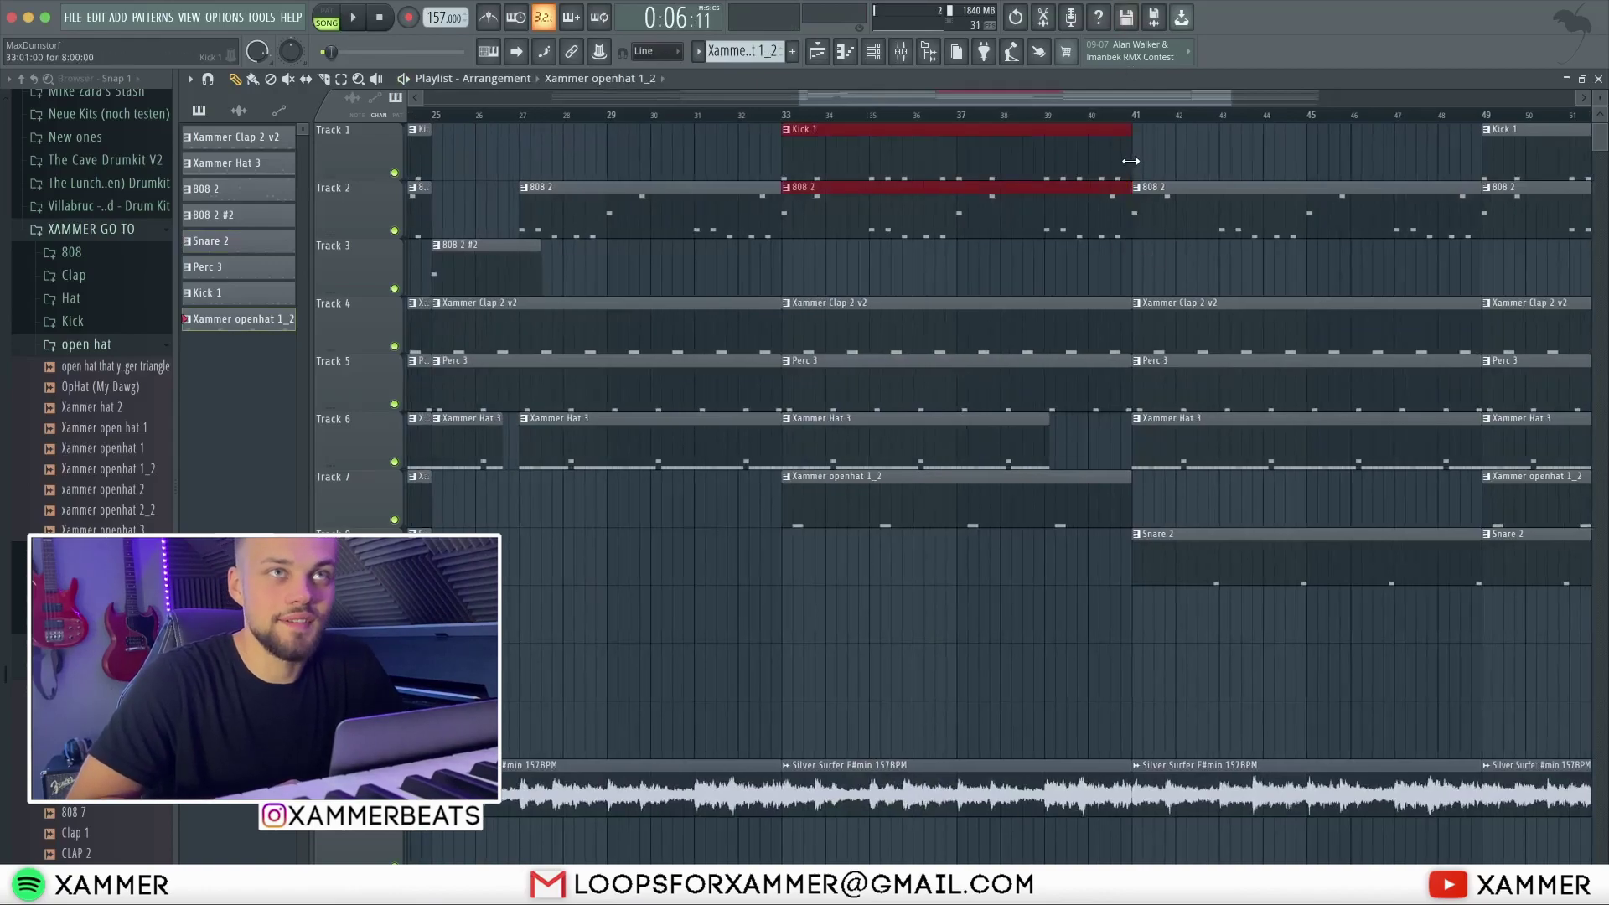
scroll(1057, 163, "down", 4)
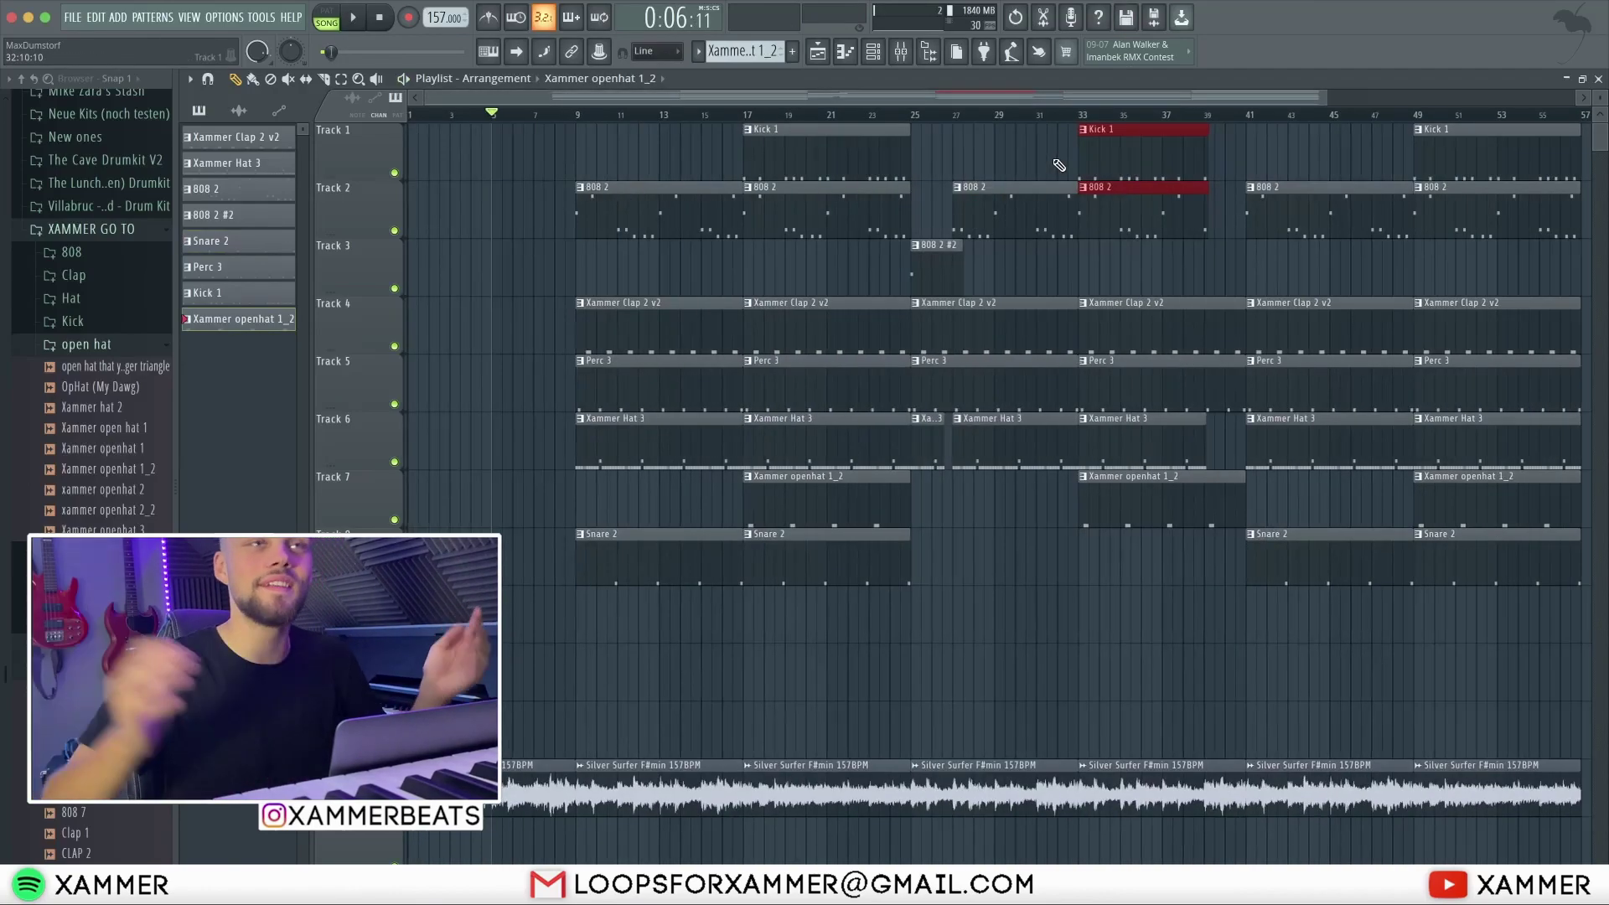
- Duplicate all drum and Silver Surfer loop clips from bars 25–57 to bars 57–89
left_click_drag(985, 336, 819, 11)
key("super+b")
scroll(1057, 436, "up", 4)
left_click(995, 489)
scroll(908, 549, "up", 4)
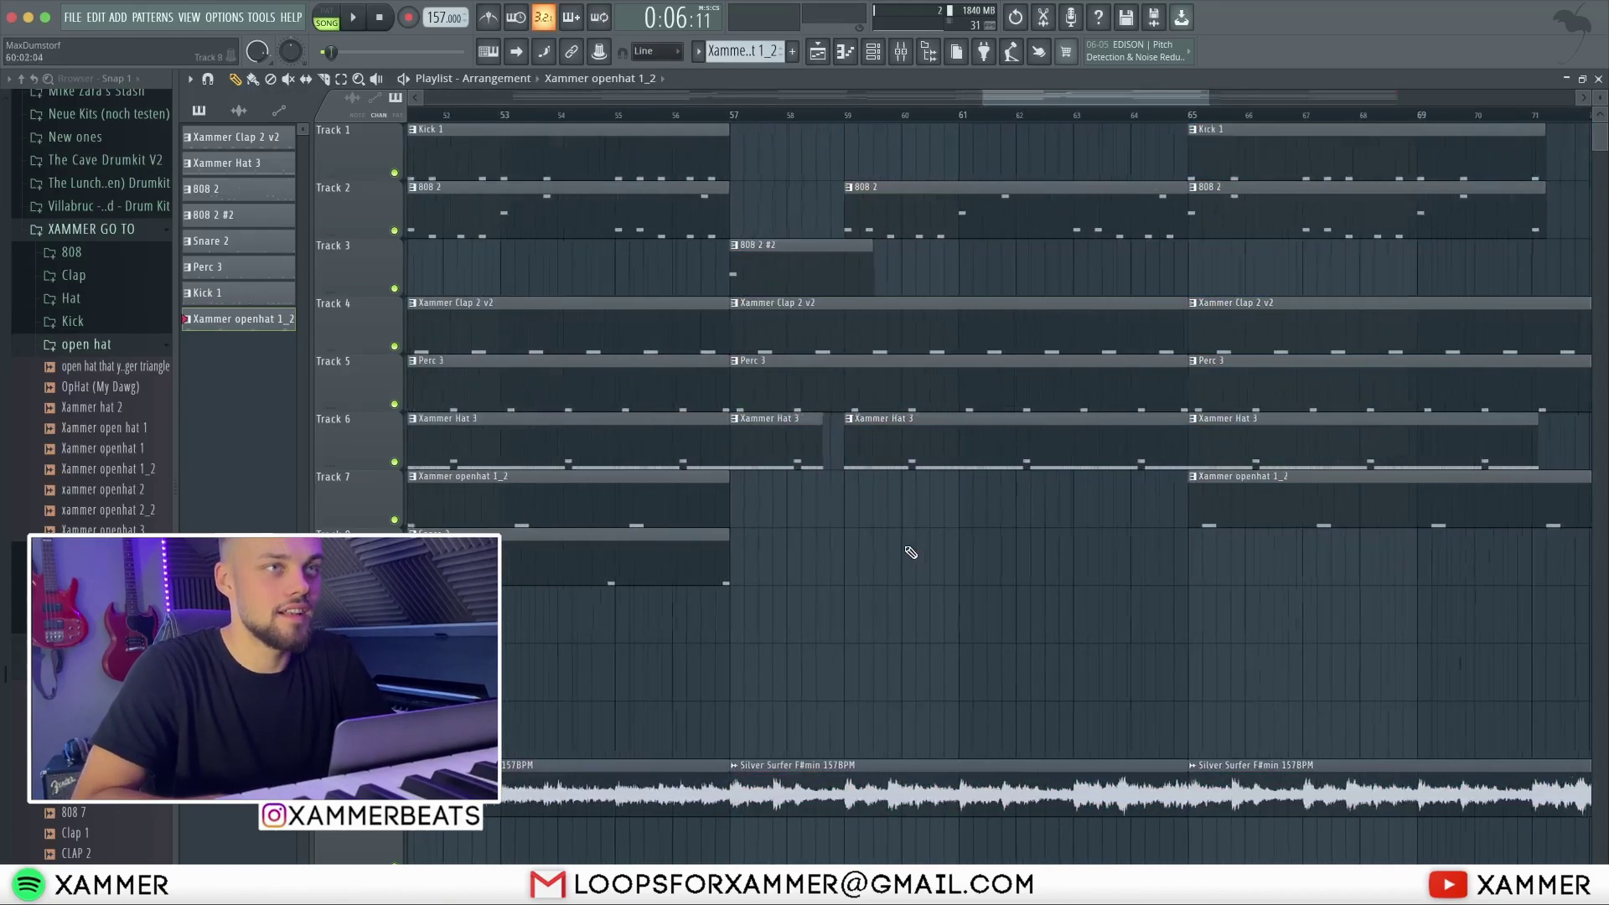
right_click(761, 502, "super")
- Set the playlist snap to None
left_click(237, 83)
left_click(208, 79)
left_click(224, 99)
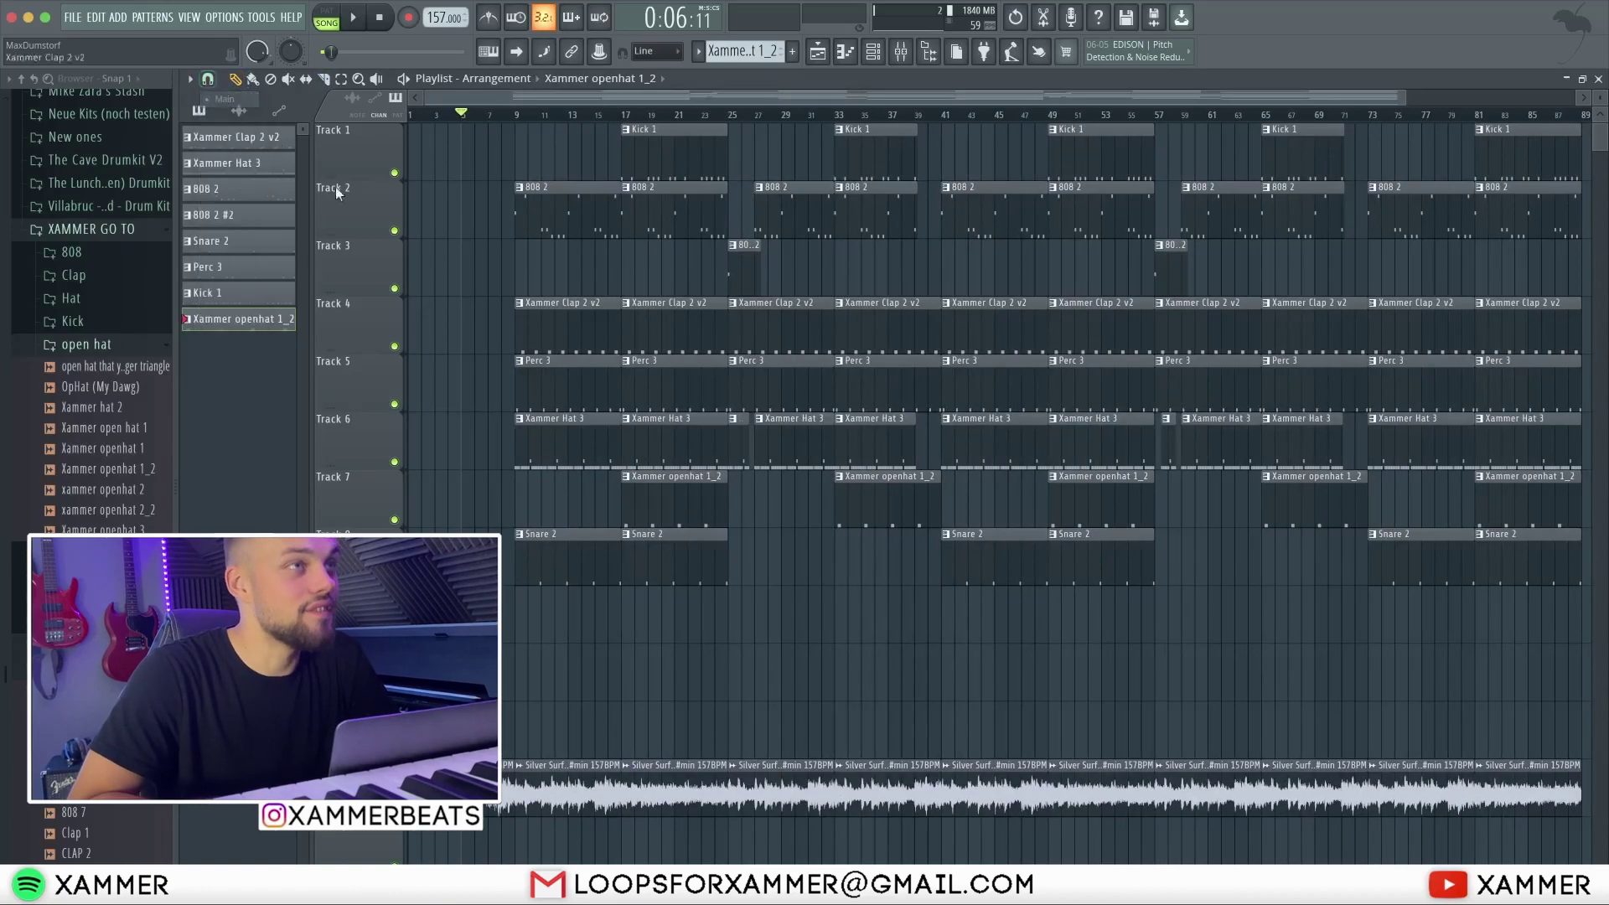